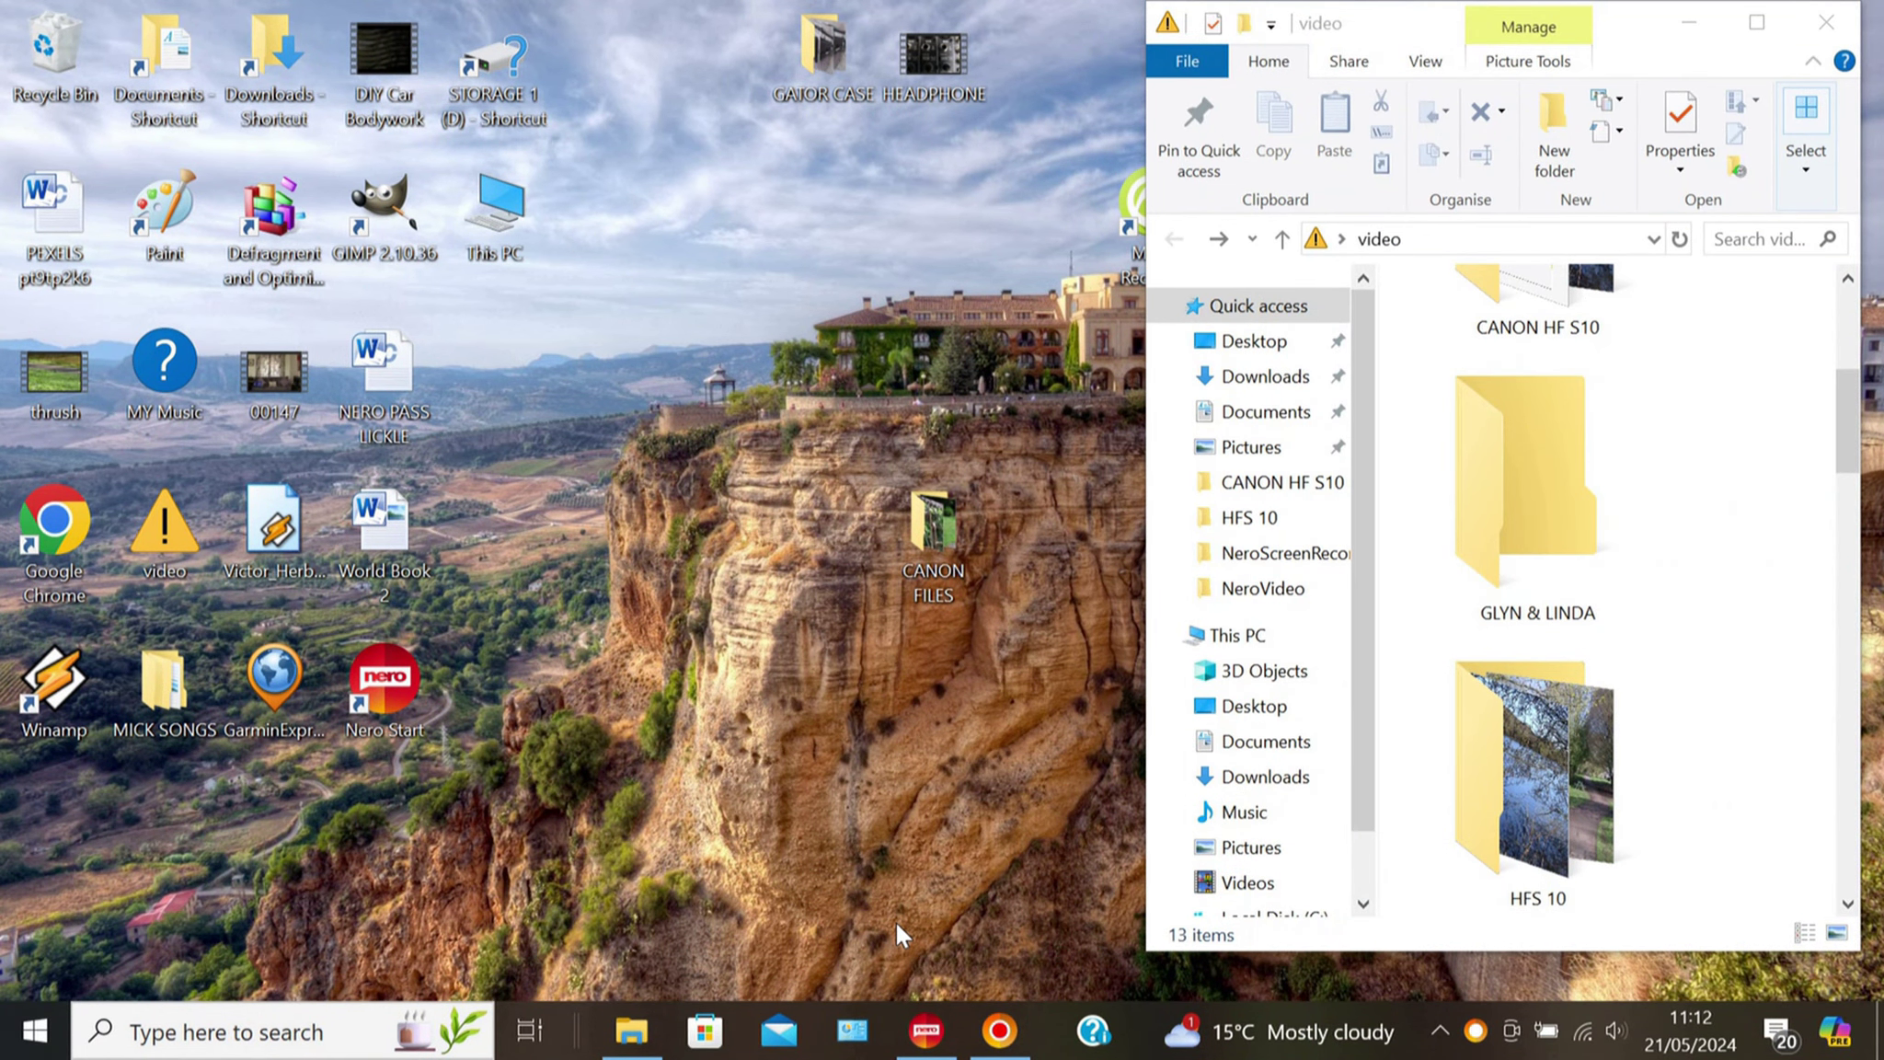
Launch Nero Video from the Nero Start launcher in the taskbar.
left_click(925, 1030)
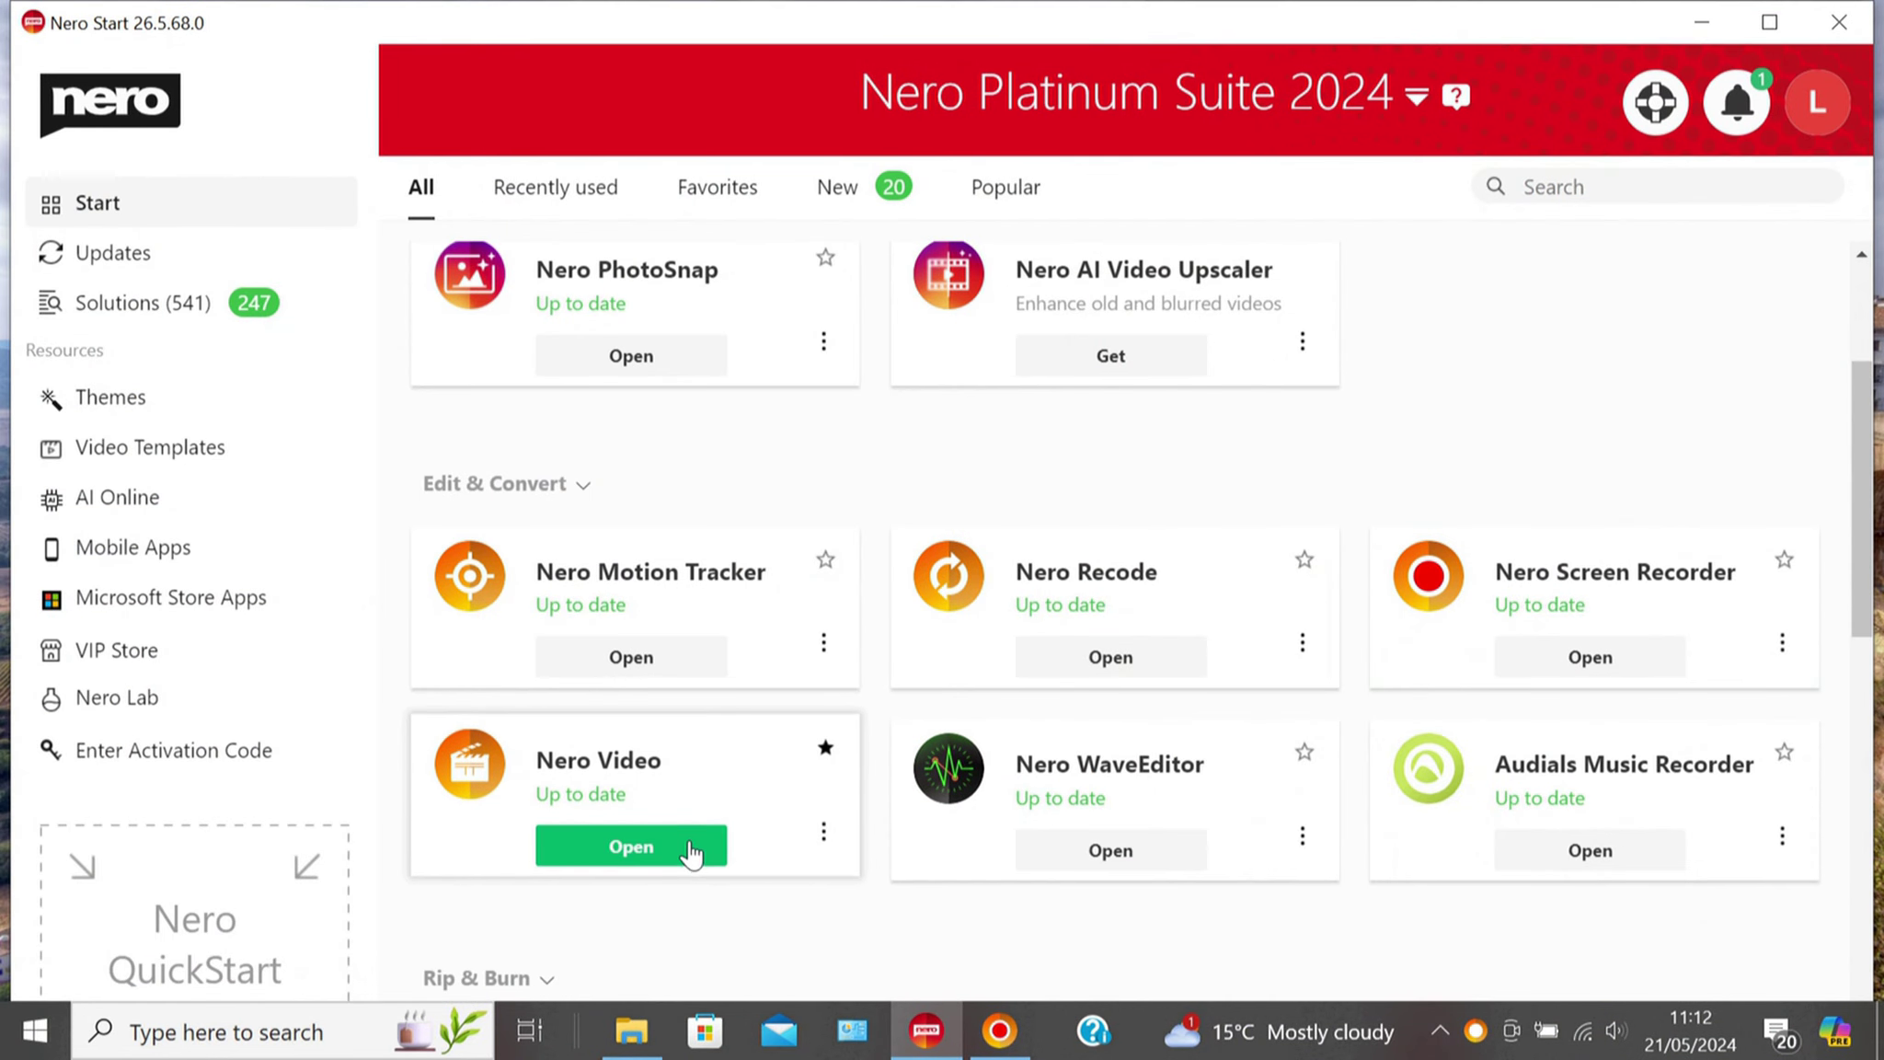
left_click(689, 844)
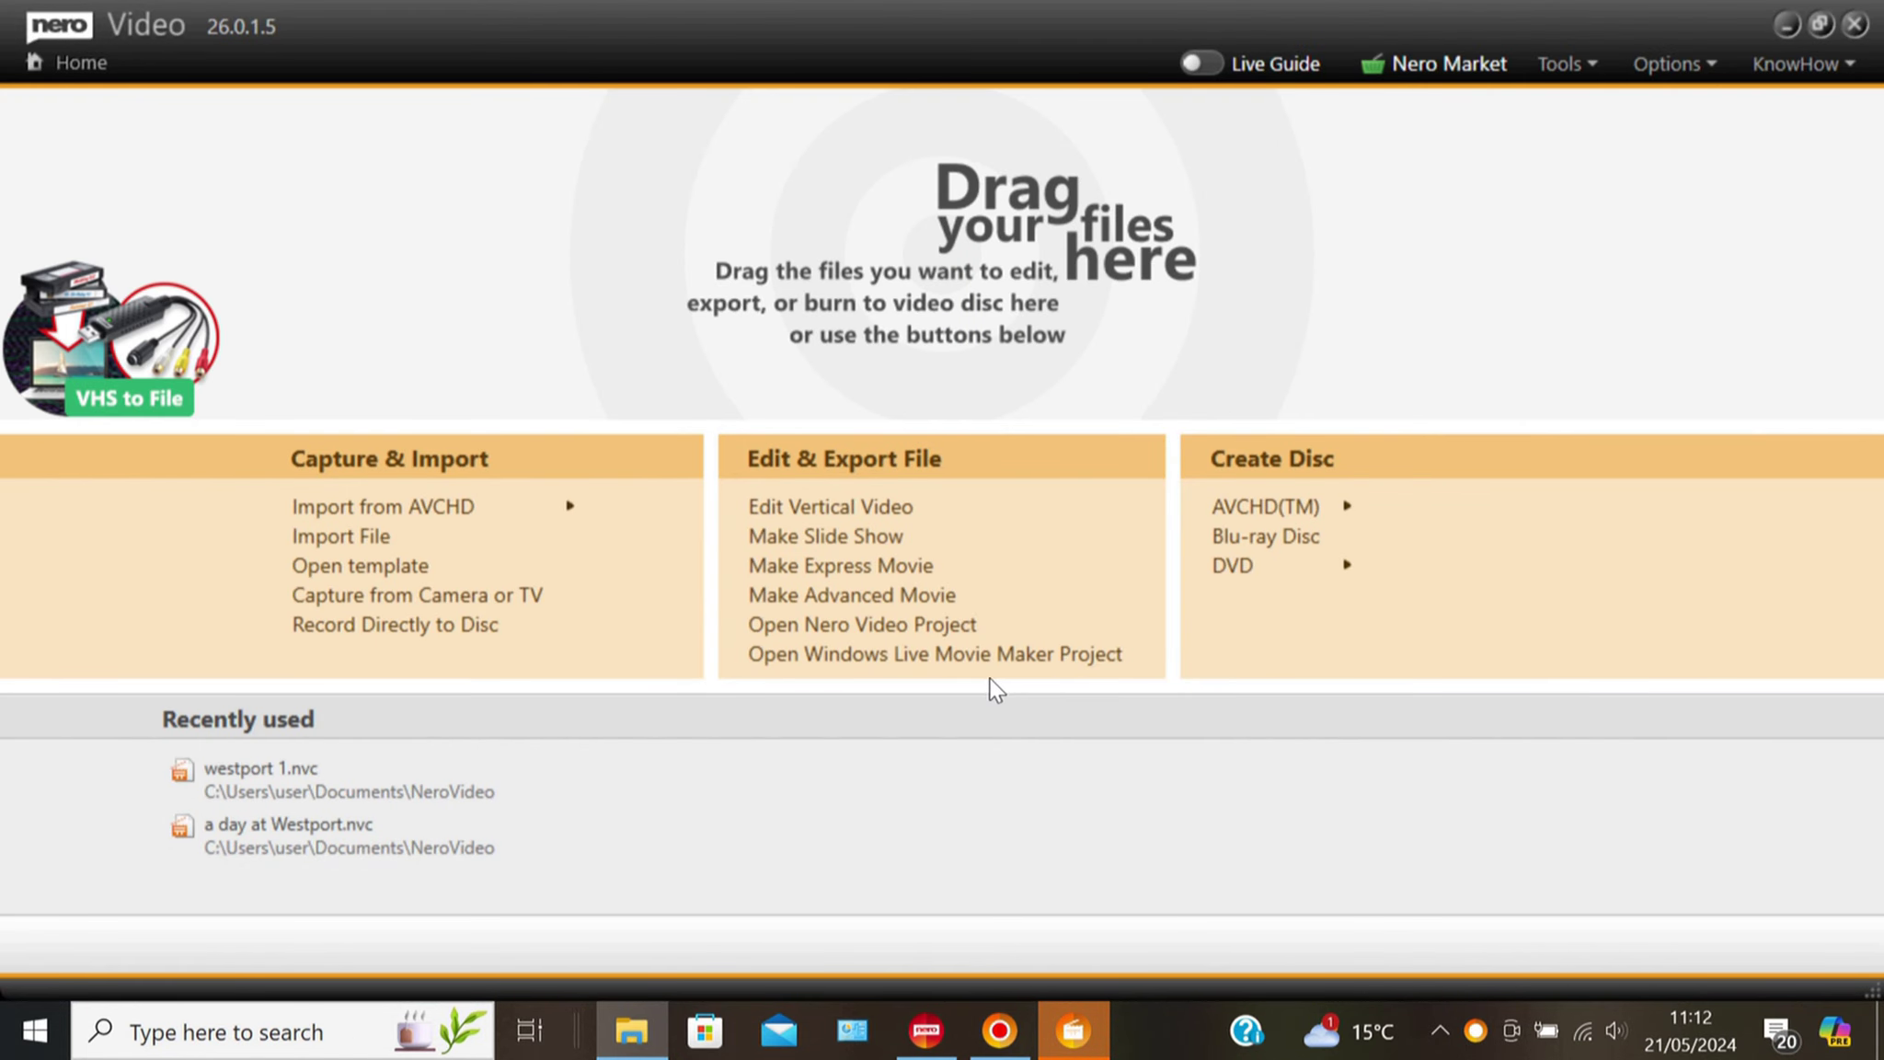
Start an Express Movie and drag clips 1–5 from the HFS 10 folder onto its video track.
left_click(907, 564)
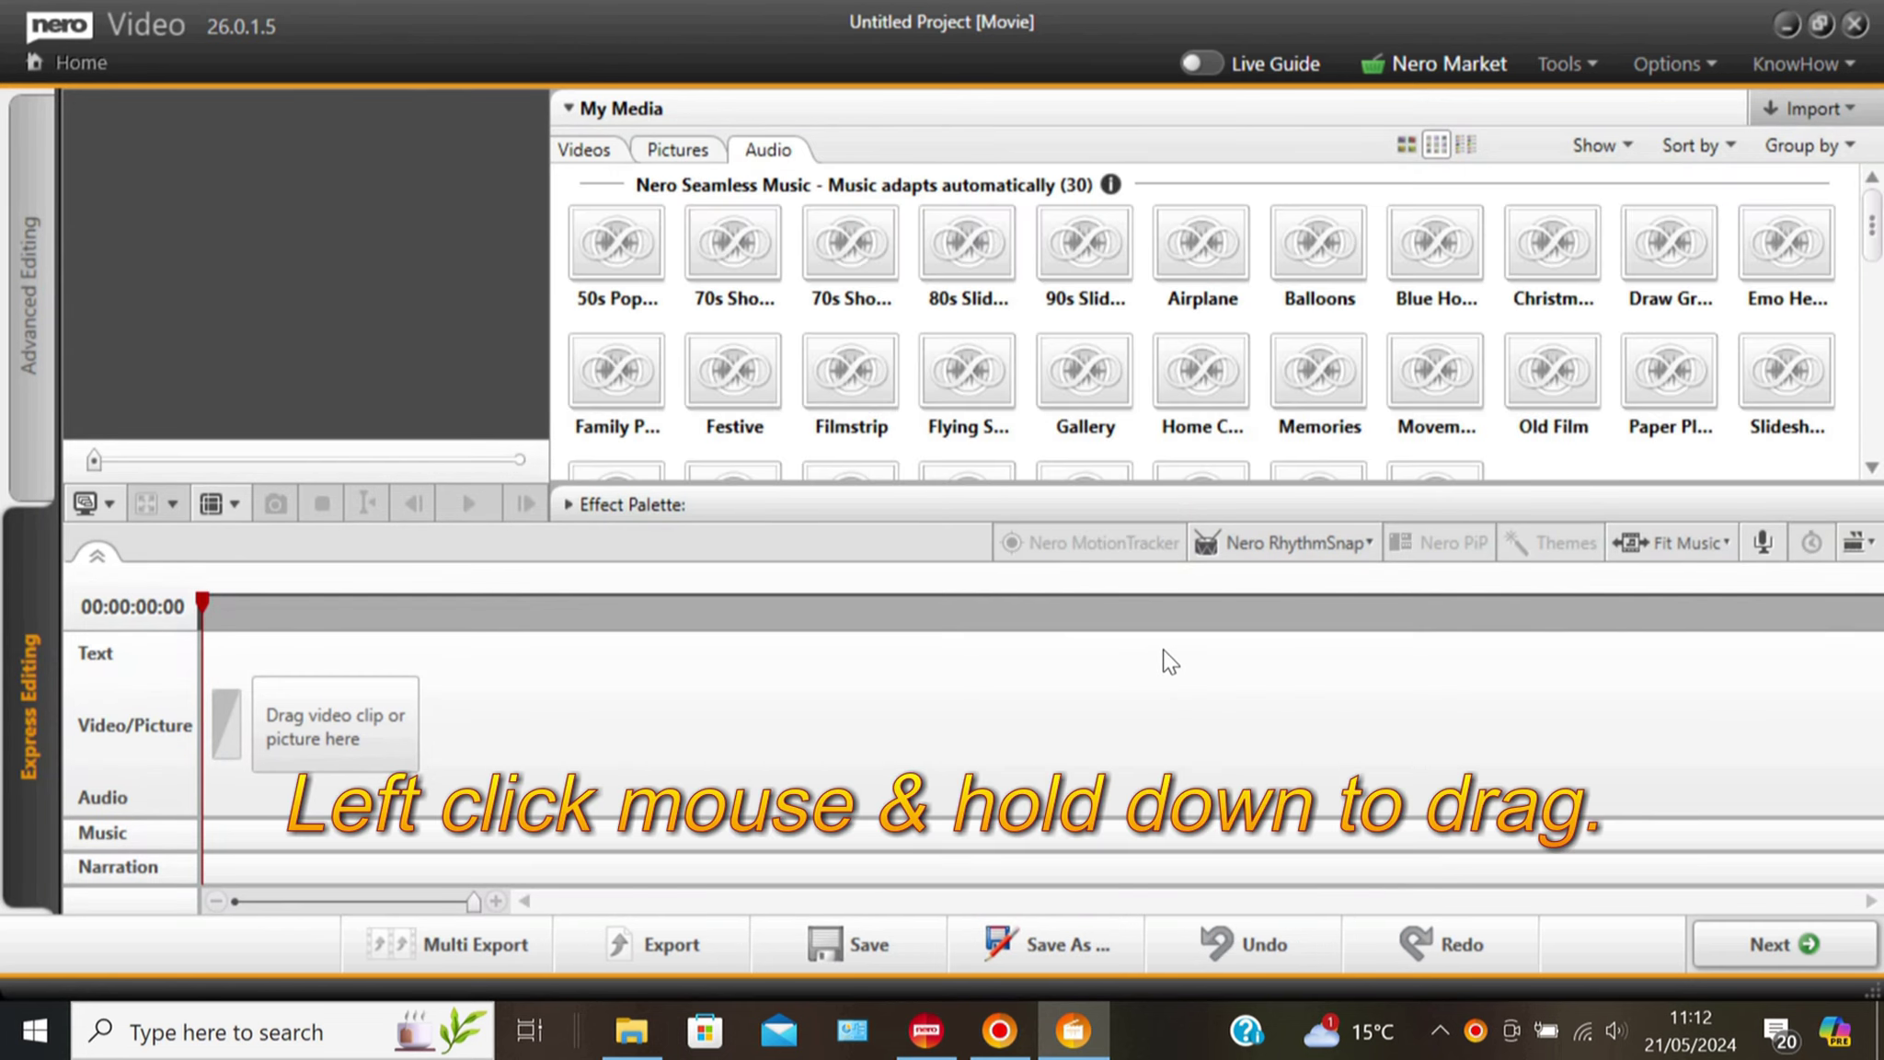
left_click_drag(1053, 34, 631, 38)
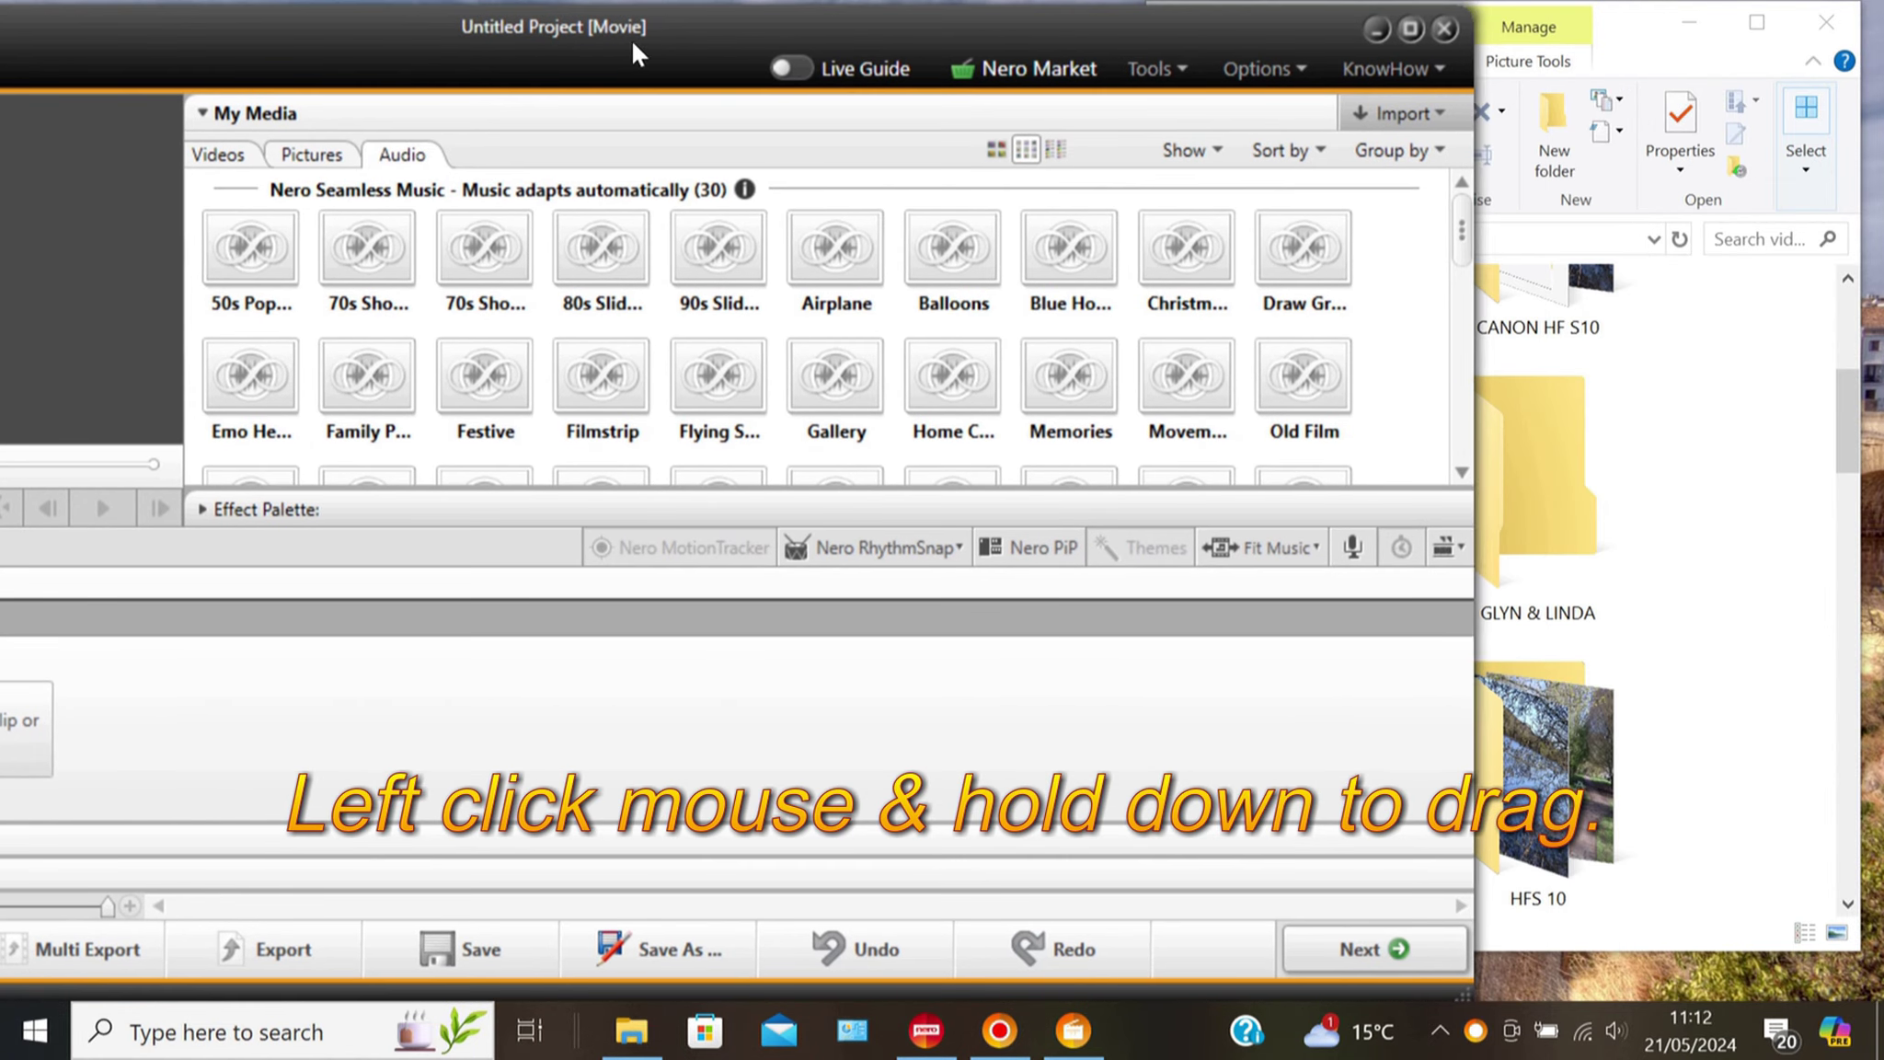
left_click(1736, 637)
double_click(1585, 712)
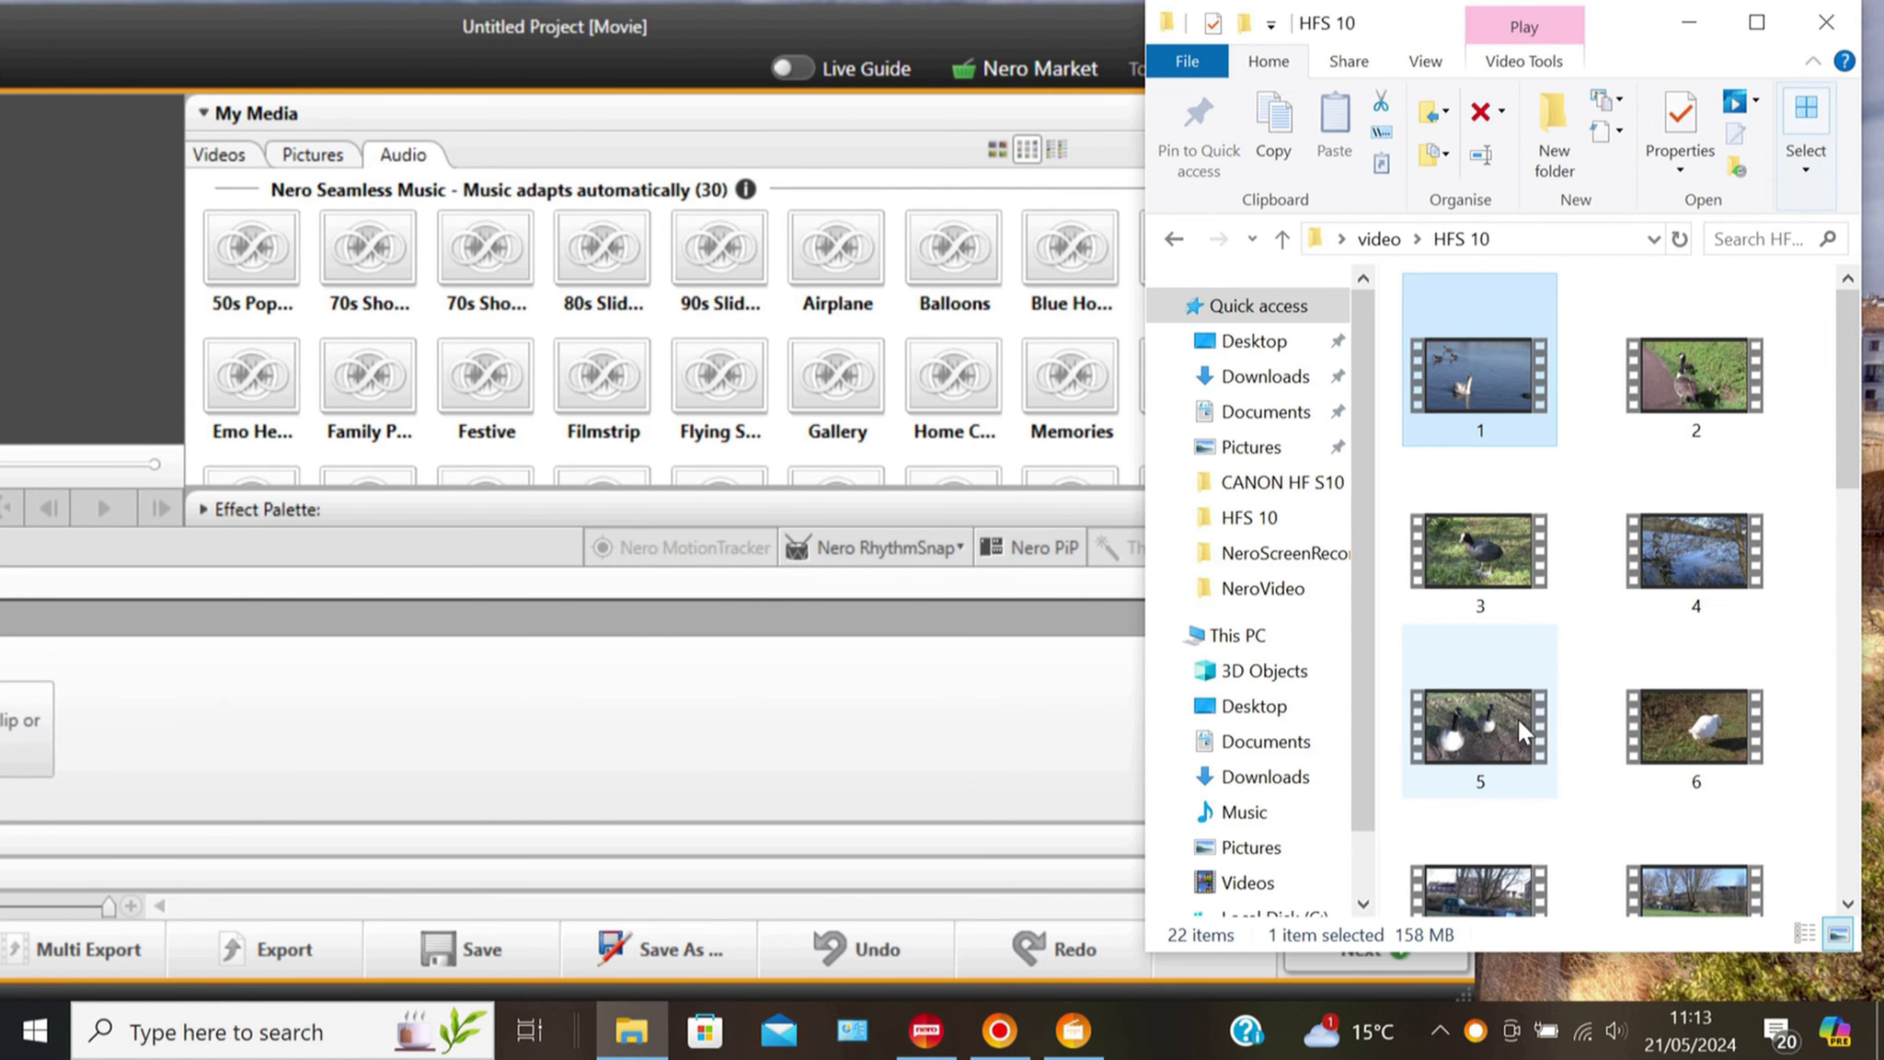
left_click(1518, 719, "shift")
left_click_drag(1485, 342, 983, 756)
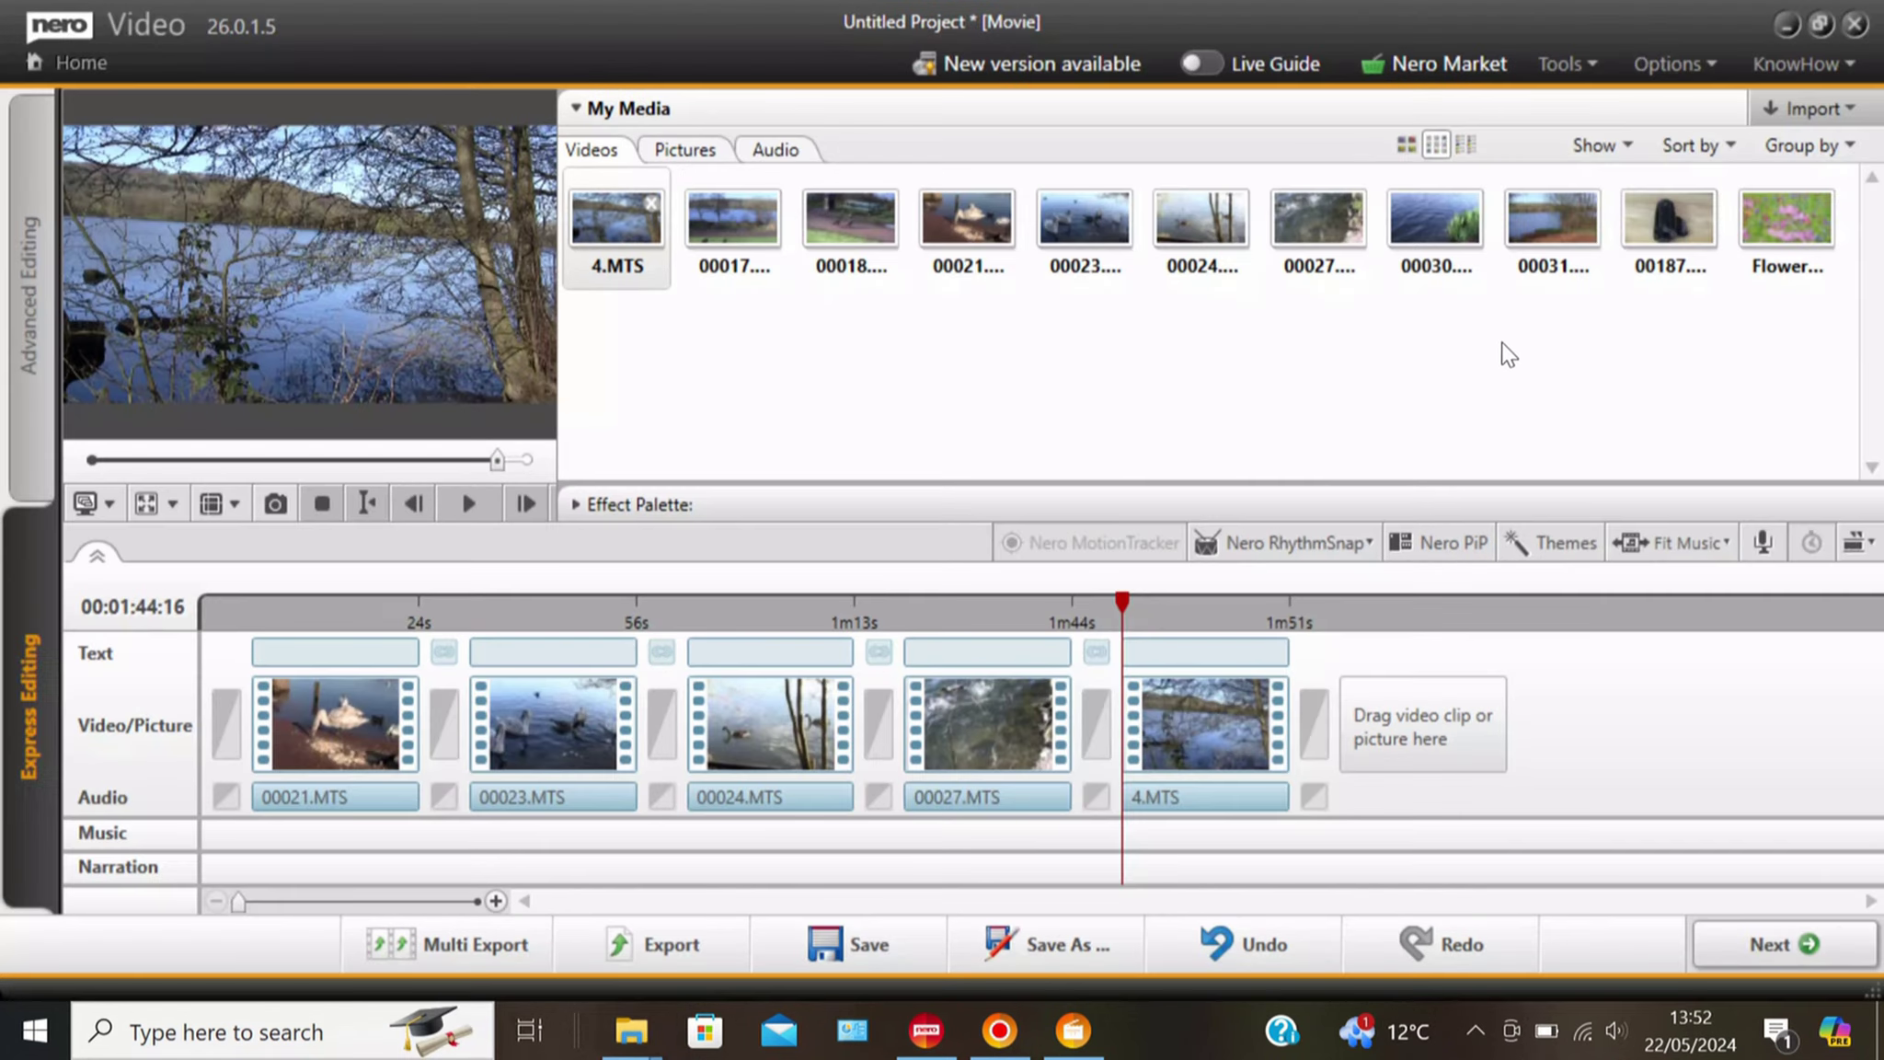
Import 00190 from Desktop > TRANSFER FILES and place it after 4.MTS on the timeline.
left_click(1758, 112)
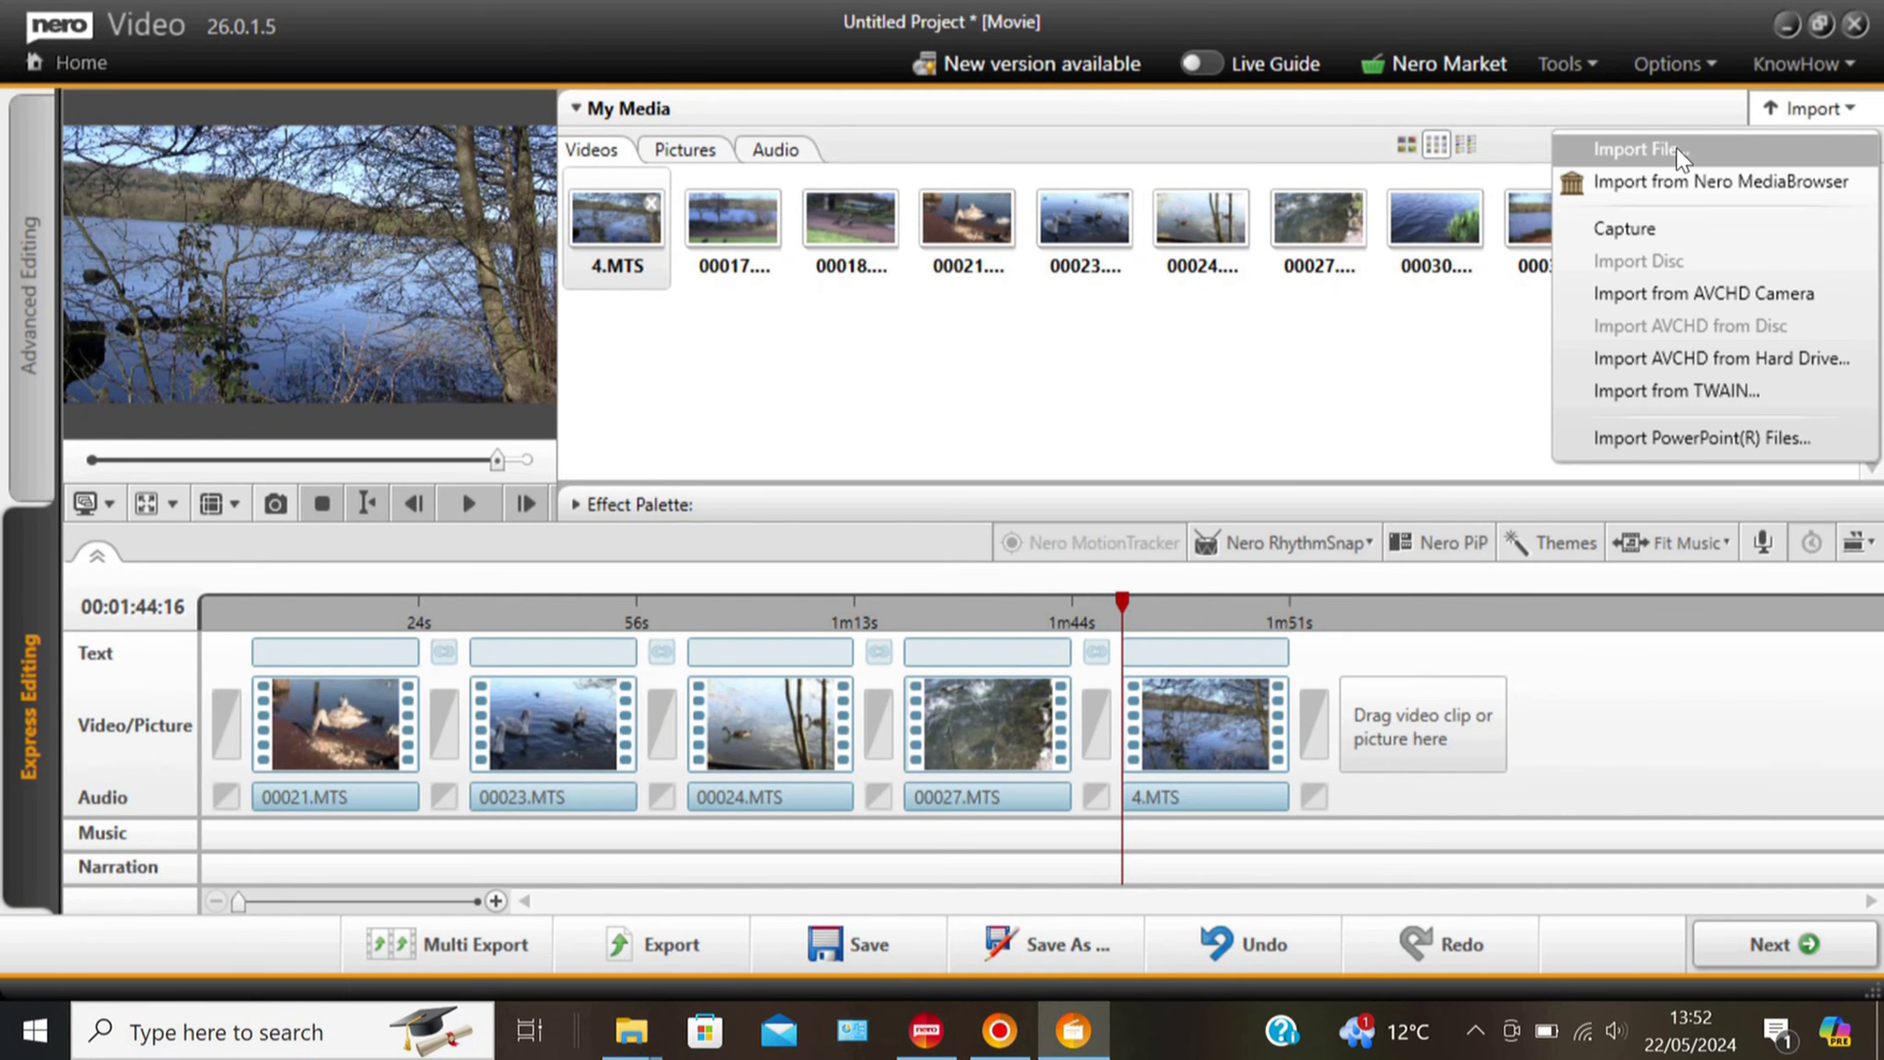
left_click(1680, 154)
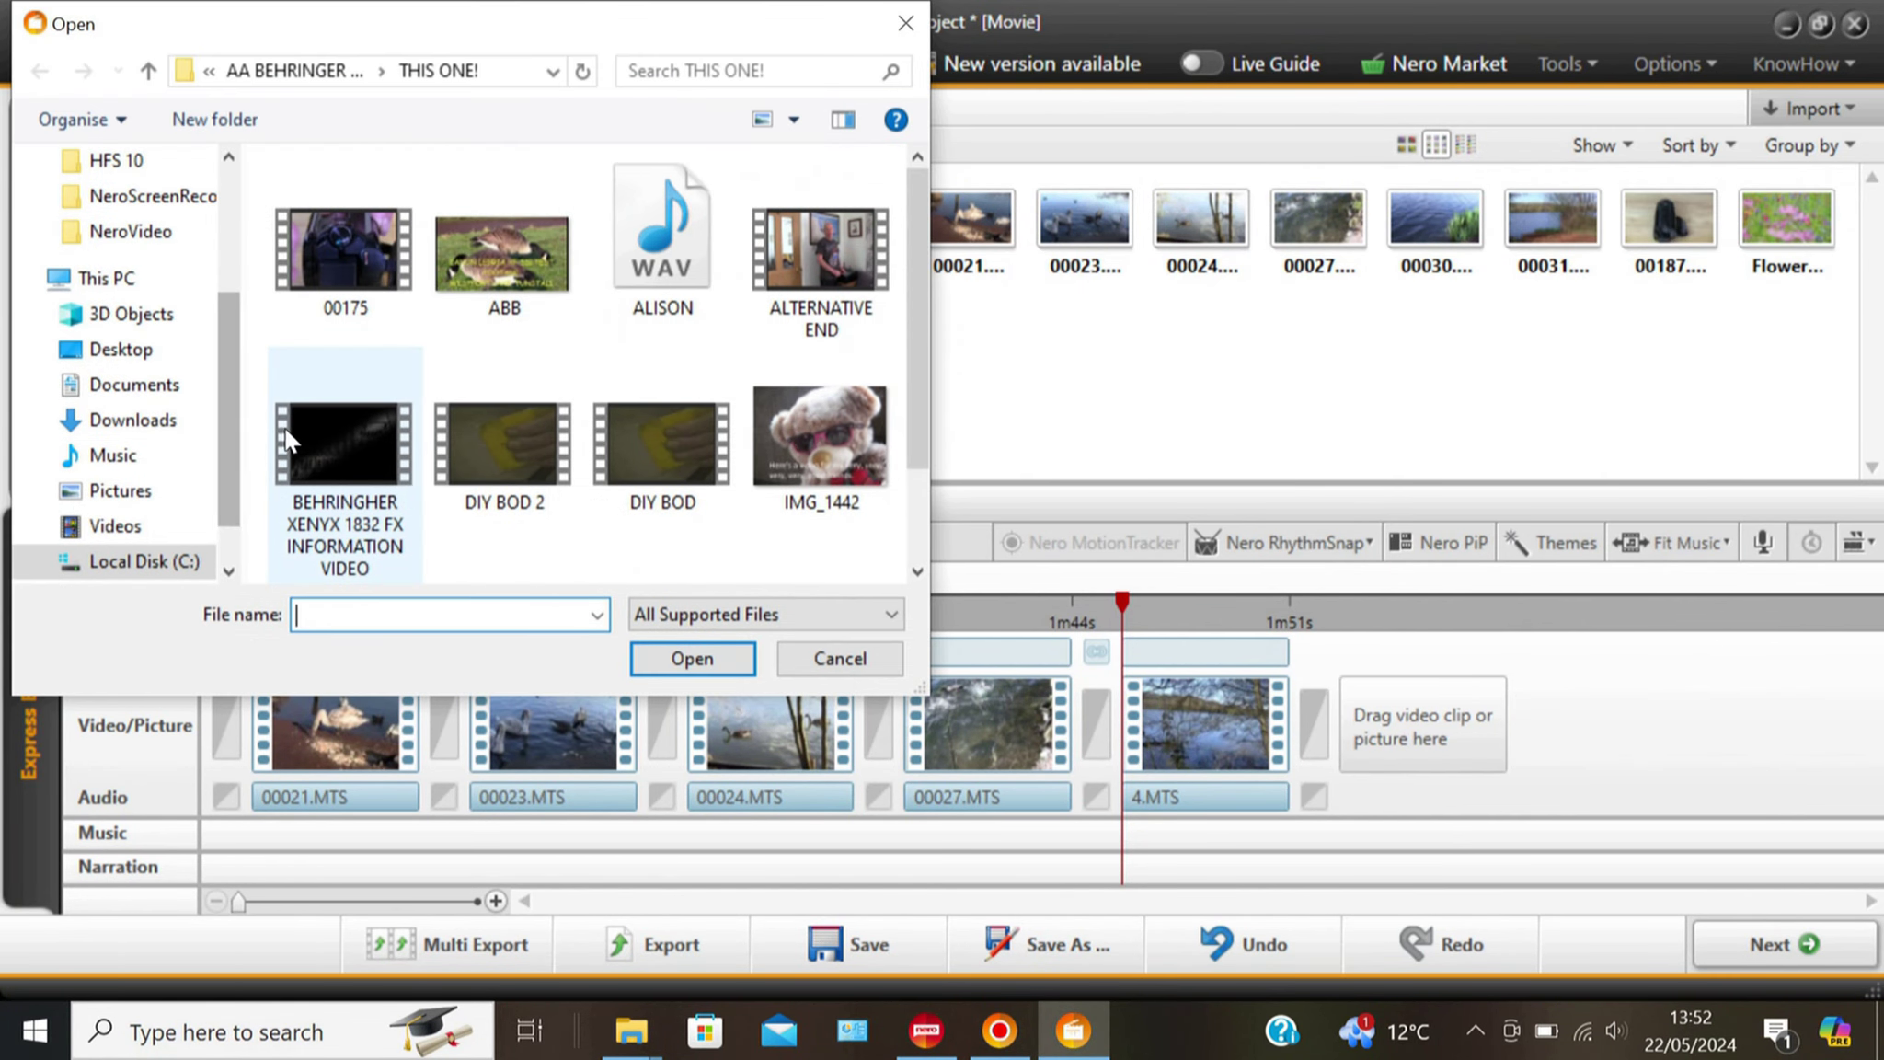
left_click(122, 352)
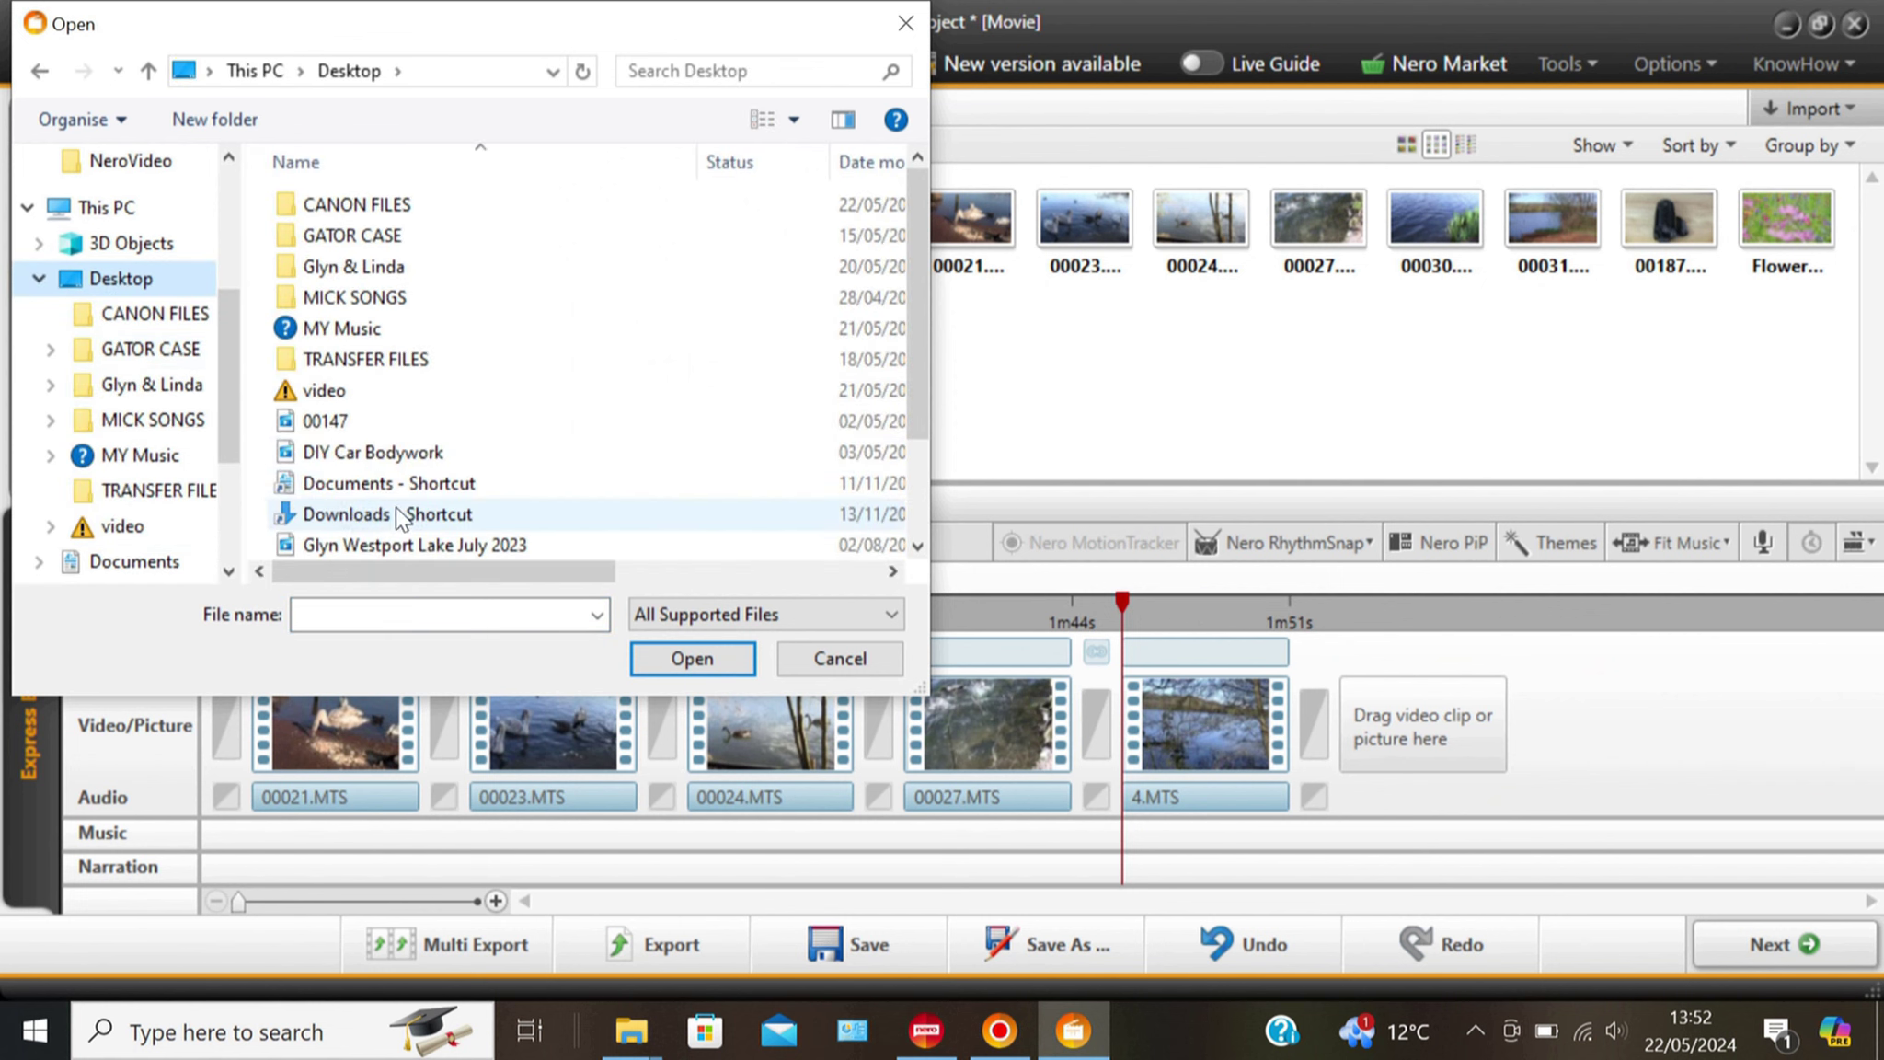
double_click(349, 365)
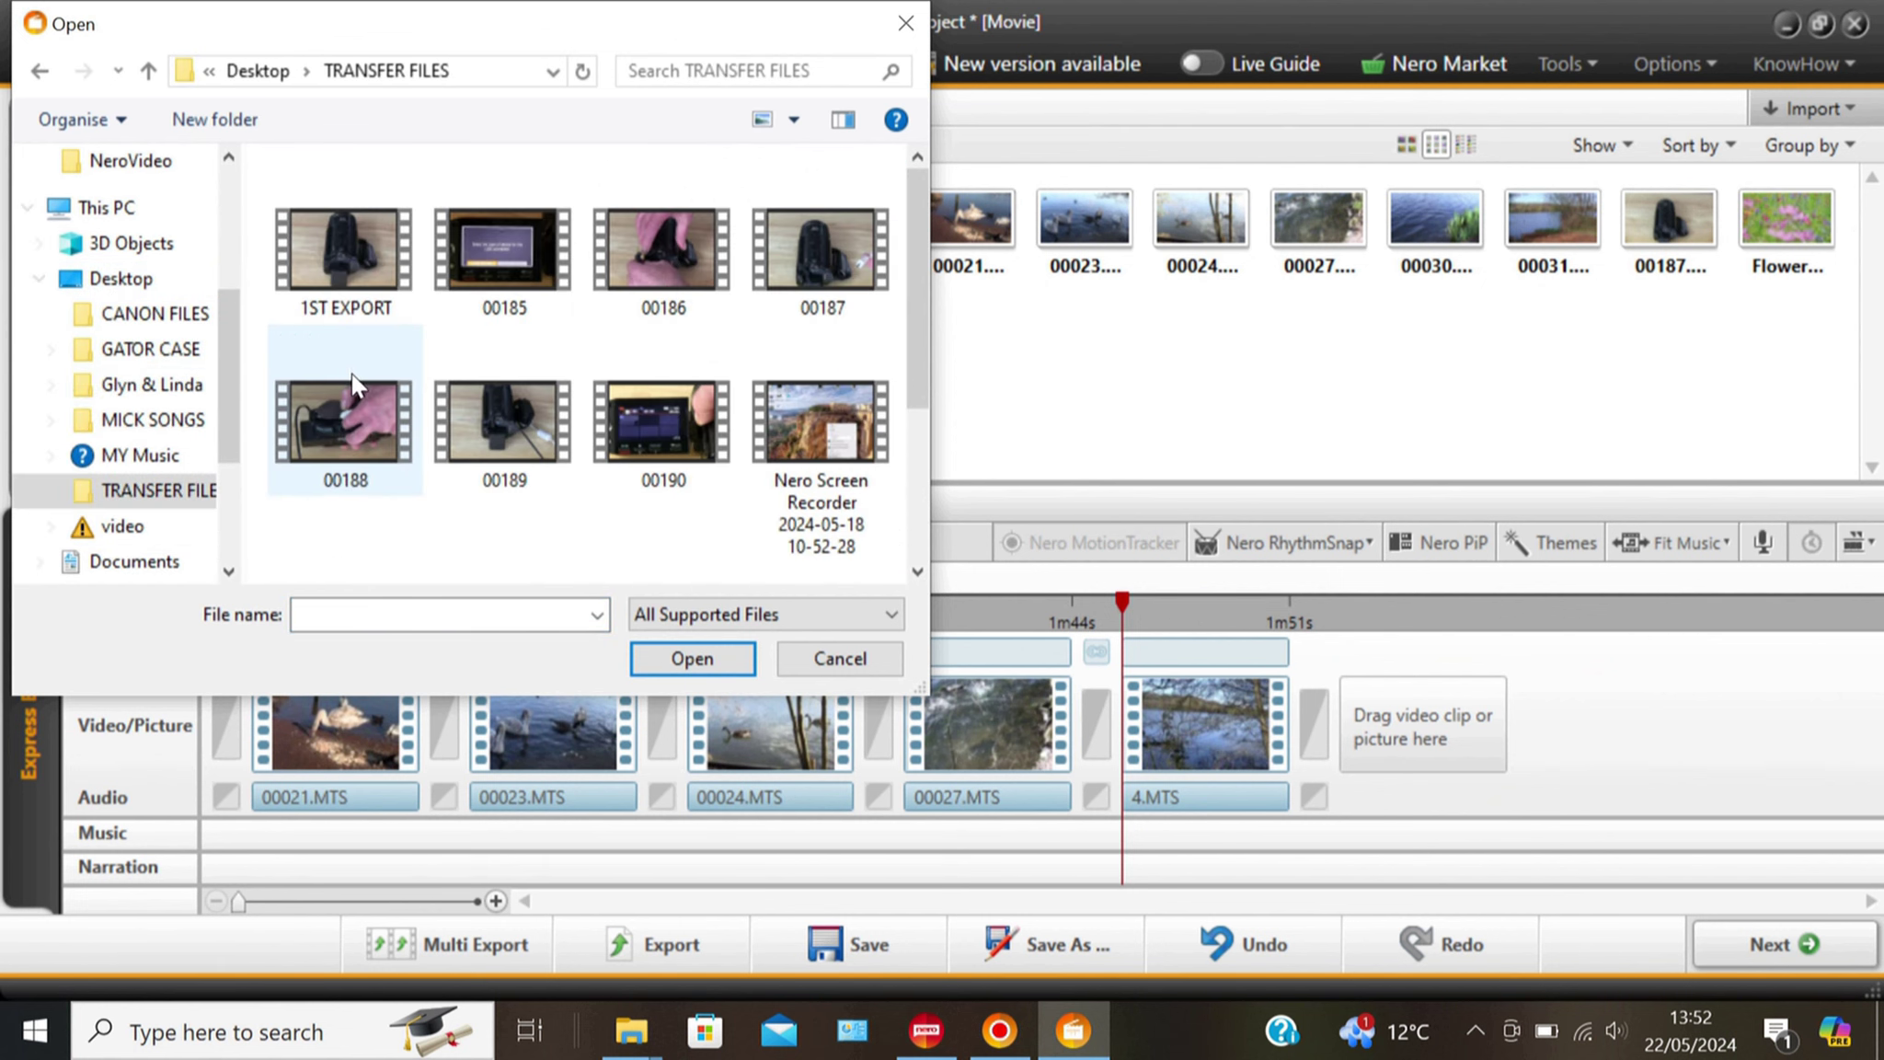
left_click_drag(630, 411, 1143, 607)
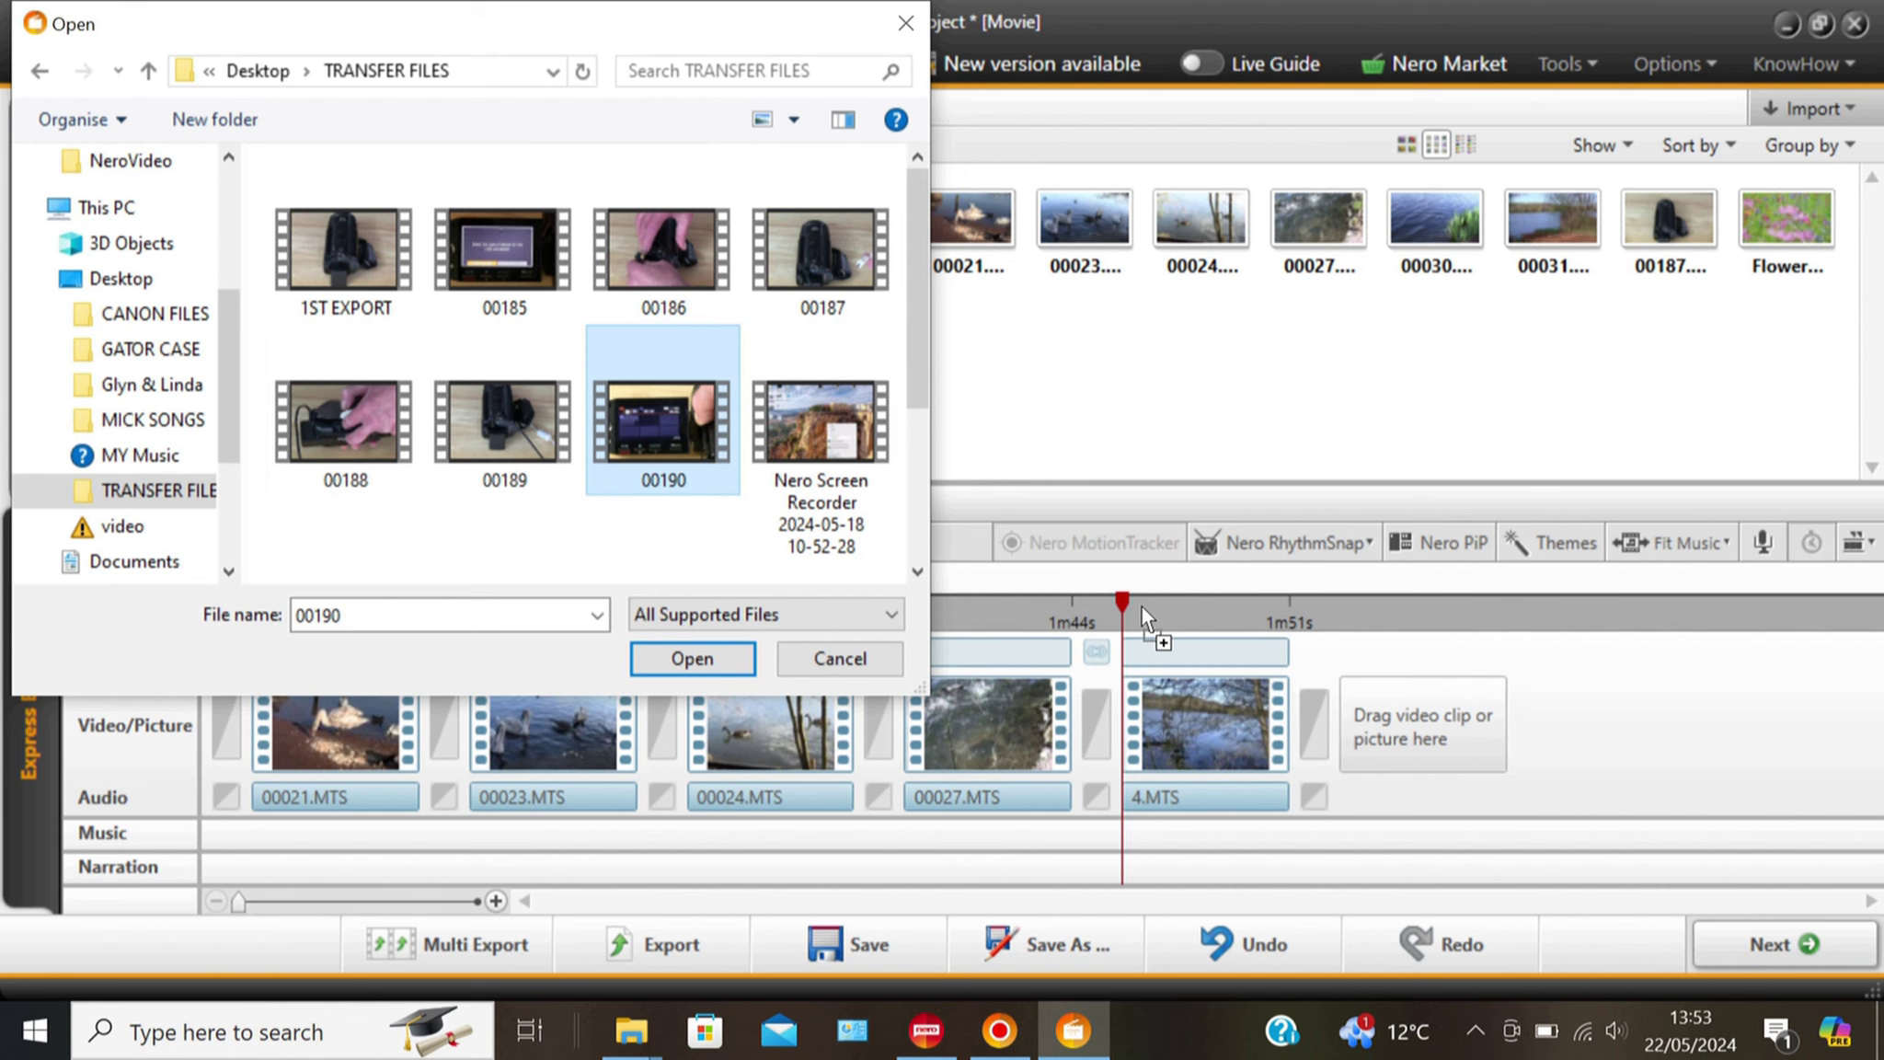
left_click_drag(1433, 732, 1432, 727)
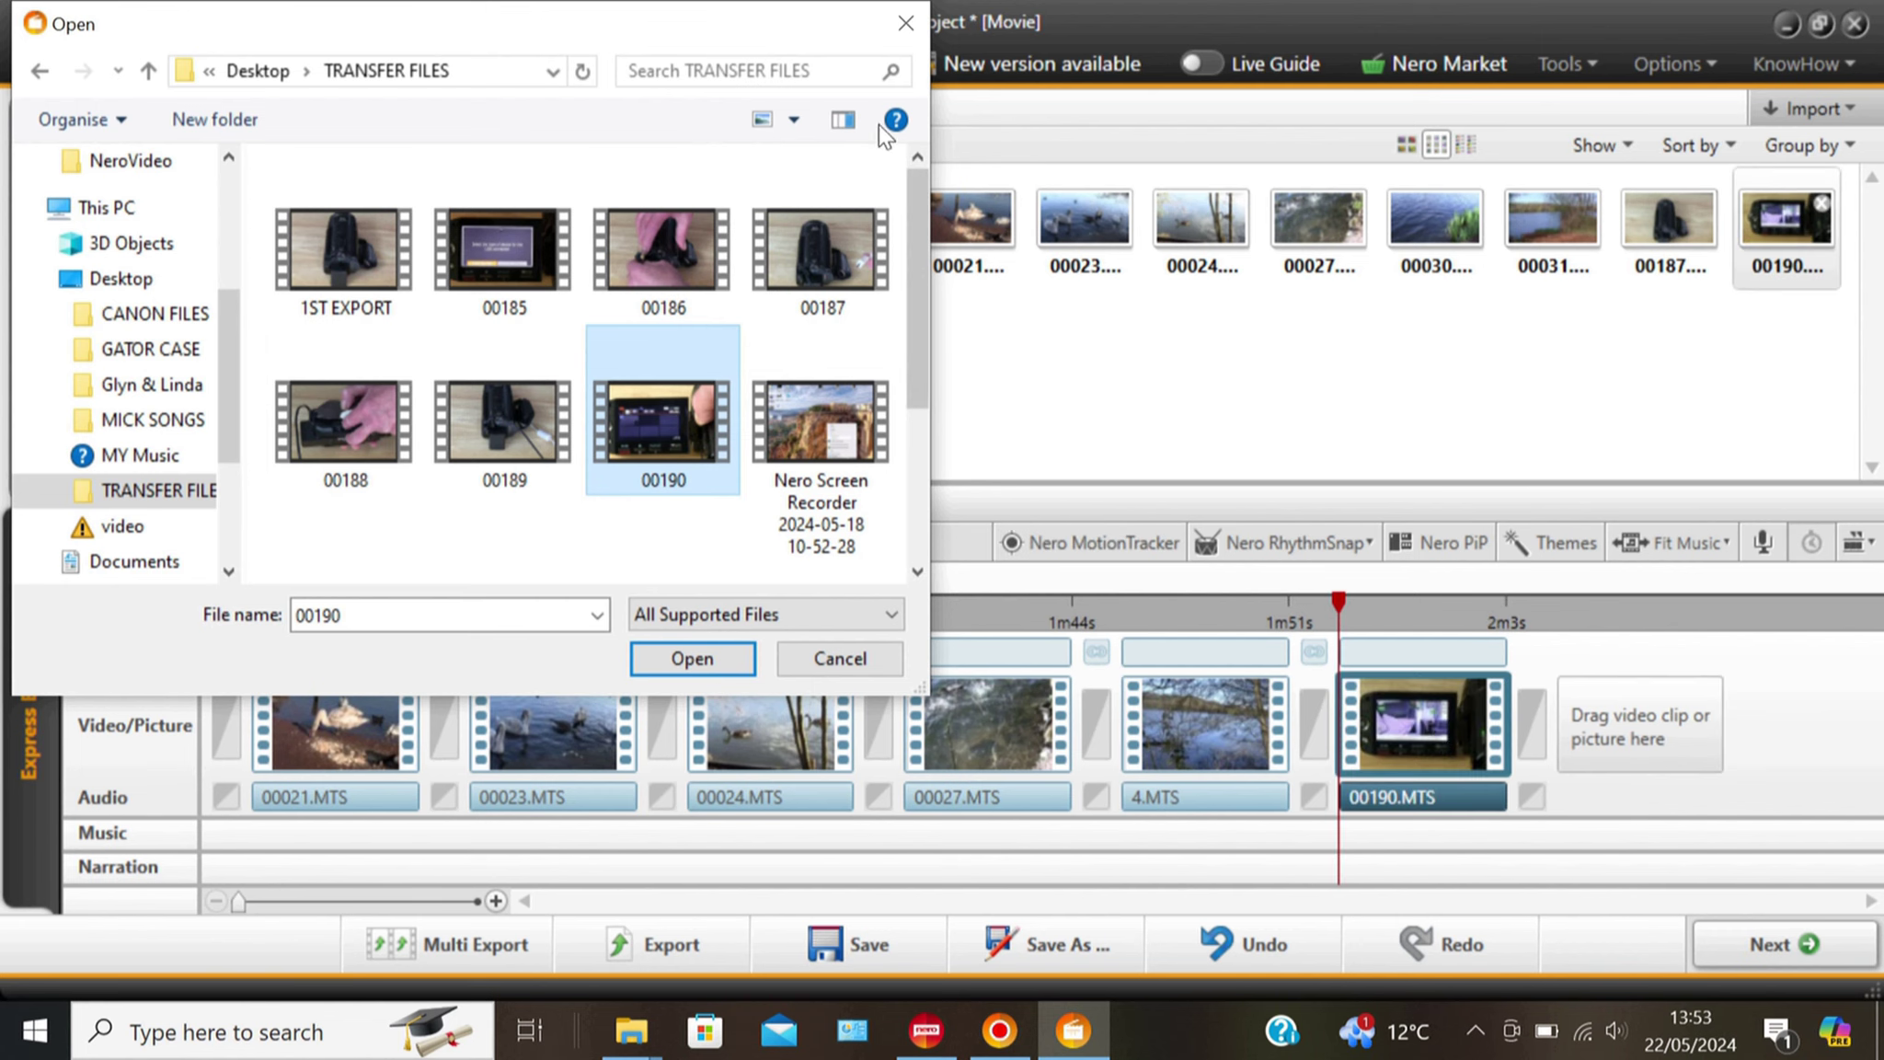
Close the Open dialog and remove 00190.MTS from the track.
left_click(898, 32)
right_click(1403, 743)
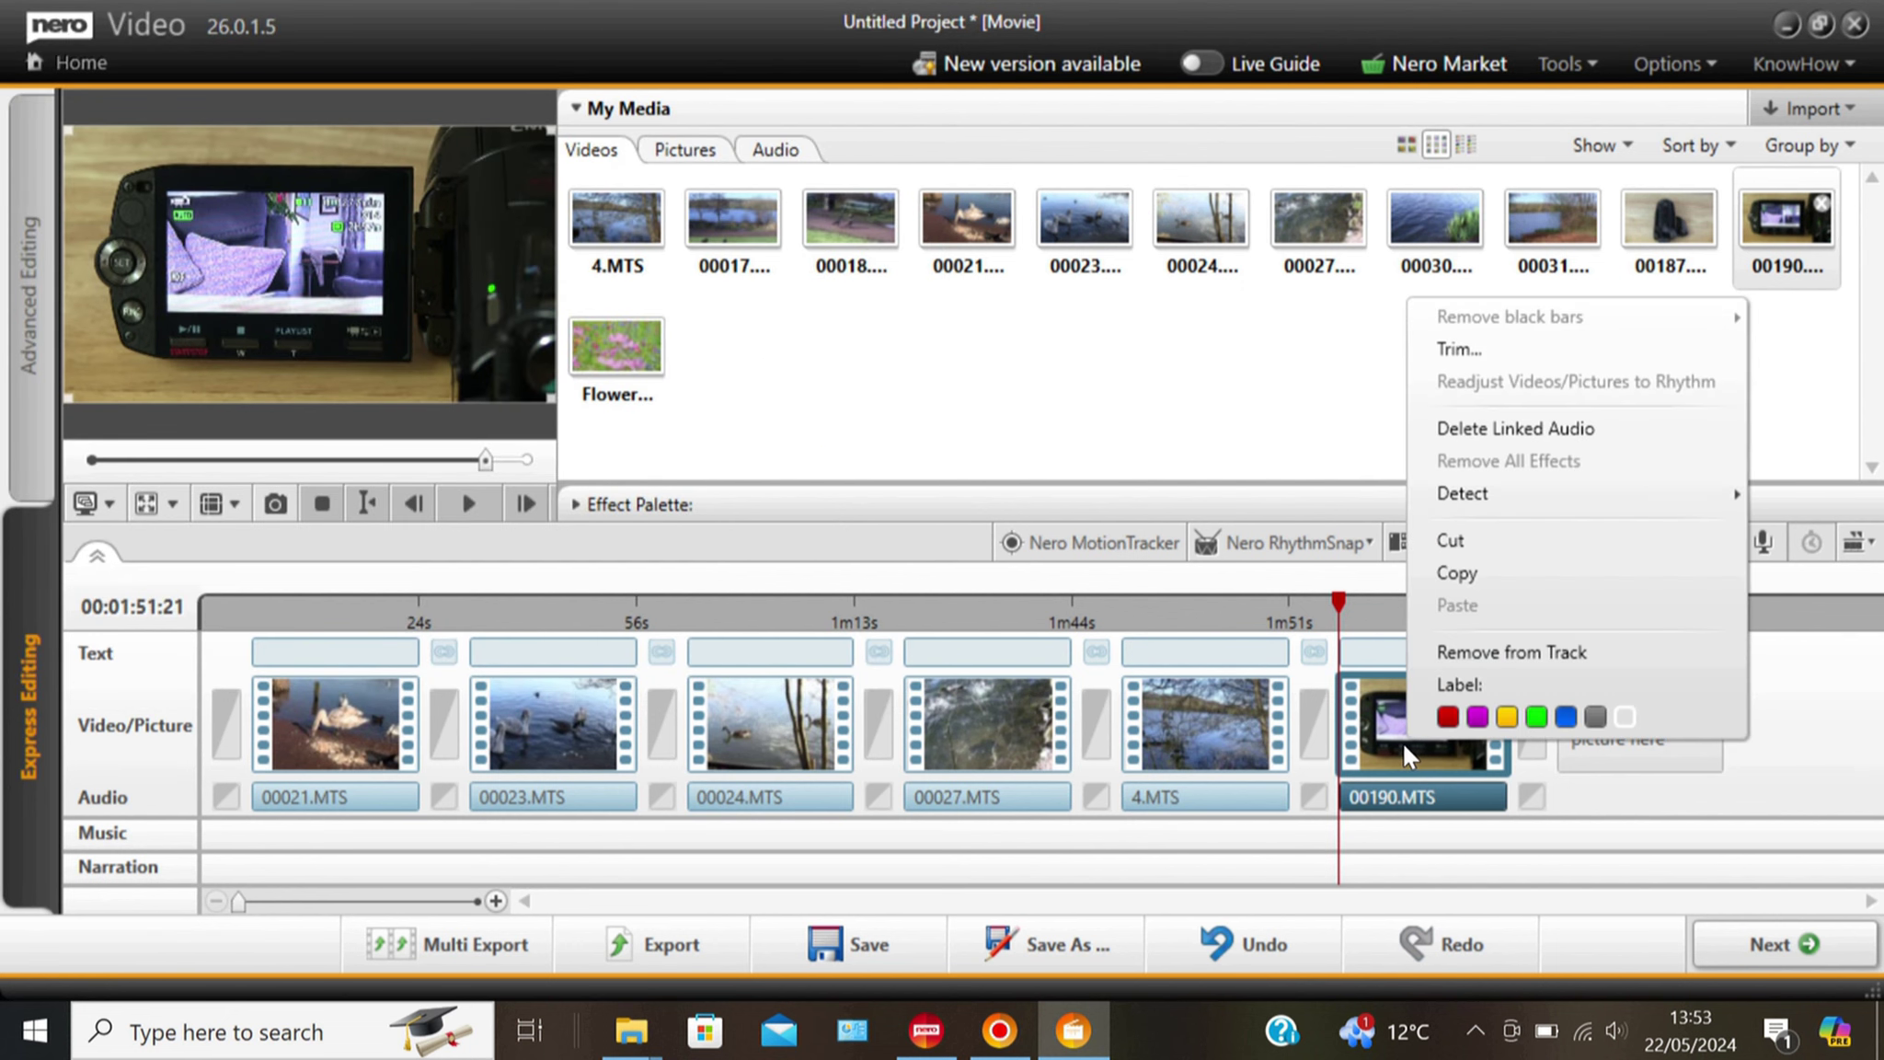
left_click(1440, 653)
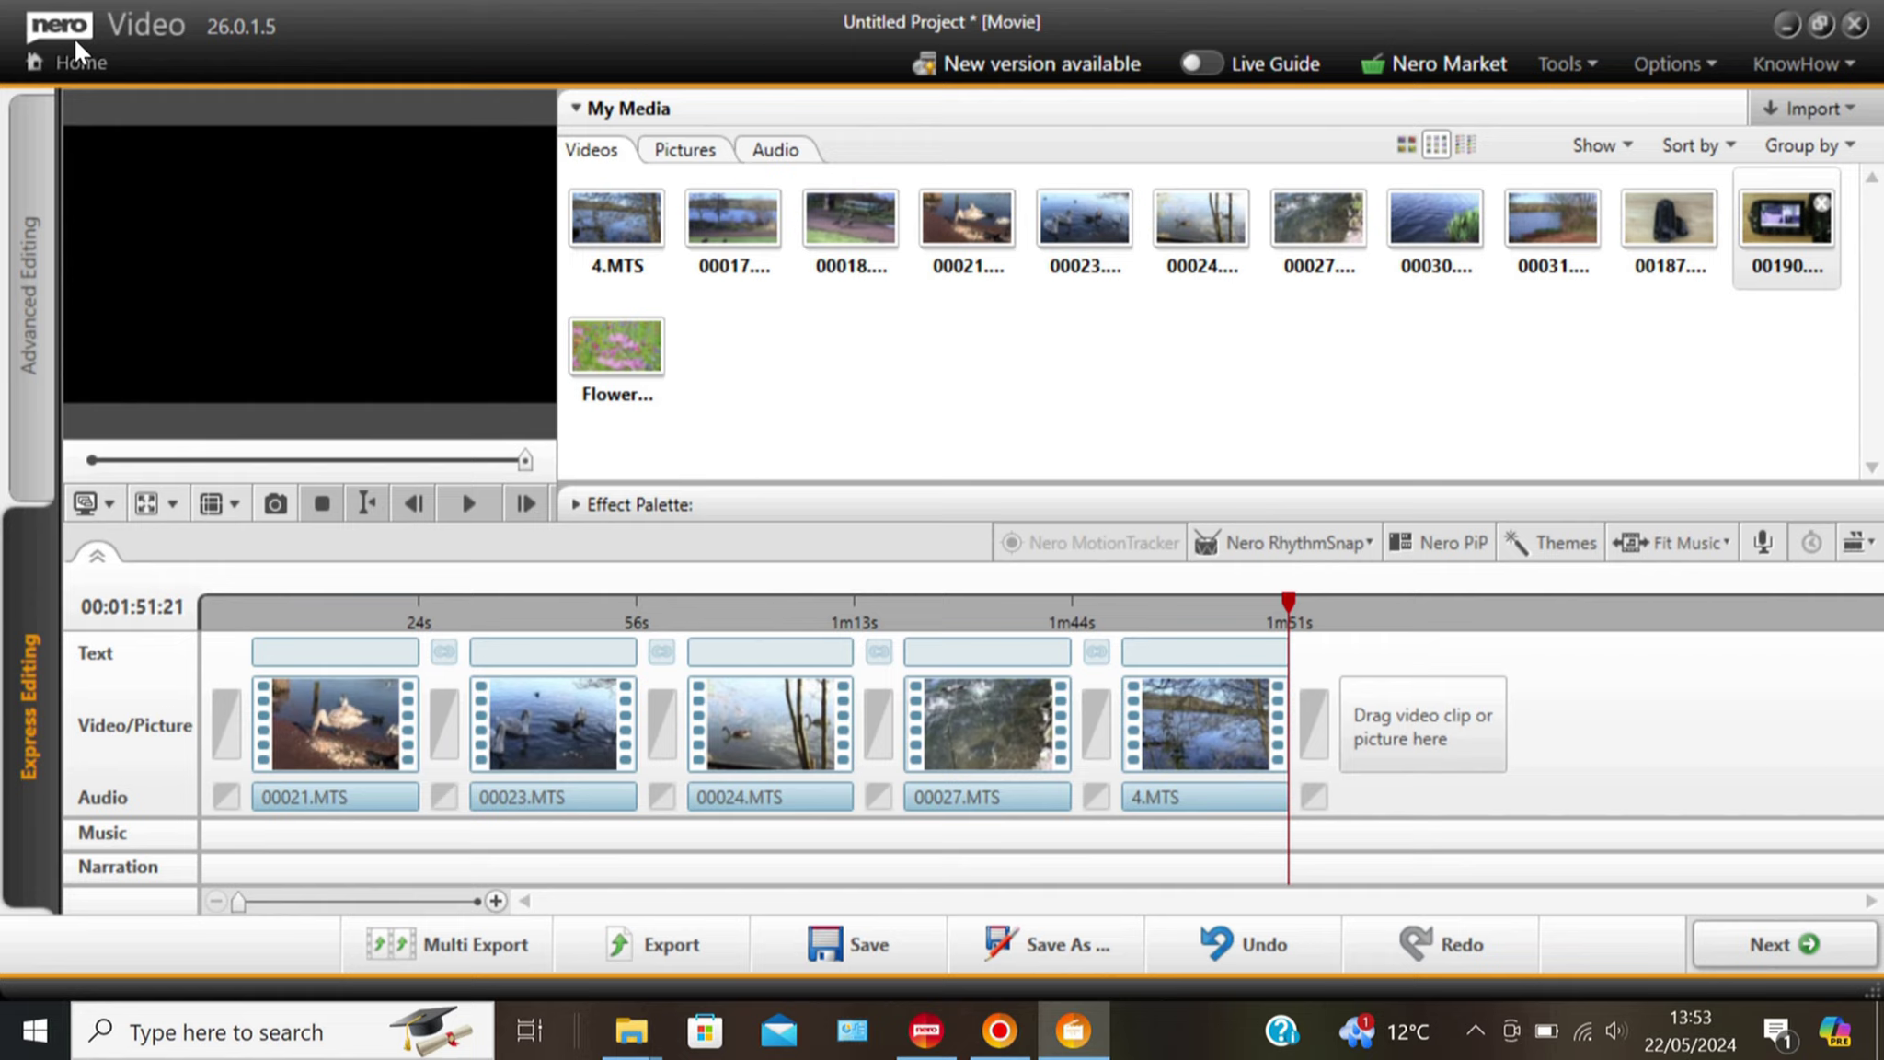
Add video 3 from Explorer to the end of the timeline, then remove it from the track.
left_click_drag(102, 52, 55, 451)
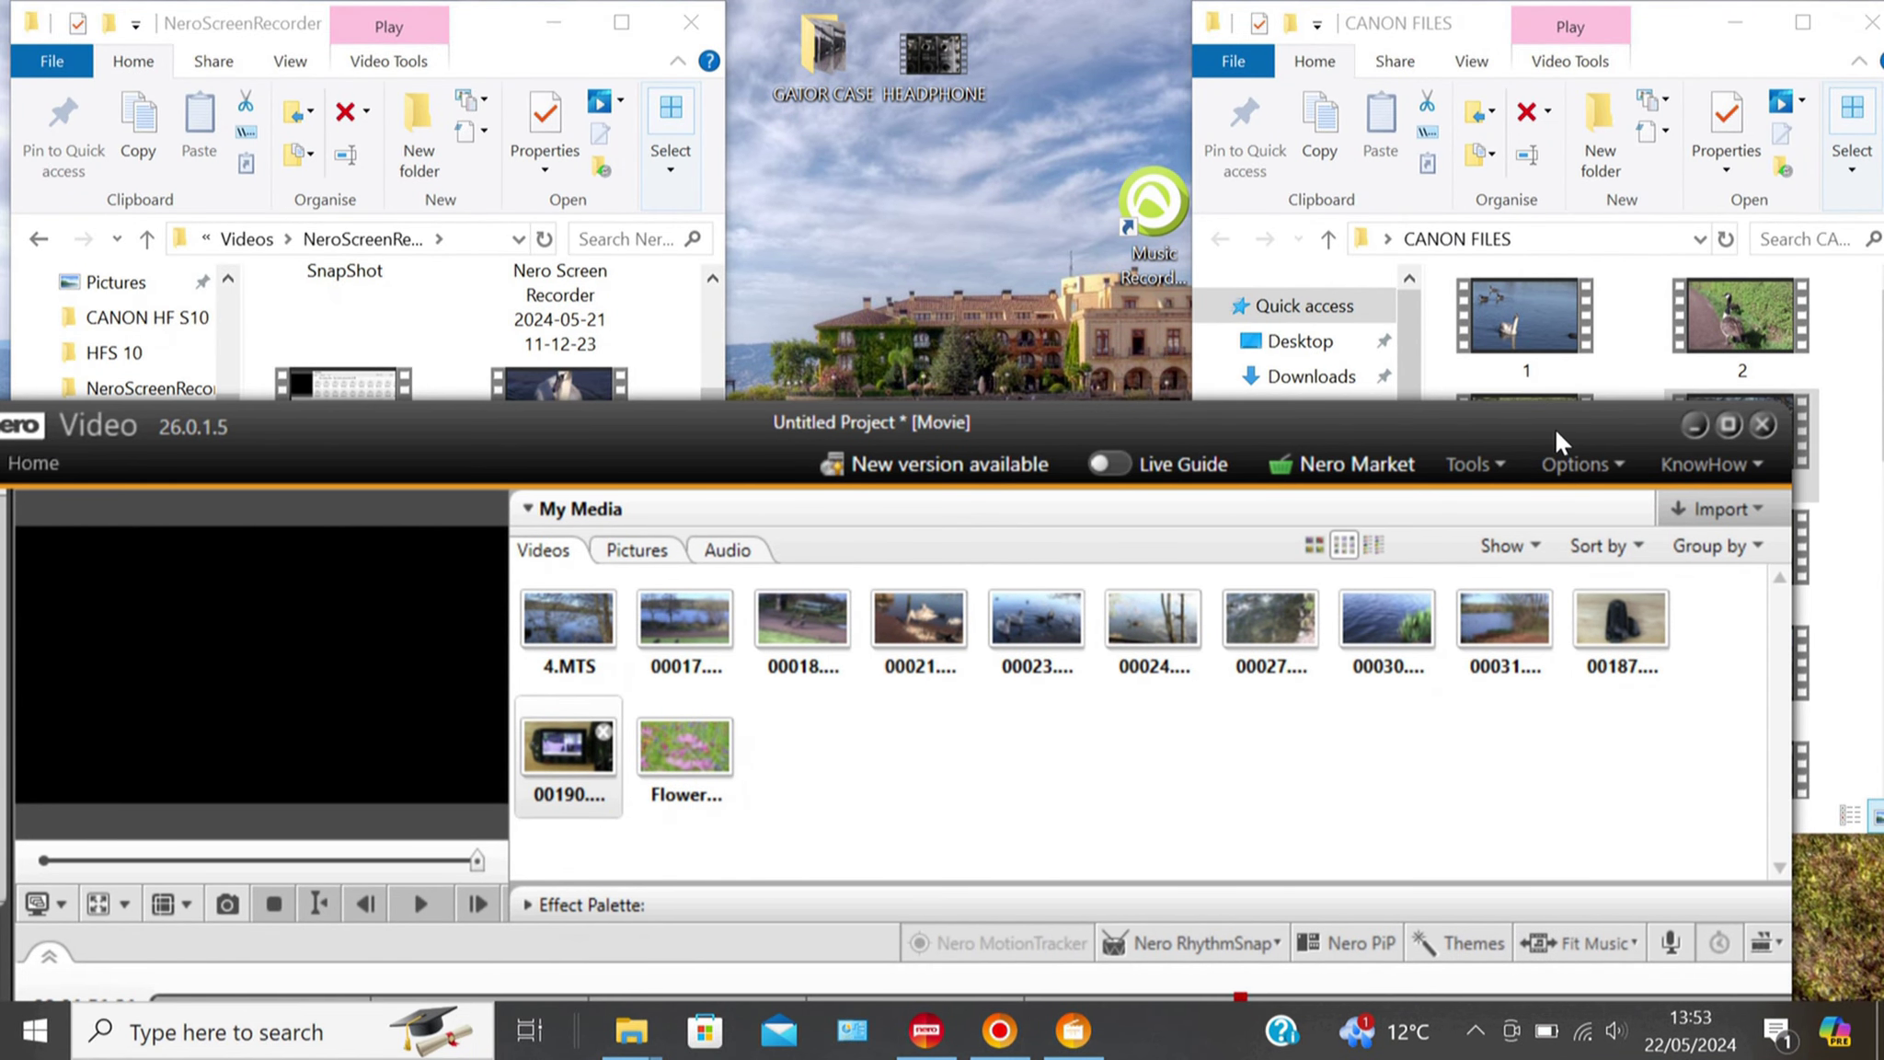
left_click_drag(1558, 441, 950, 138)
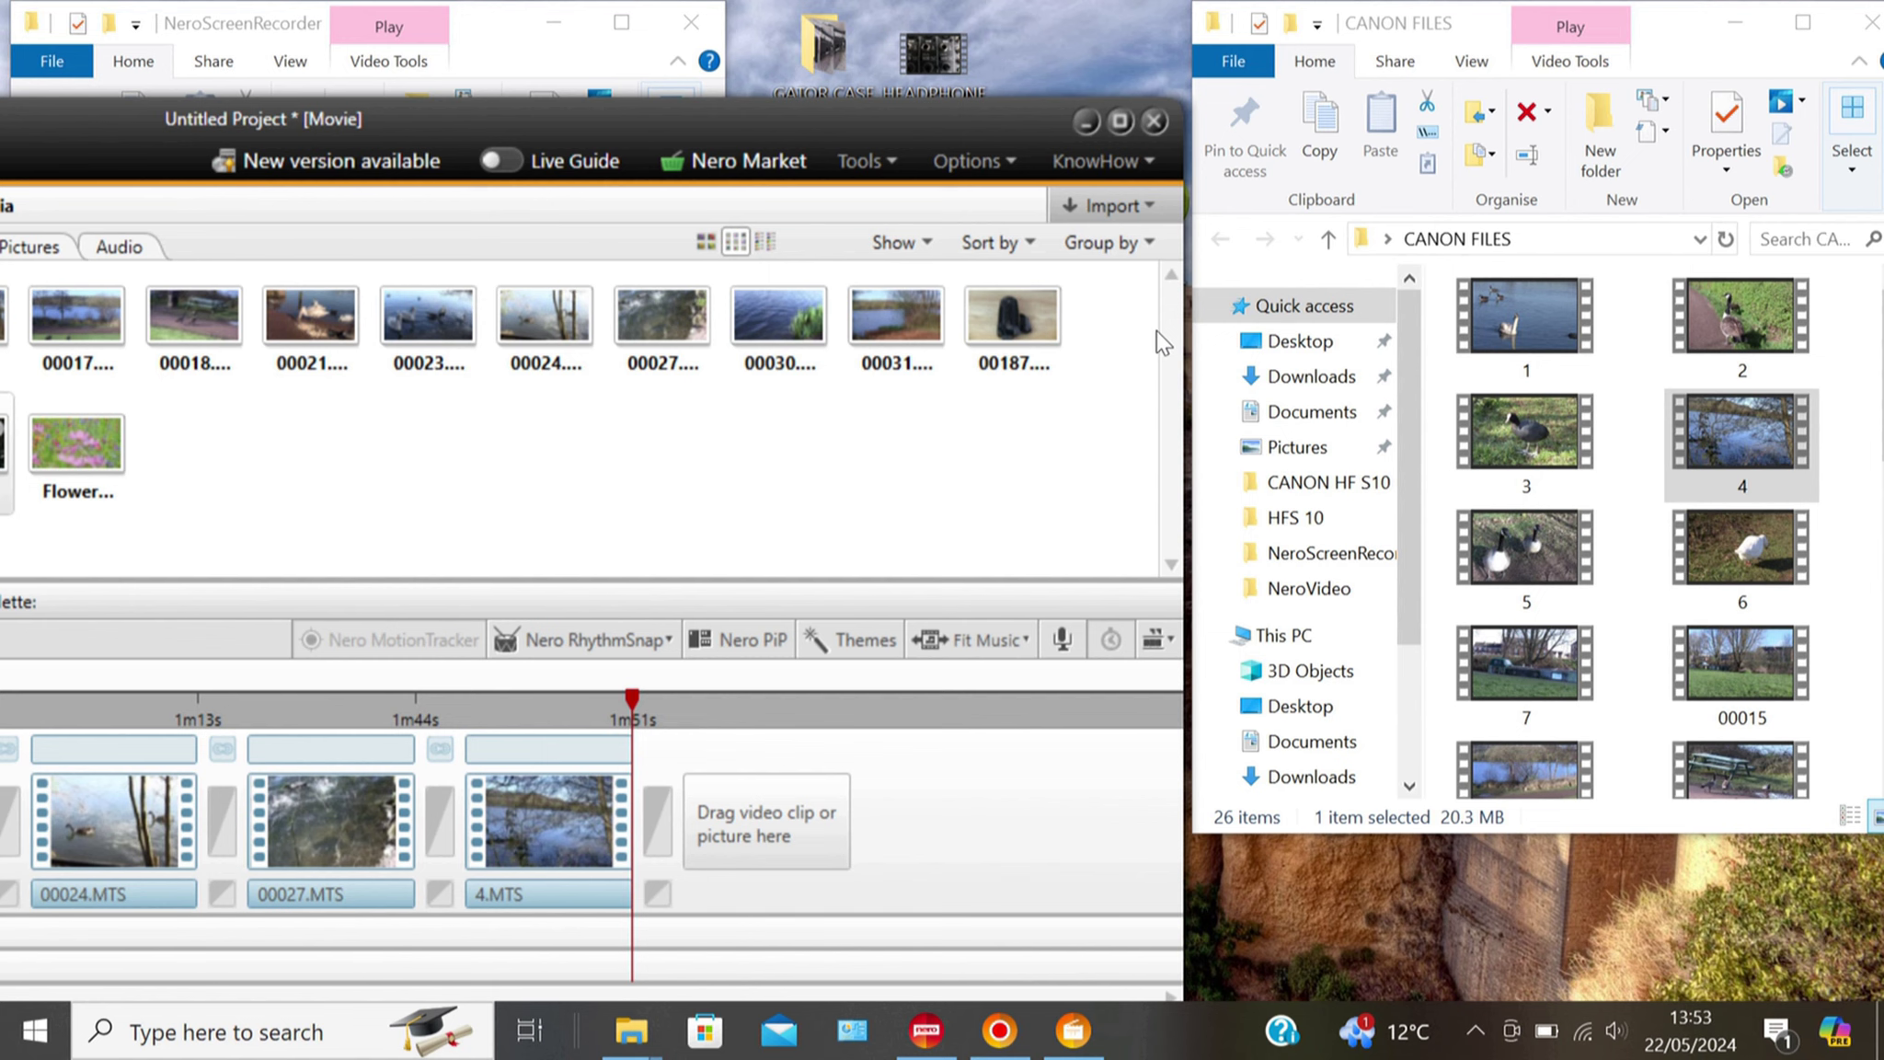
left_click_drag(1551, 445, 849, 839)
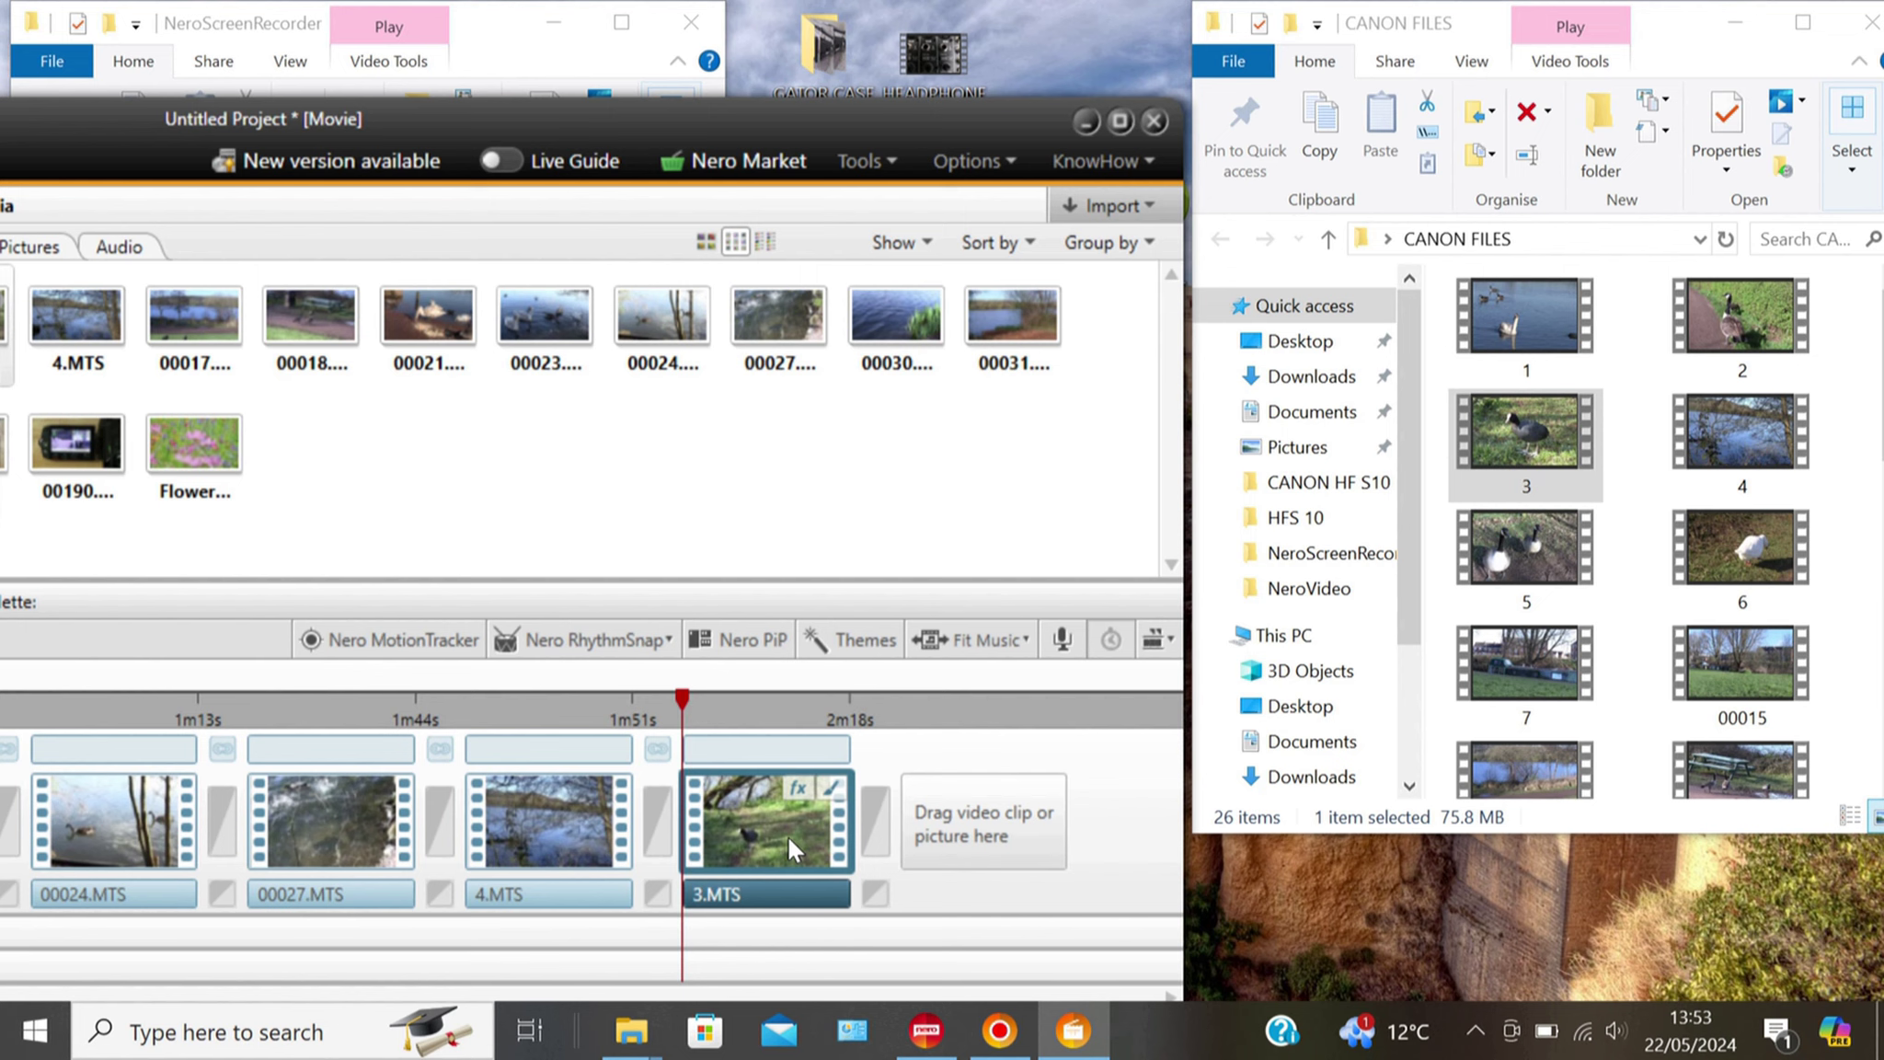
right_click(789, 847)
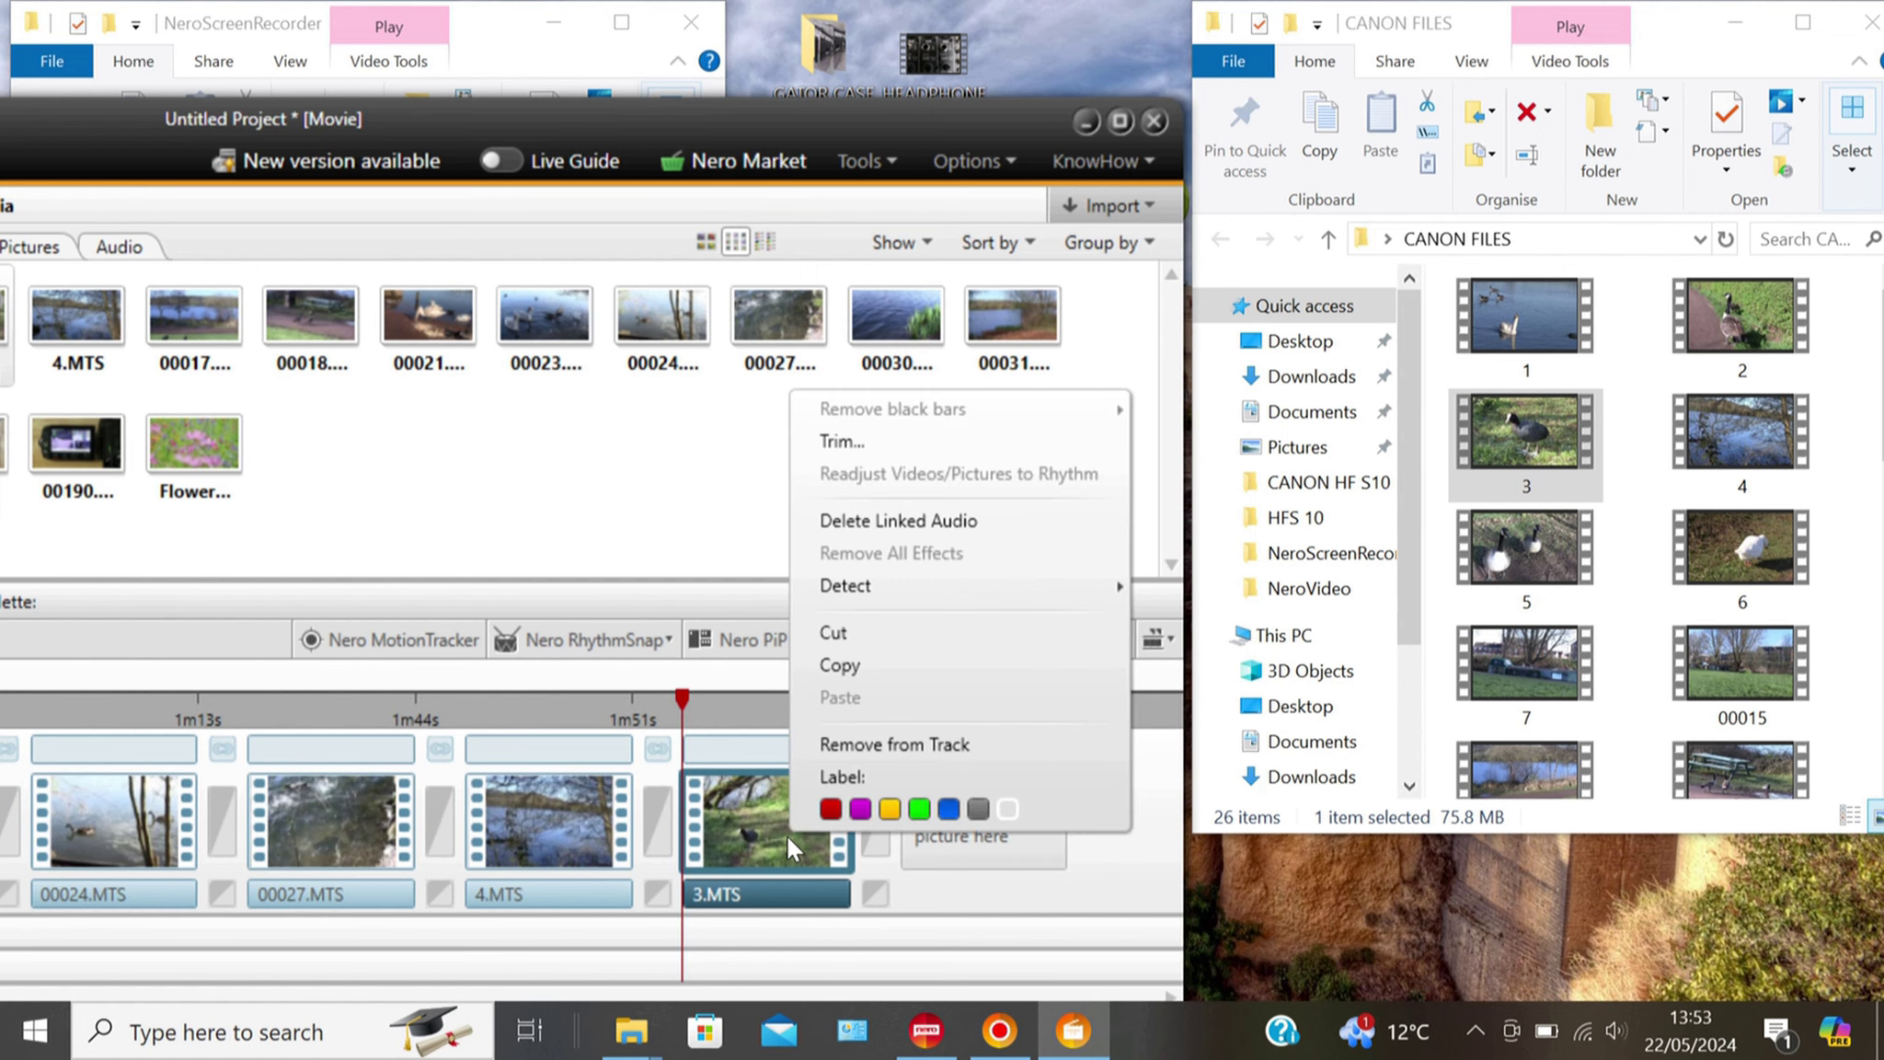
left_click(856, 746)
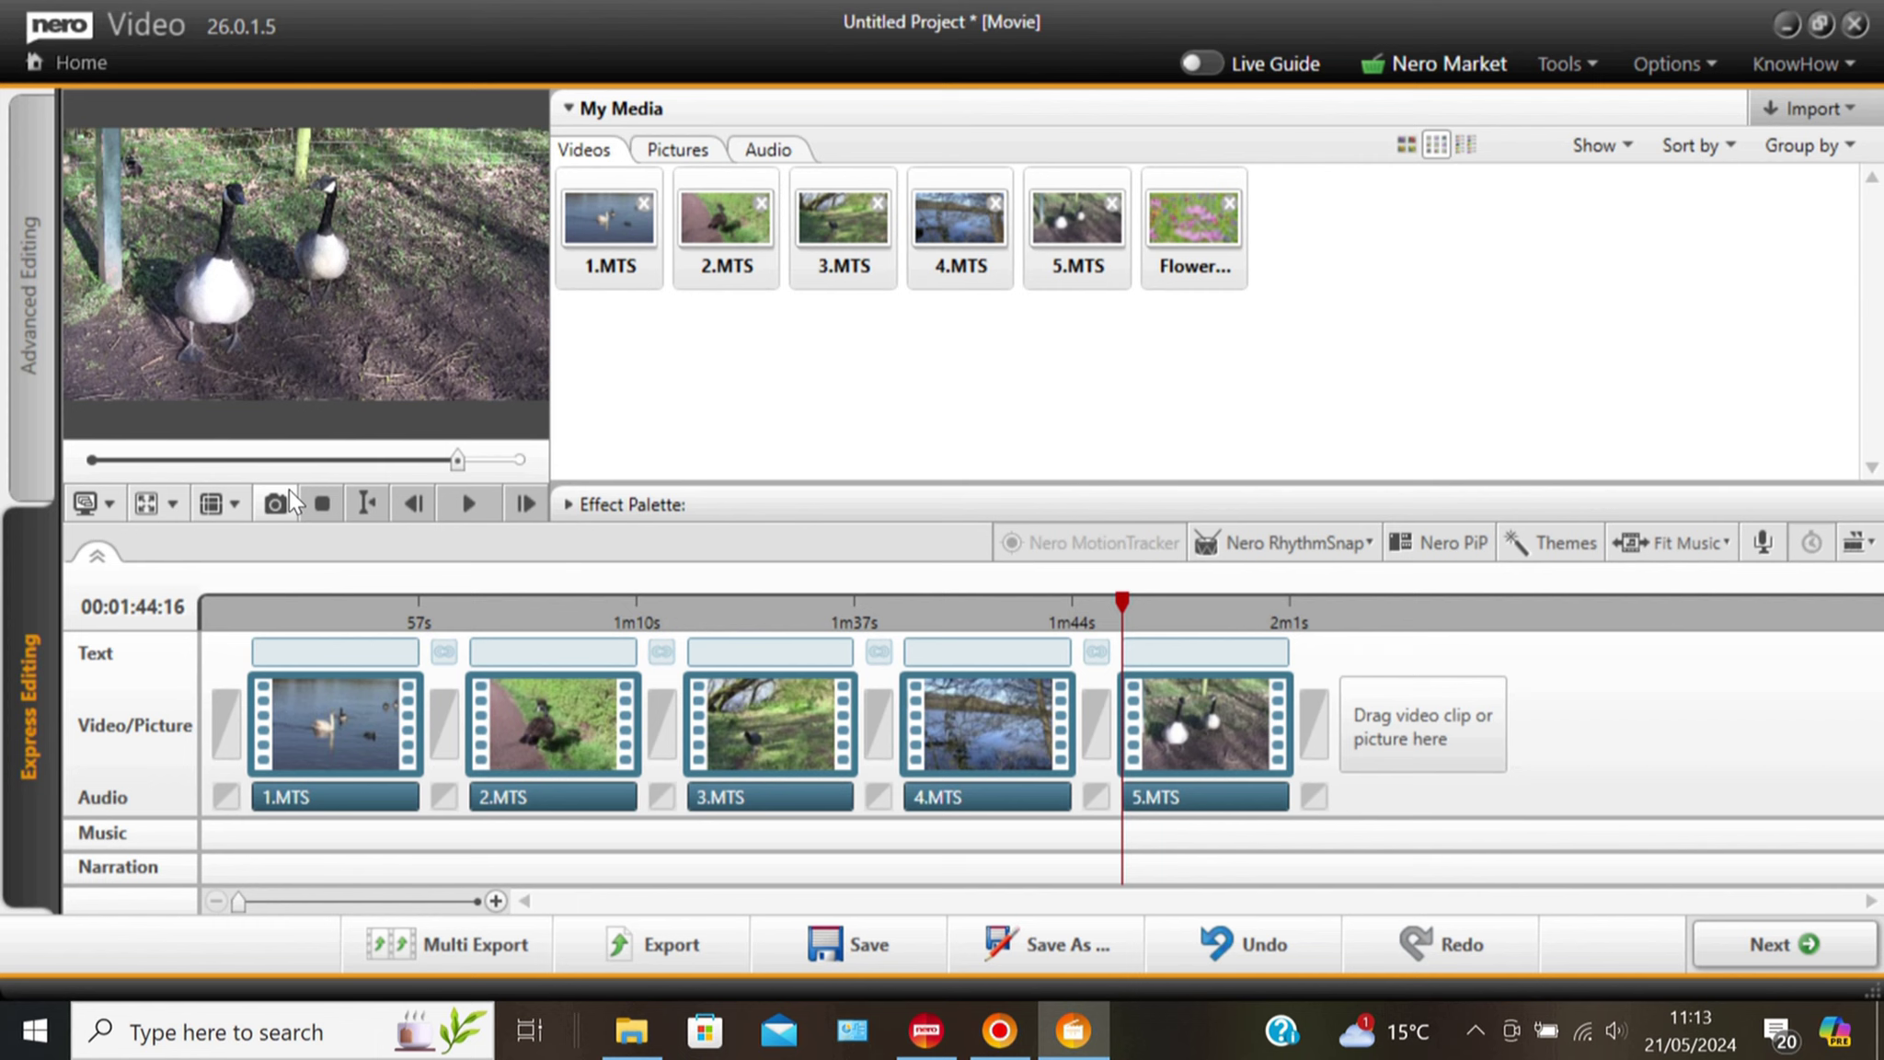
Split 1.MTS where the swan close-up begins and remove the opening part.
left_click_drag(457, 462, 92, 462)
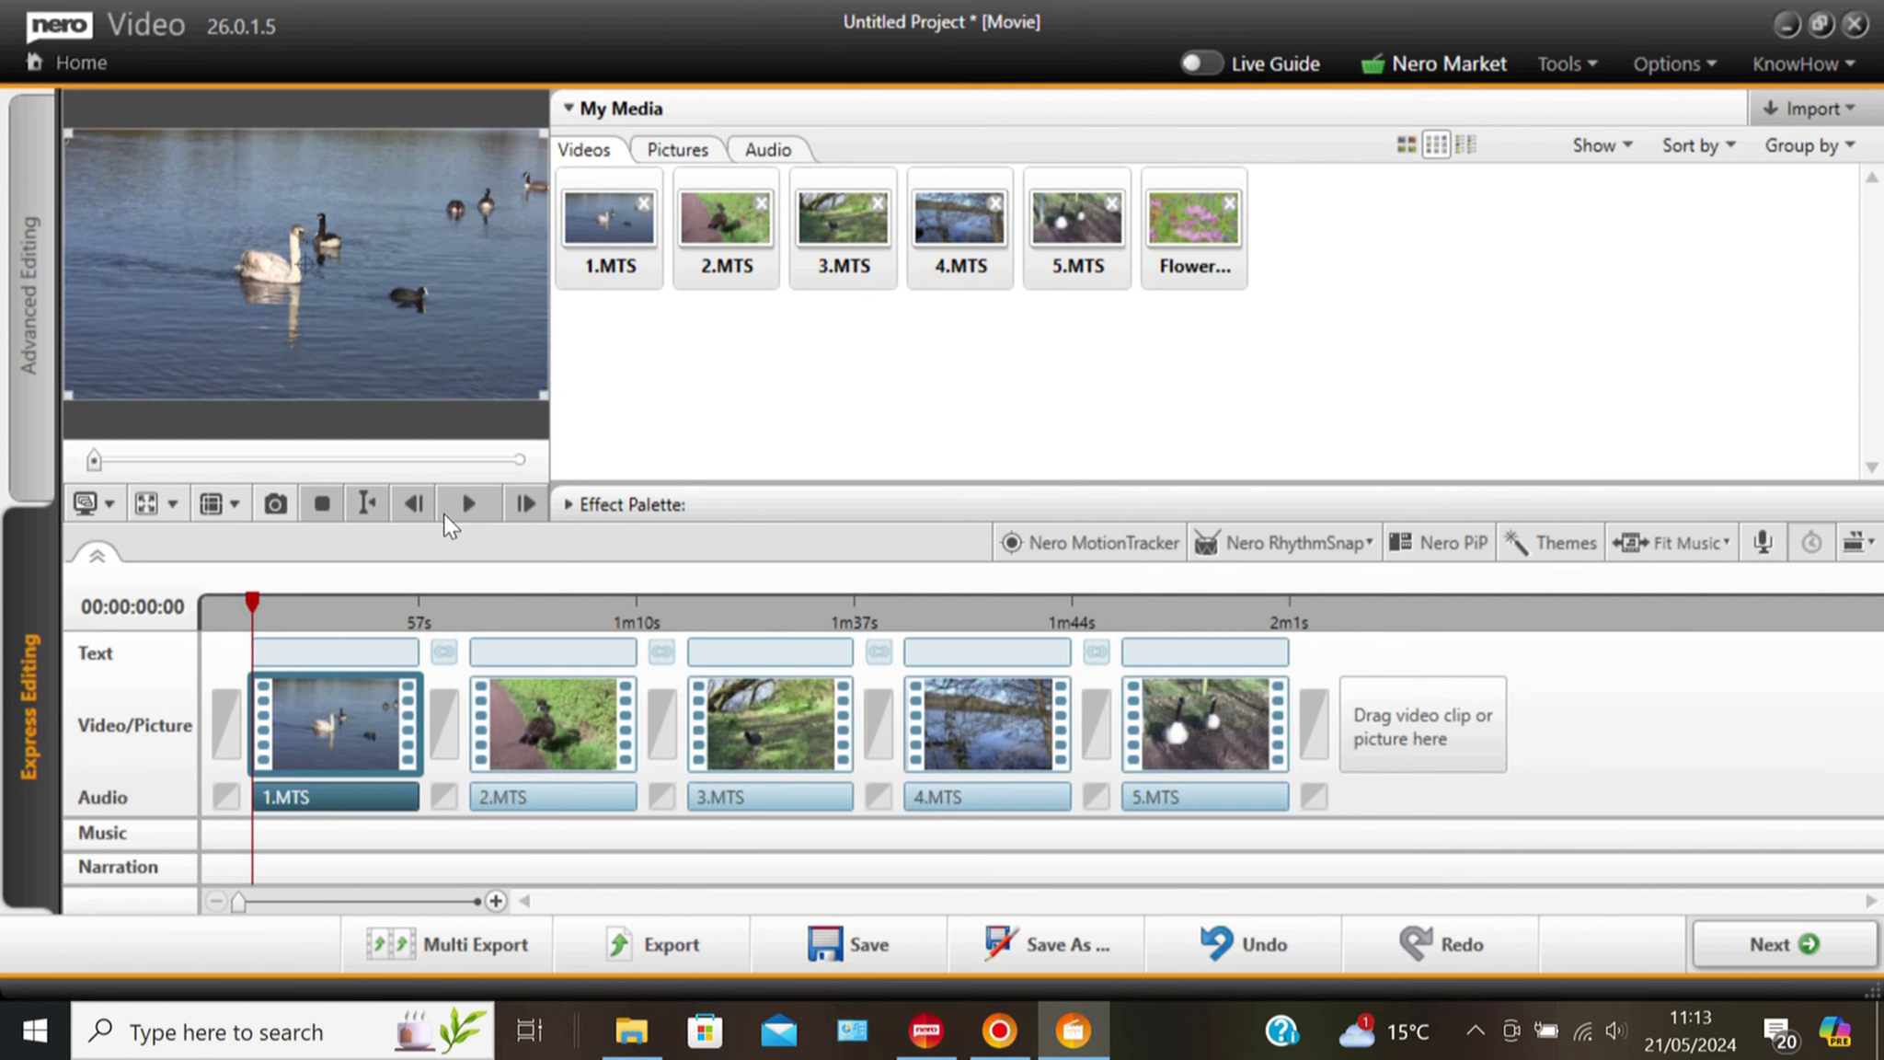
left_click(467, 505)
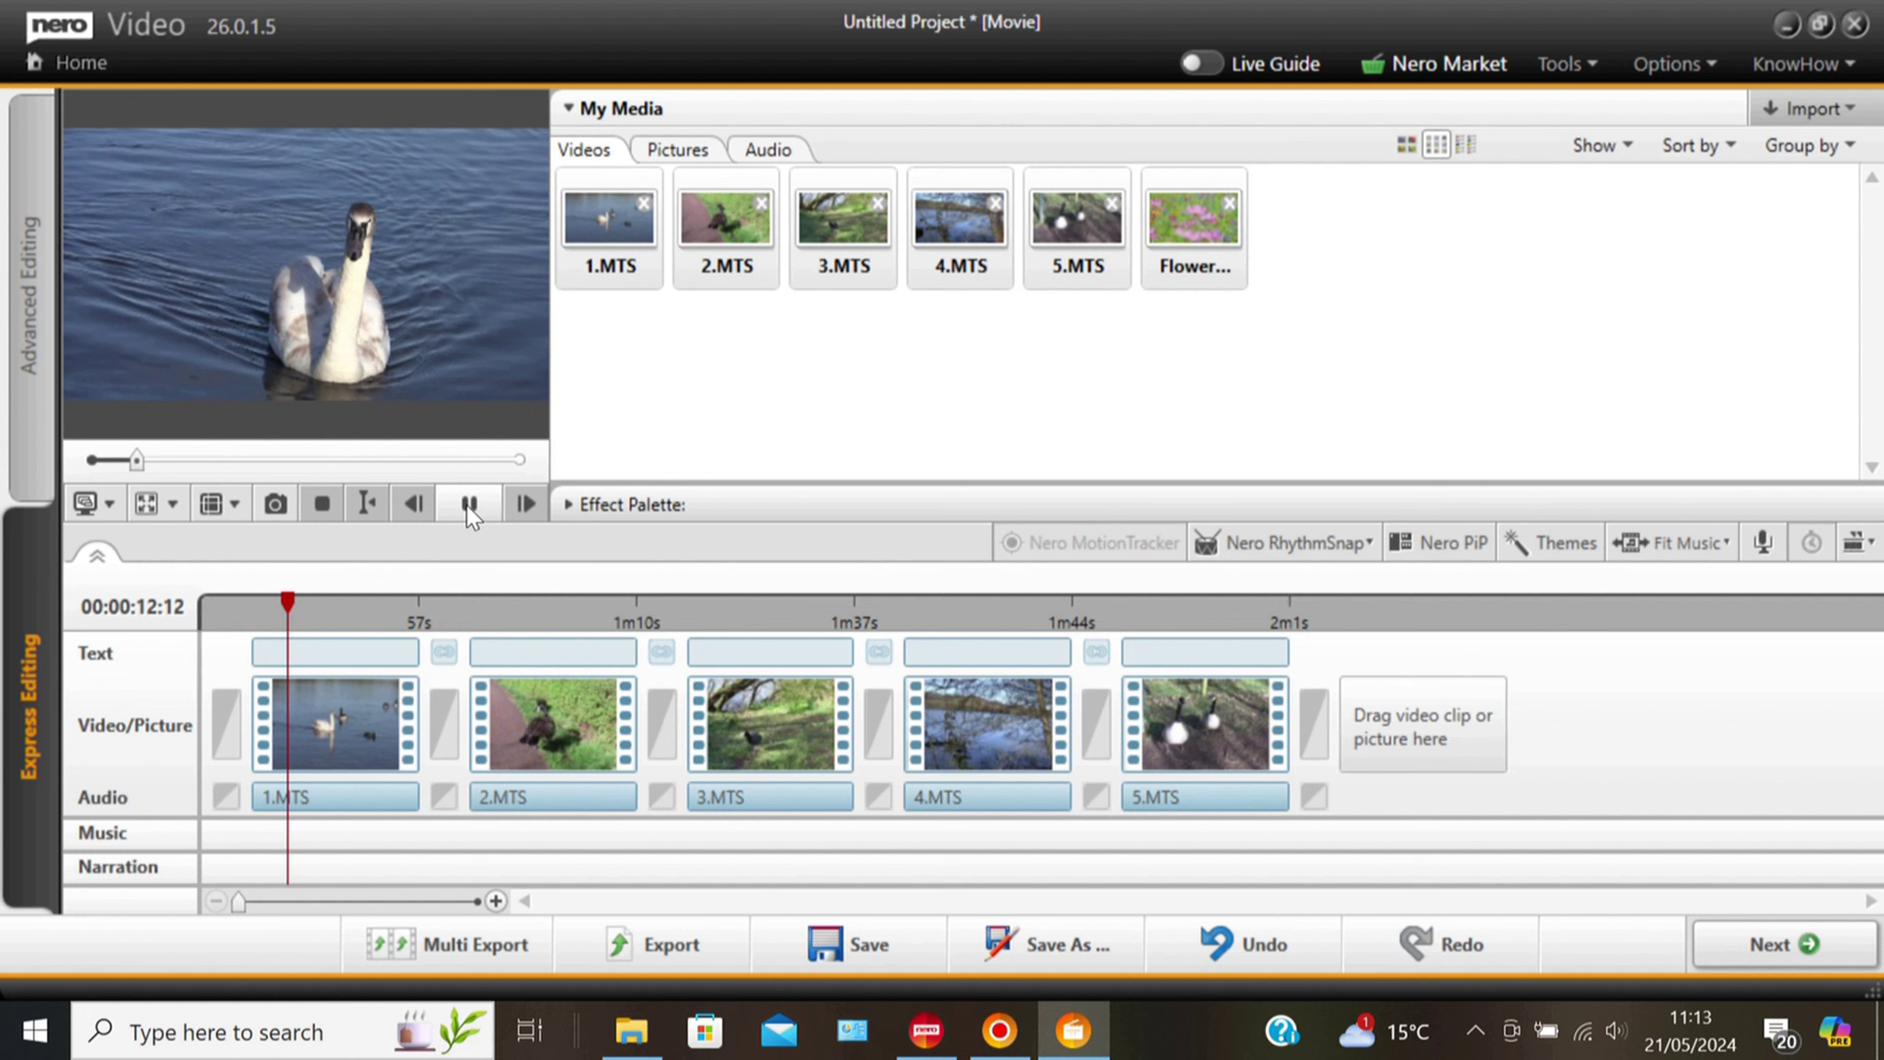
left_click(466, 505)
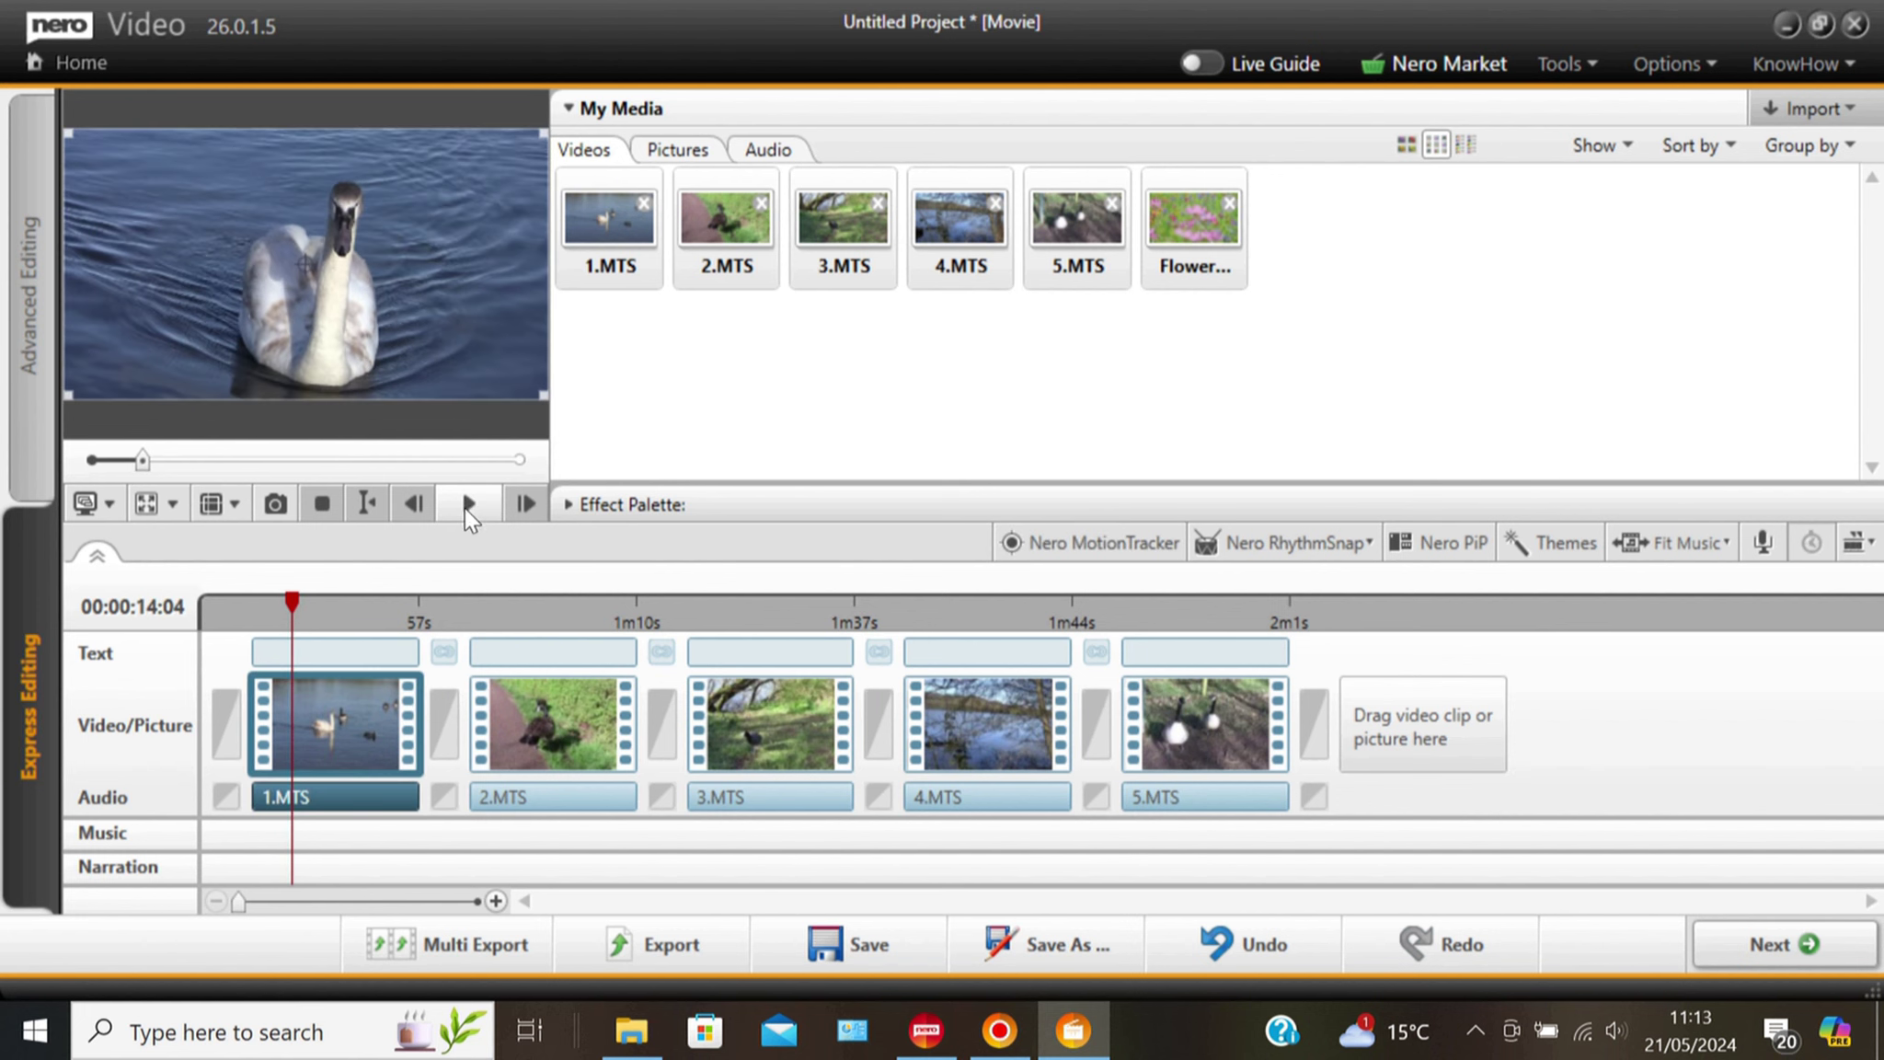
left_click(291, 726)
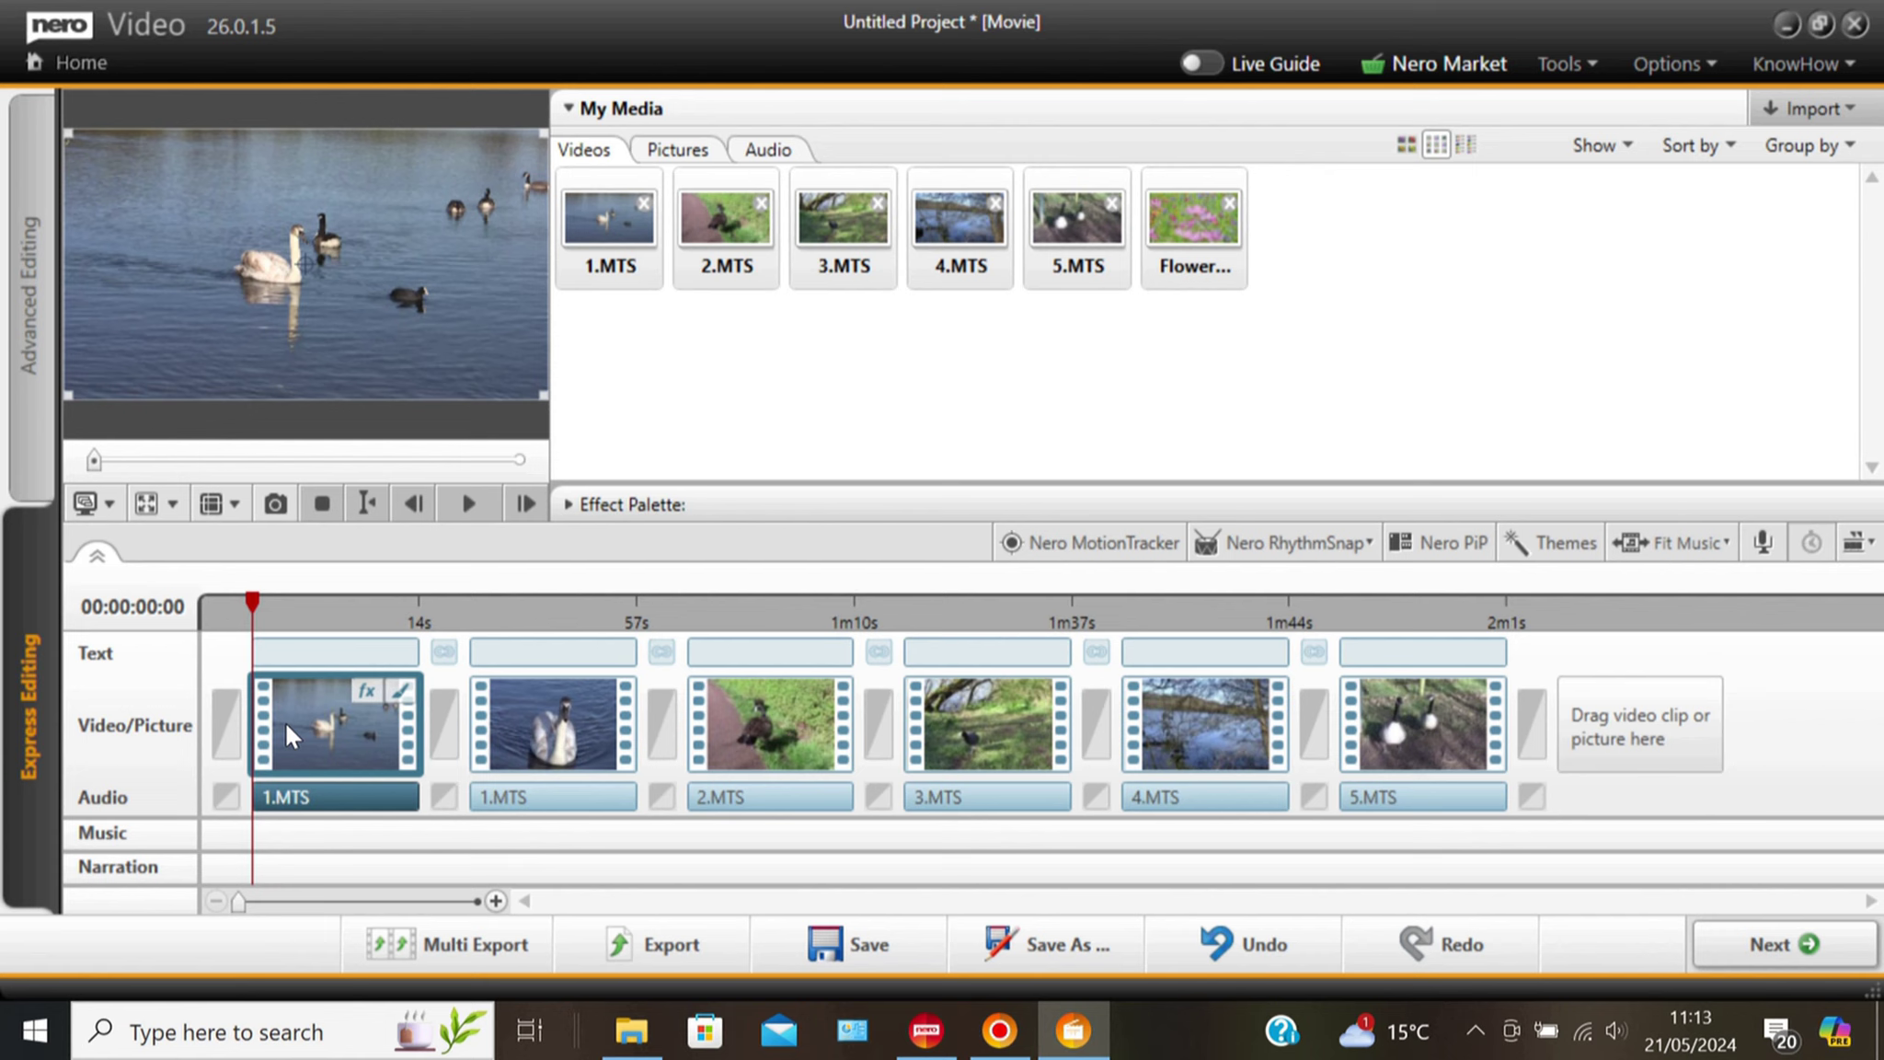
right_click(287, 727)
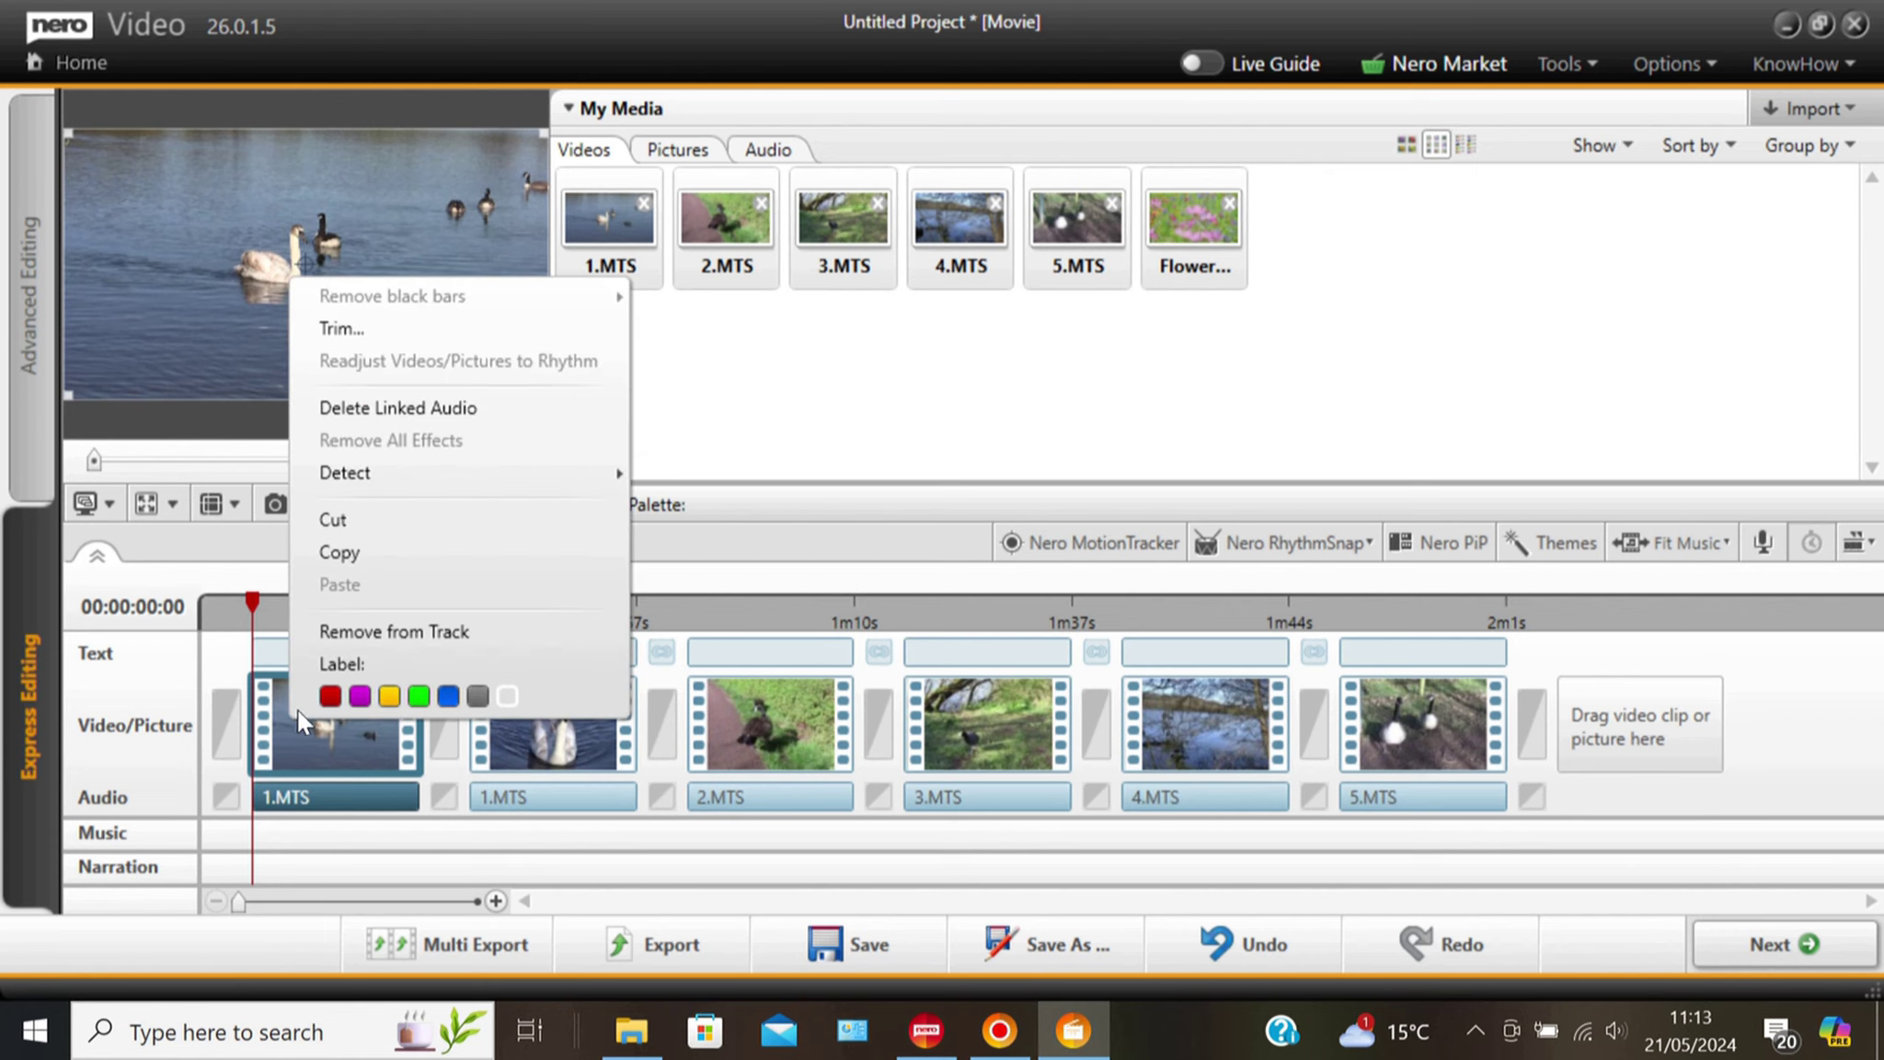
left_click(344, 635)
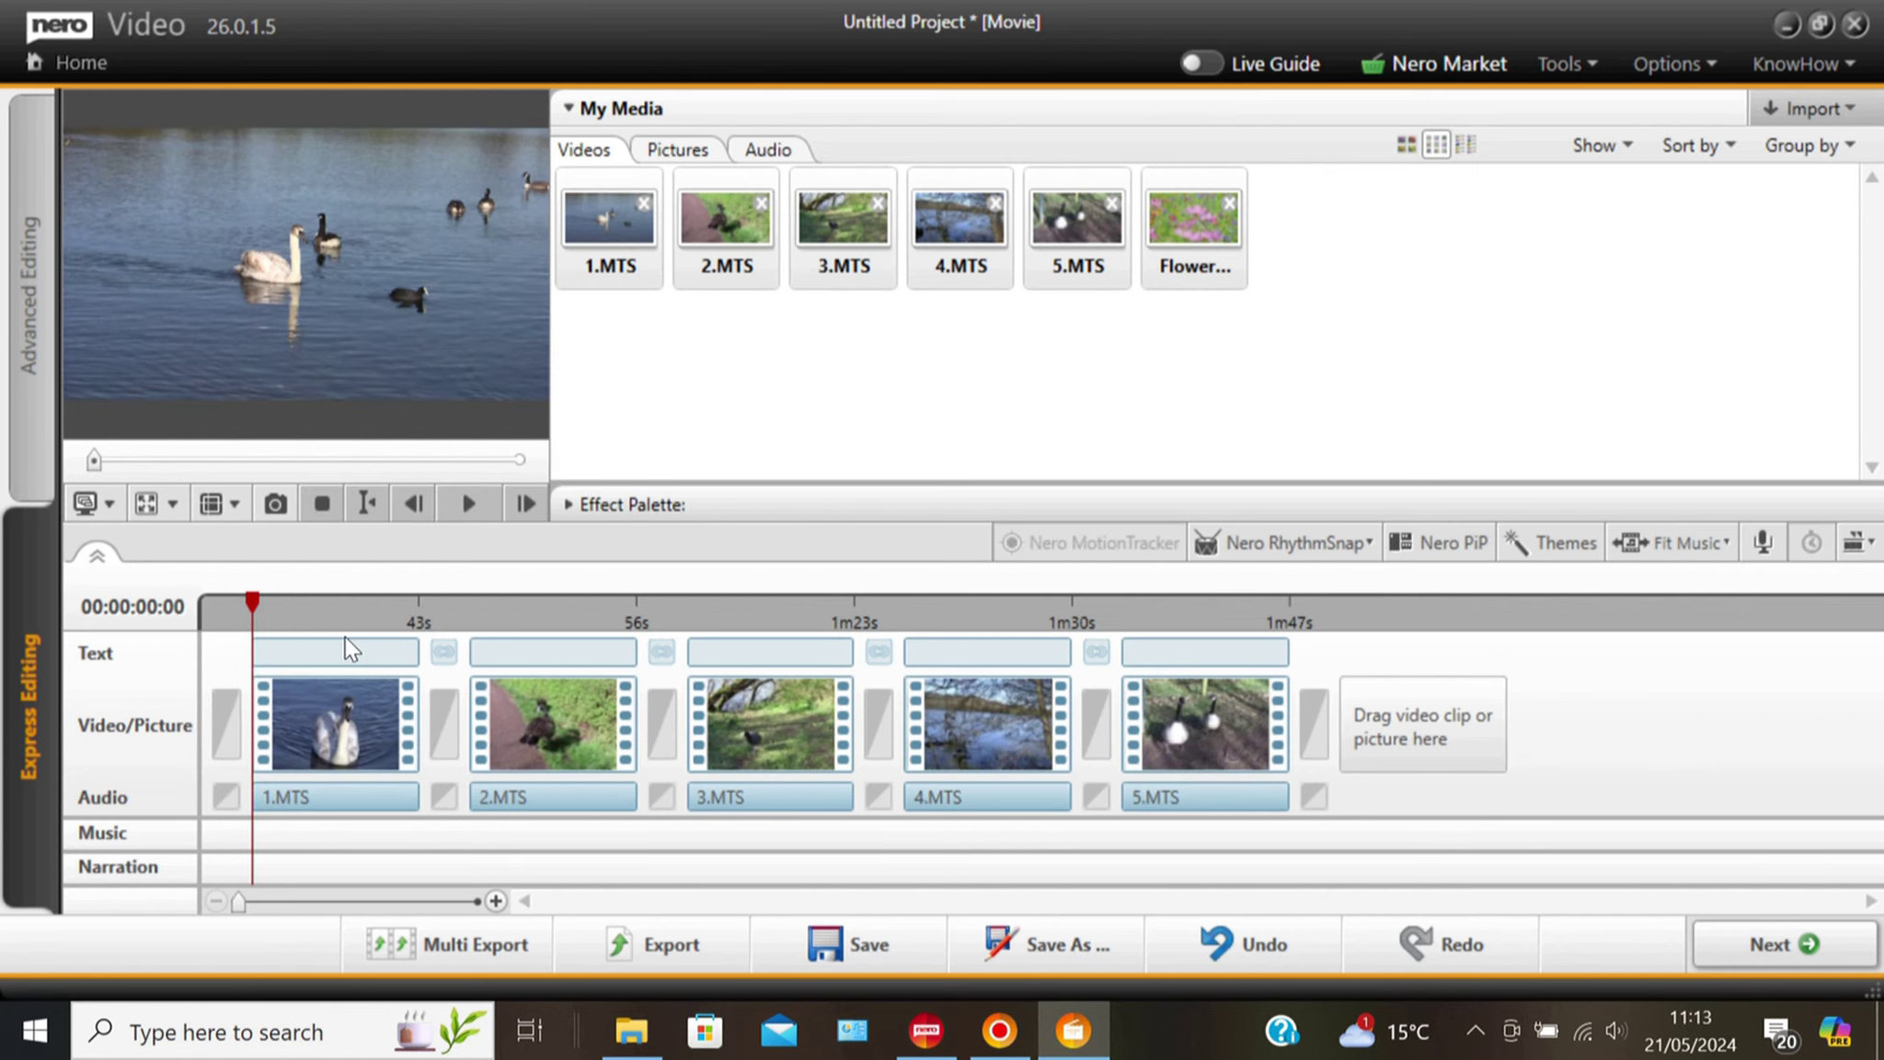
Cut 1.MTS at 00:00:09:22 and remove its unwanted tail.
left_click(461, 500)
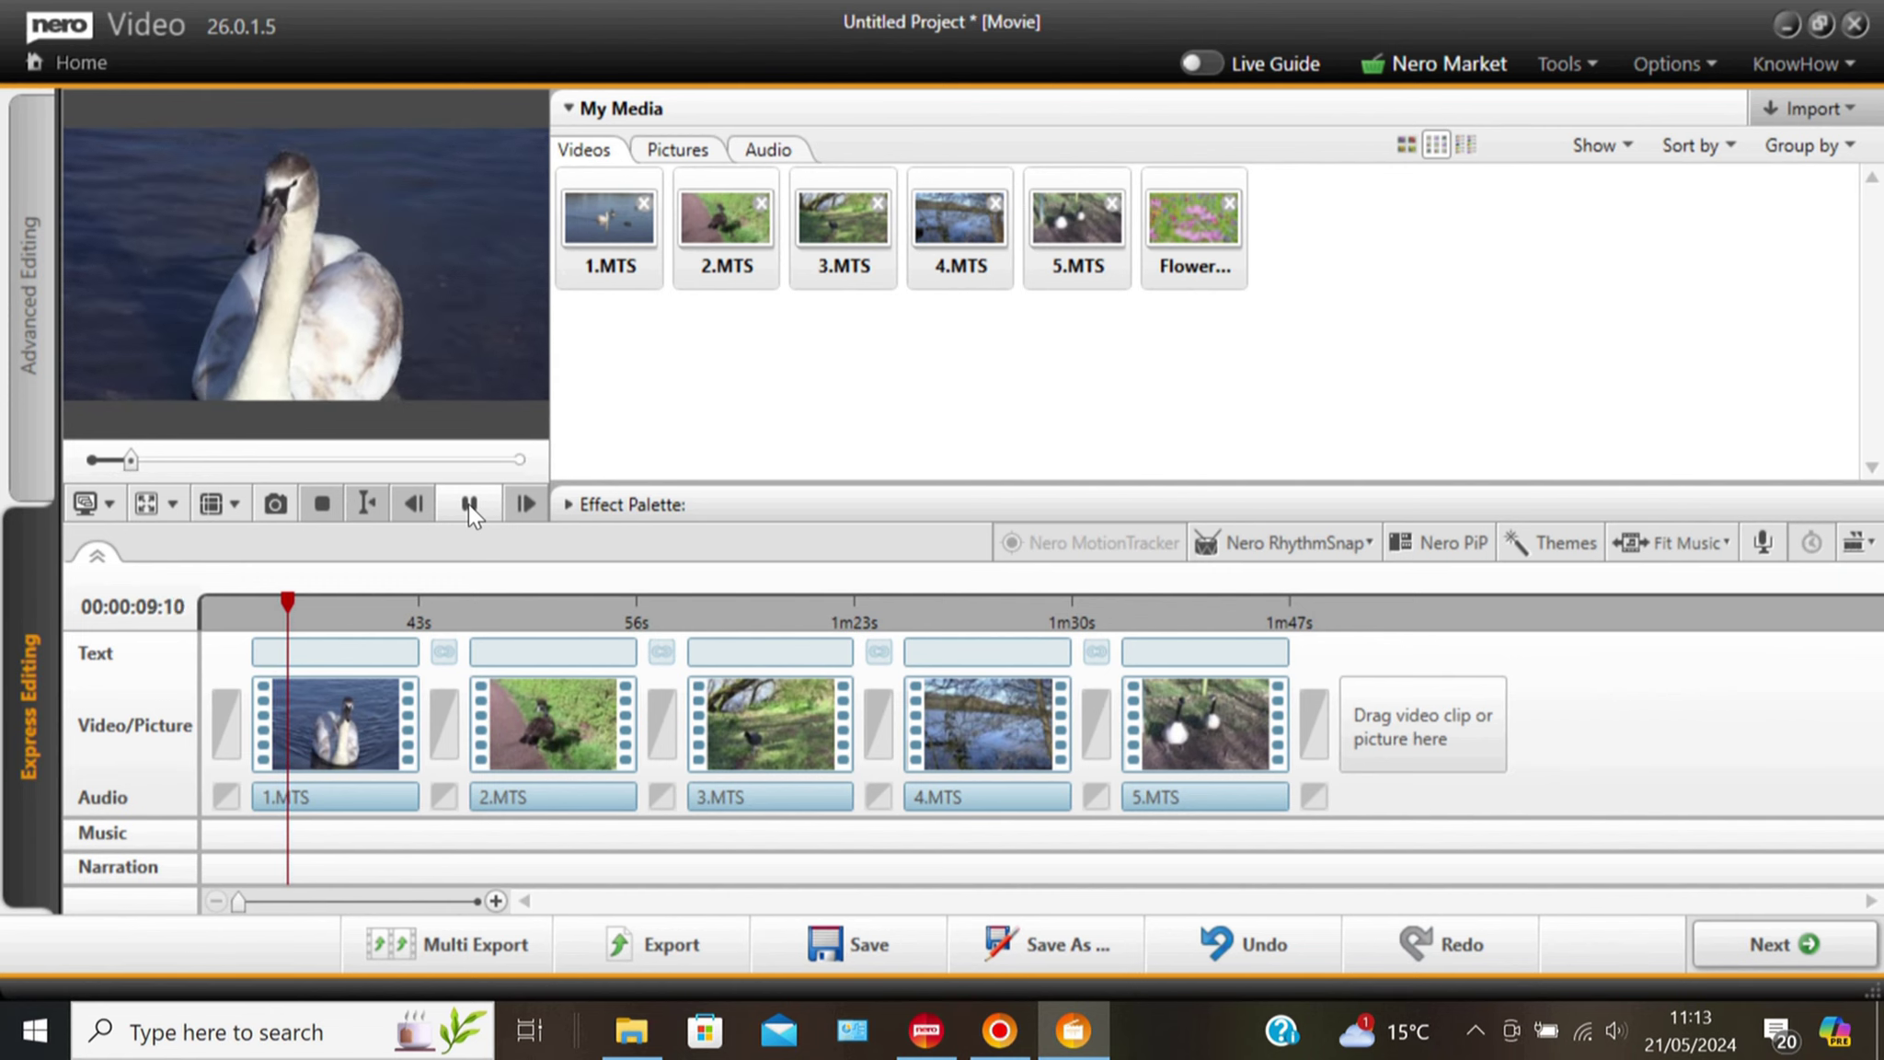
left_click(468, 503)
left_click(293, 727)
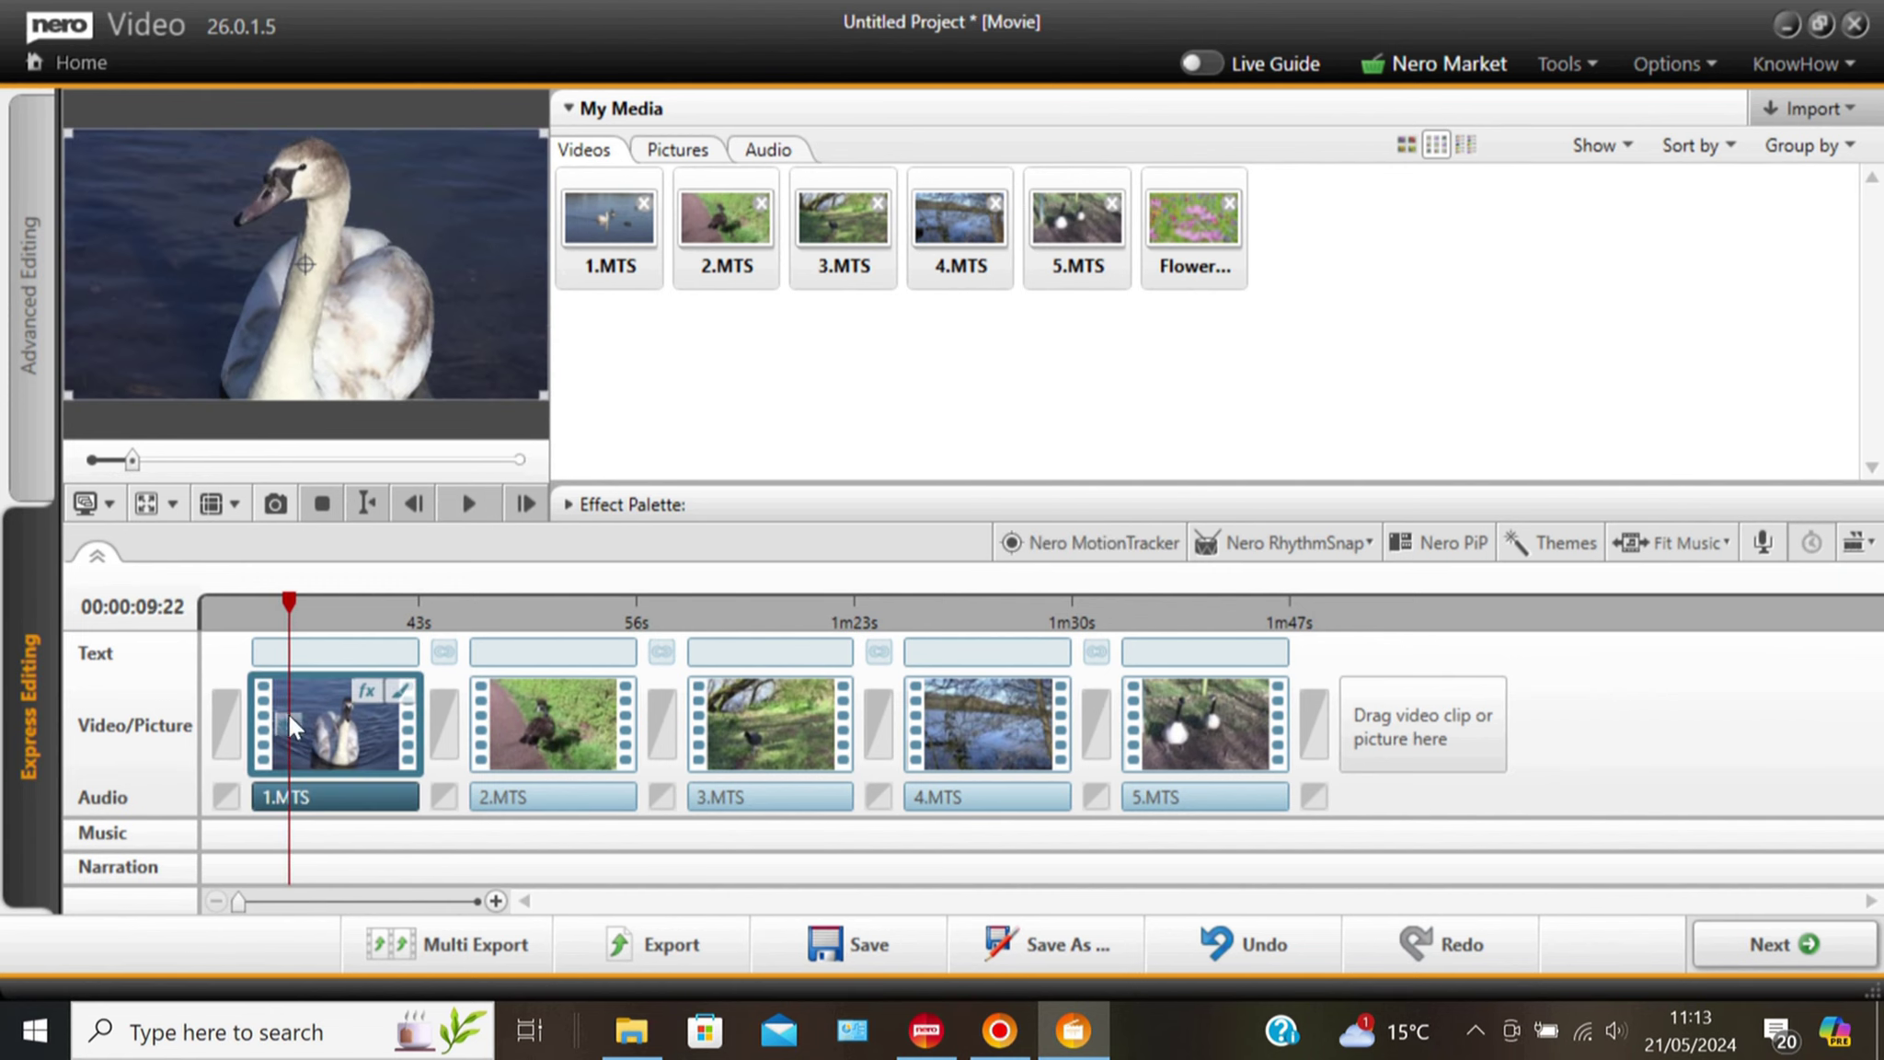
key("ctrl+c")
key("ctrl+v")
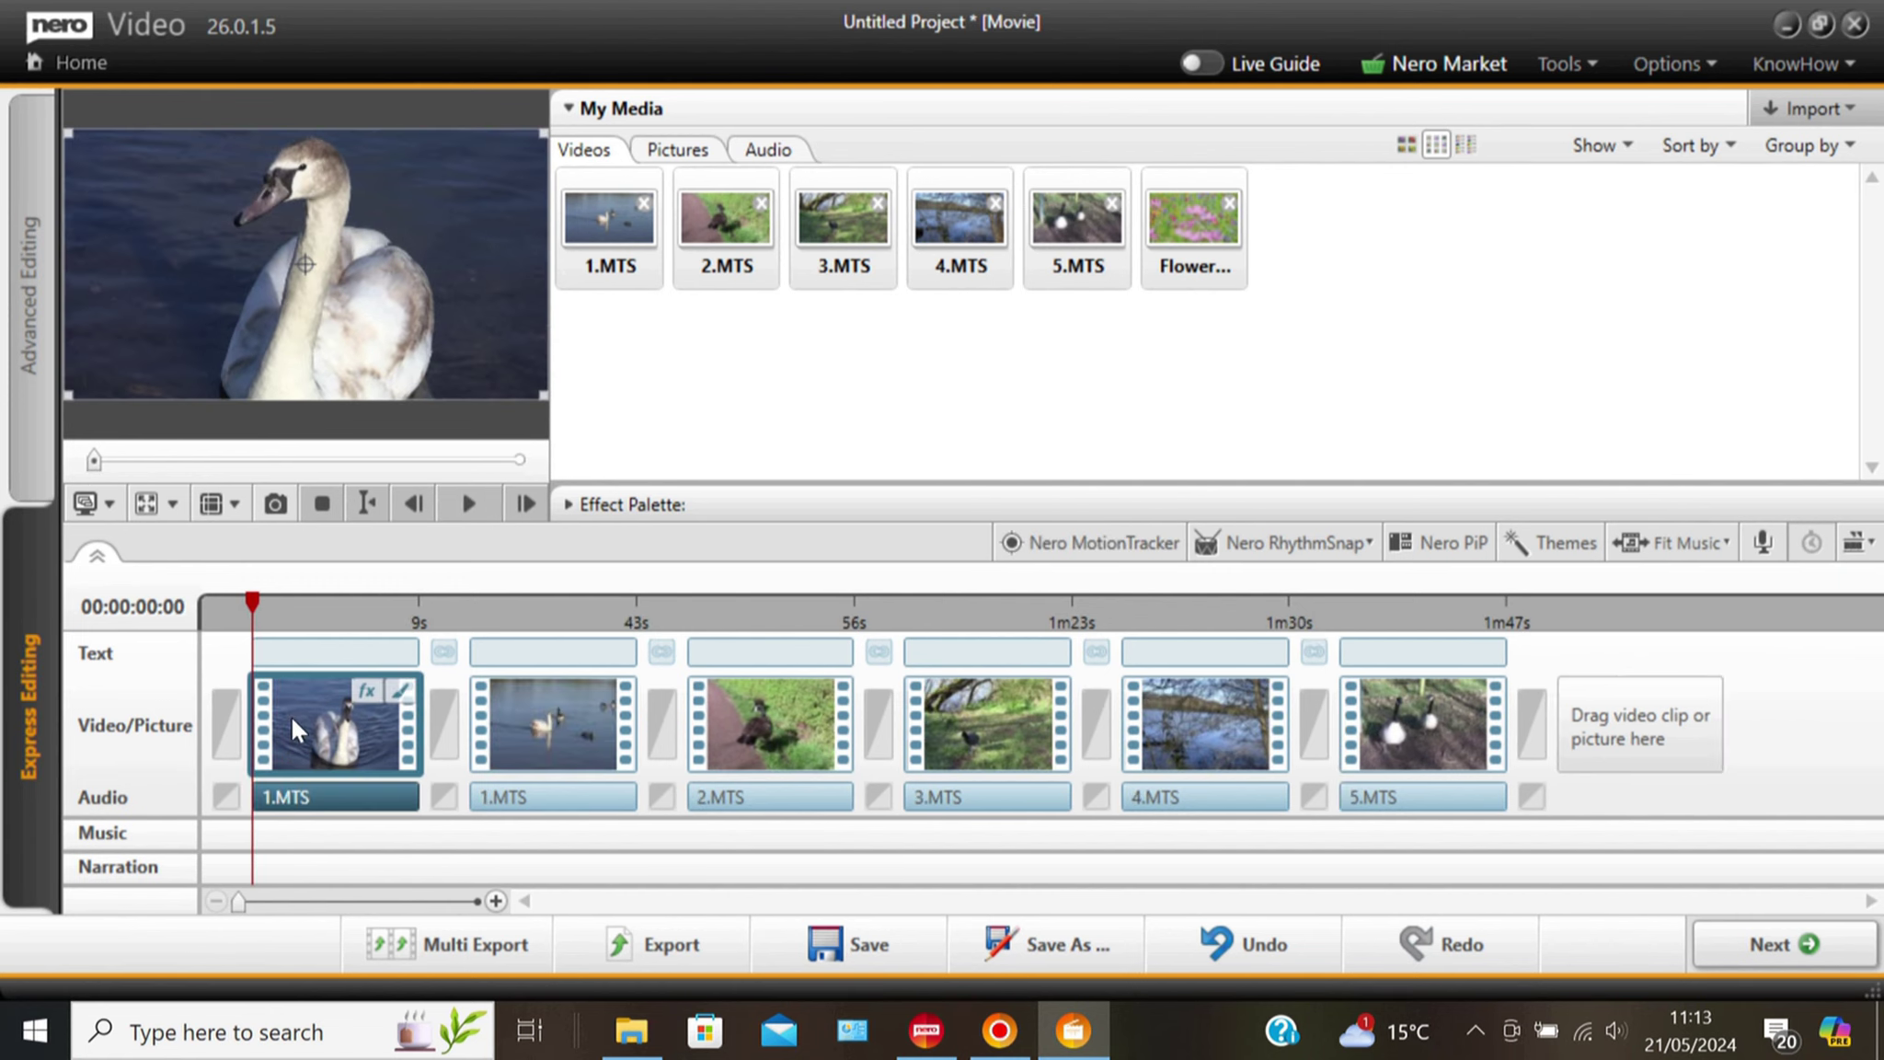
right_click(563, 750)
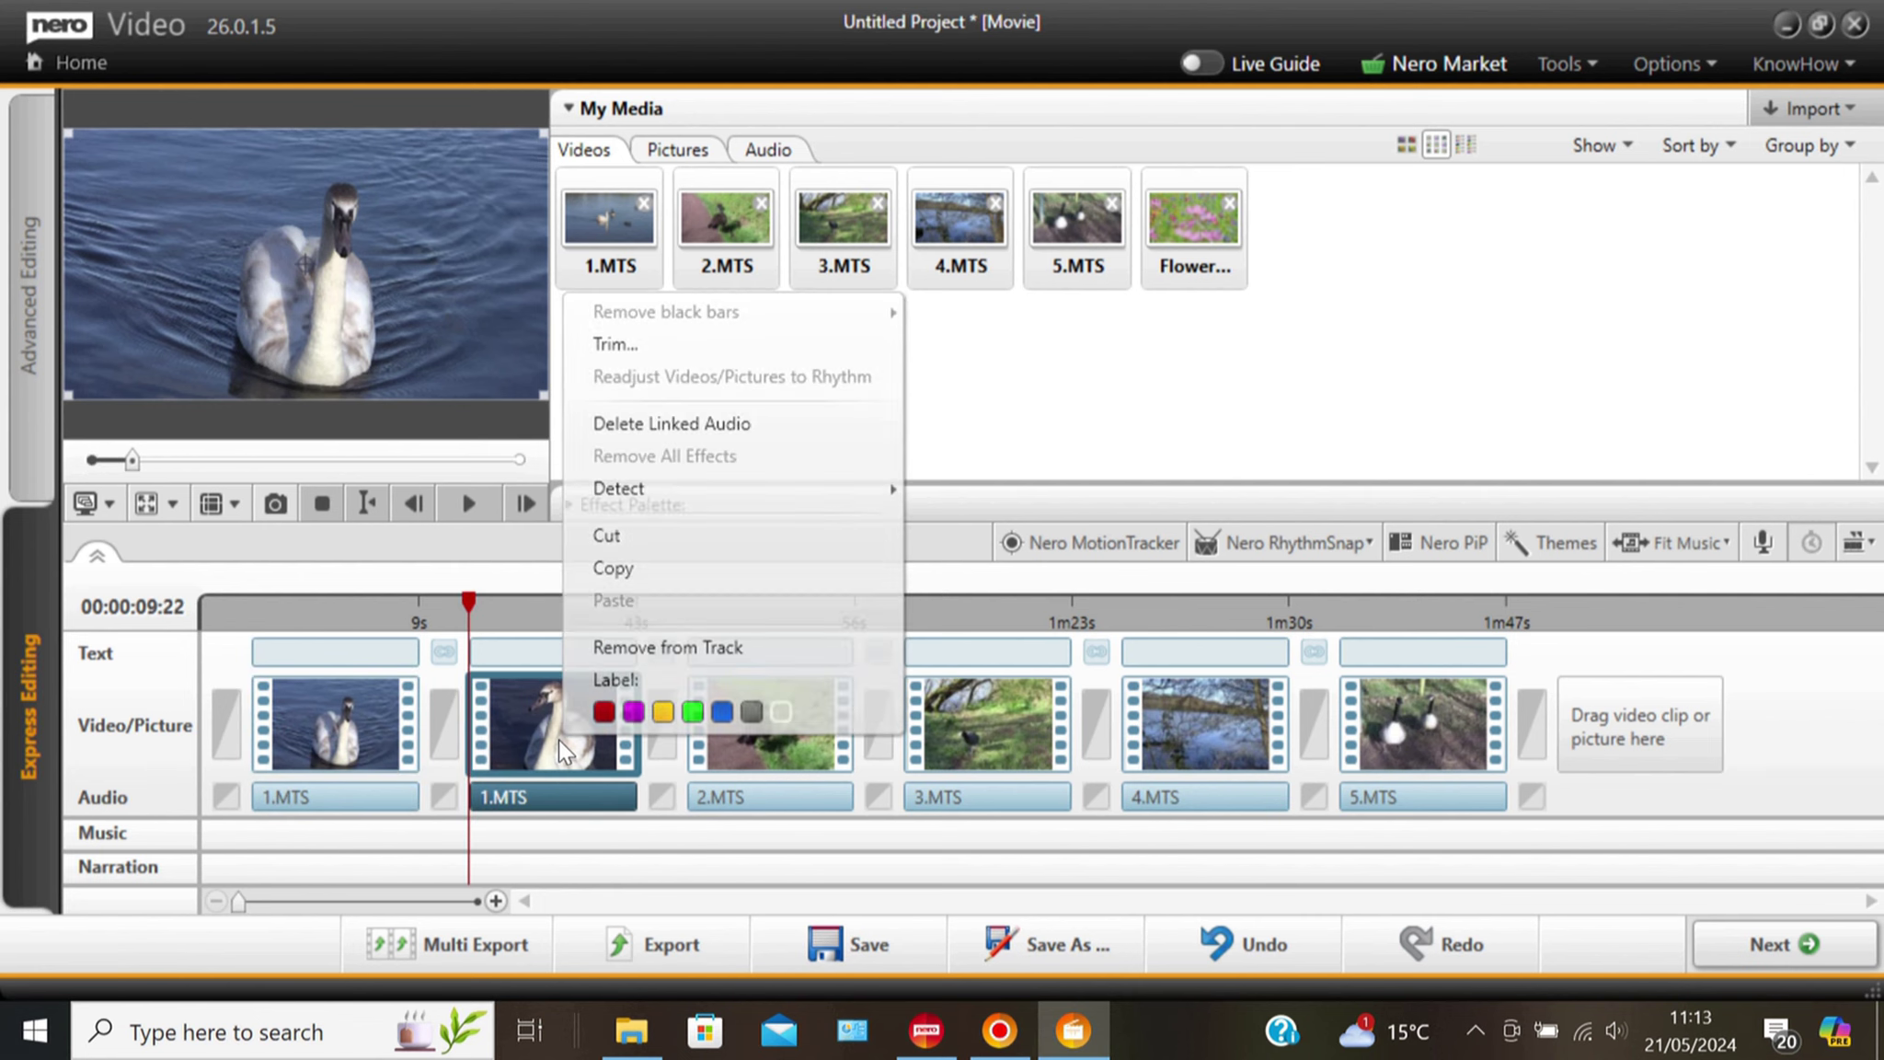
left_click(598, 649)
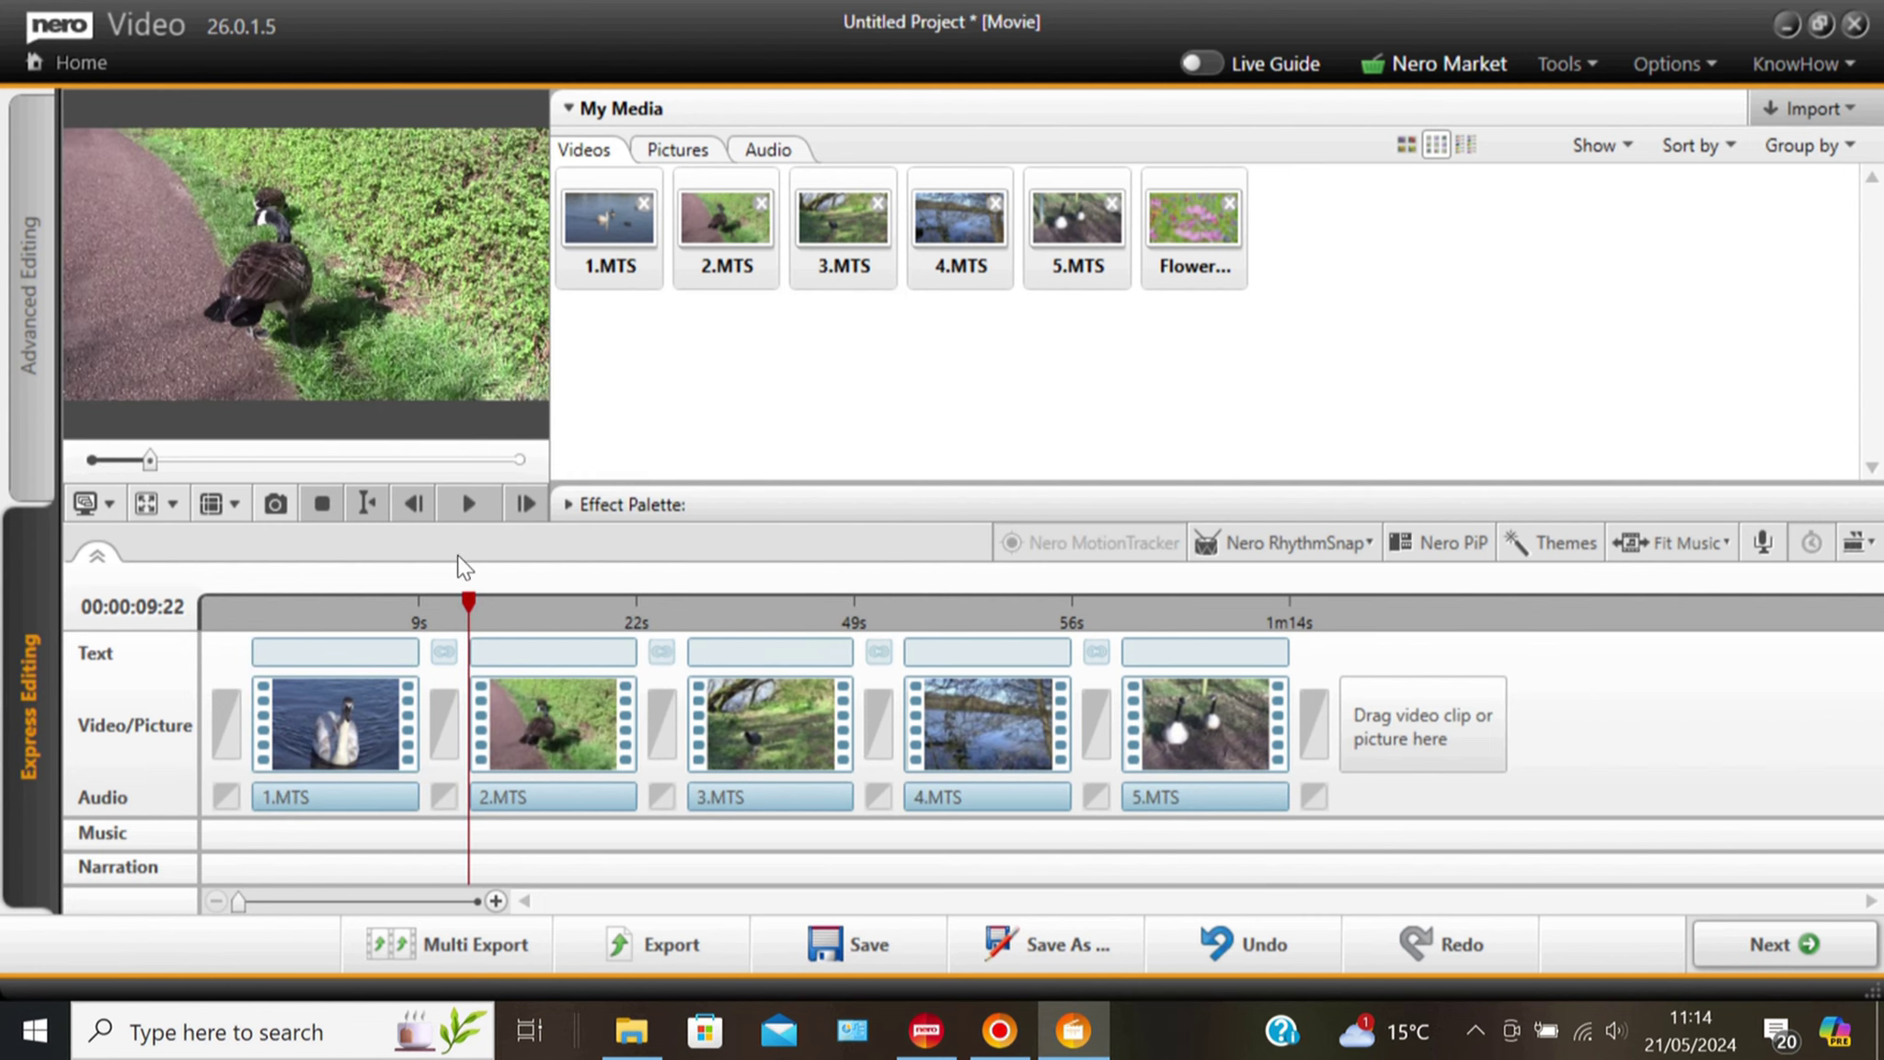
Preview the movie, then remove the accidental duplicates of 2.MTS and 3.MTS.
left_click(468, 504)
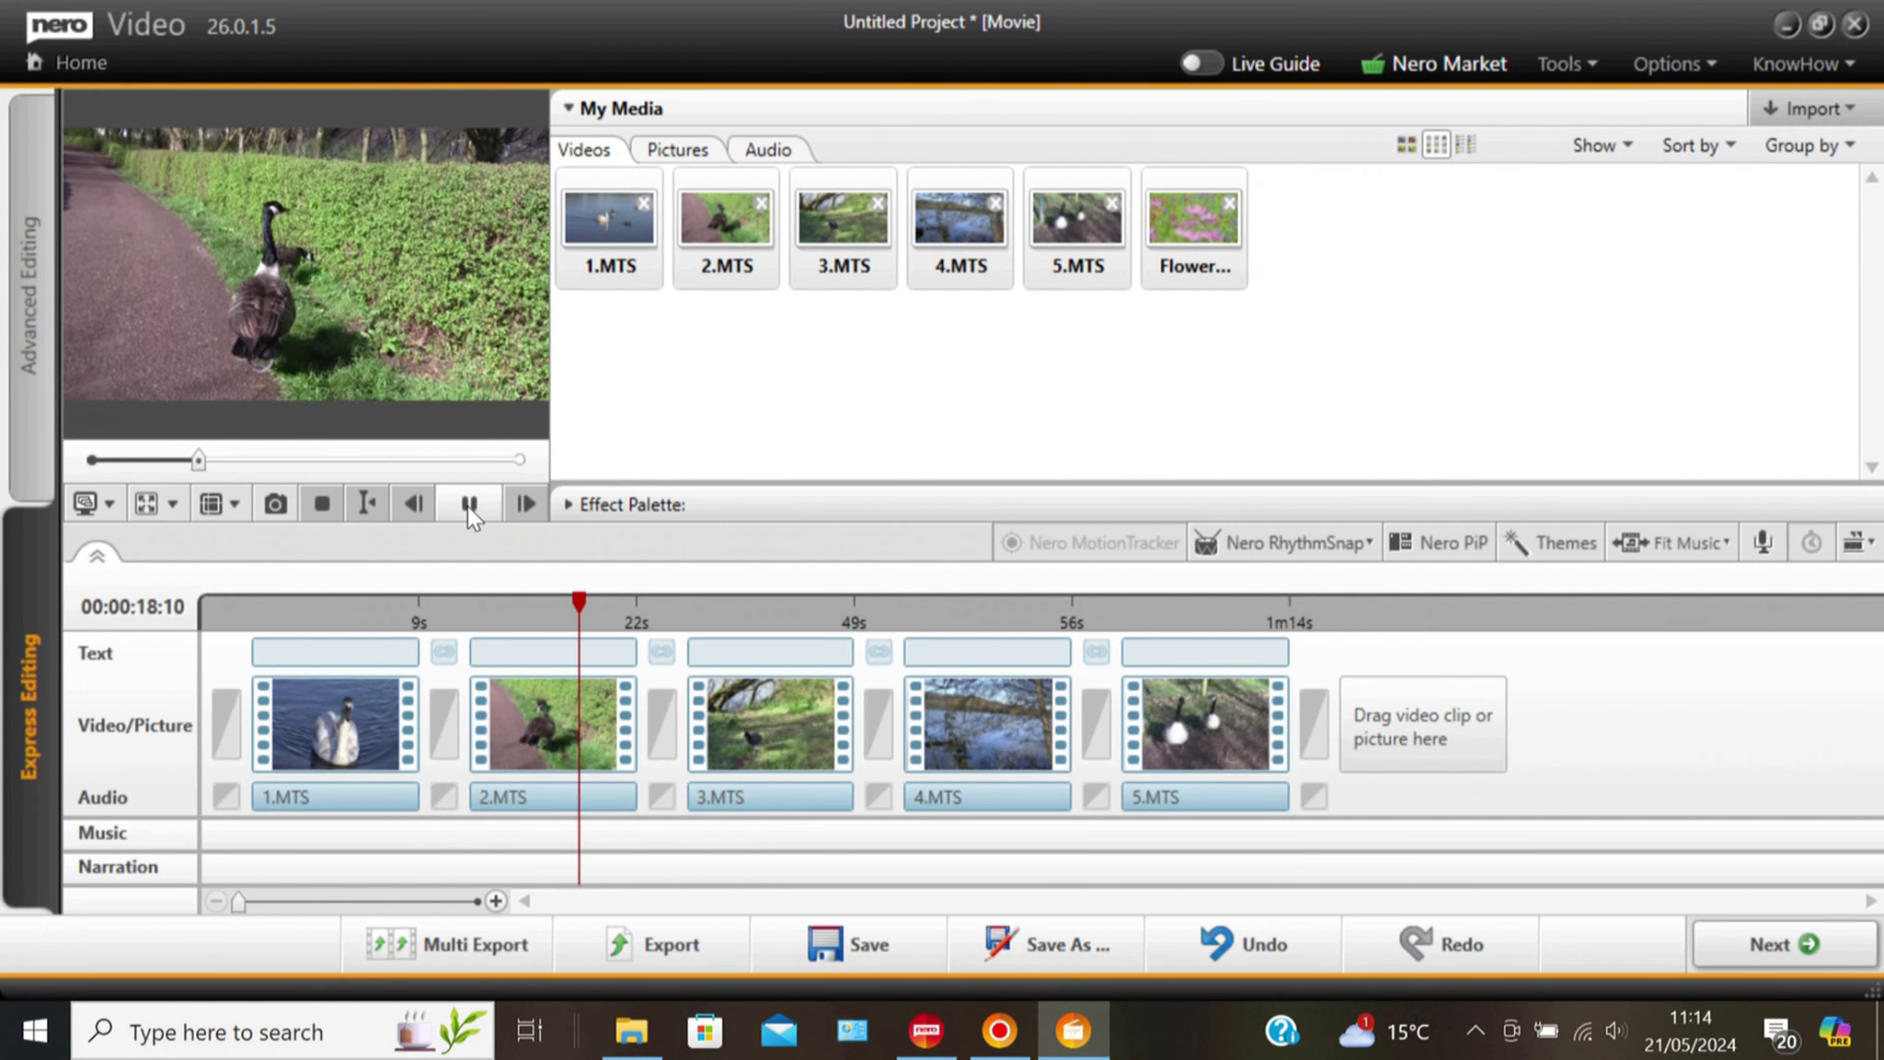
left_click(468, 506)
left_click(566, 719)
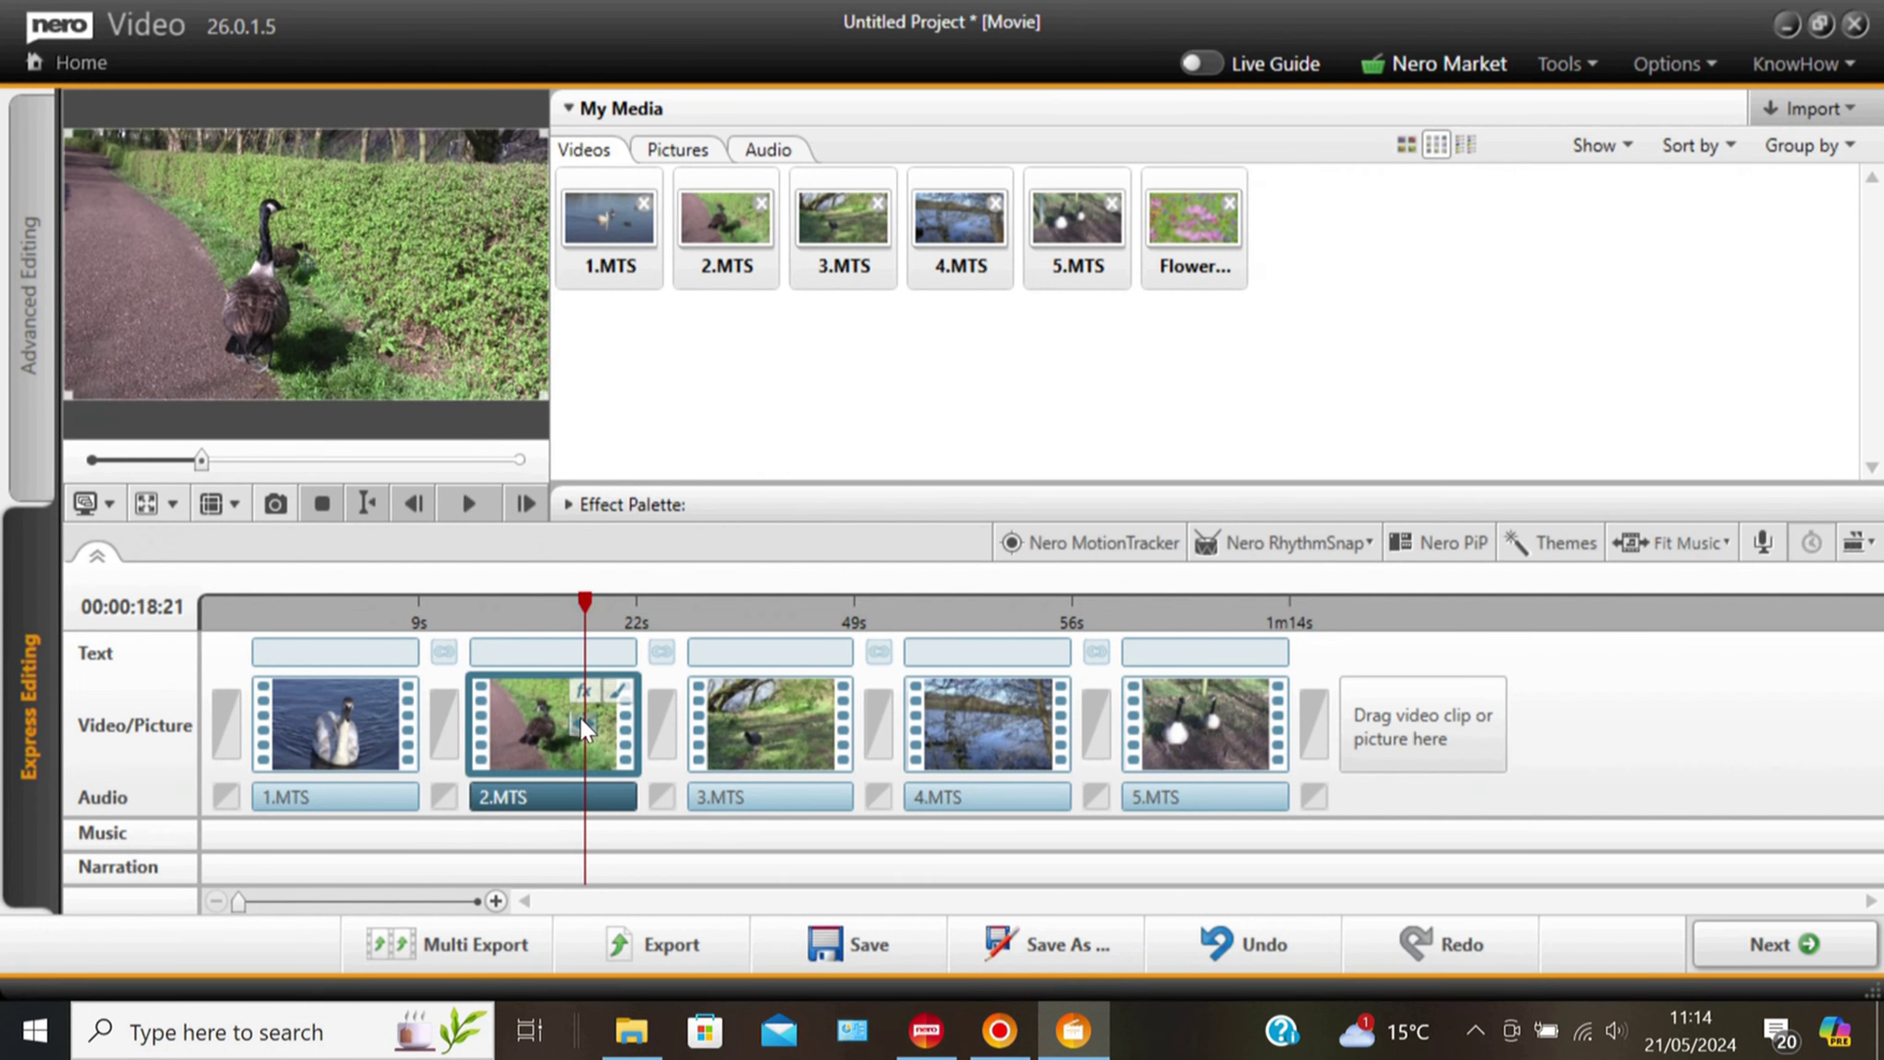
key("ctrl+c")
key("ctrl+v")
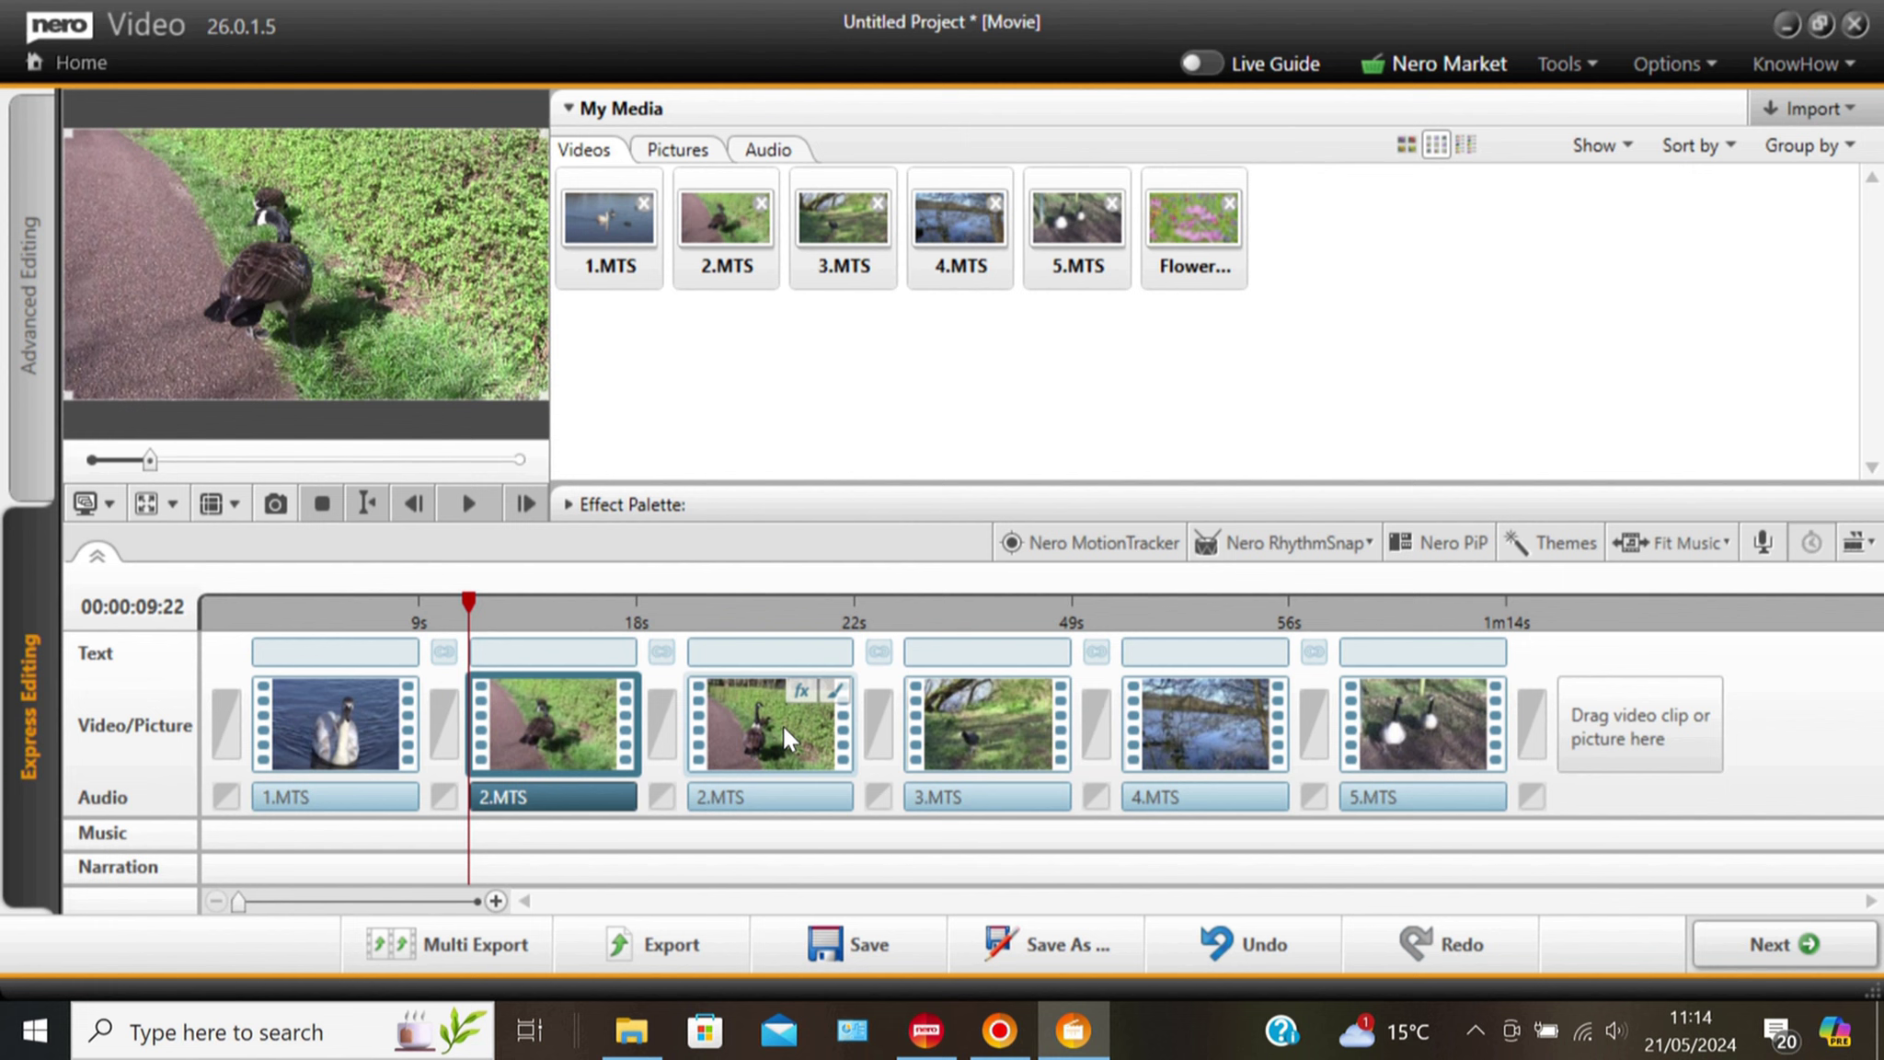
right_click(785, 737)
left_click(819, 636)
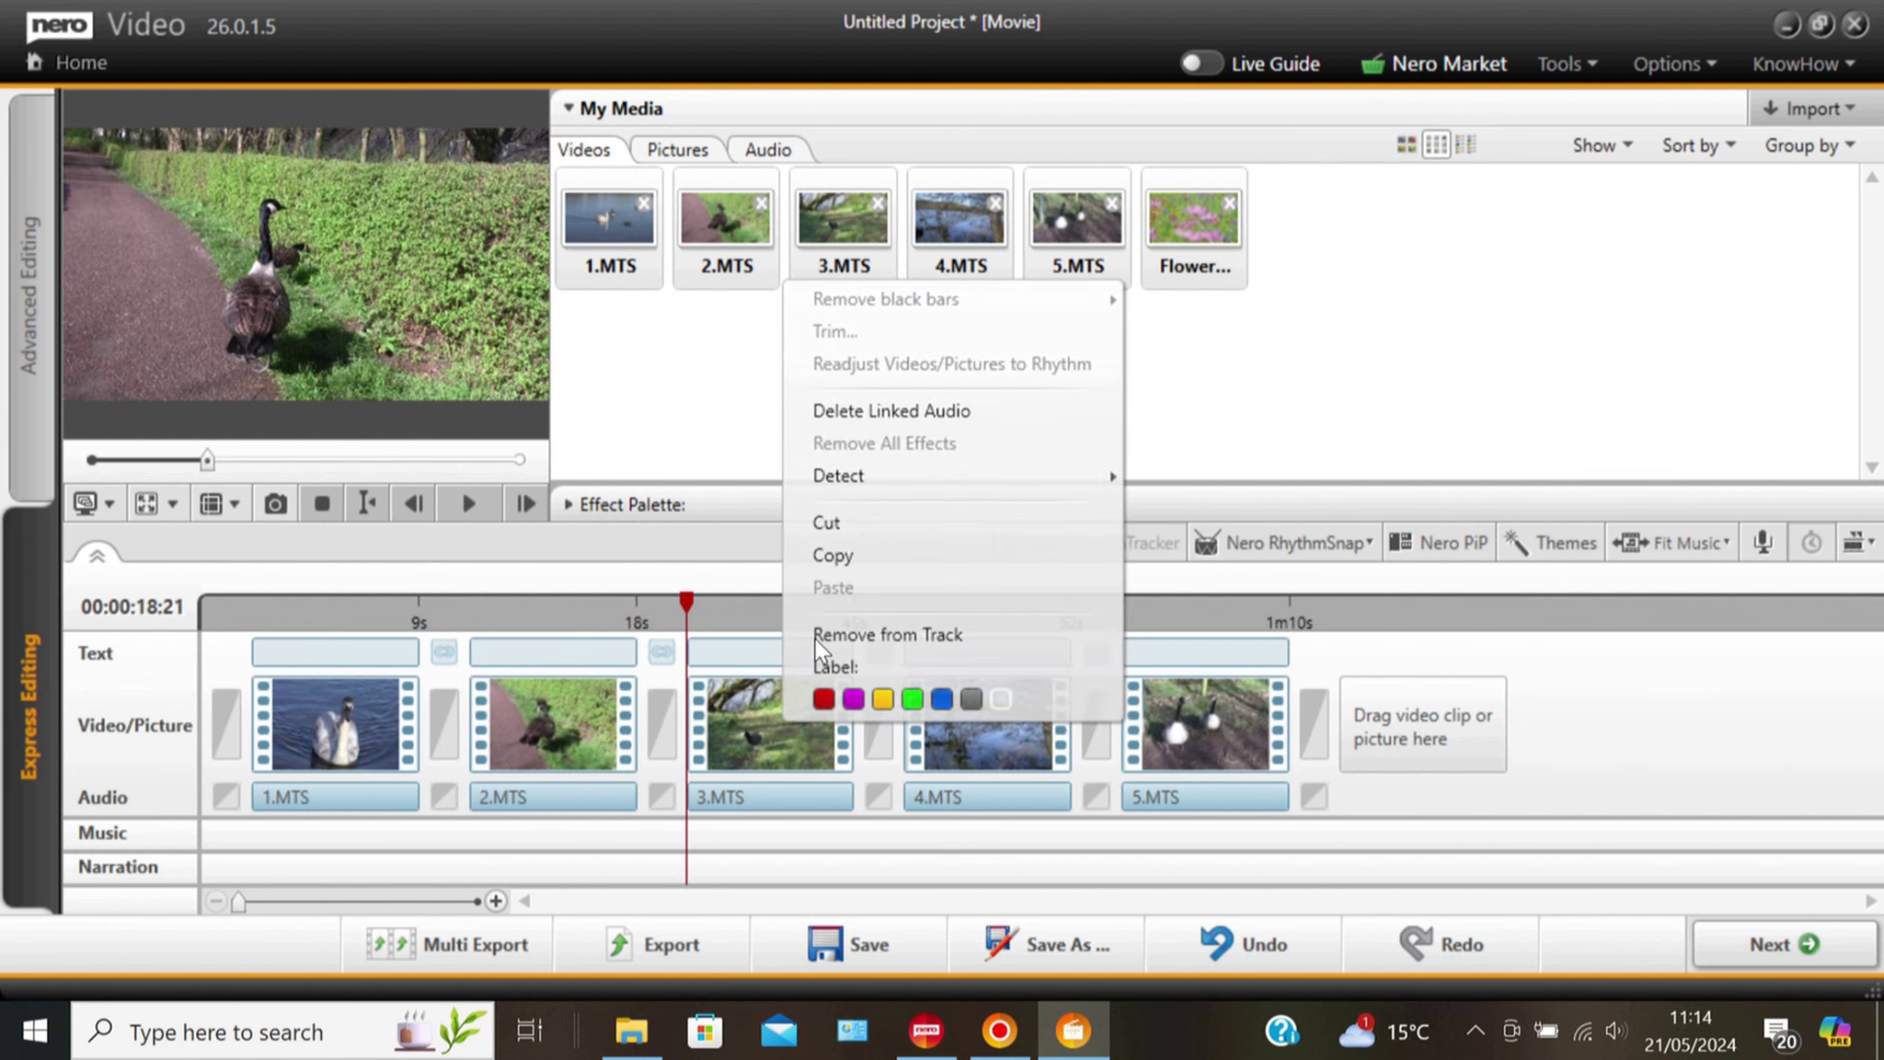
key("ctrl+c")
key("ctrl+v")
right_click(957, 743)
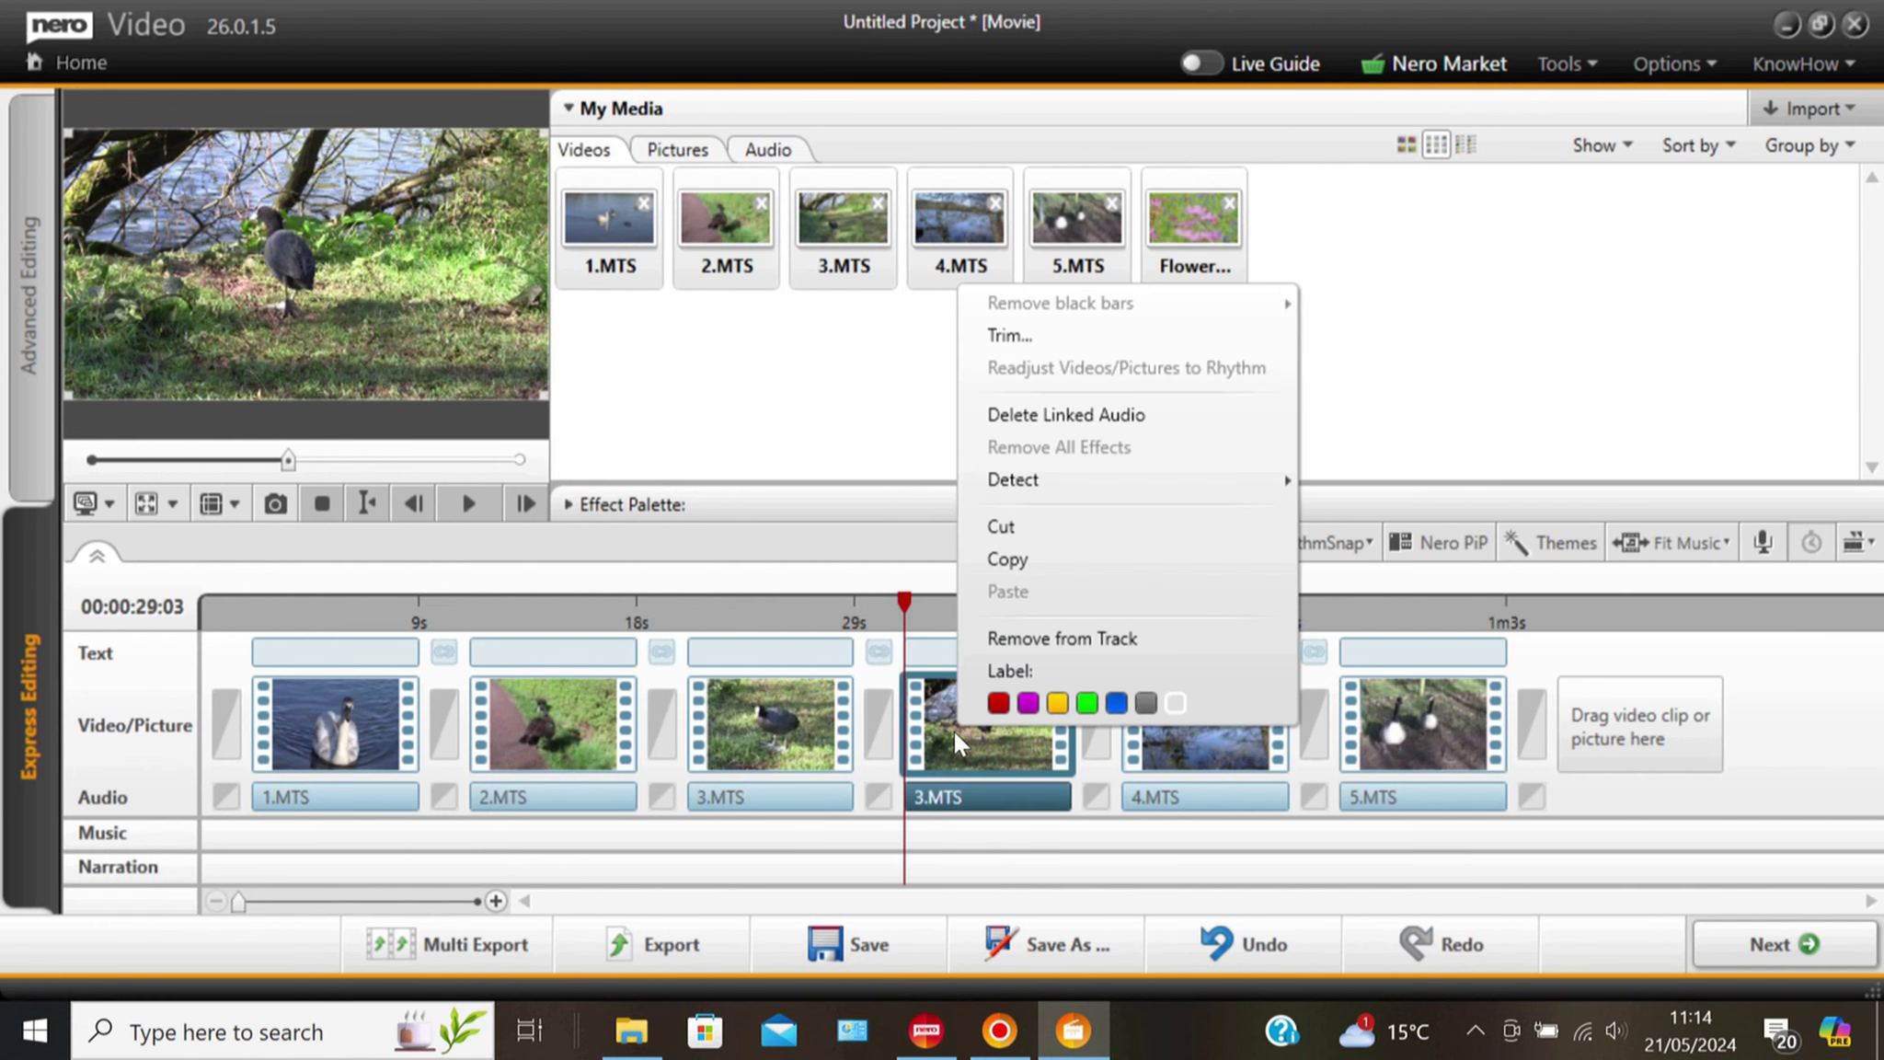
left_click(984, 640)
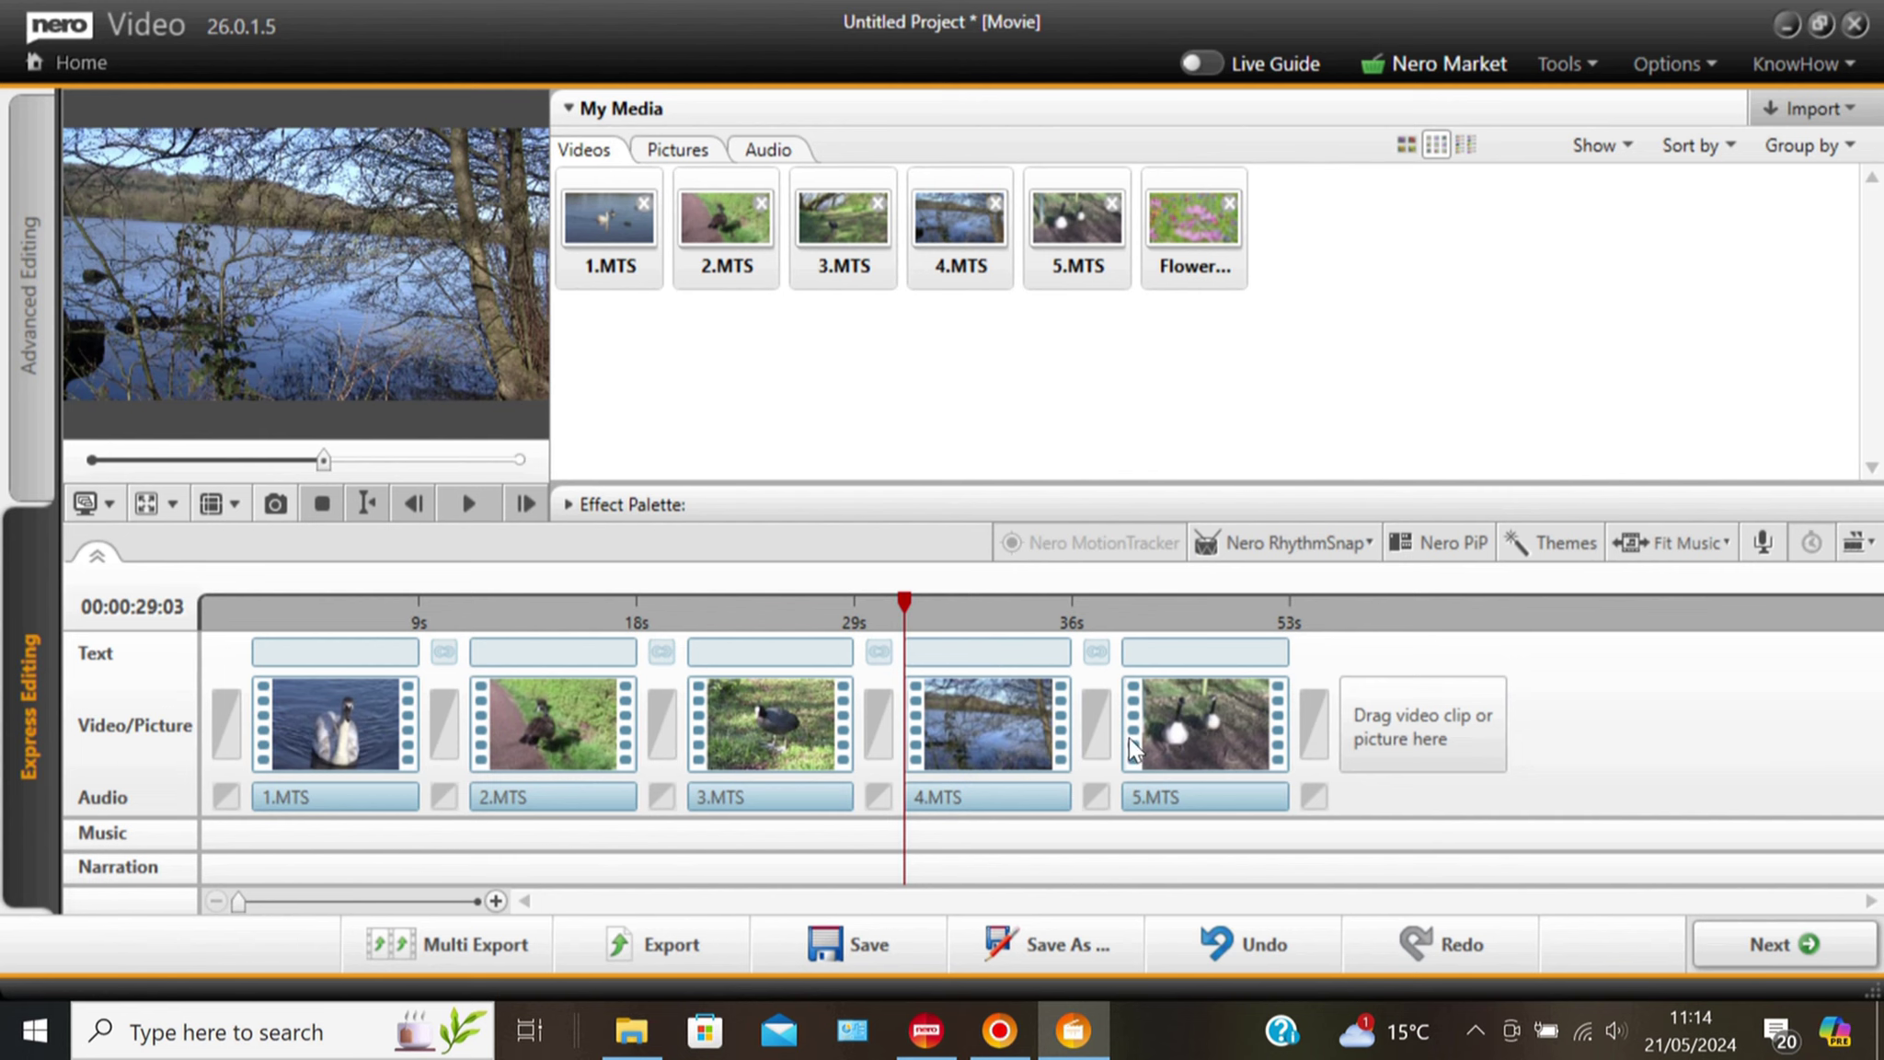
Move 5.MTS before 4.MTS, play the sequence, and remove the duplicate 5.MTS.
left_click(1210, 744)
left_click_drag(1086, 750, 929, 736)
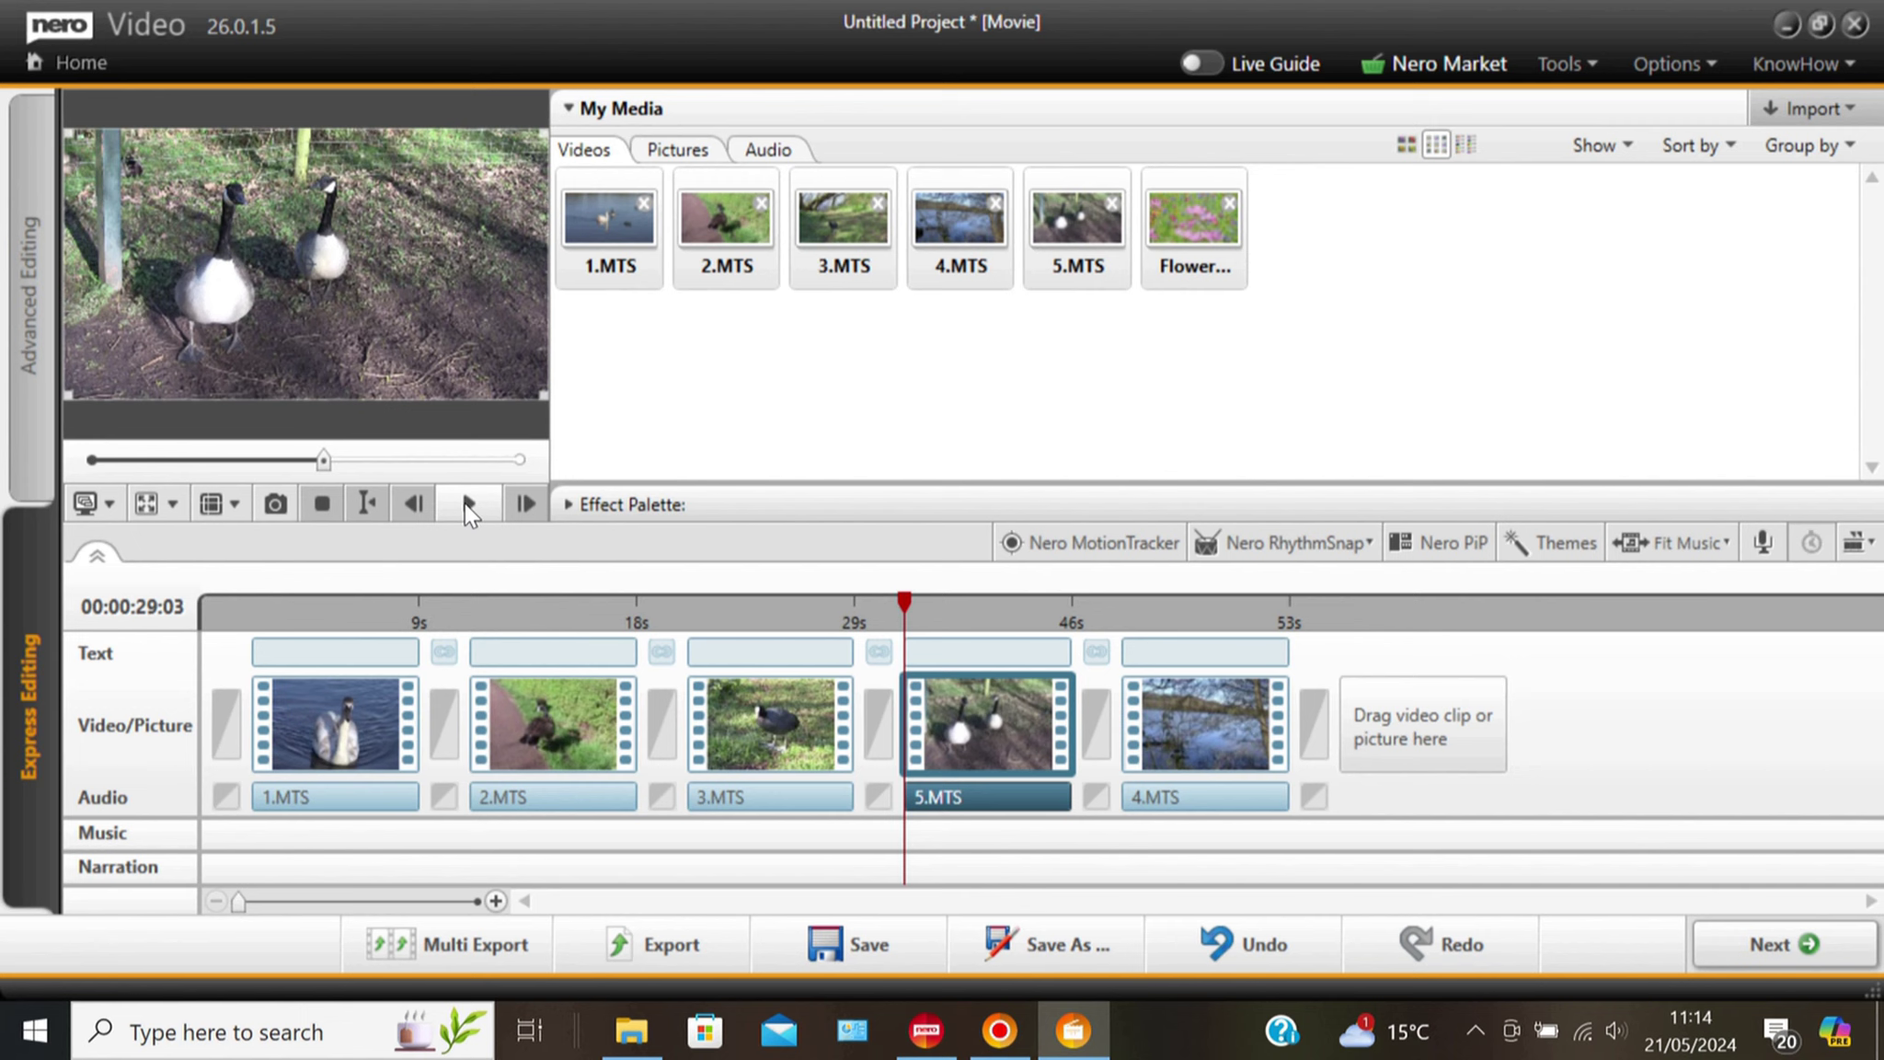
left_click(467, 503)
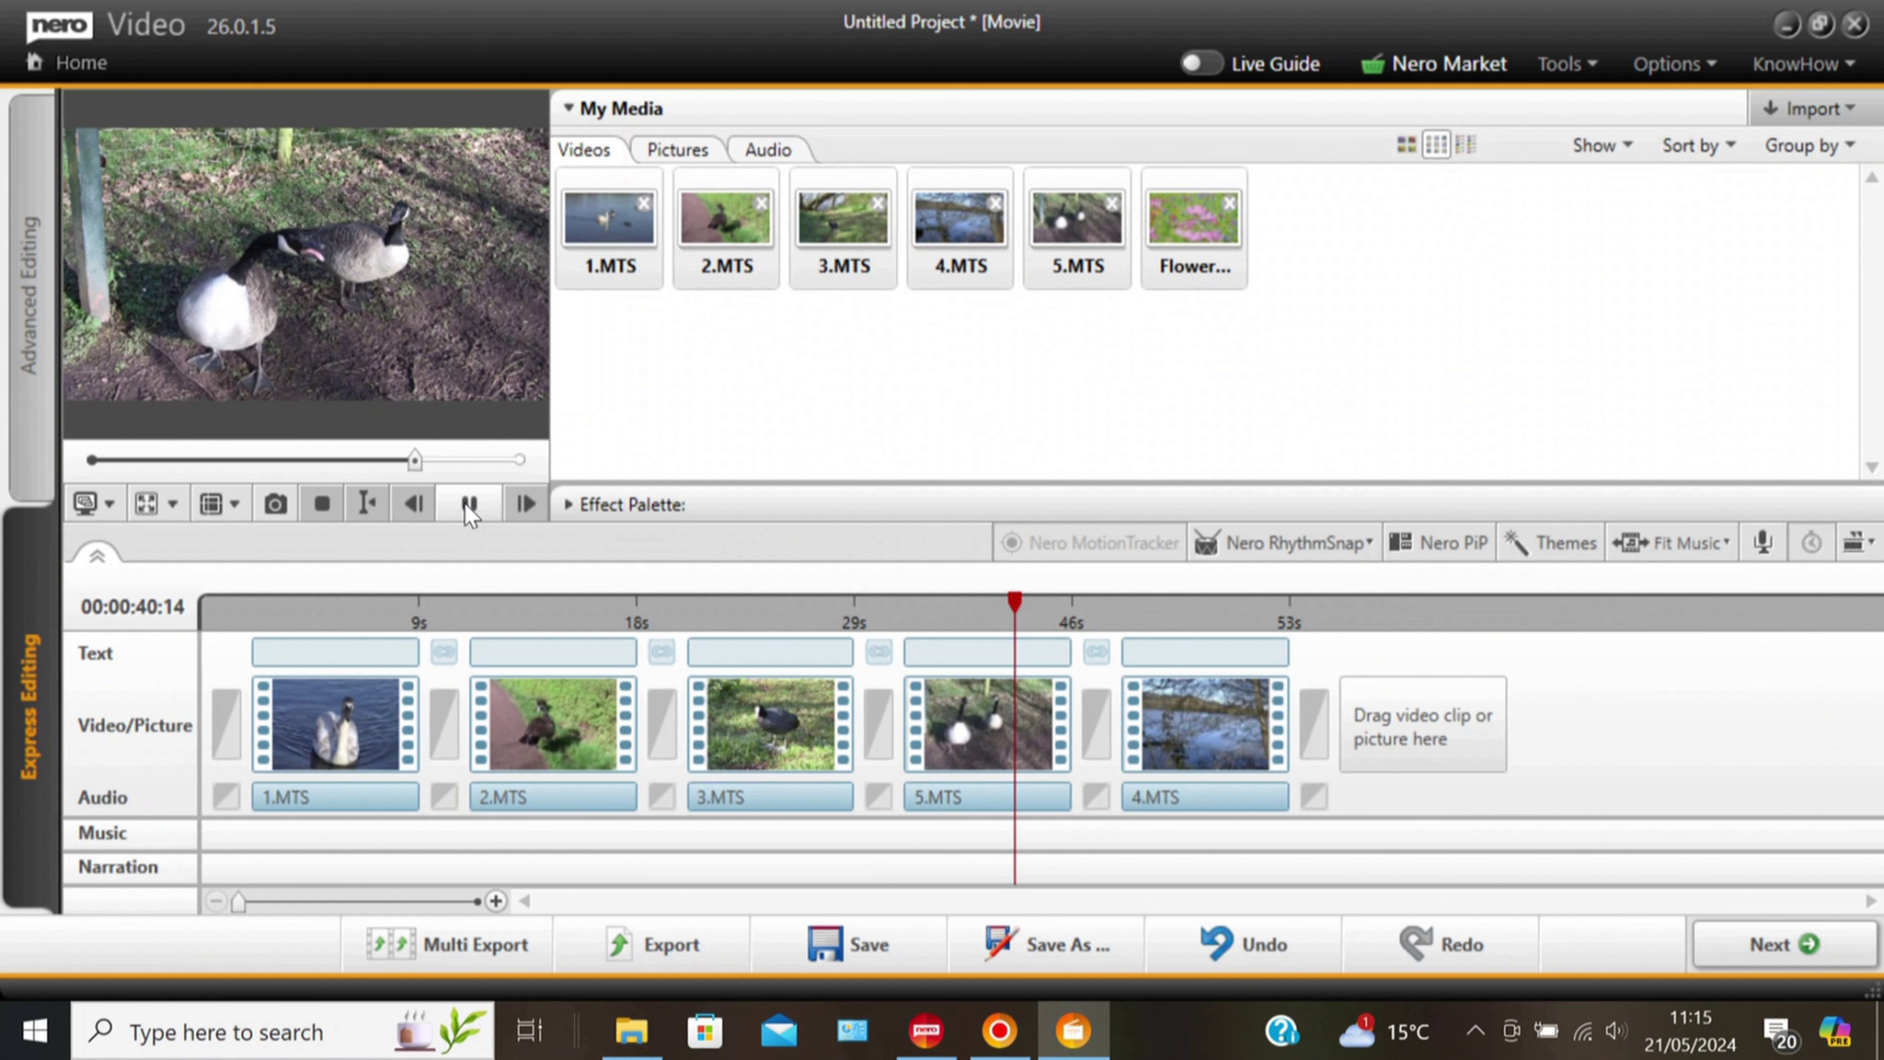
left_click(465, 503)
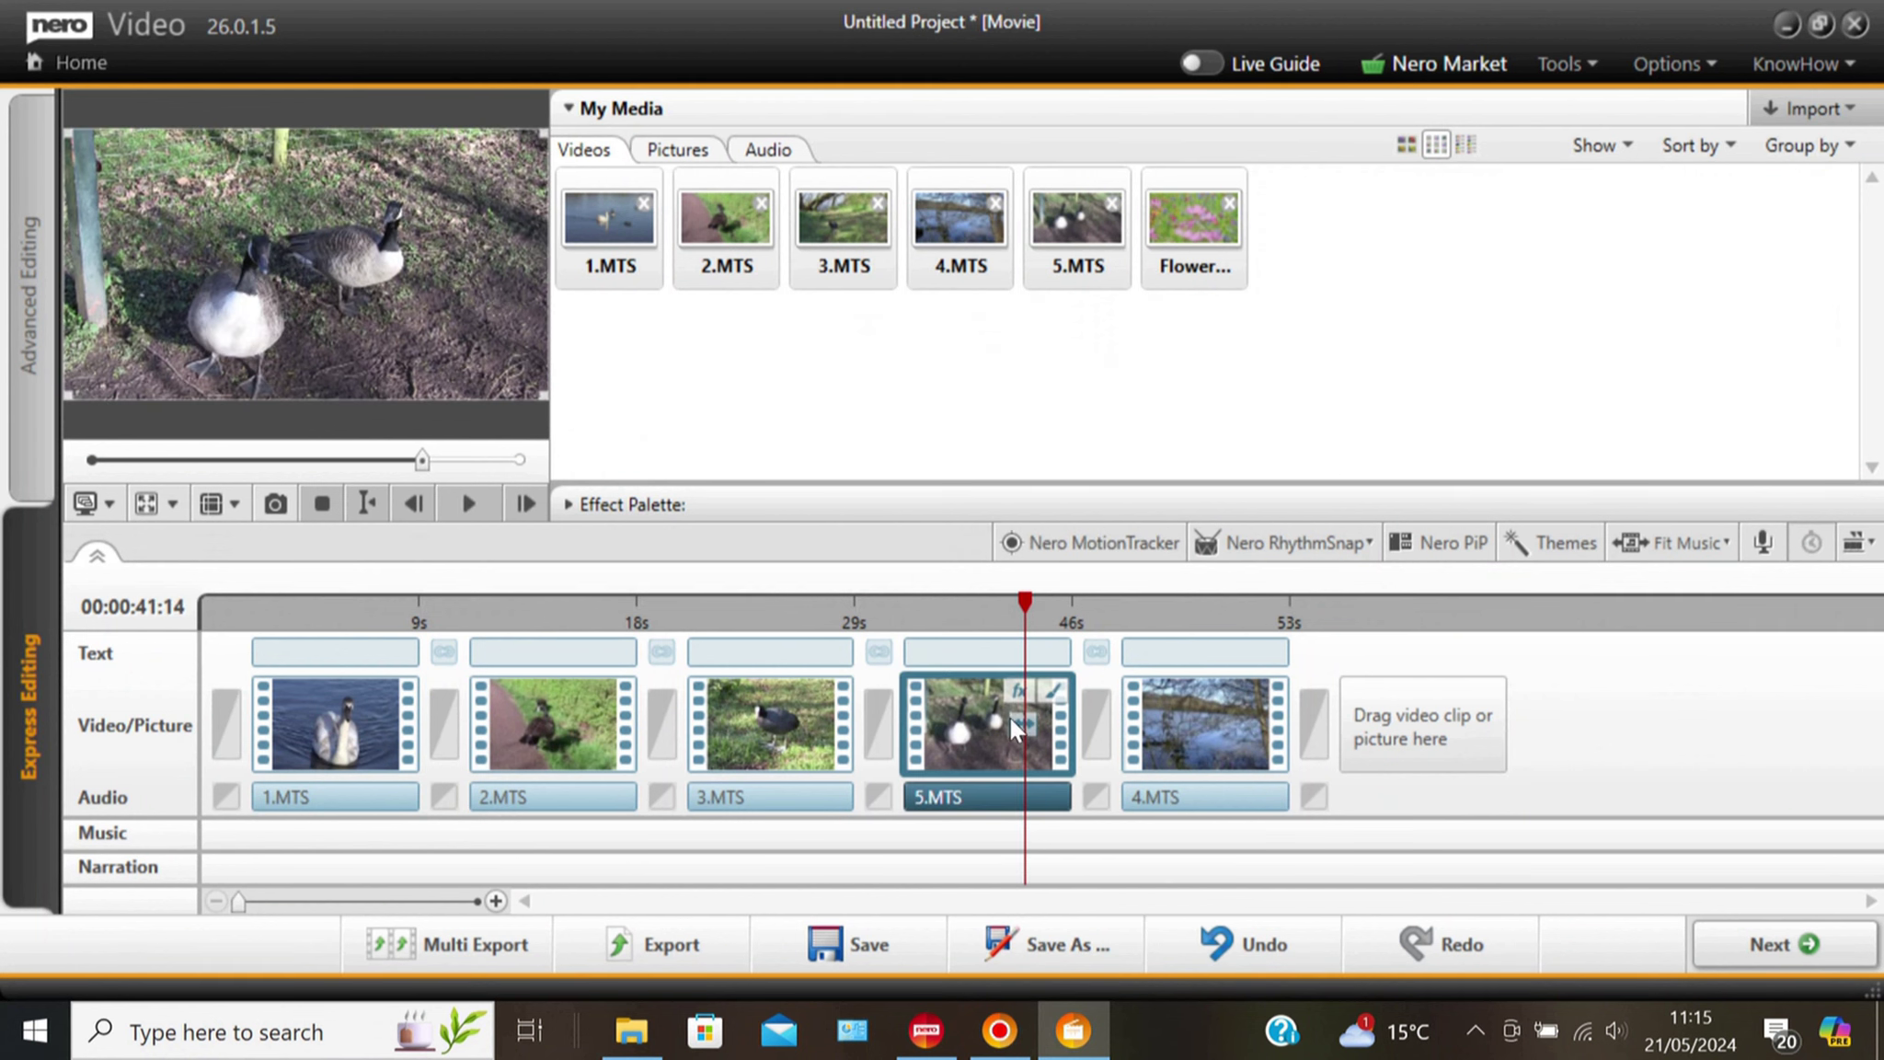
key("ctrl+v")
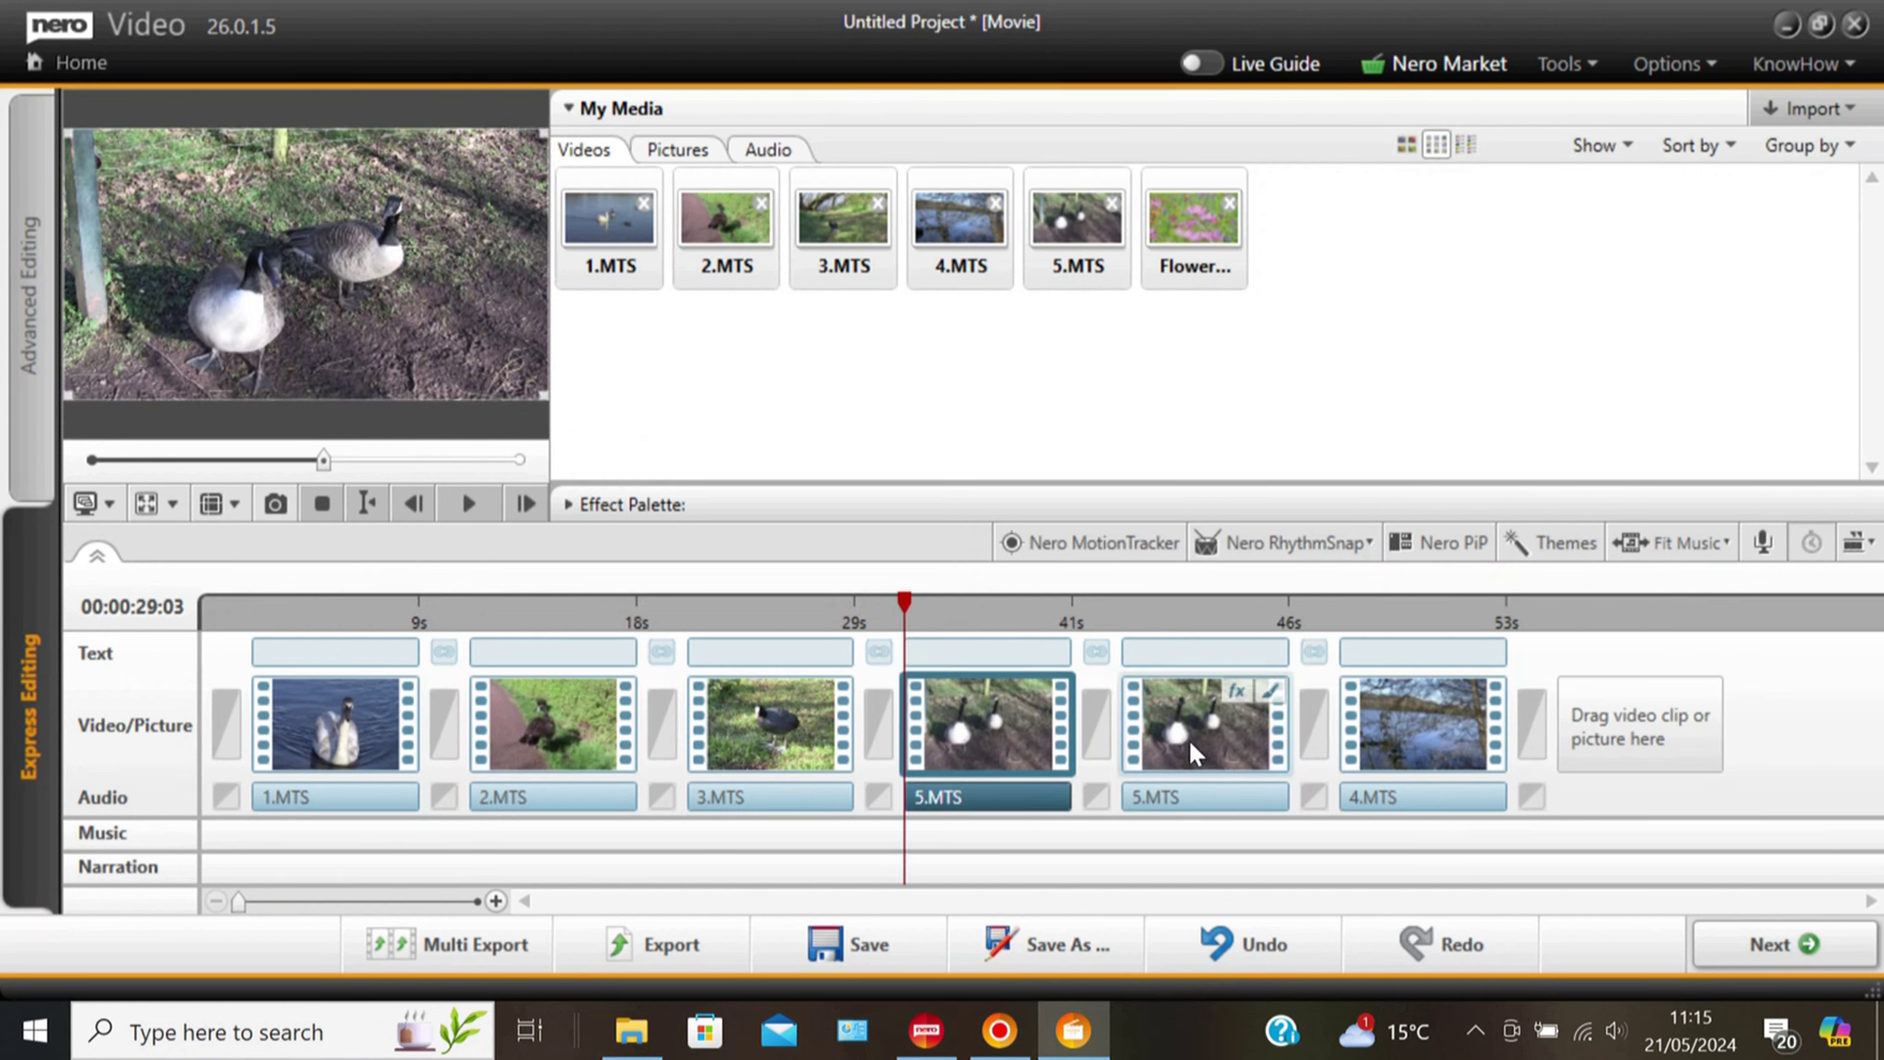
right_click(1166, 739)
left_click(1213, 655)
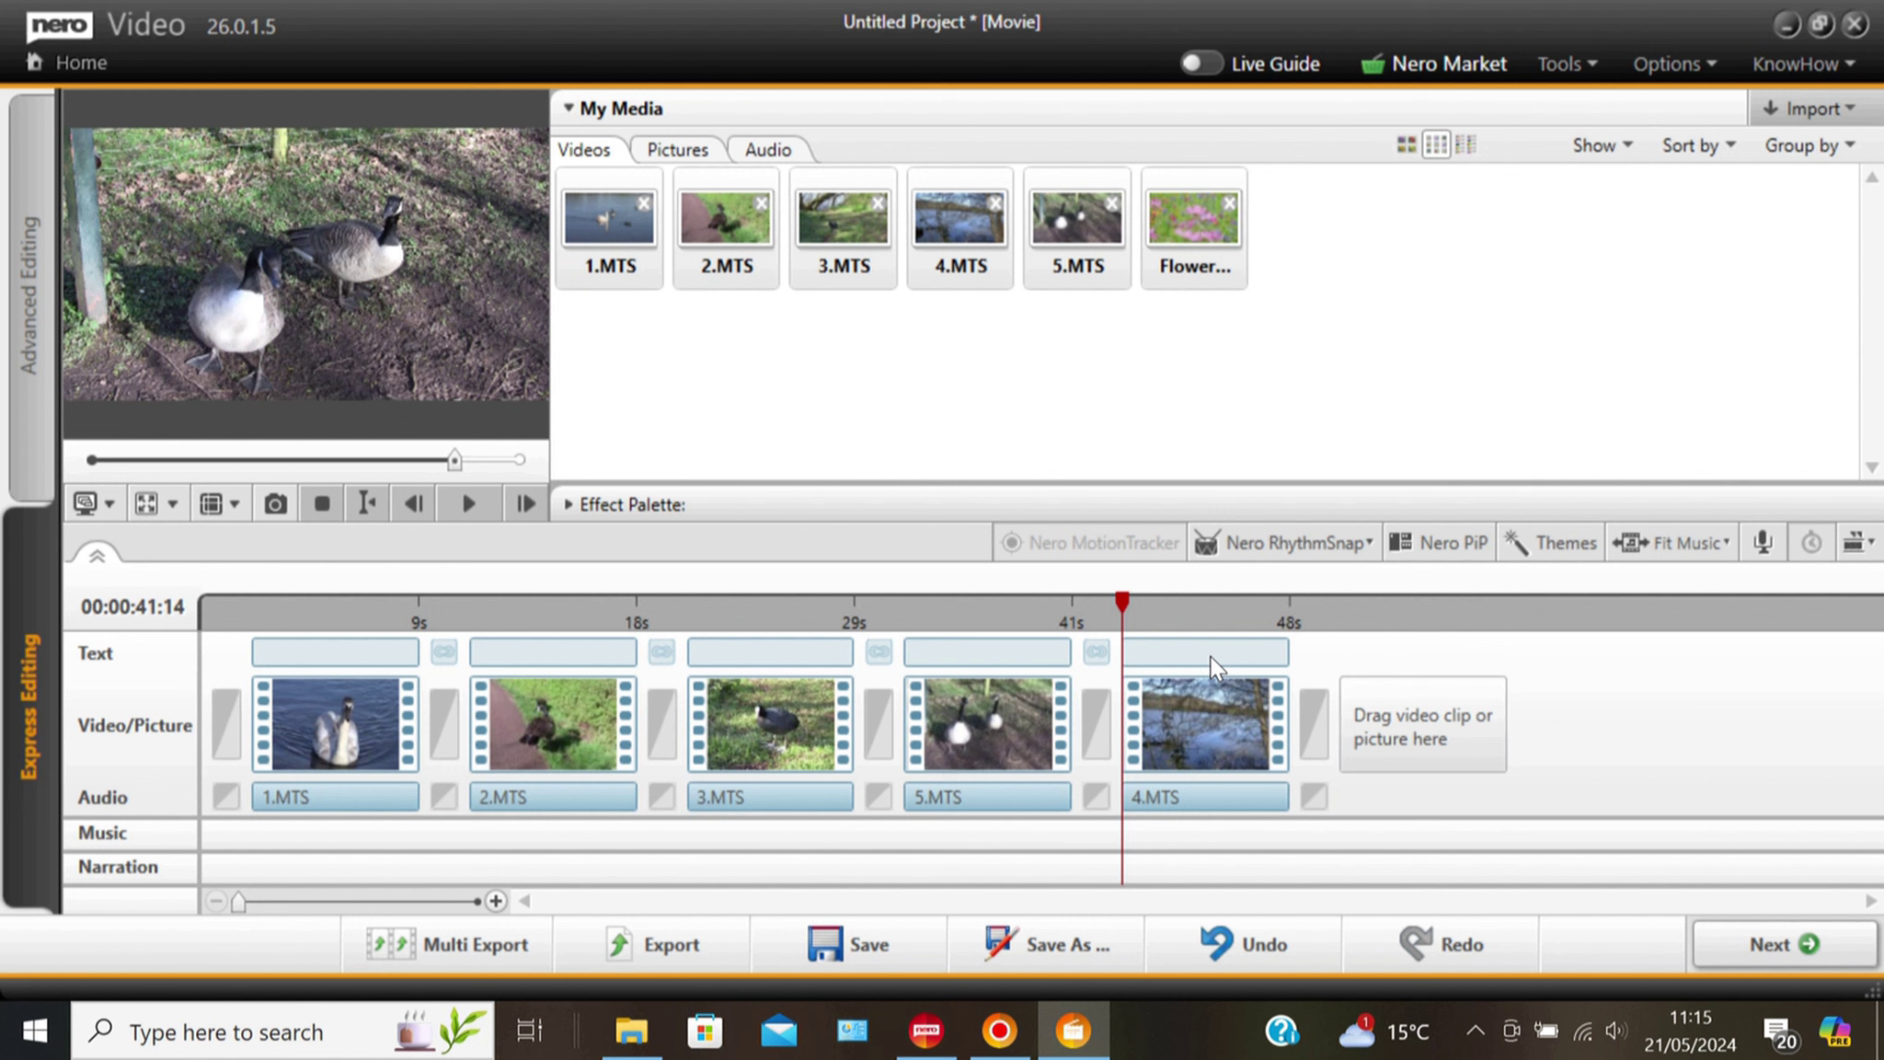
left_click(469, 503)
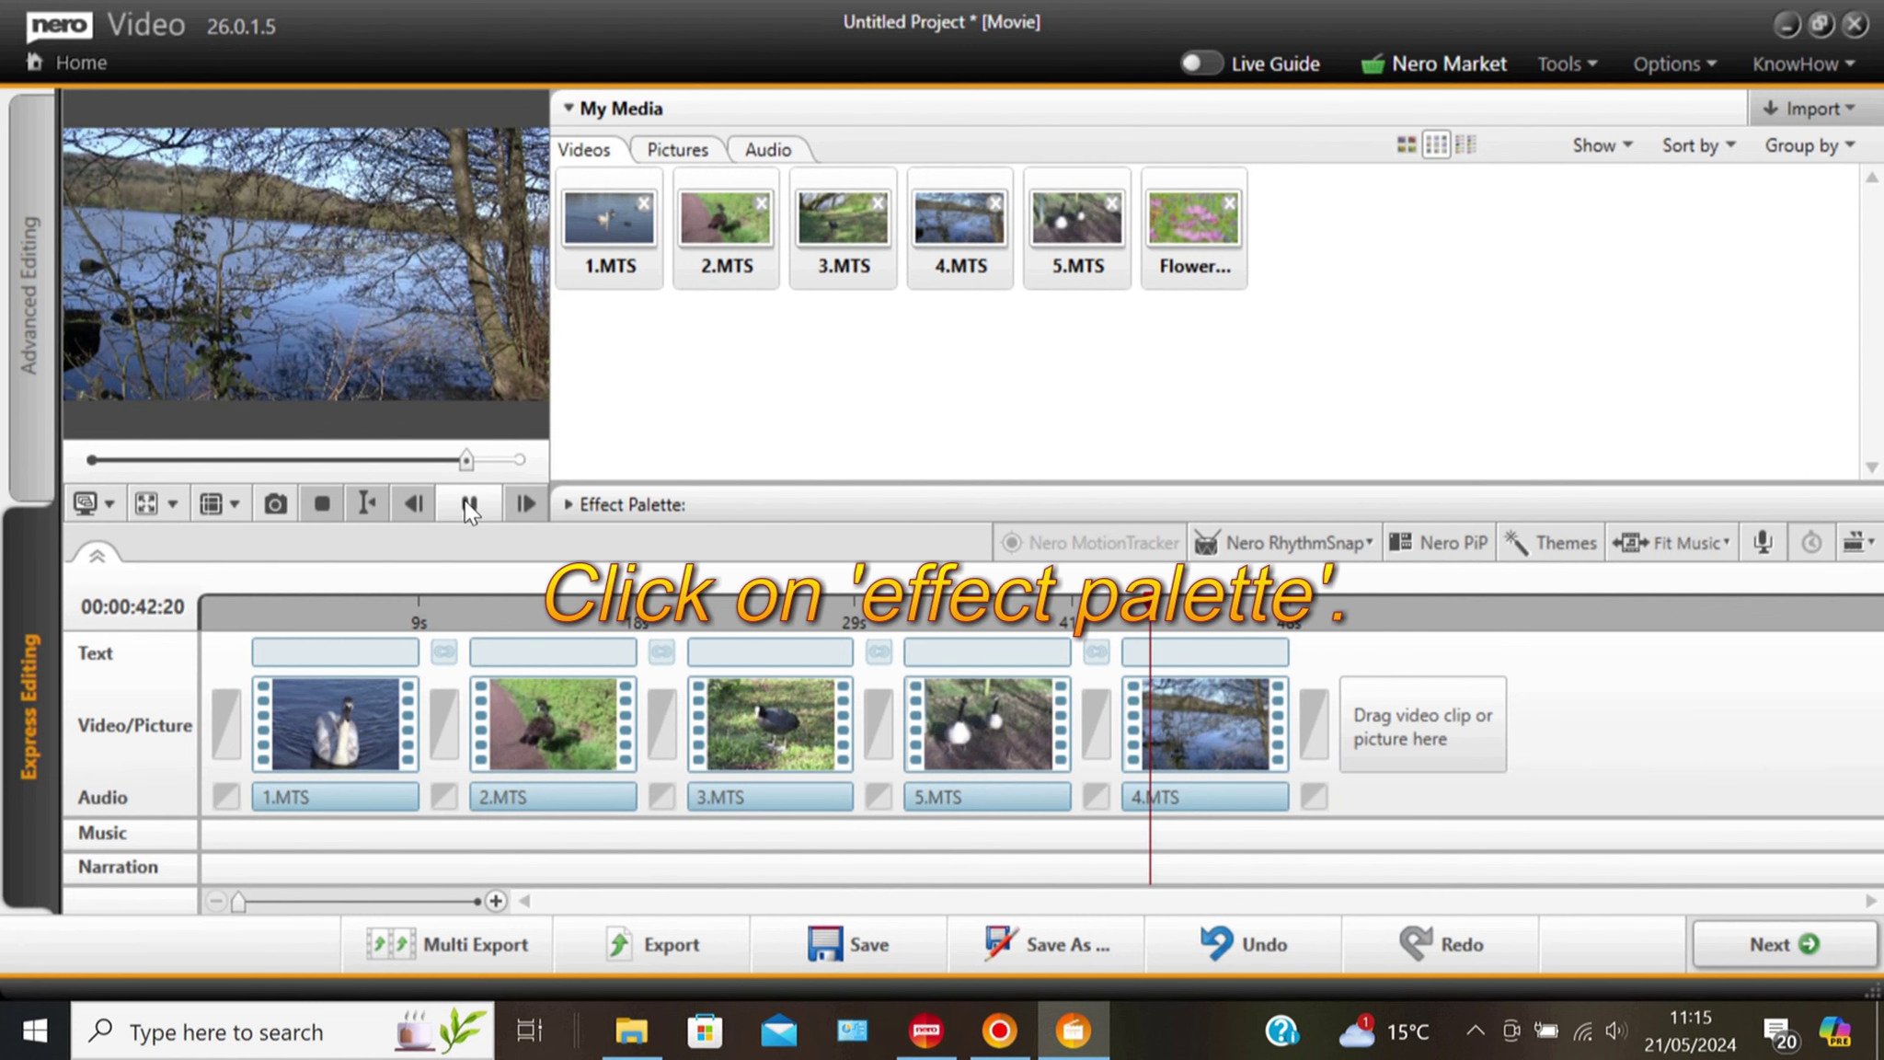
Pause playback and pick Crossfade from the Effect Palette's transition list.
left_click(470, 506)
left_click(611, 504)
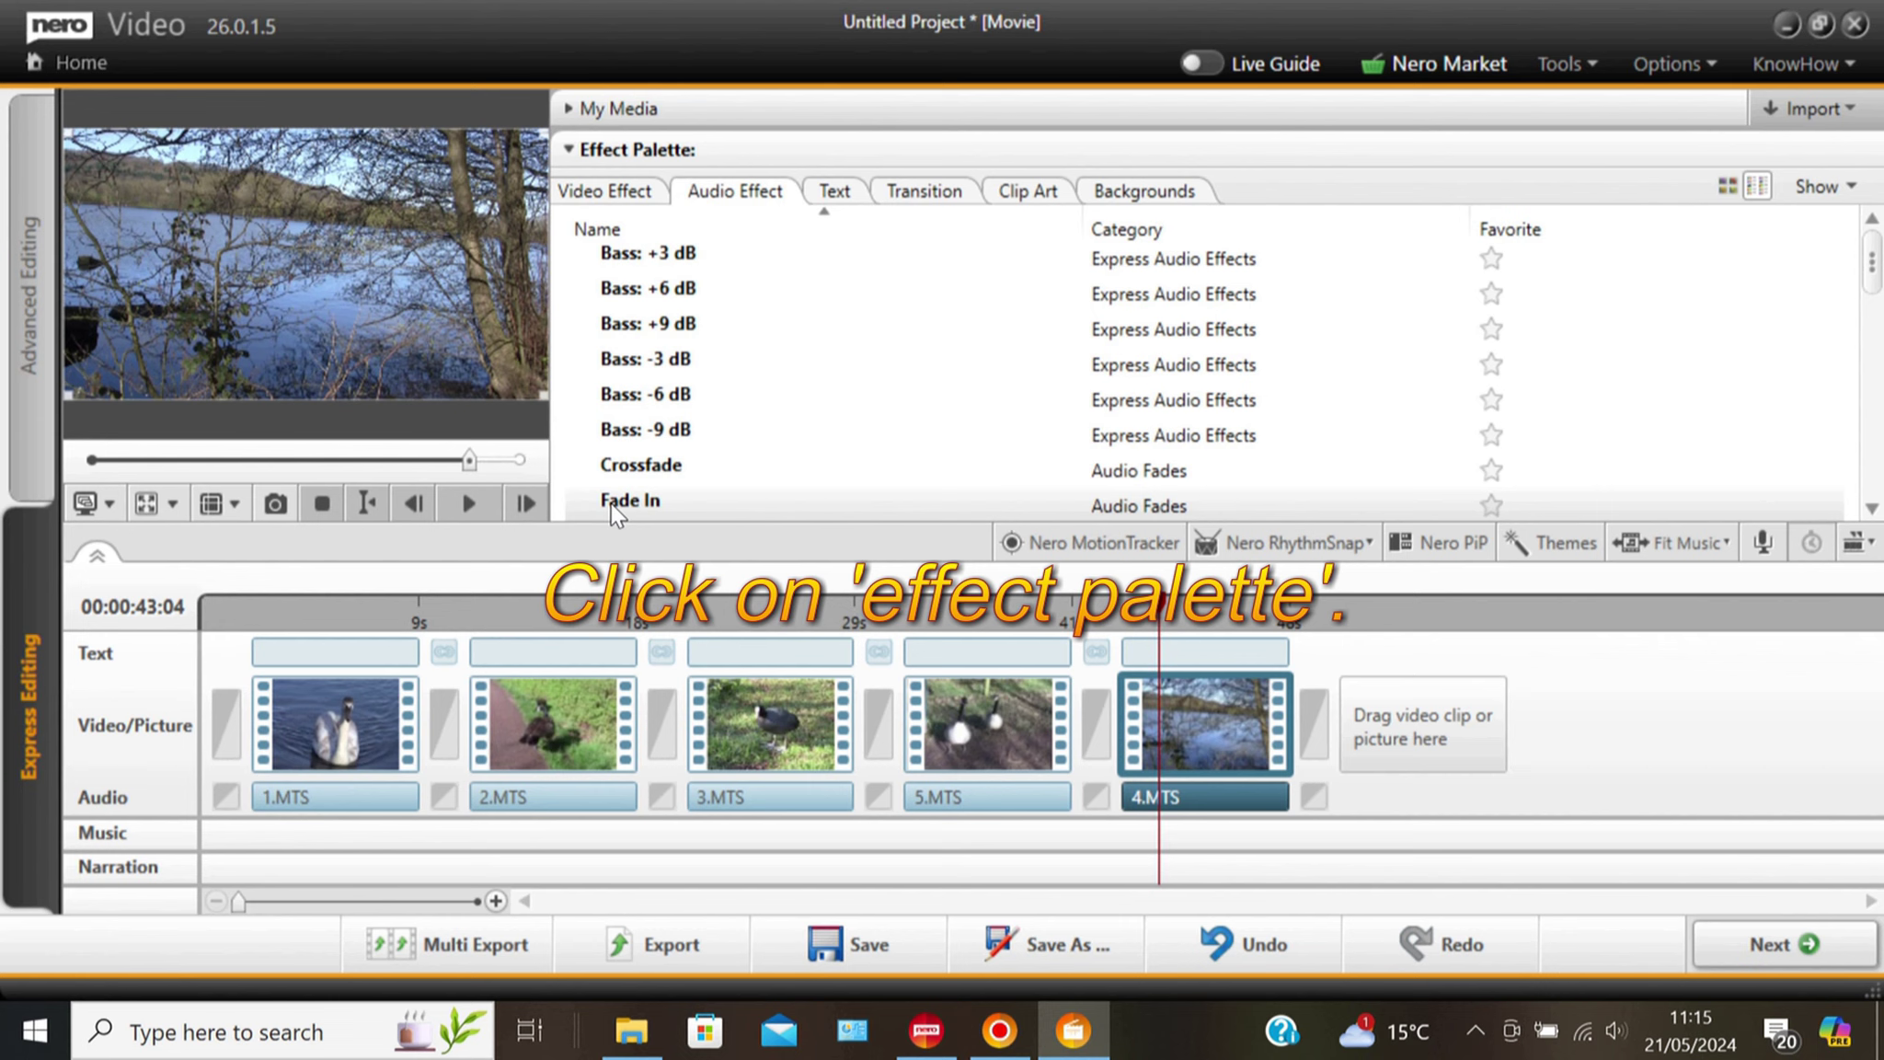
left_click(910, 193)
scroll(837, 267, "down", 2)
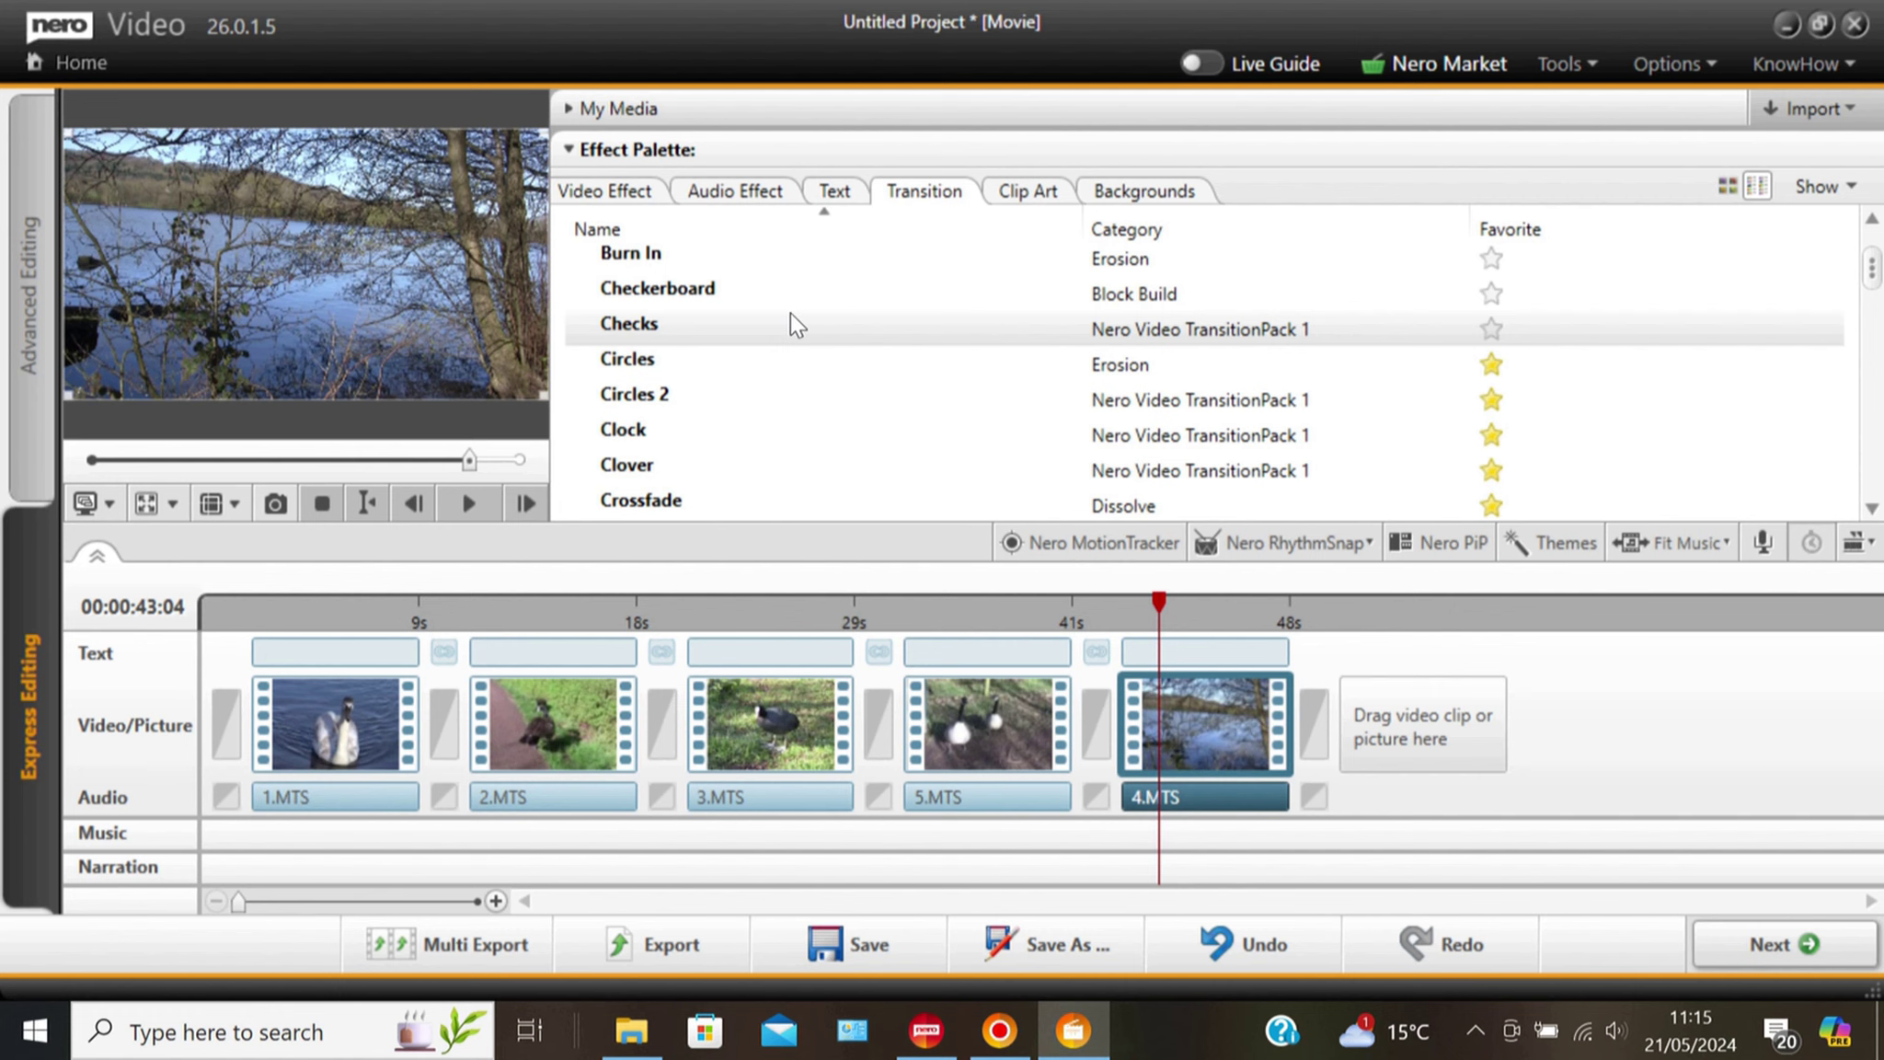
scroll(792, 312, "down", 1)
left_click(673, 400)
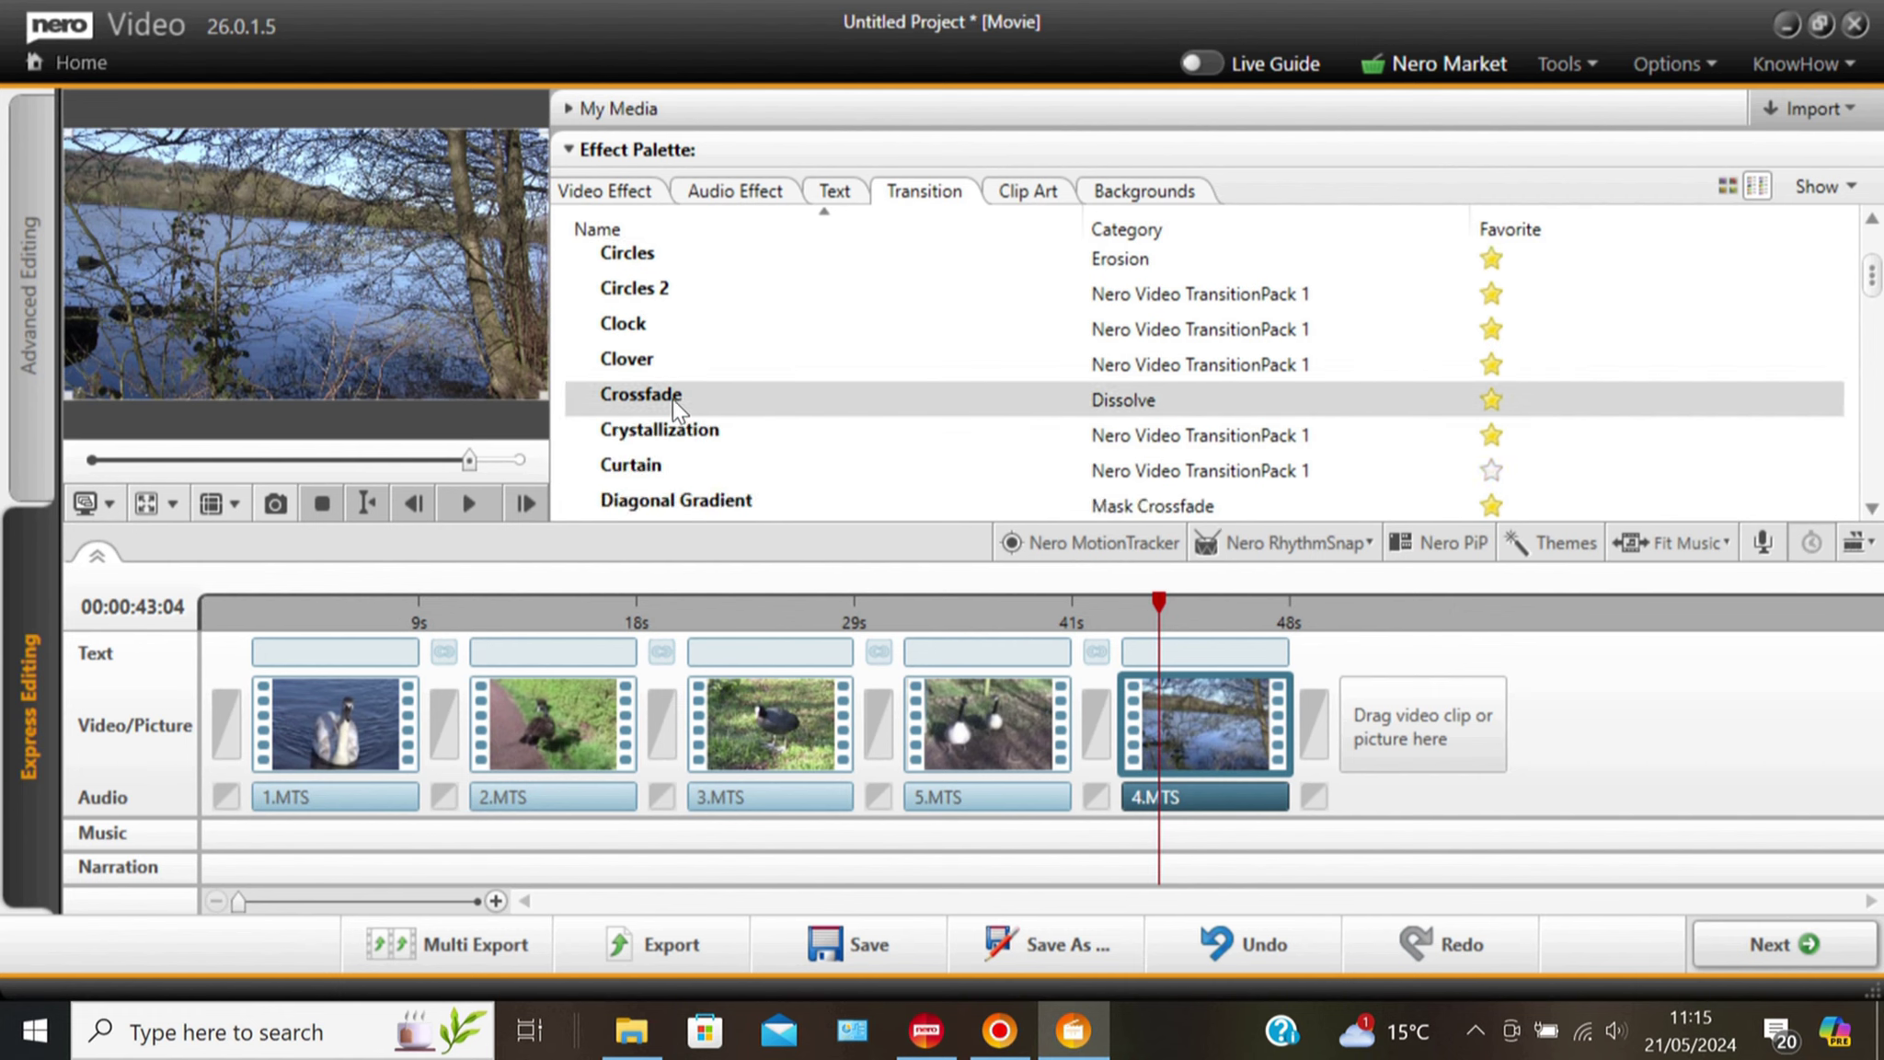
Set the opening transition before 1.MTS to a 2-second duration.
left_click(225, 727)
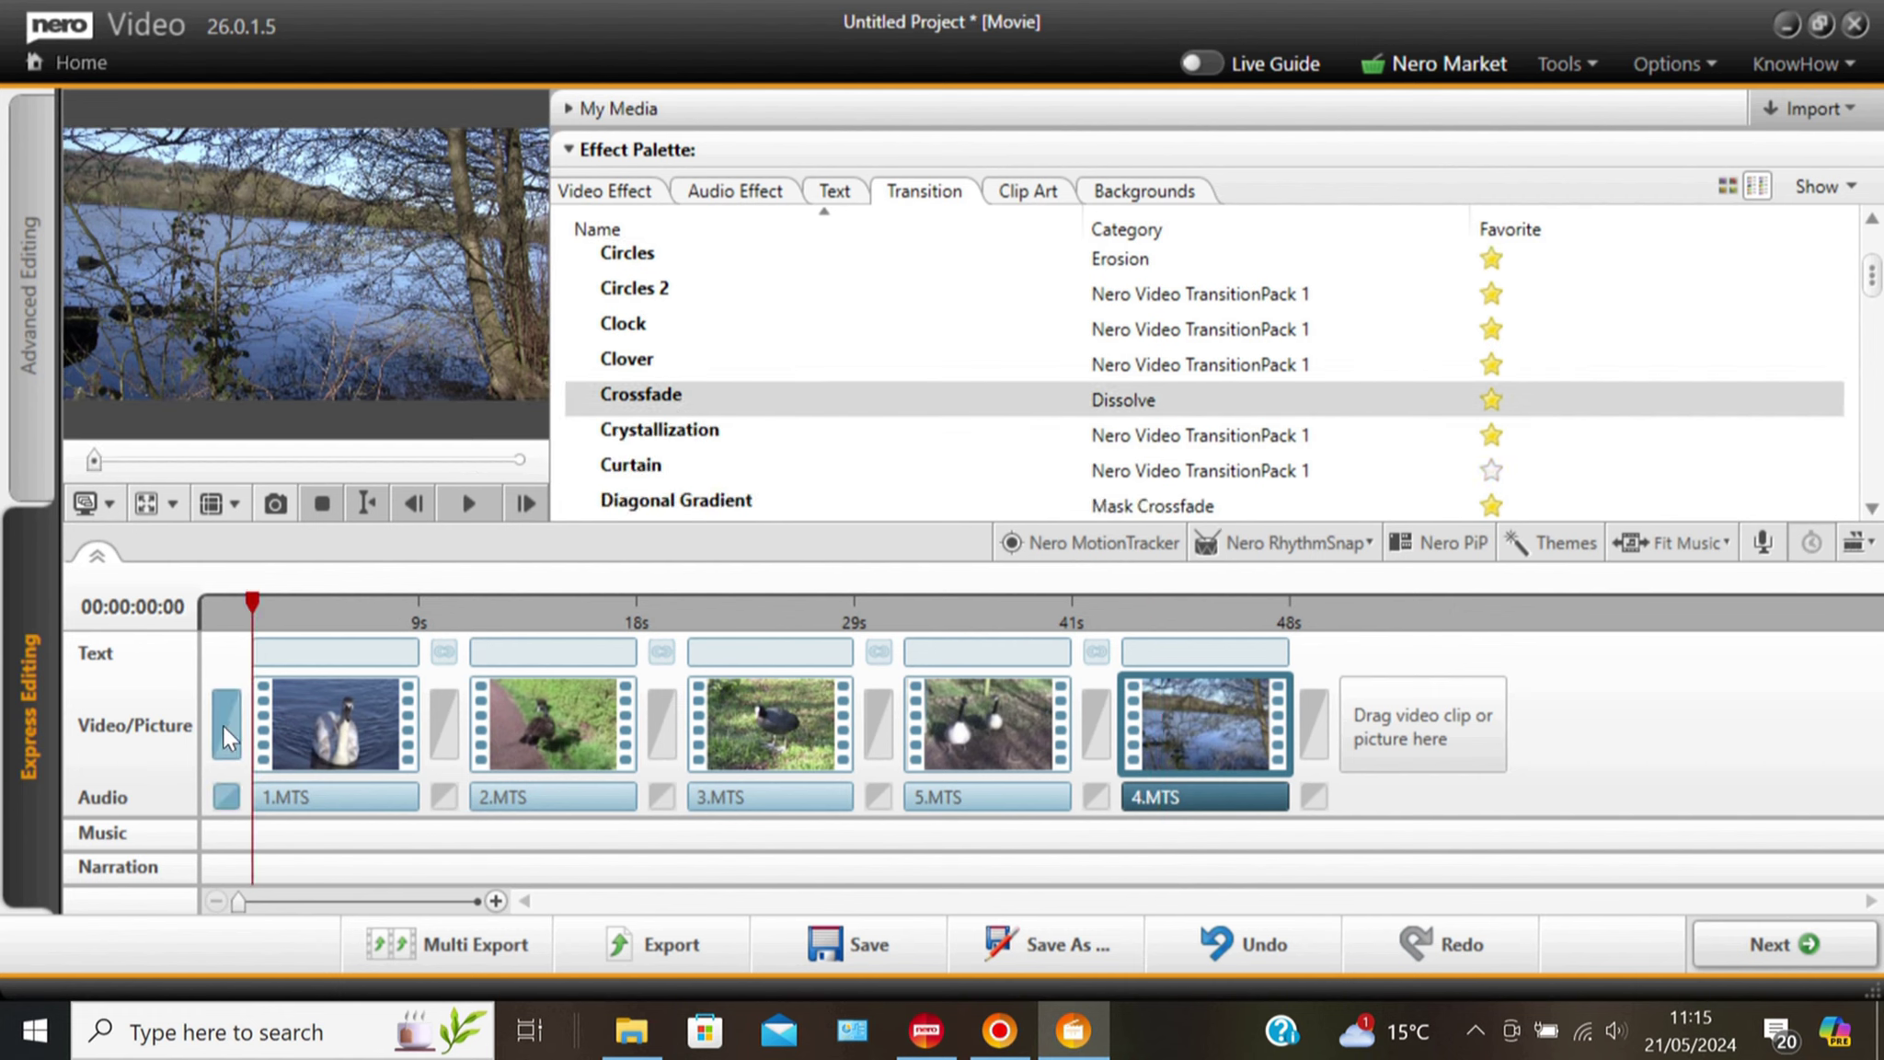
right_click(220, 724)
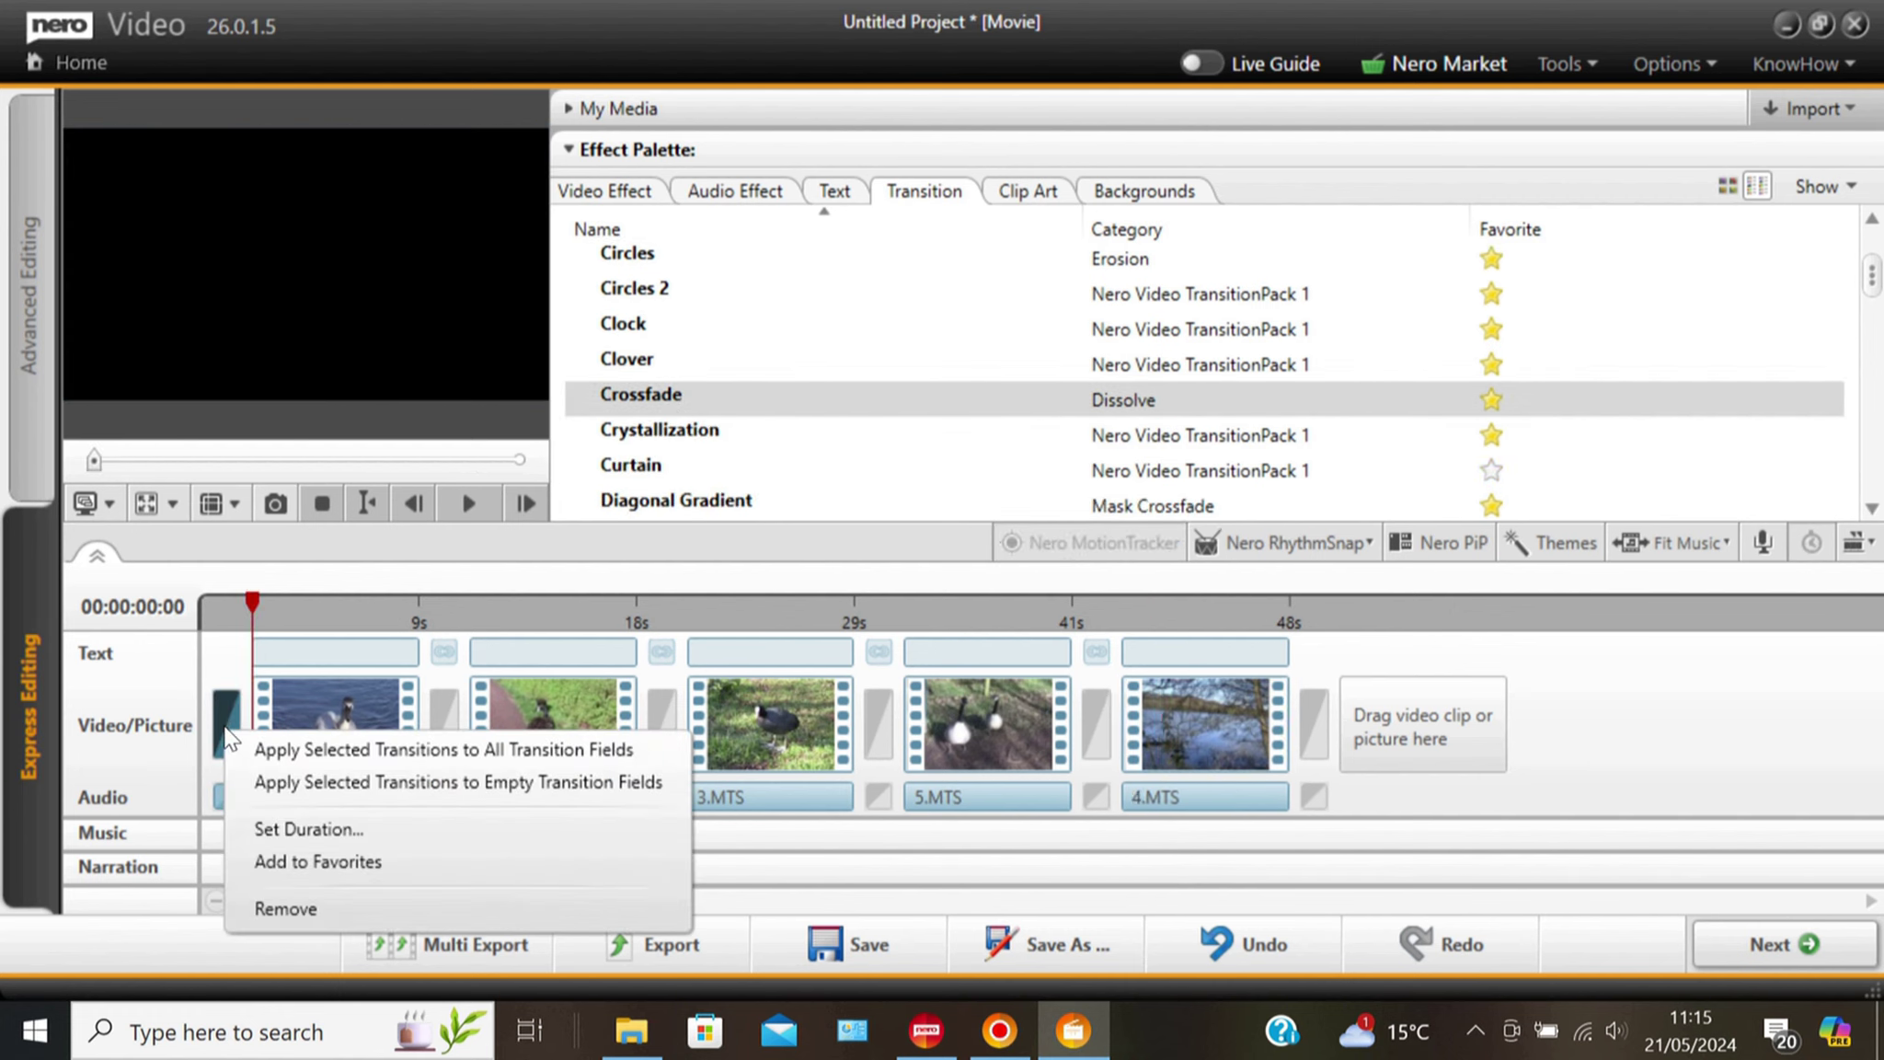
left_click(294, 831)
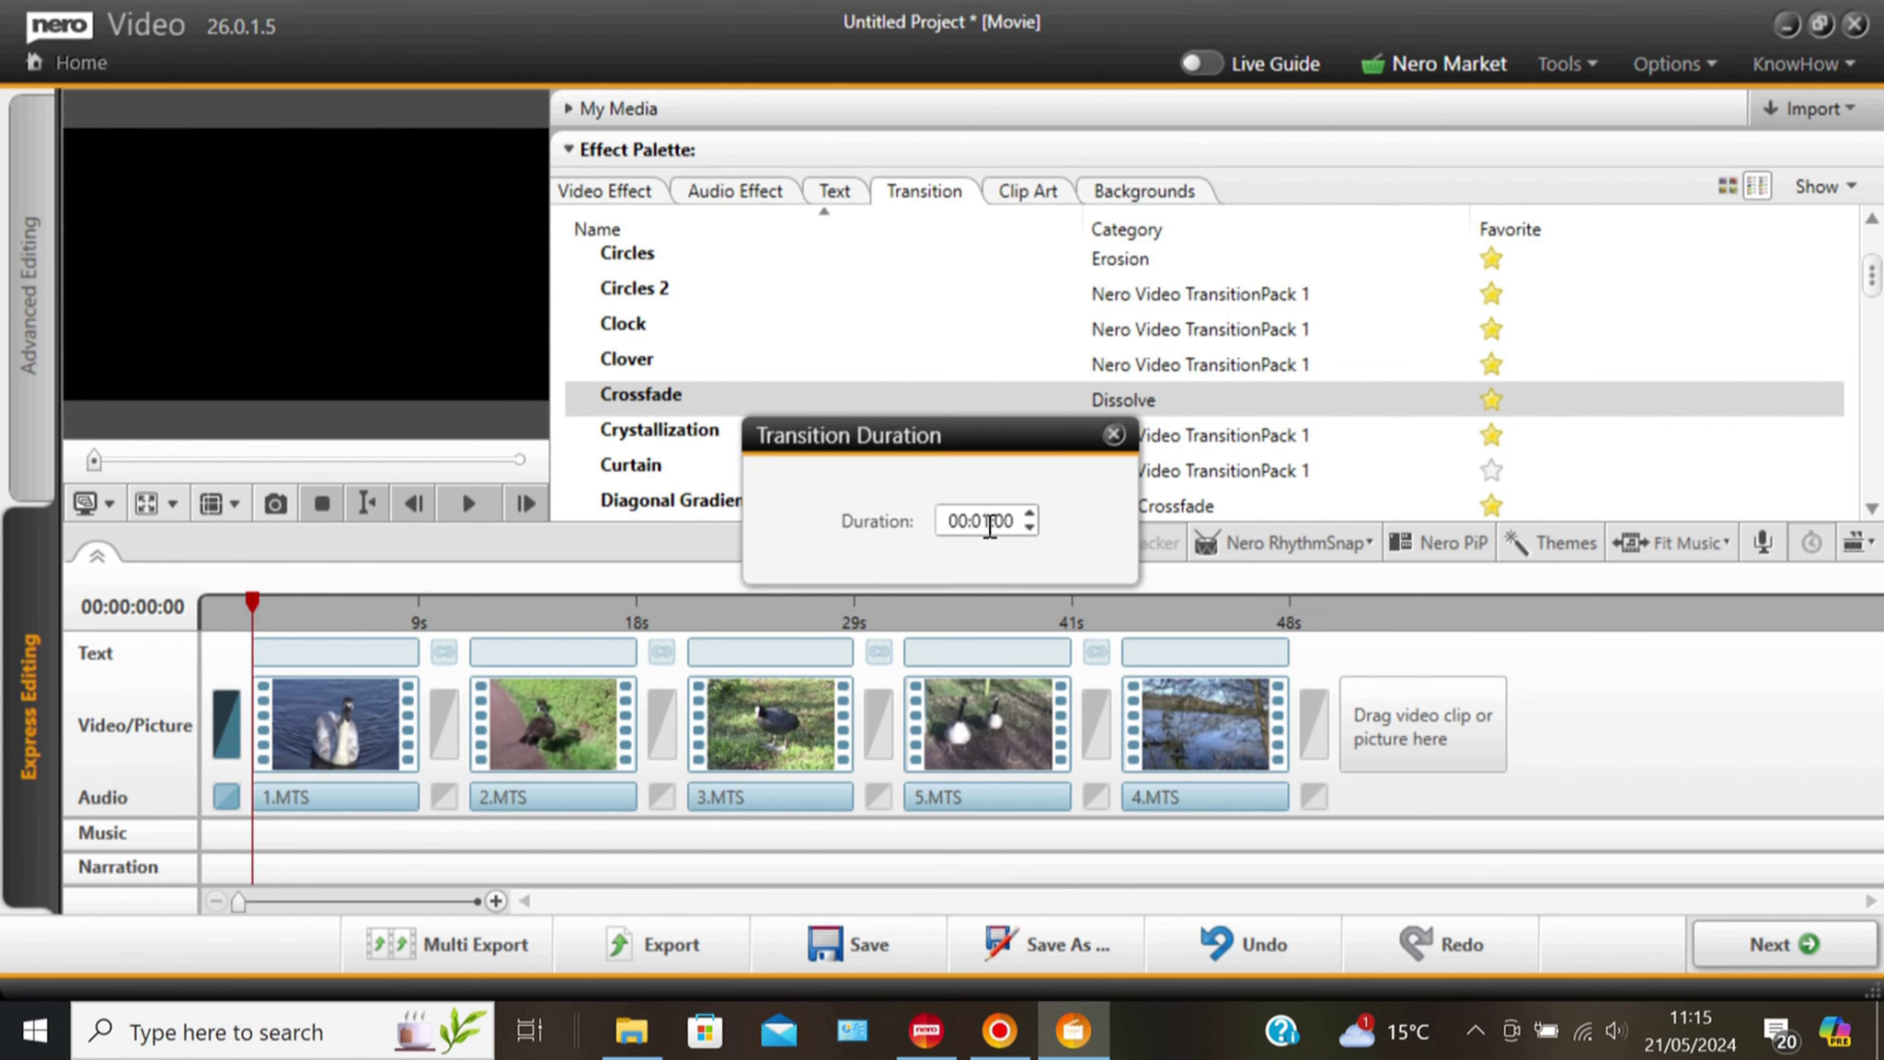
key("BackSpace")
type("2")
left_click(1113, 433)
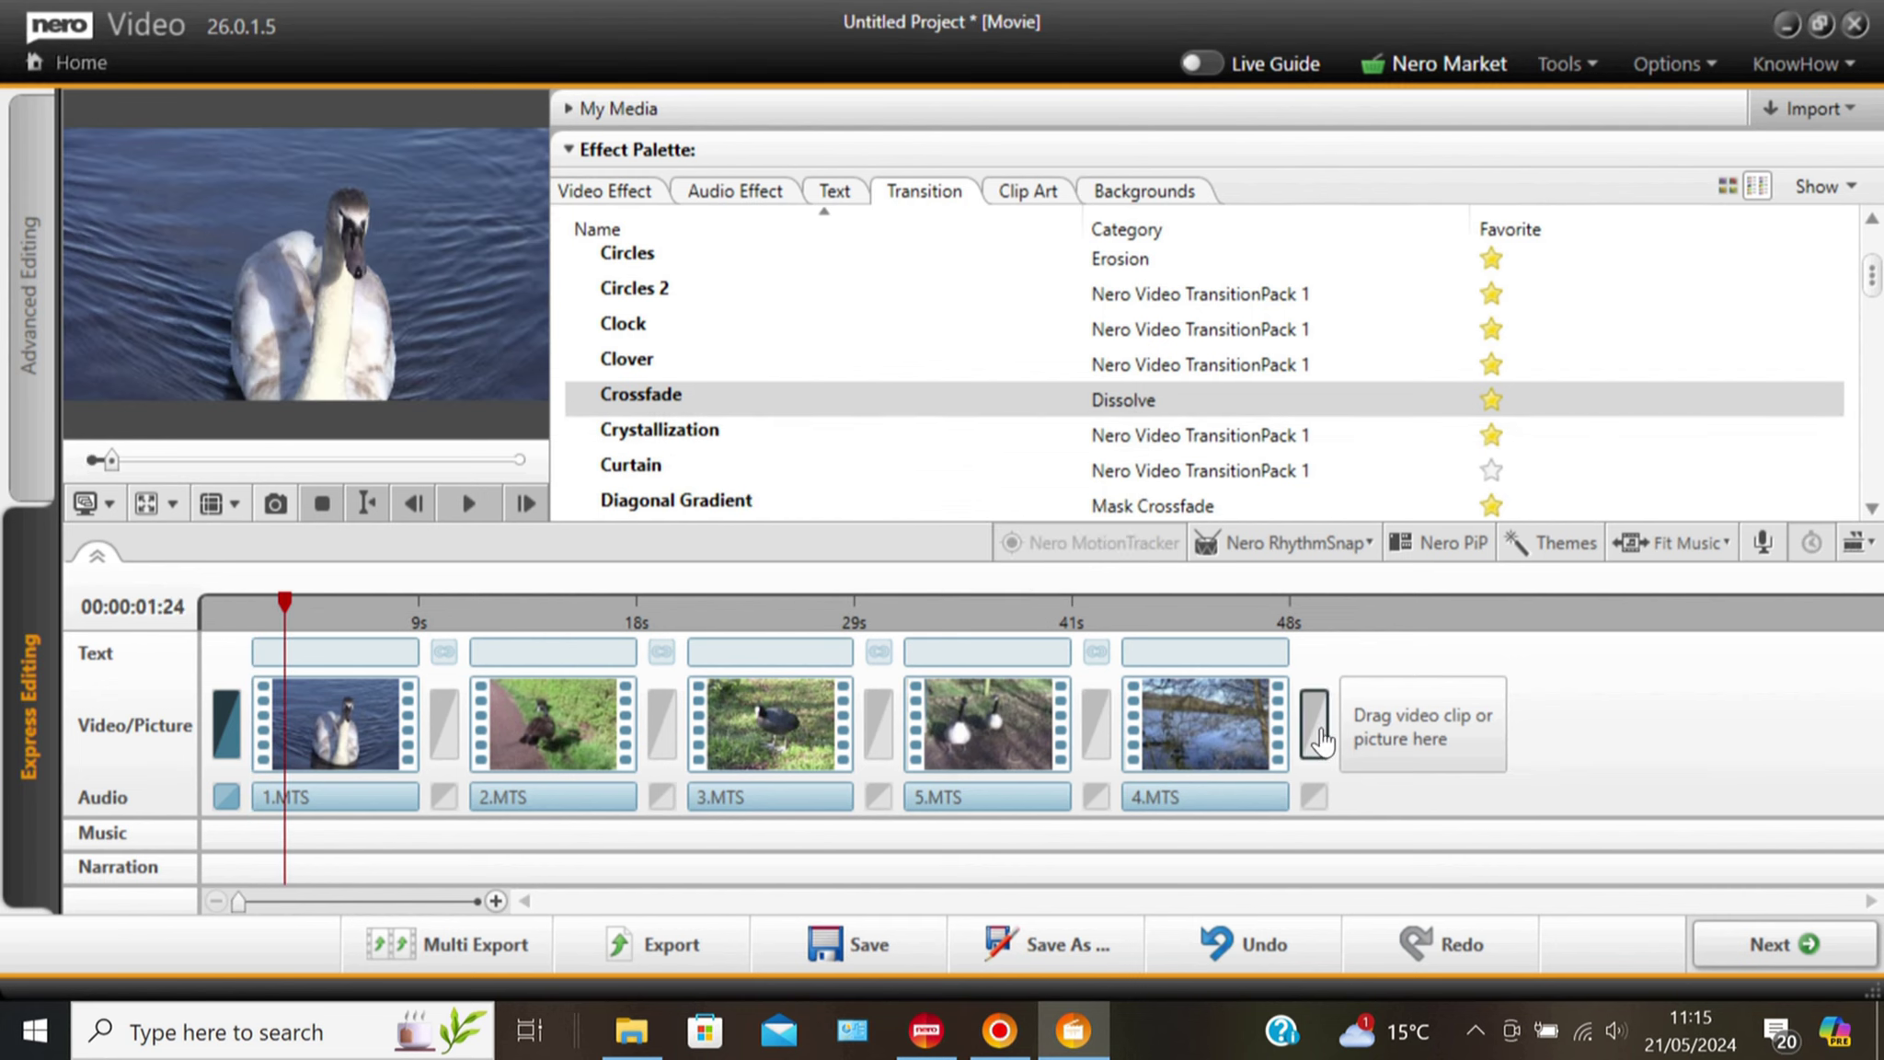
Confirm the duration of the closing transition after 4.MTS.
left_click(1319, 728)
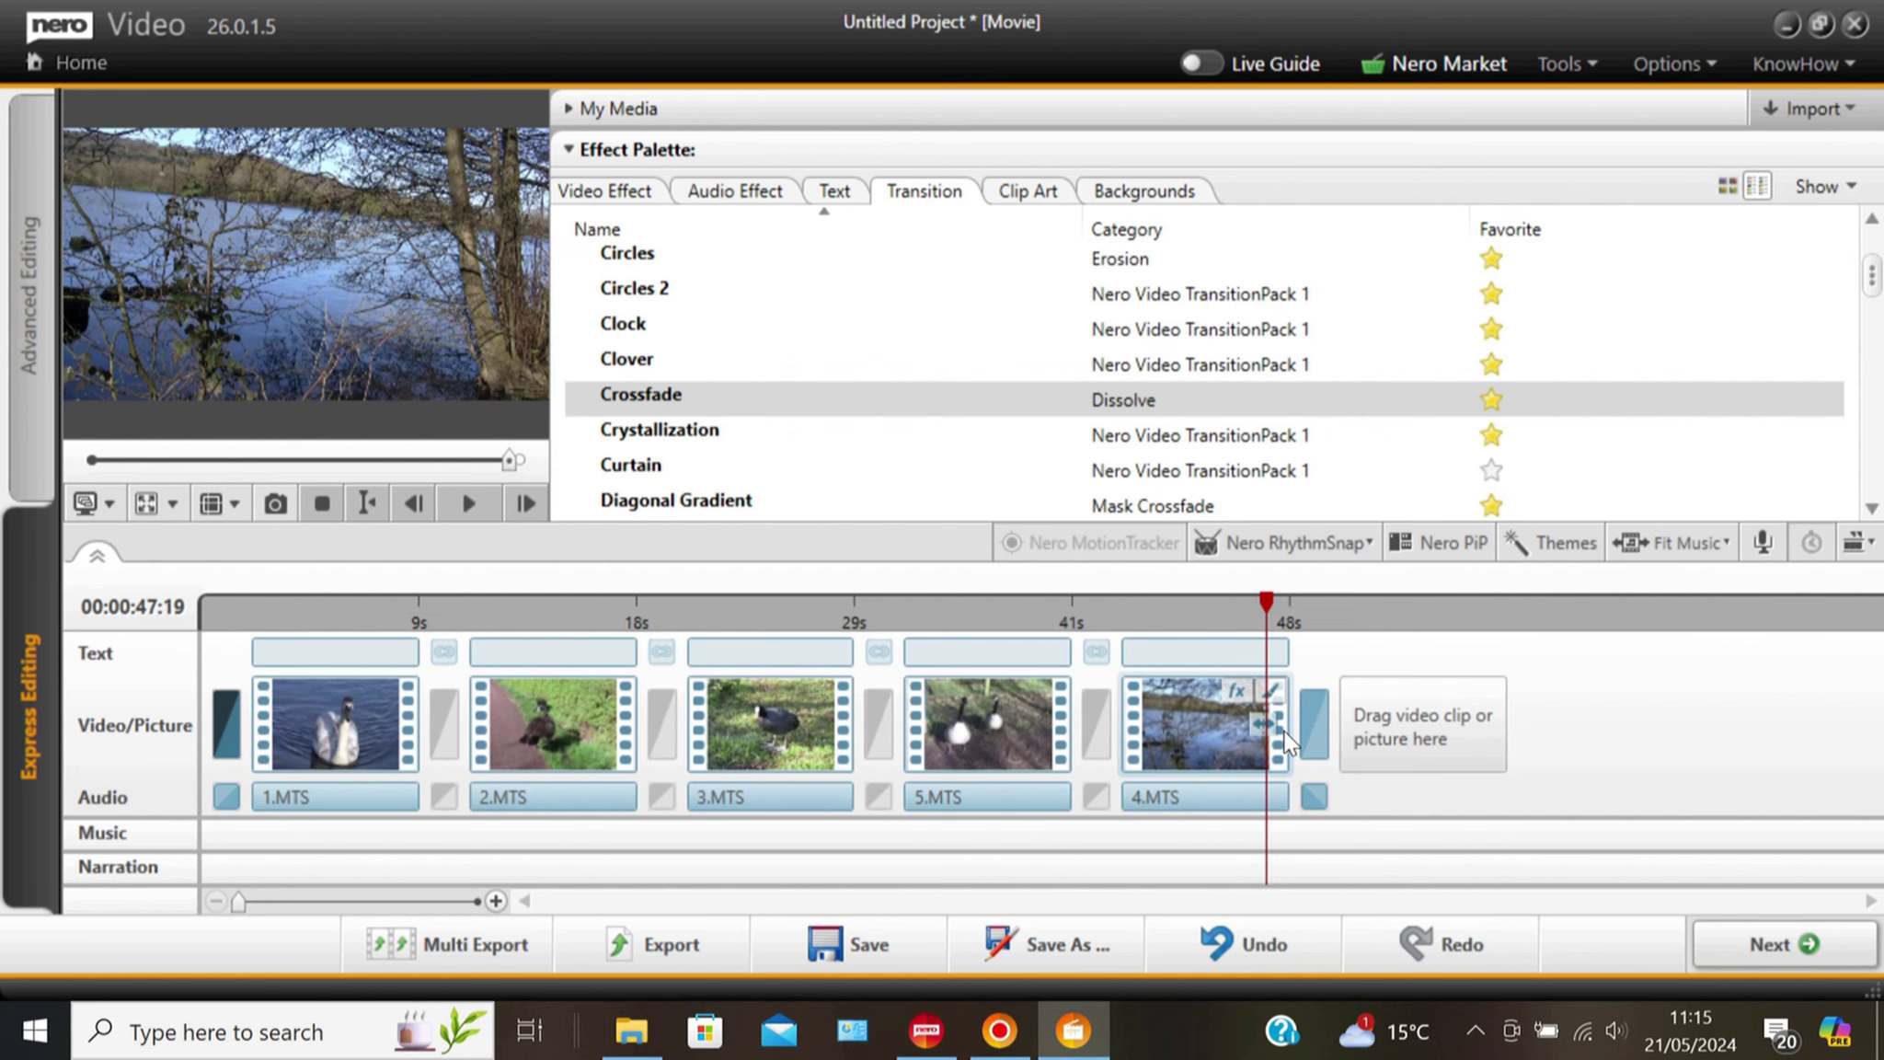
right_click(1305, 727)
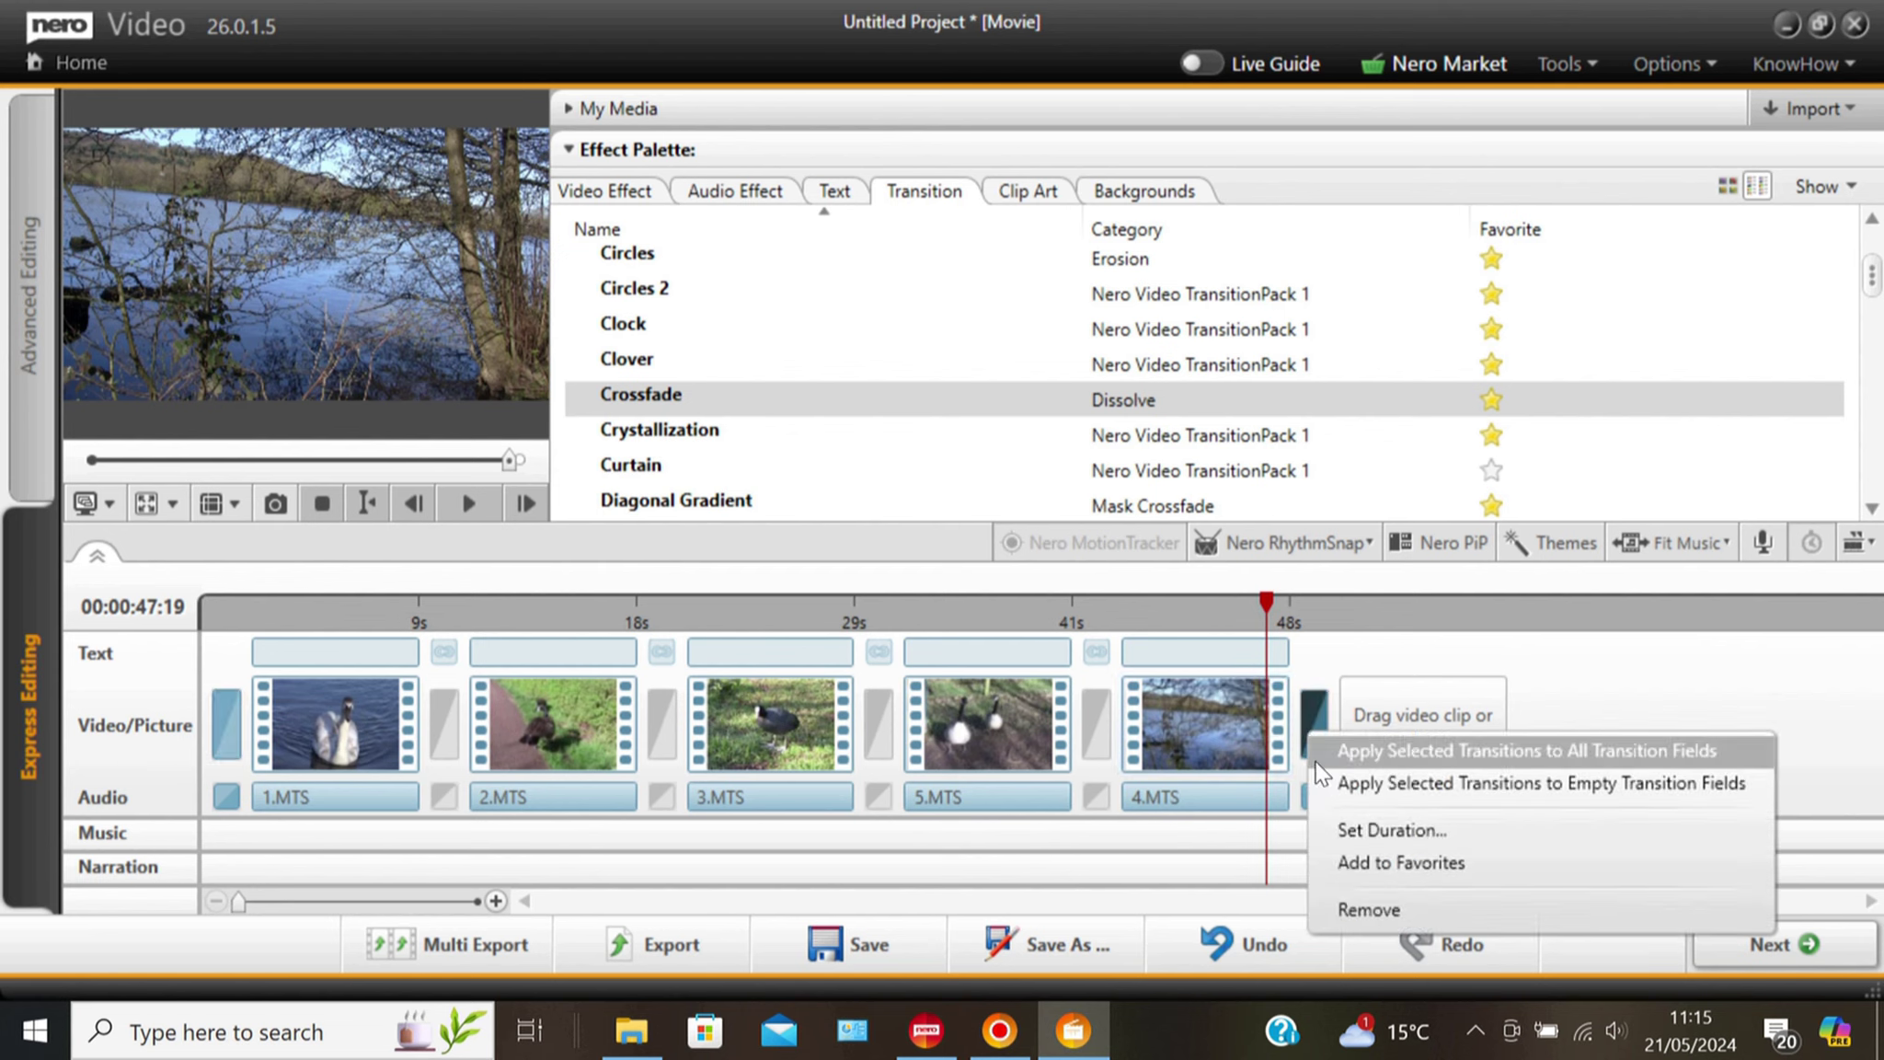
left_click(1349, 832)
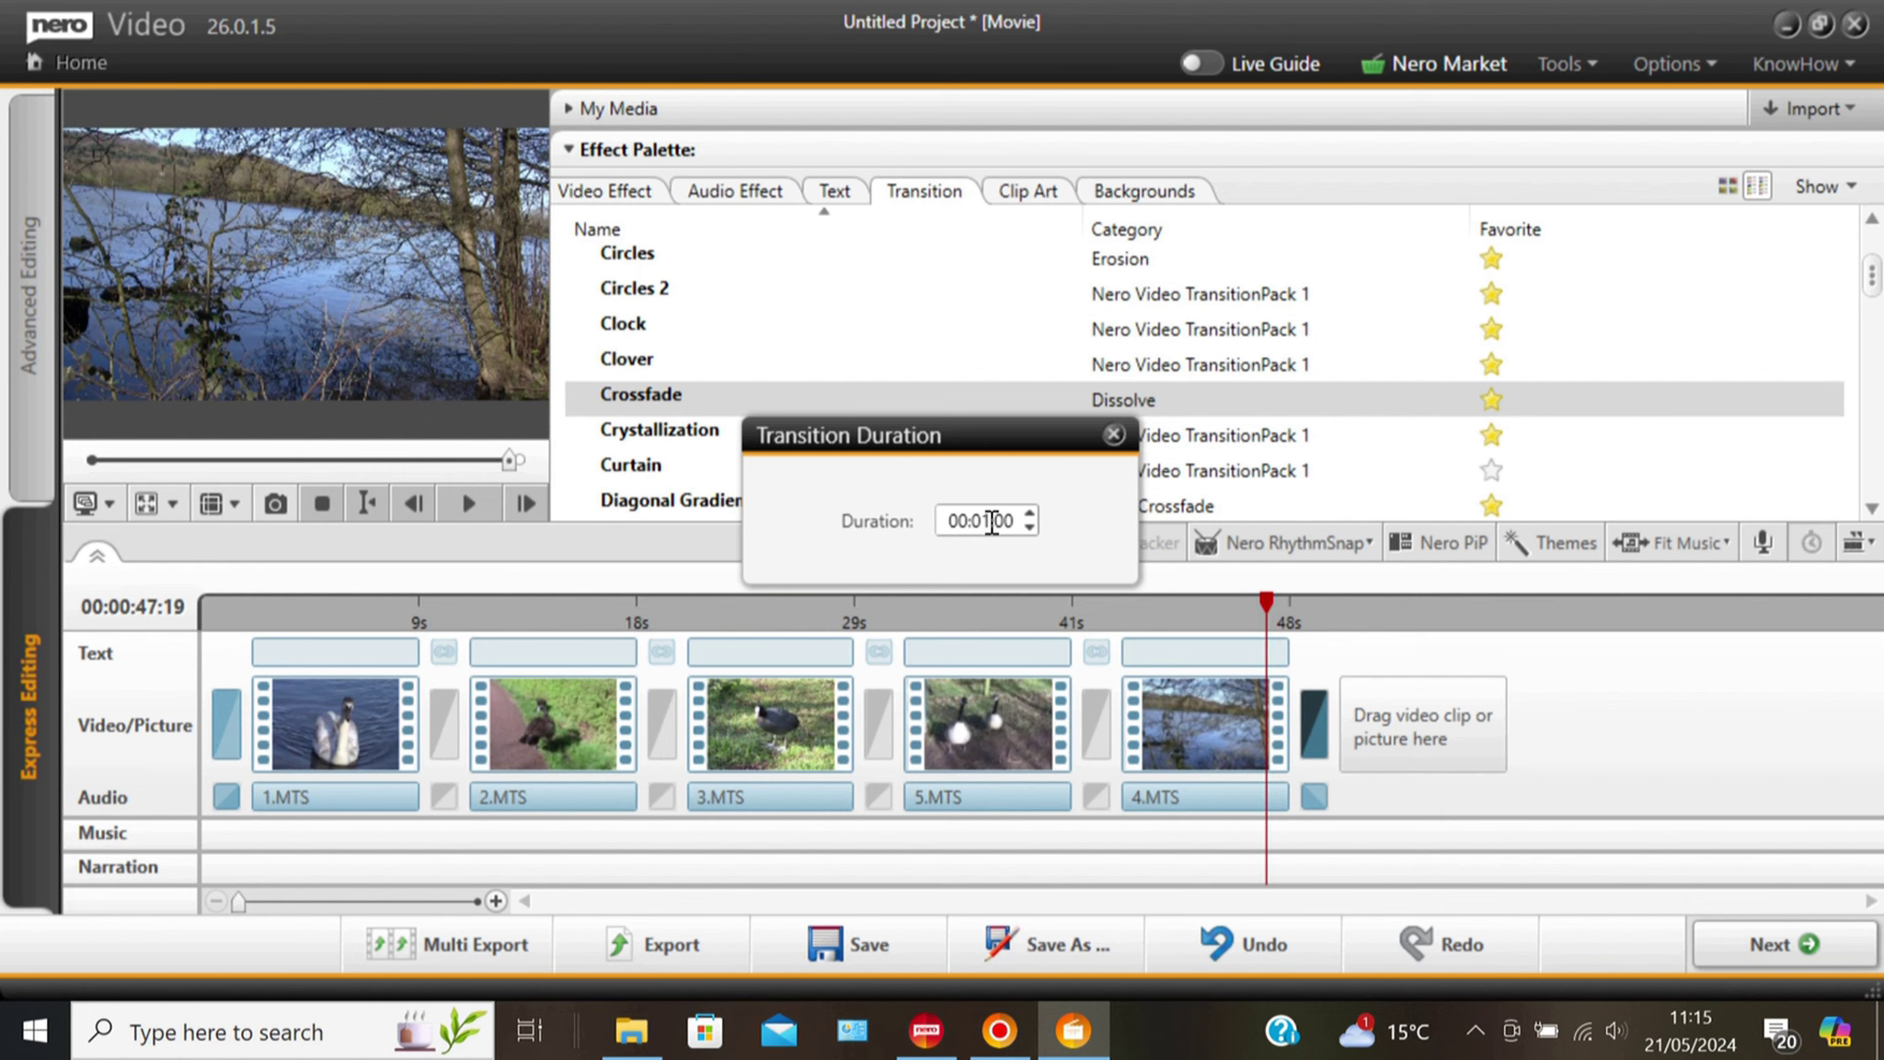
key("Return")
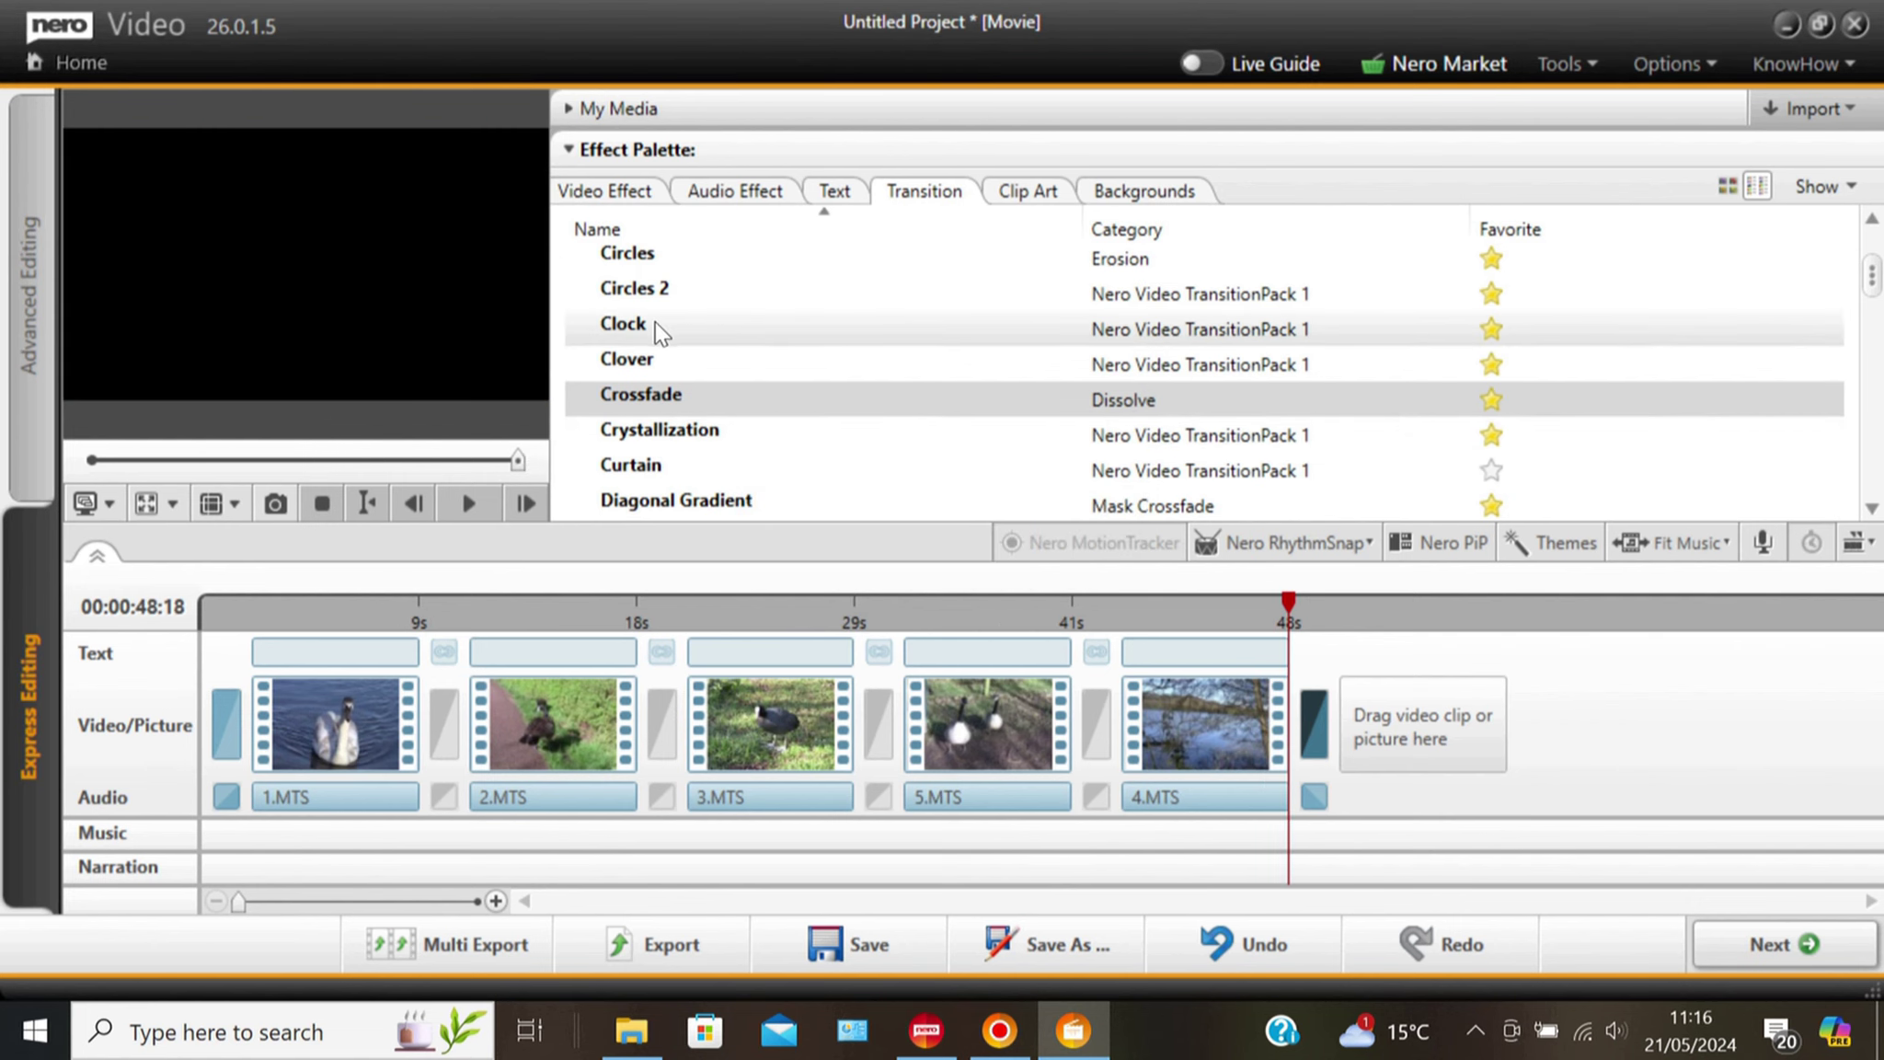
Place Clock between 1.MTS and 2.MTS, Diagonal Gradient after 2.MTS, and a Kaleidoscope transition.
left_click_drag(645, 324, 438, 732)
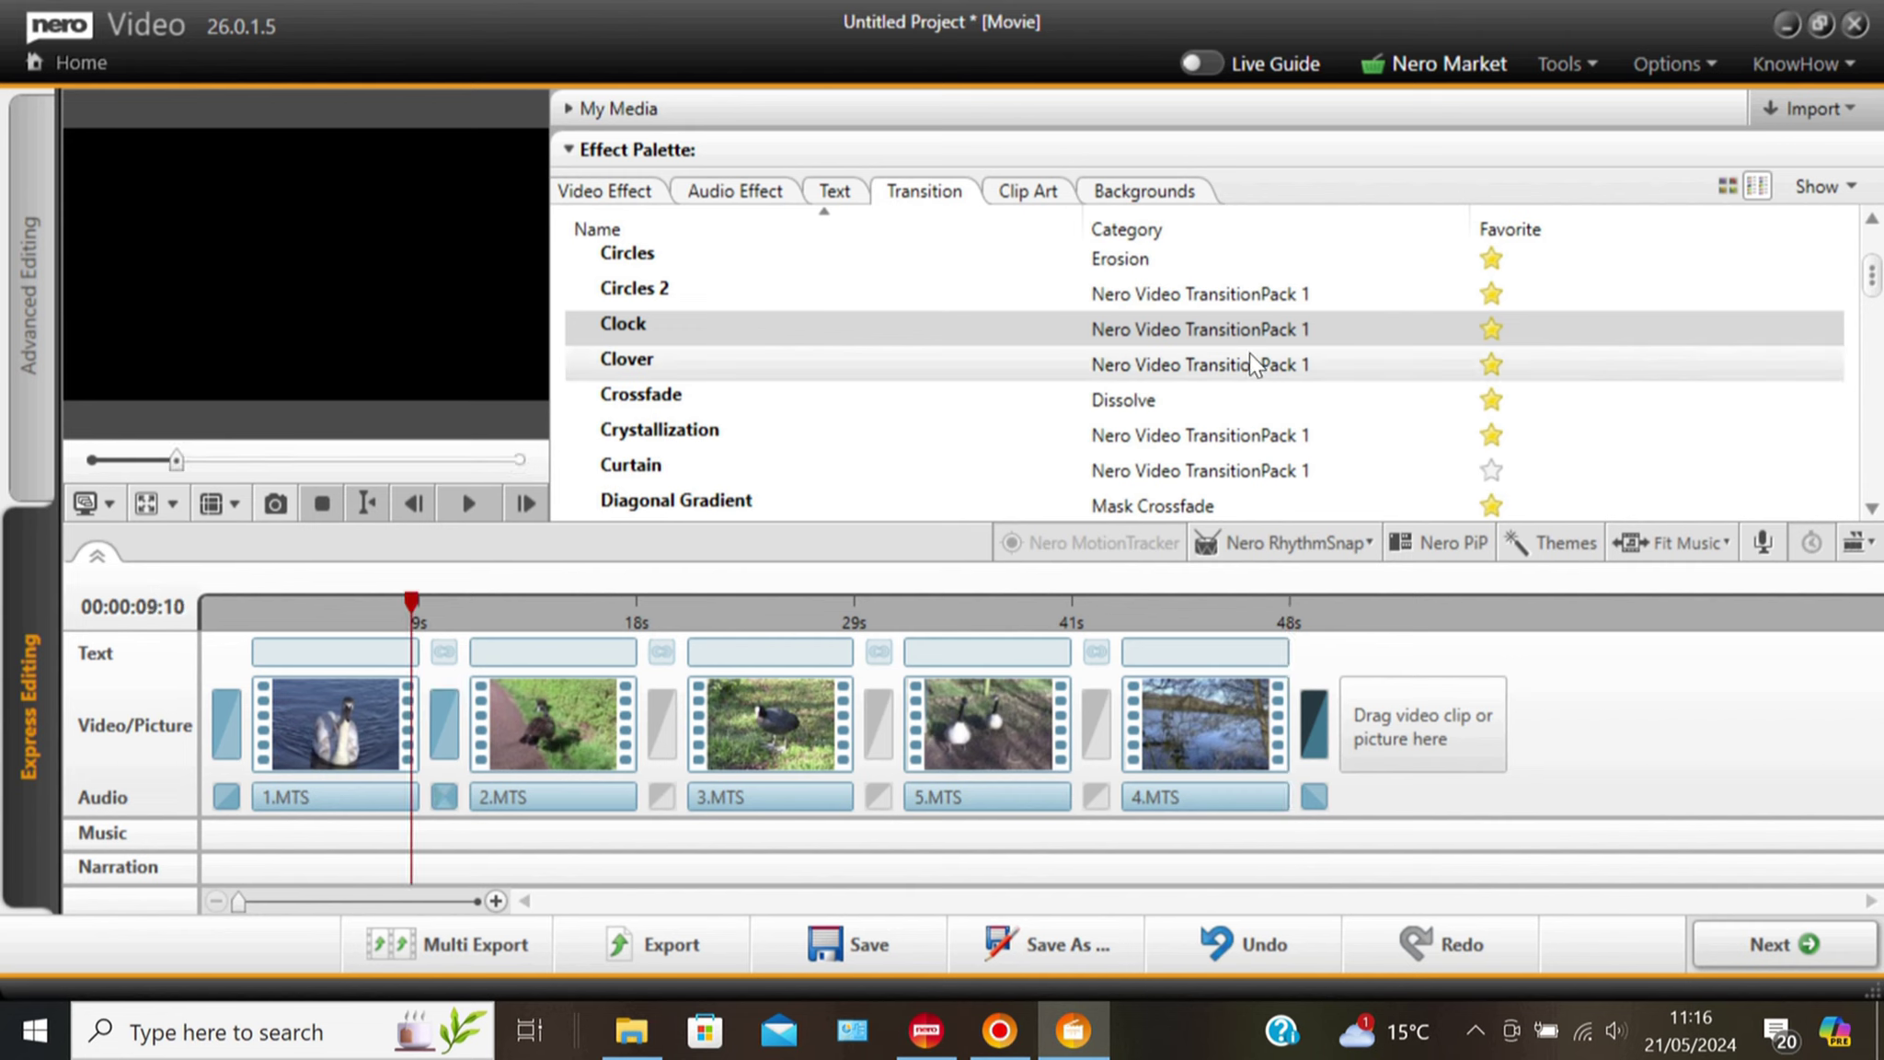
scroll(1265, 360, "down", 2)
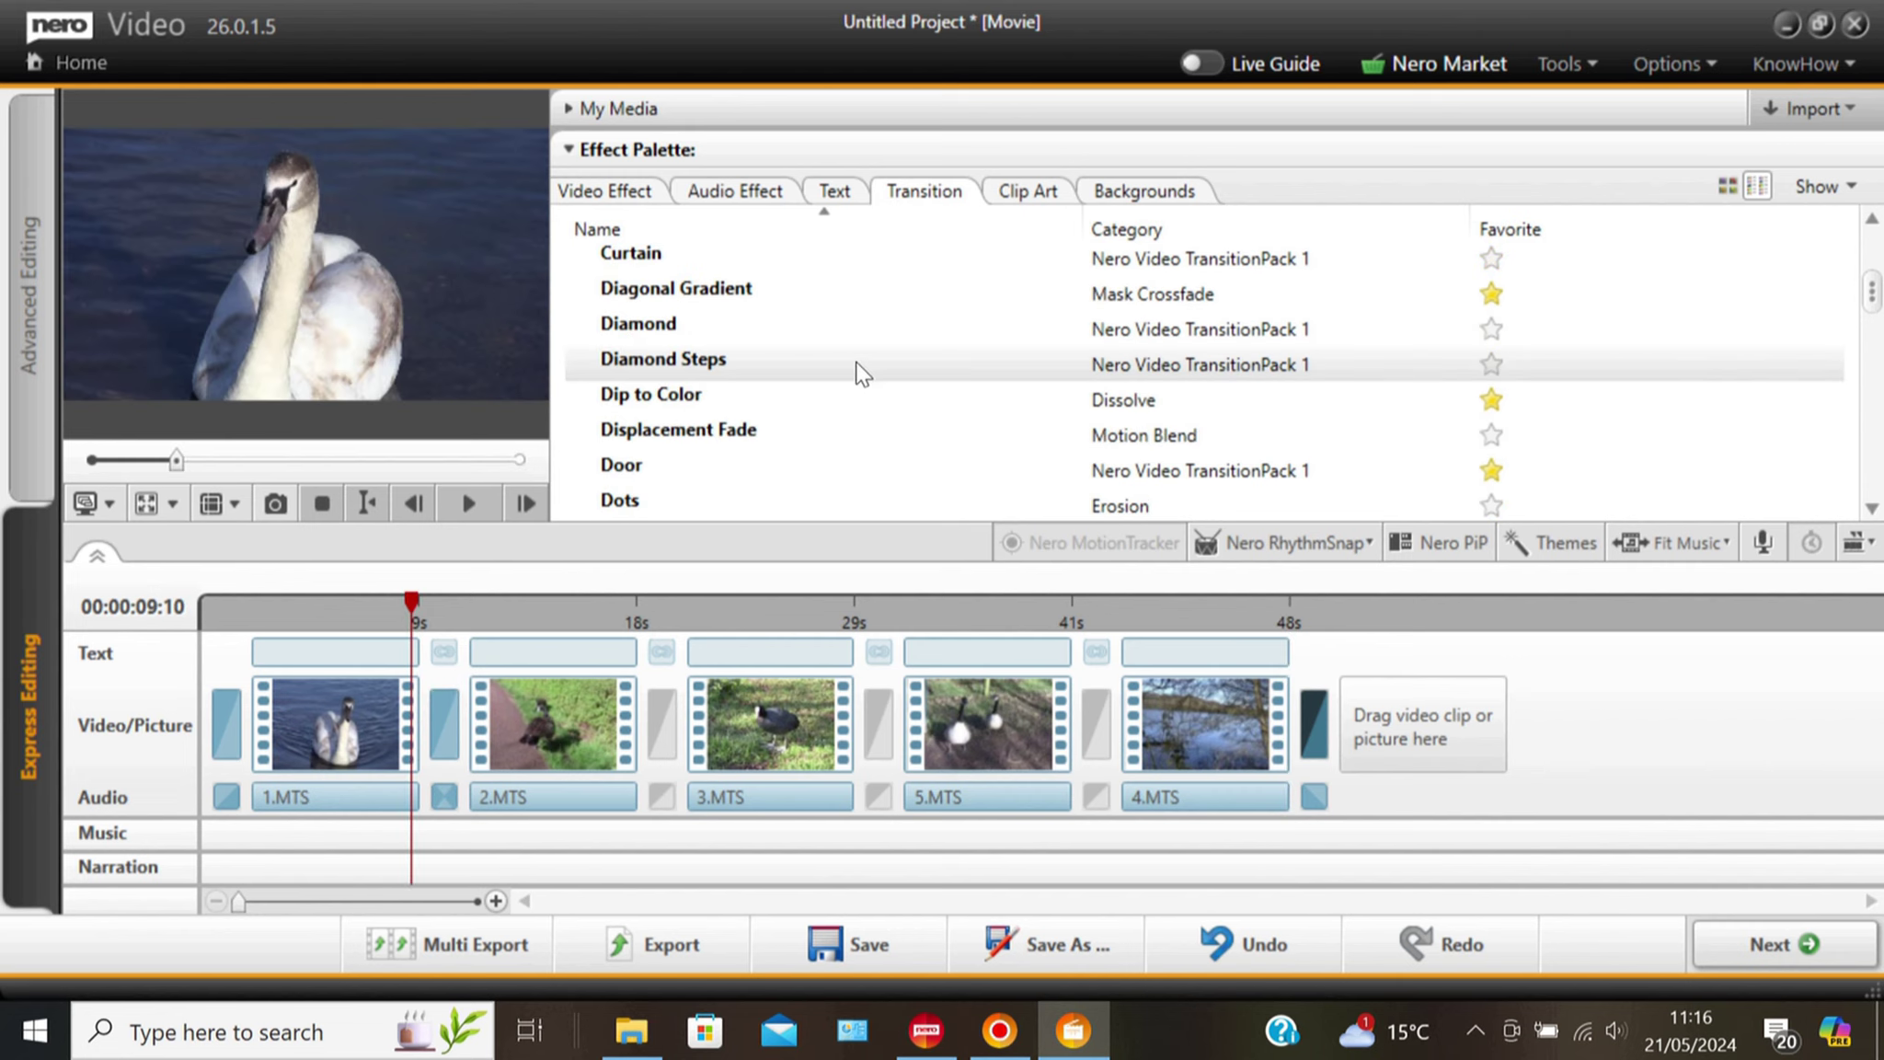
left_click(1497, 360)
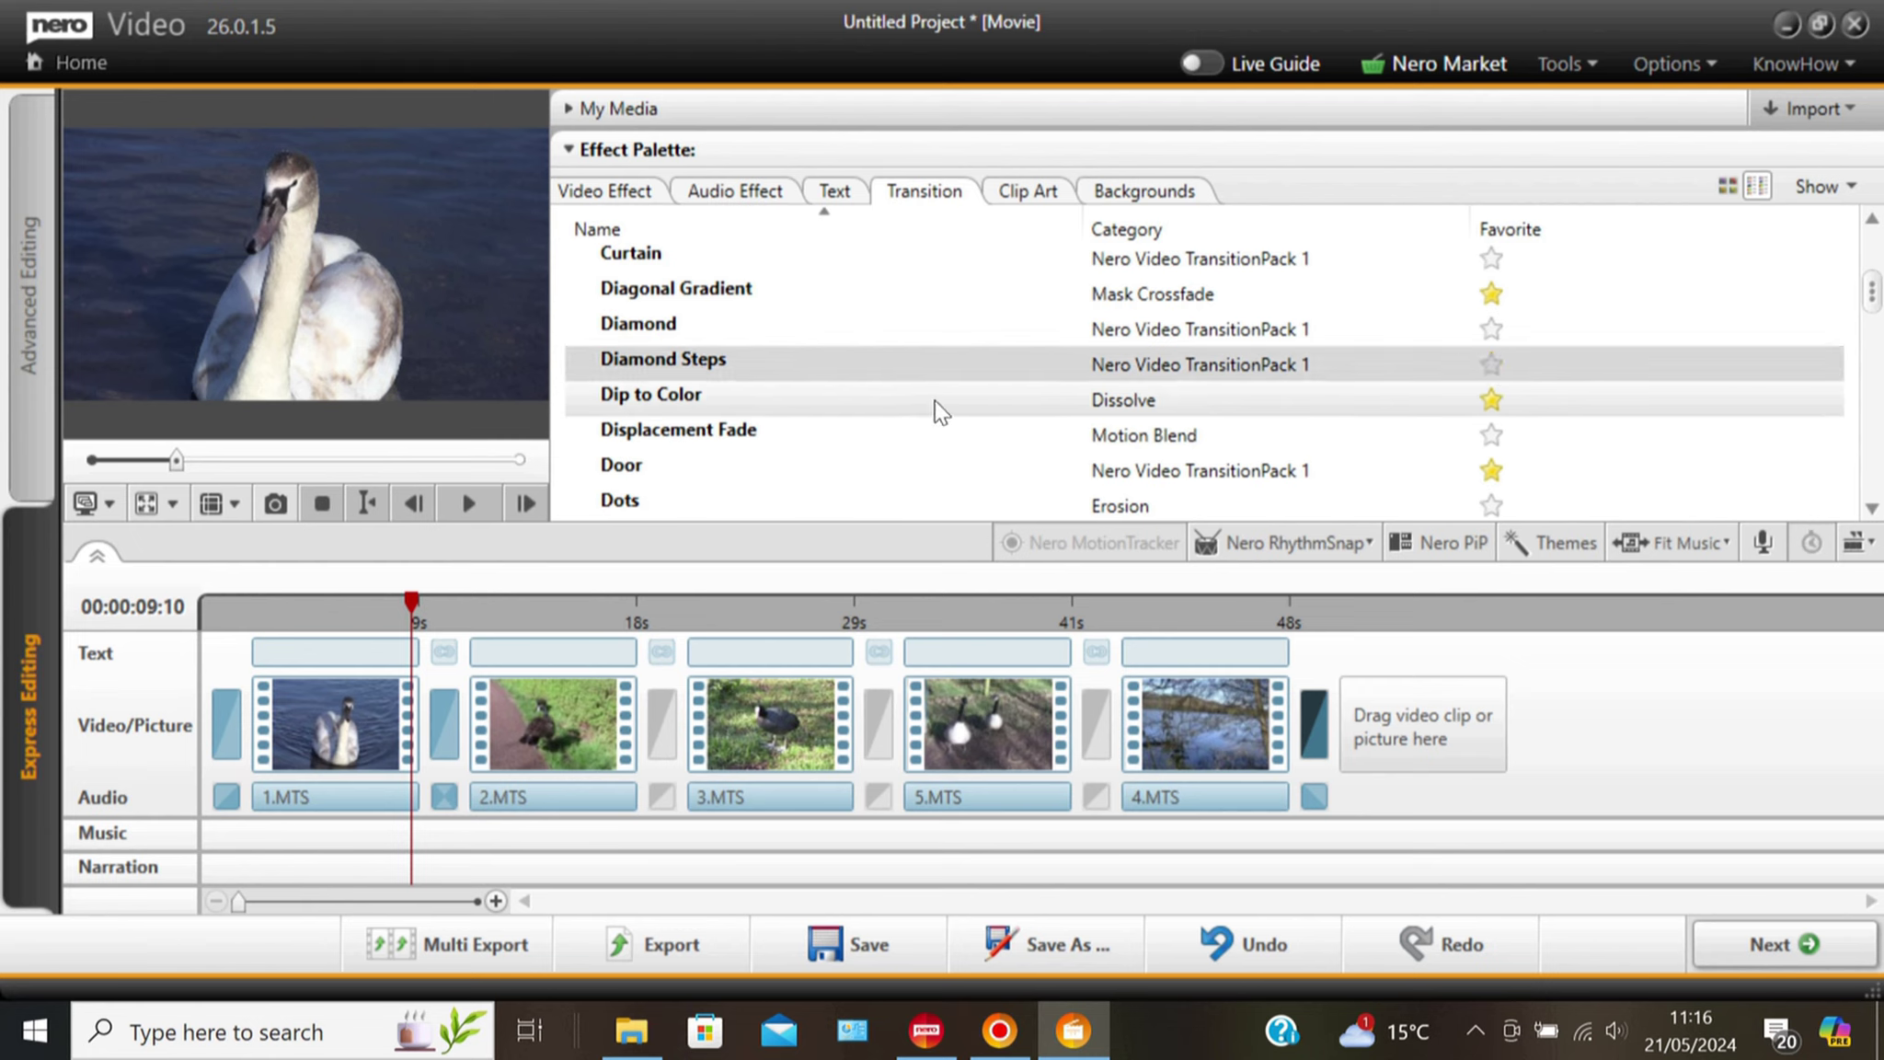
left_click(719, 292)
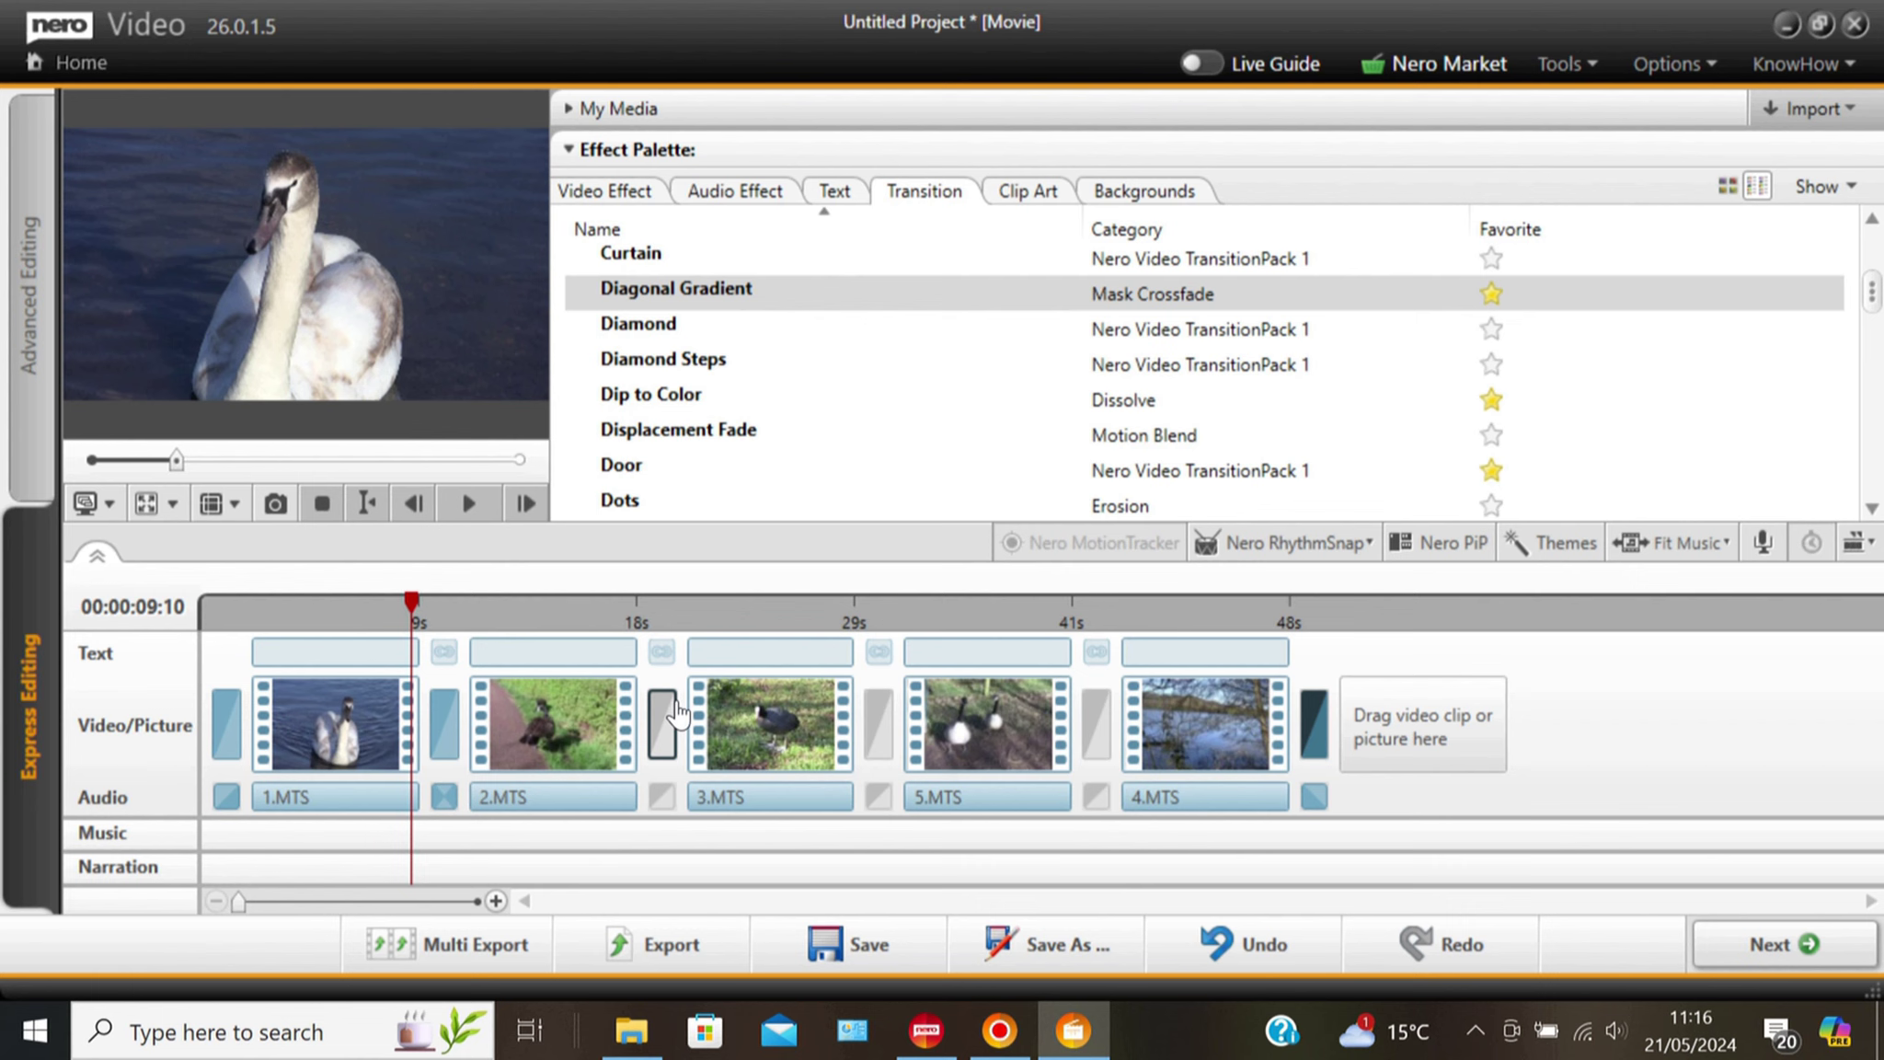
left_click(676, 713)
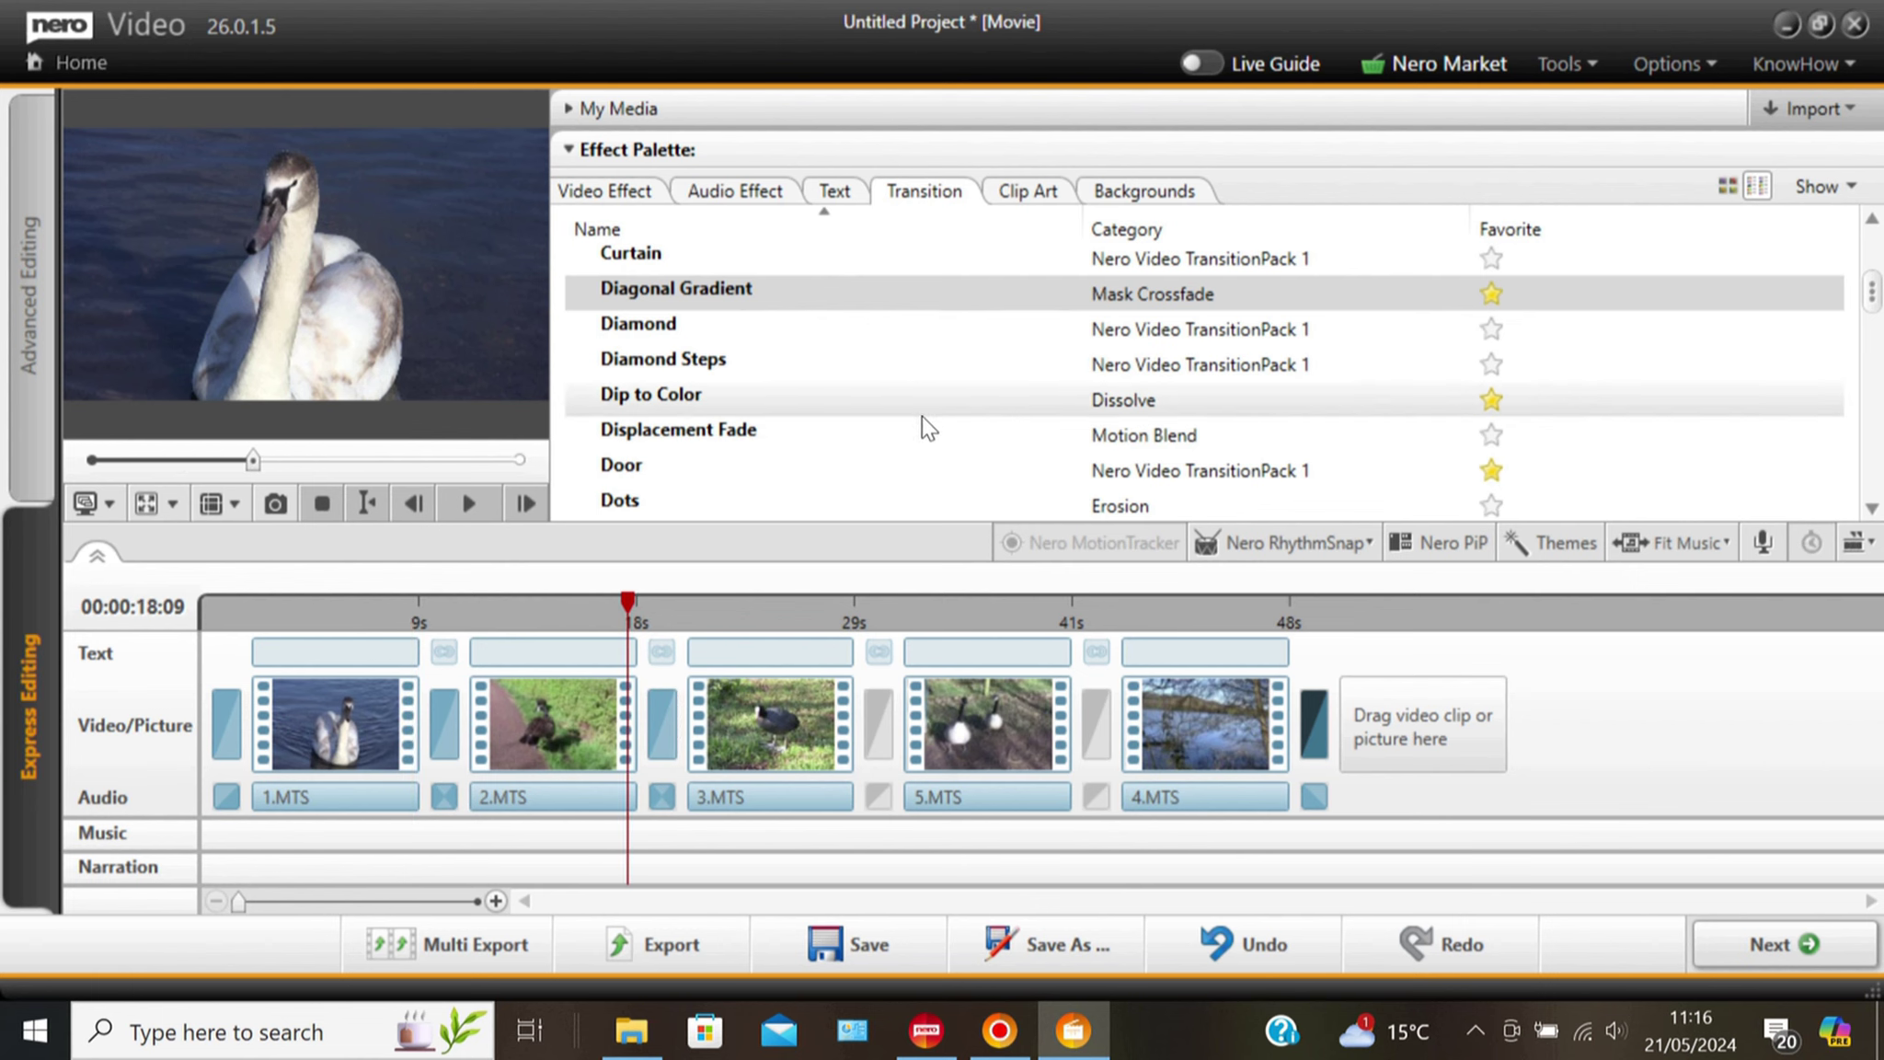
scroll(920, 418, "down", 3)
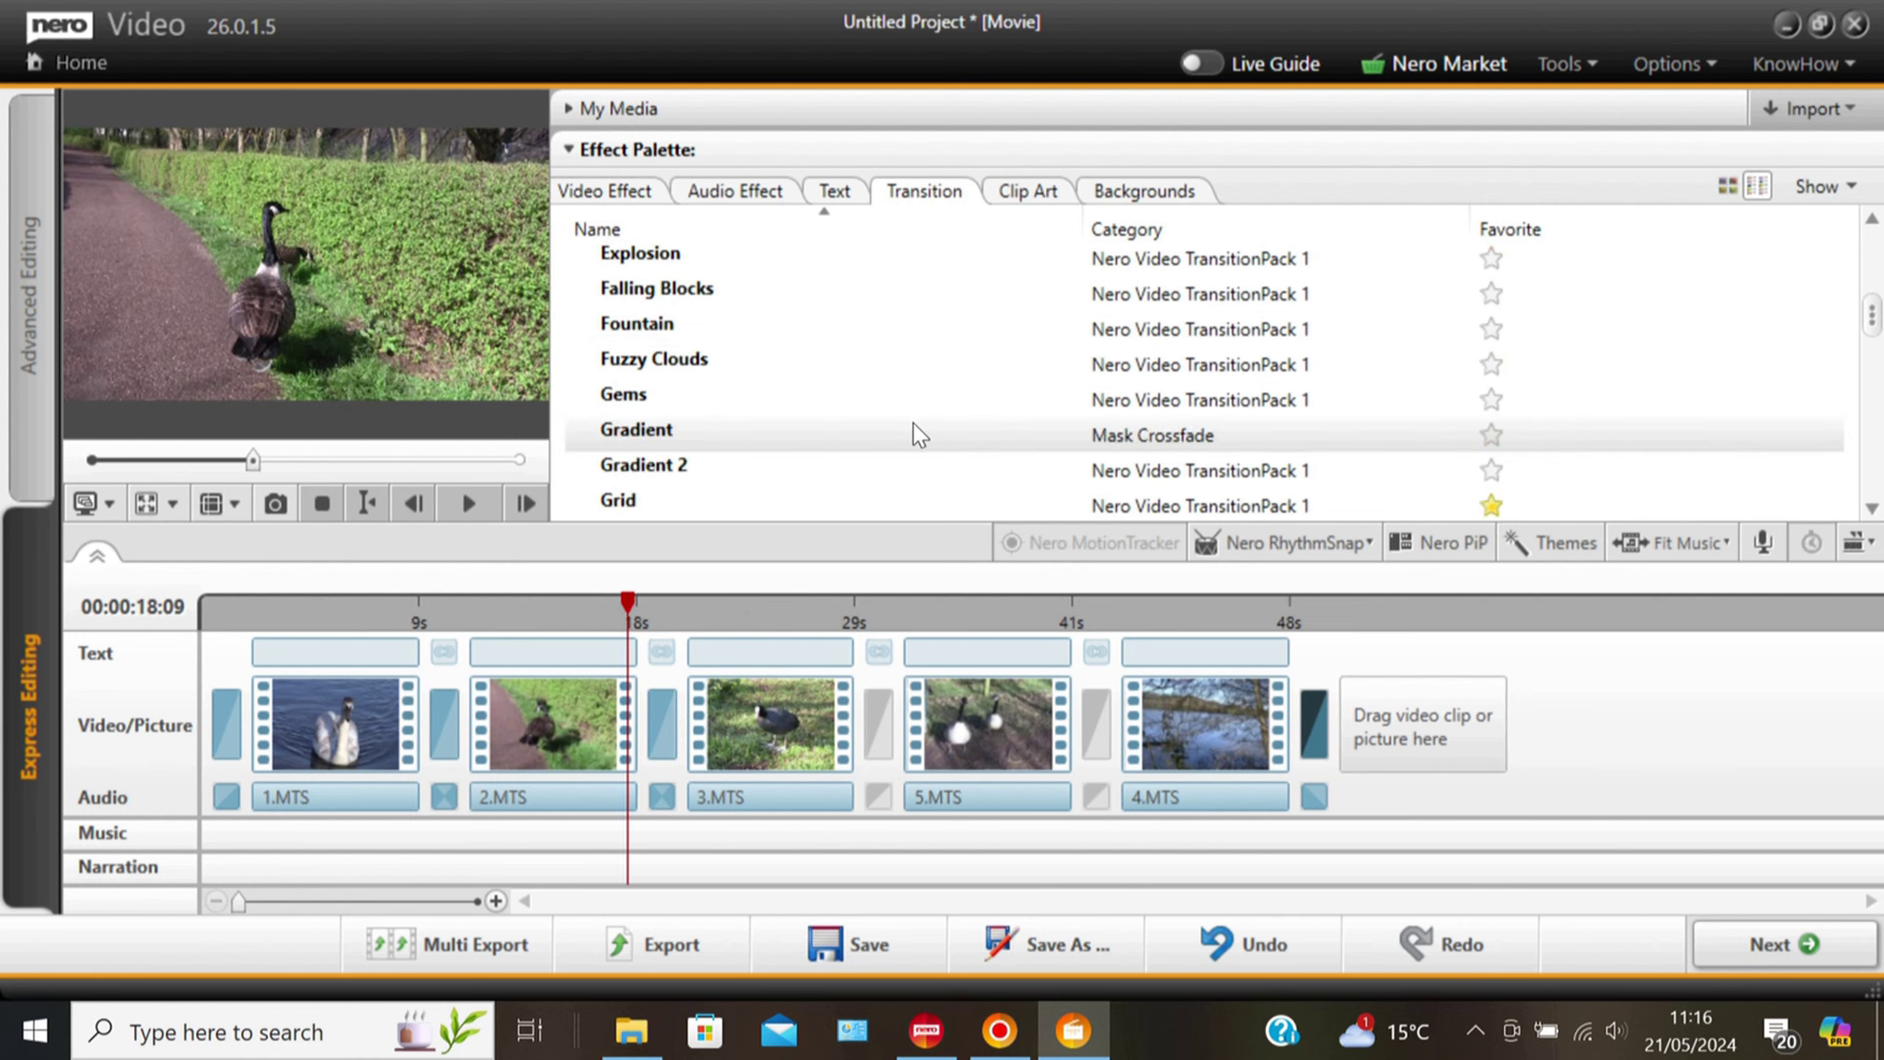
scroll(915, 424, "down", 4)
scroll(906, 428, "up", 1)
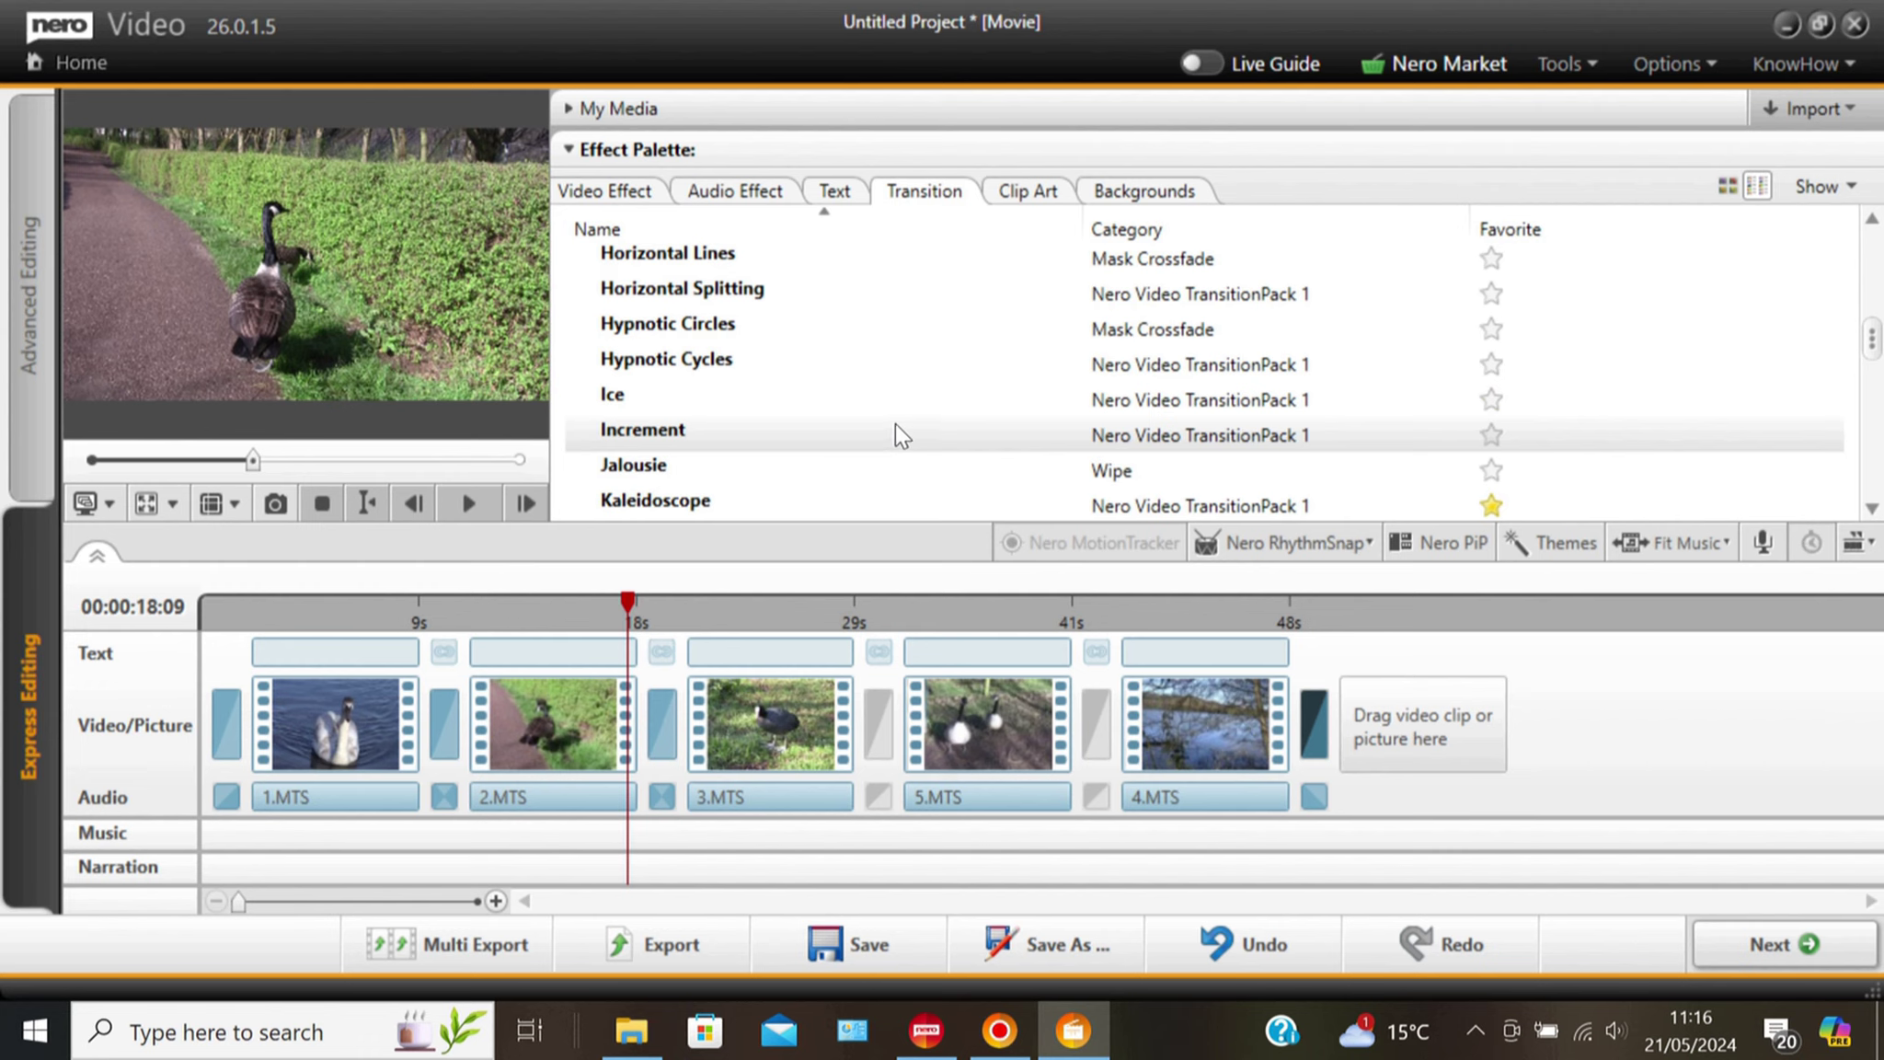
scroll(897, 424, "down", 1)
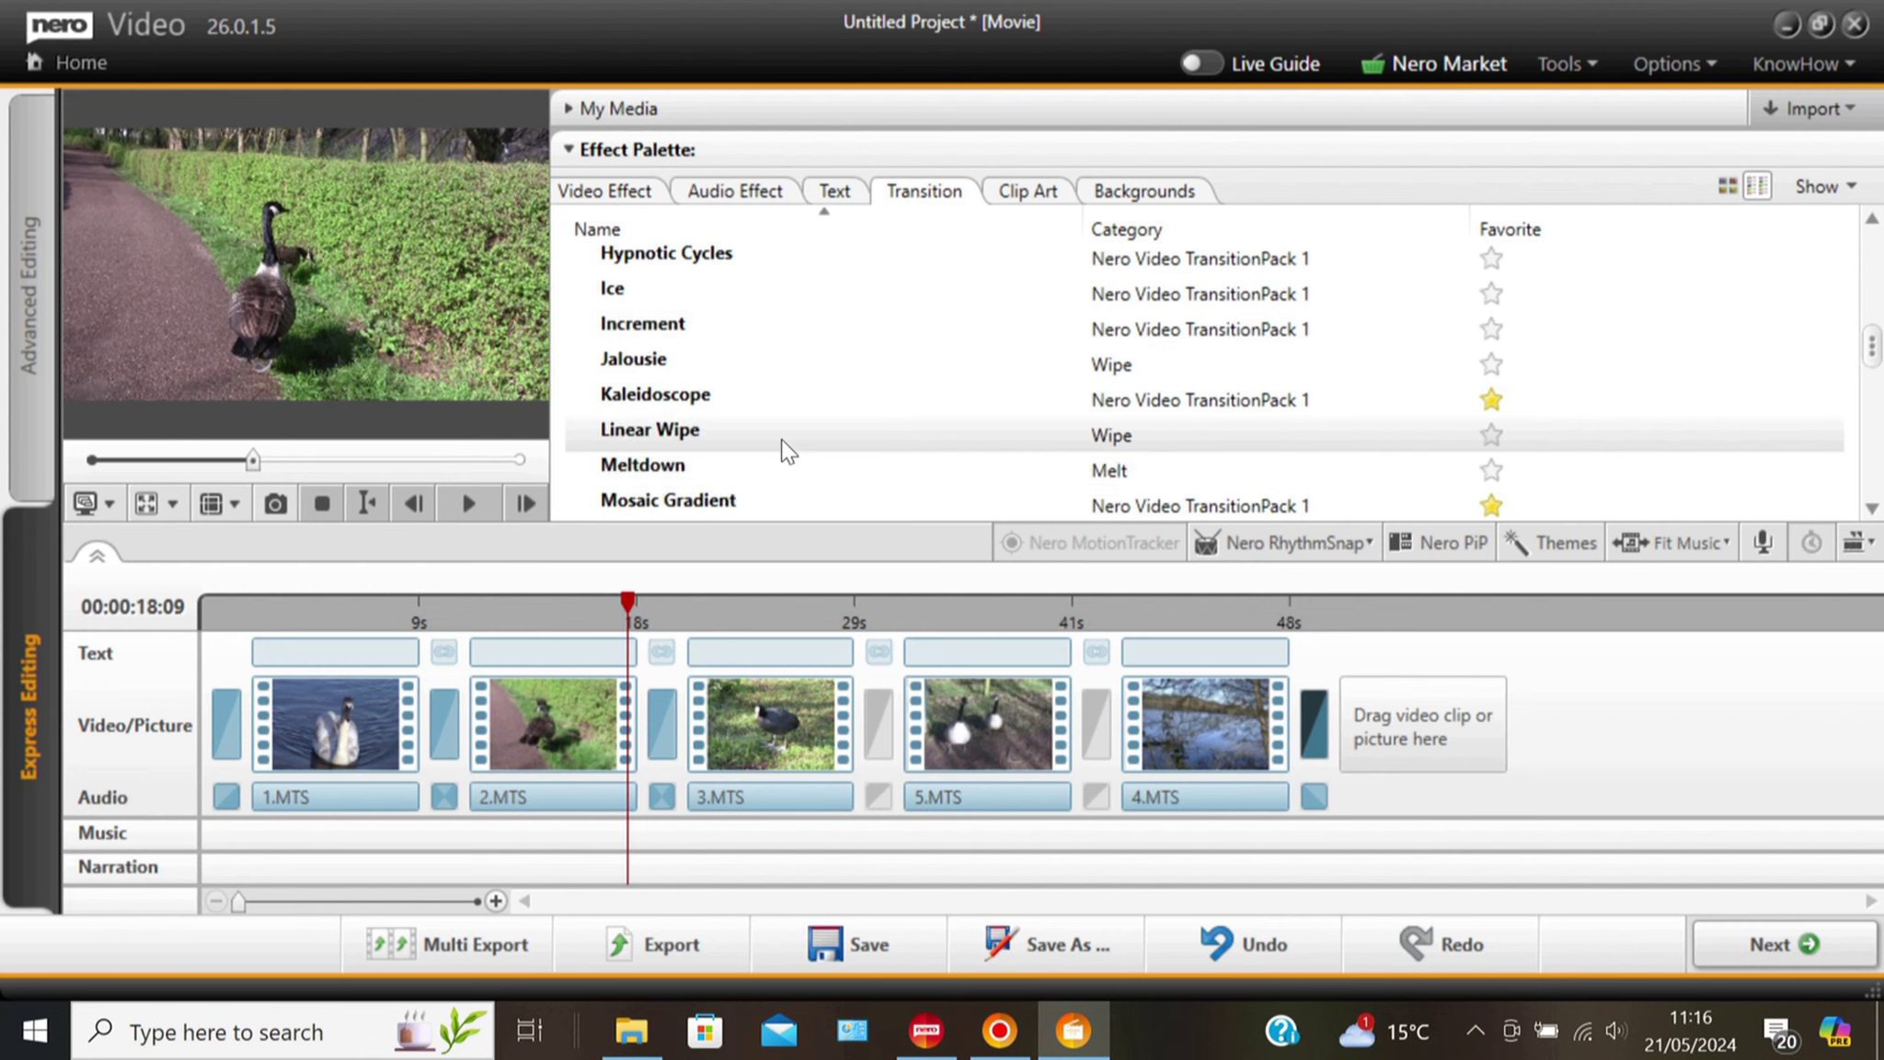
left_click_drag(749, 395, 881, 724)
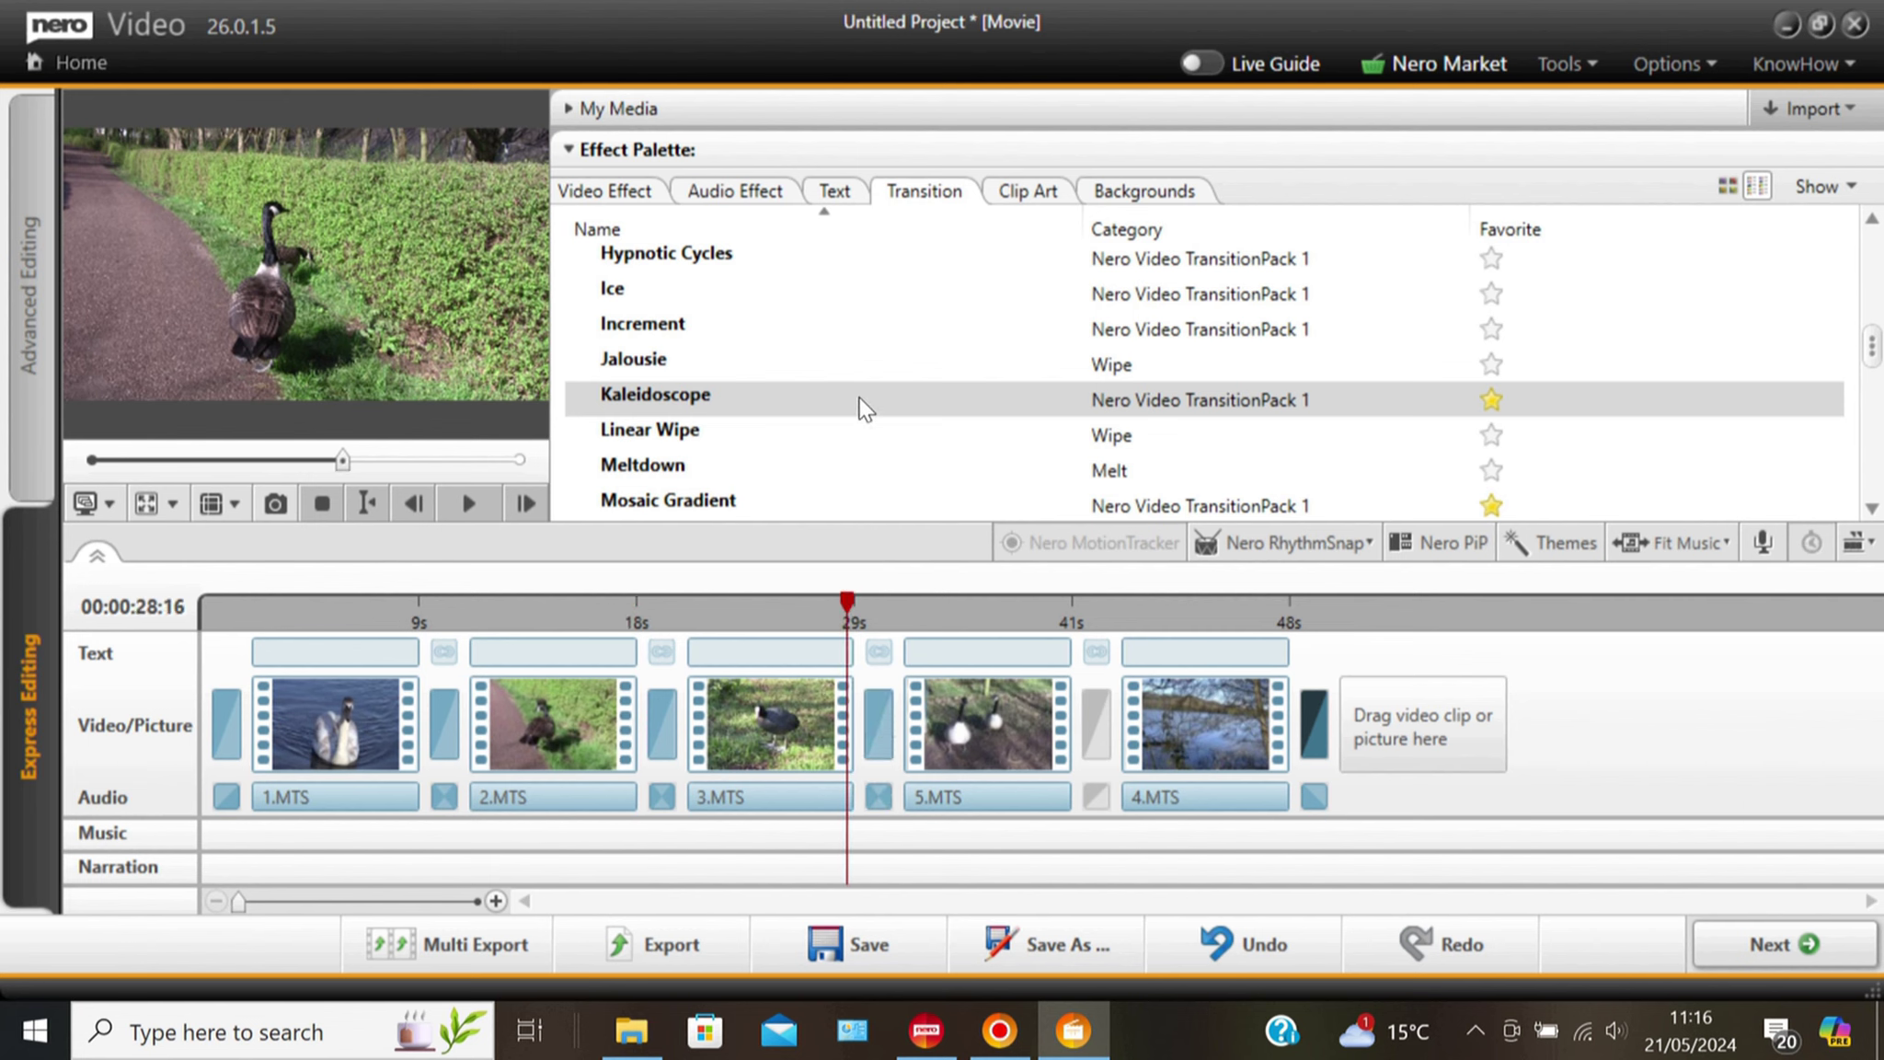
Place Origami between 5.MTS and 4.MTS, leaving its duration at 00:01:00, and rewind.
scroll(851, 399, "down", 2)
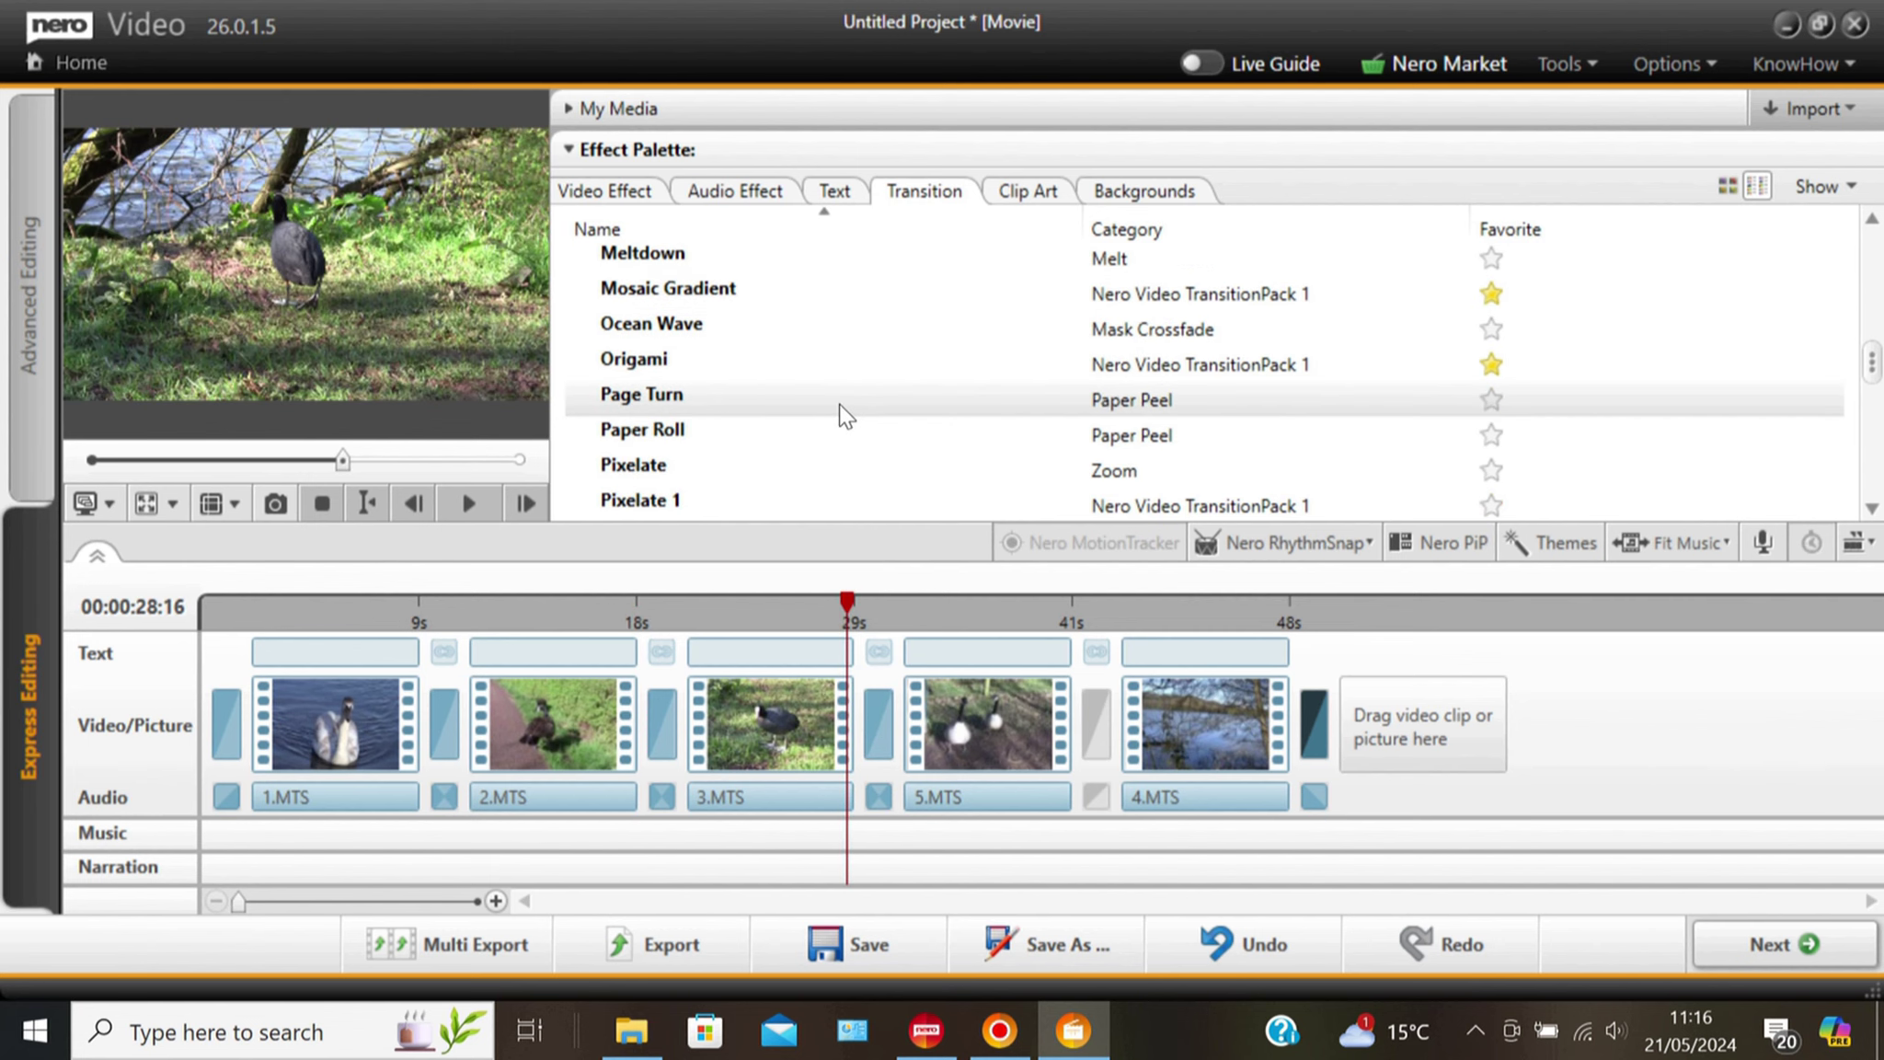
left_click(656, 366)
left_click_drag(962, 517, 1095, 710)
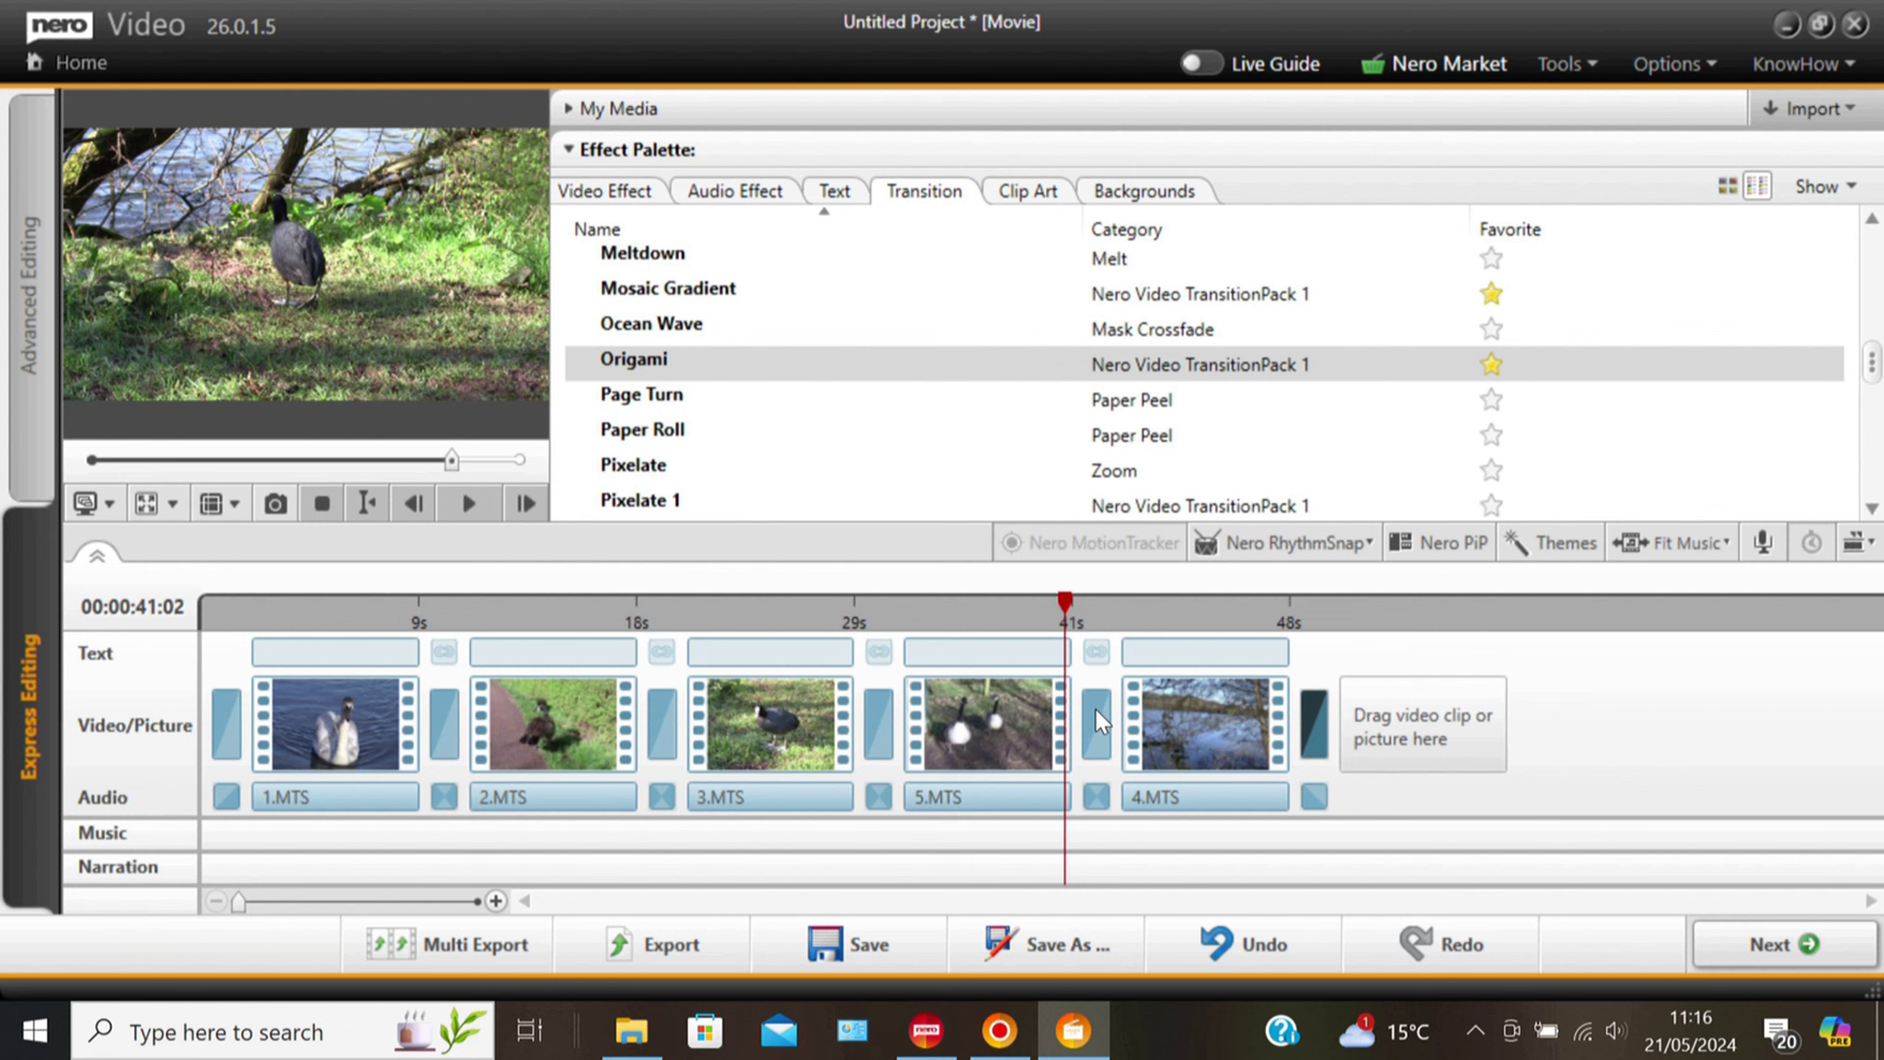
right_click(1095, 722)
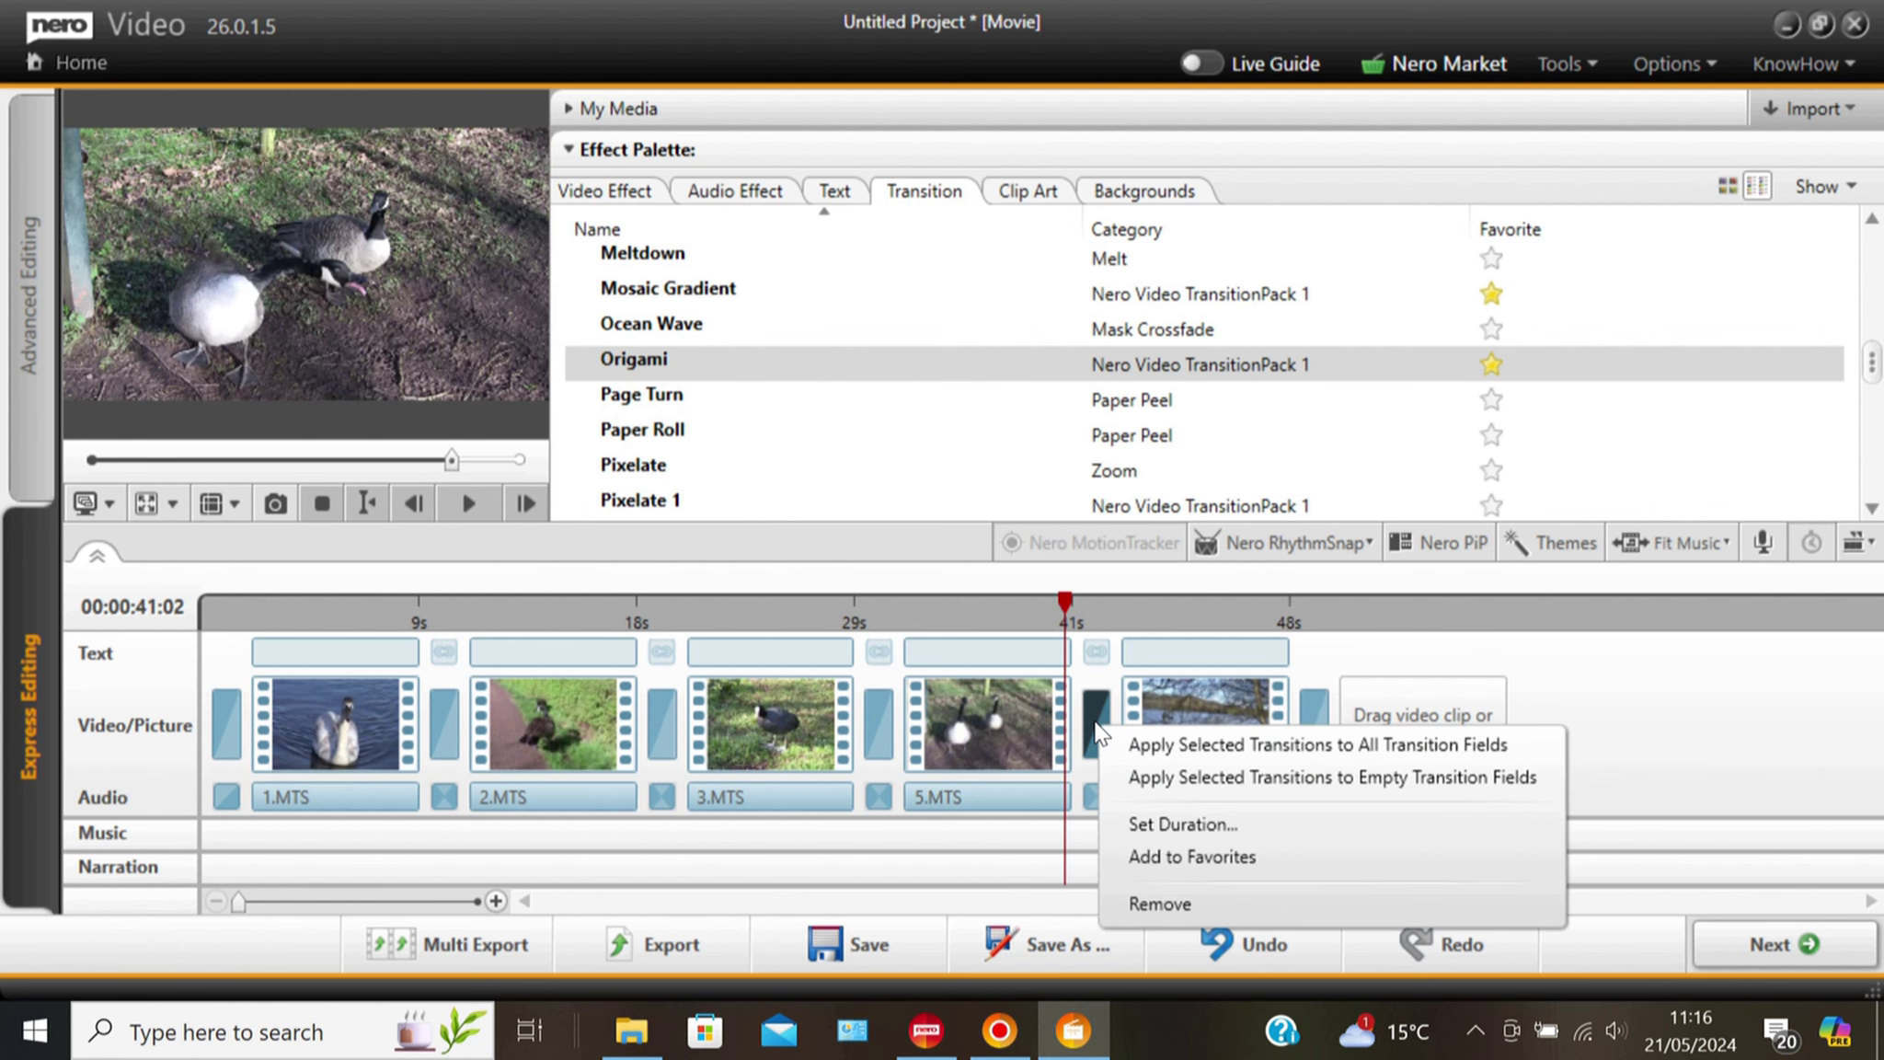
left_click(1121, 827)
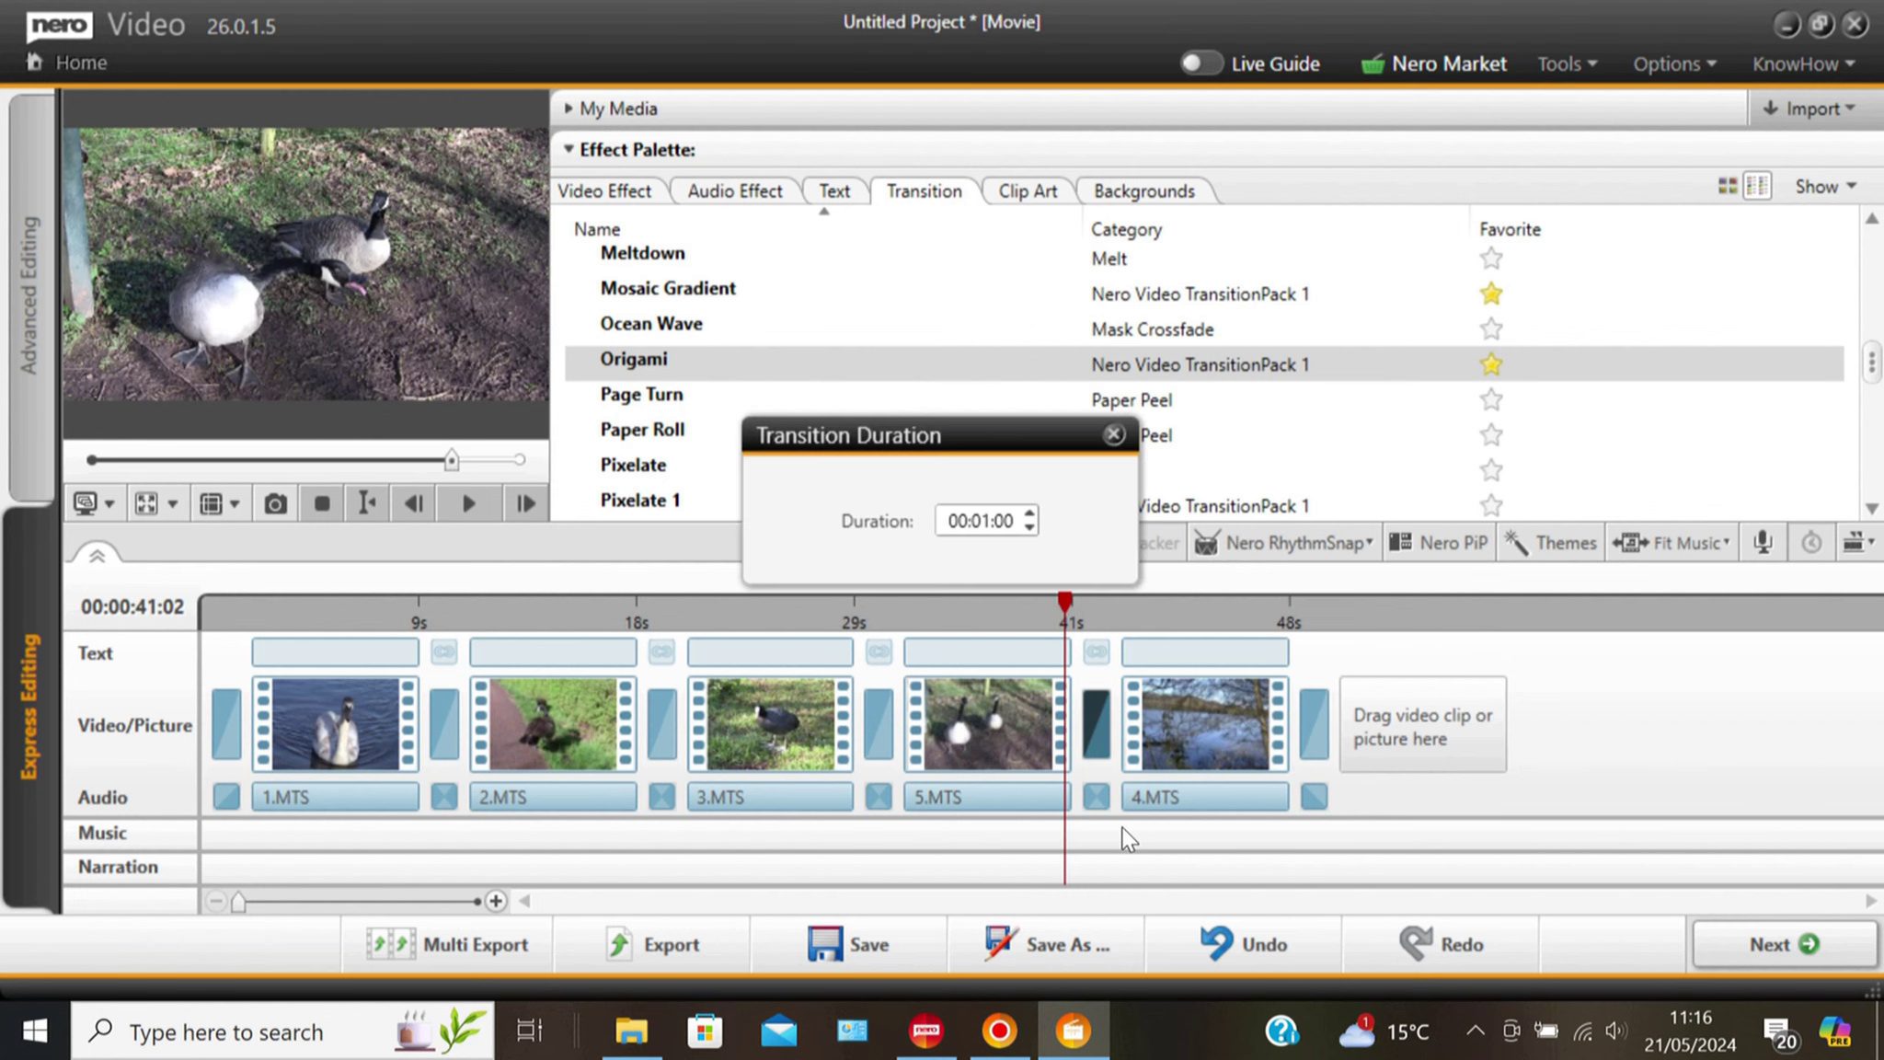
left_click(1114, 434)
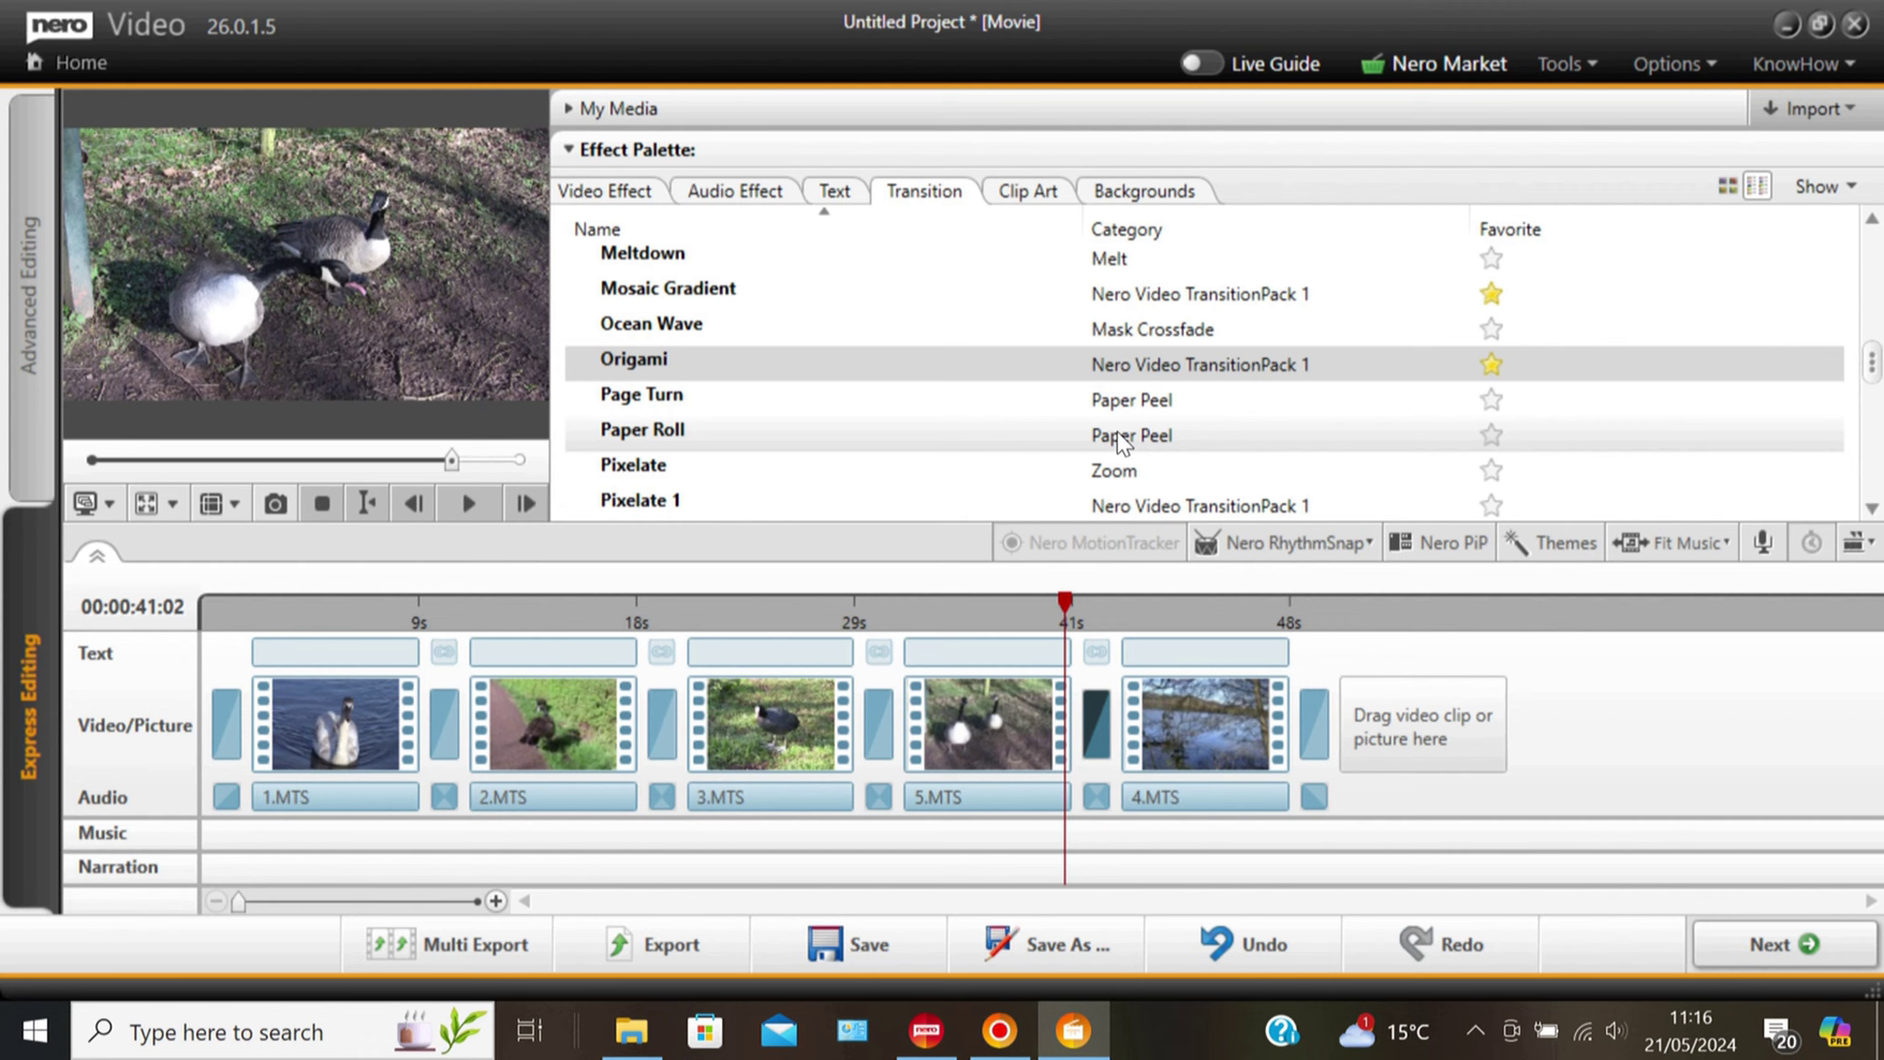
left_click_drag(115, 466, 93, 465)
Stop the preview and play the movie back from its start.
left_click(324, 506)
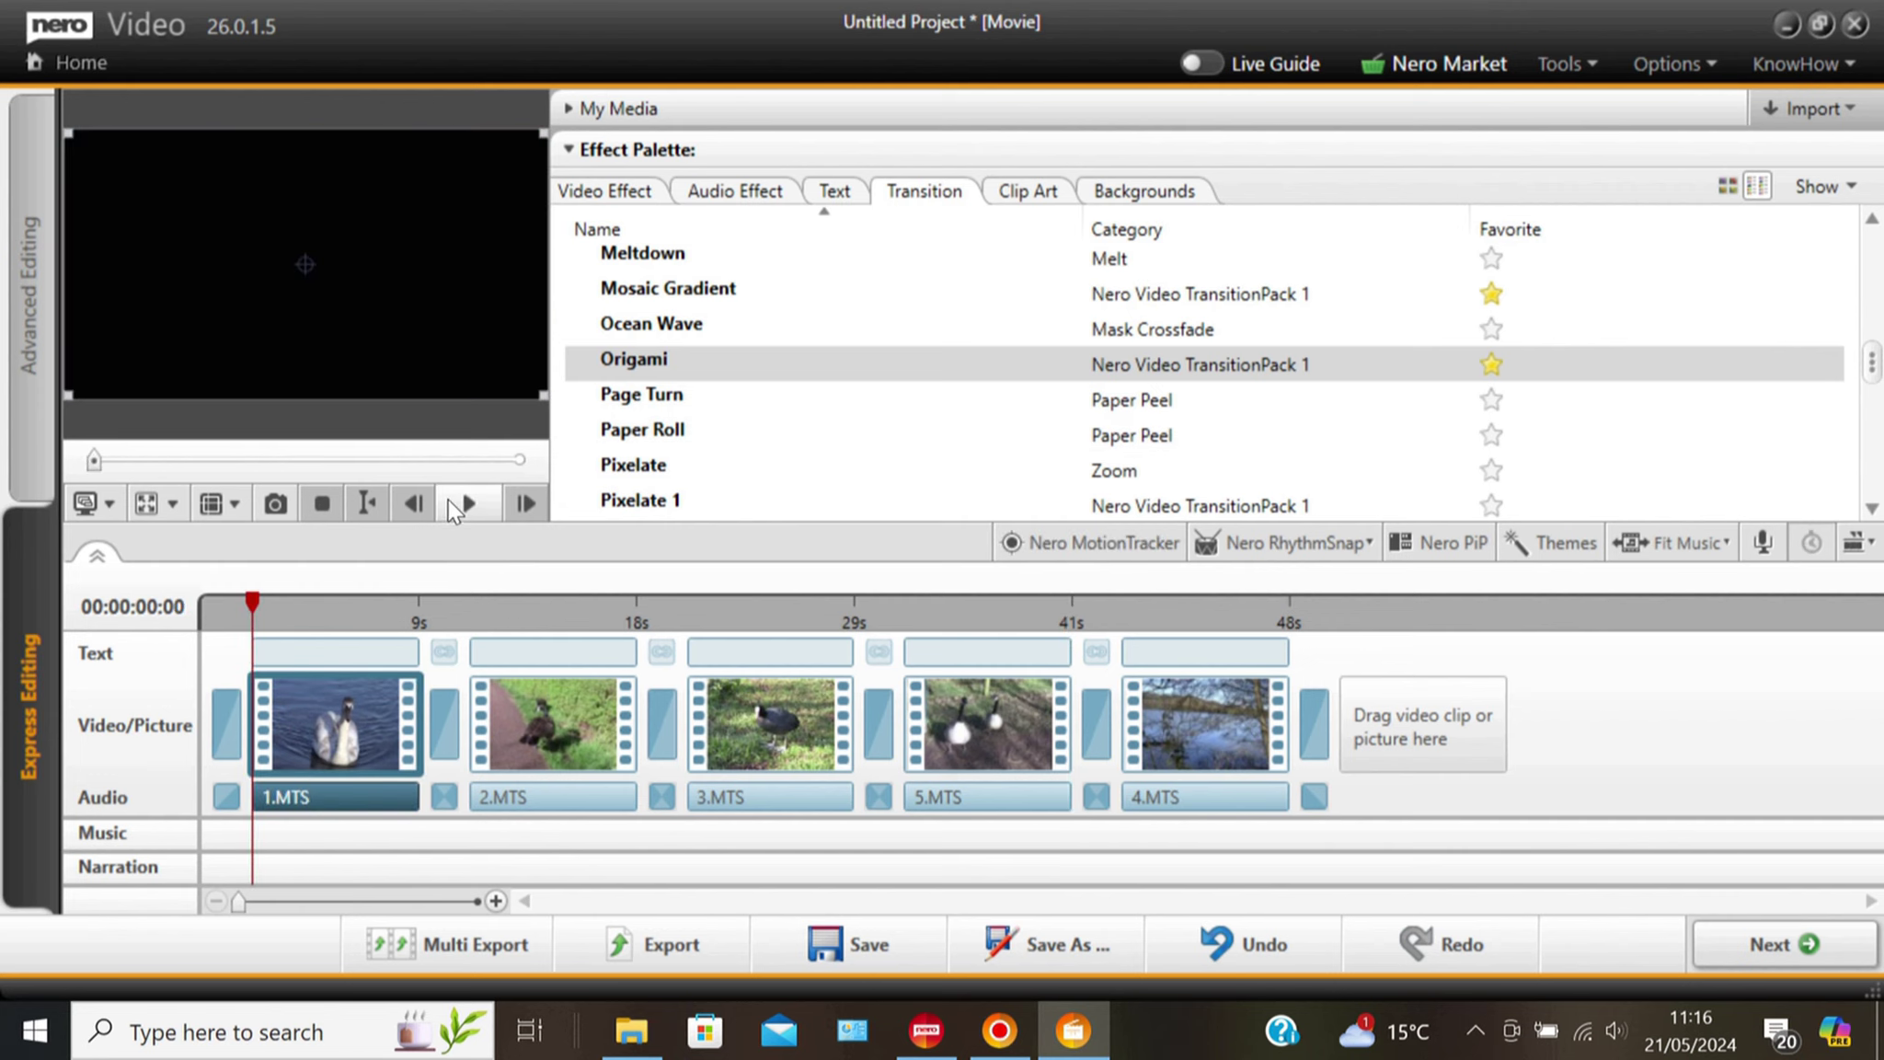
left_click(468, 504)
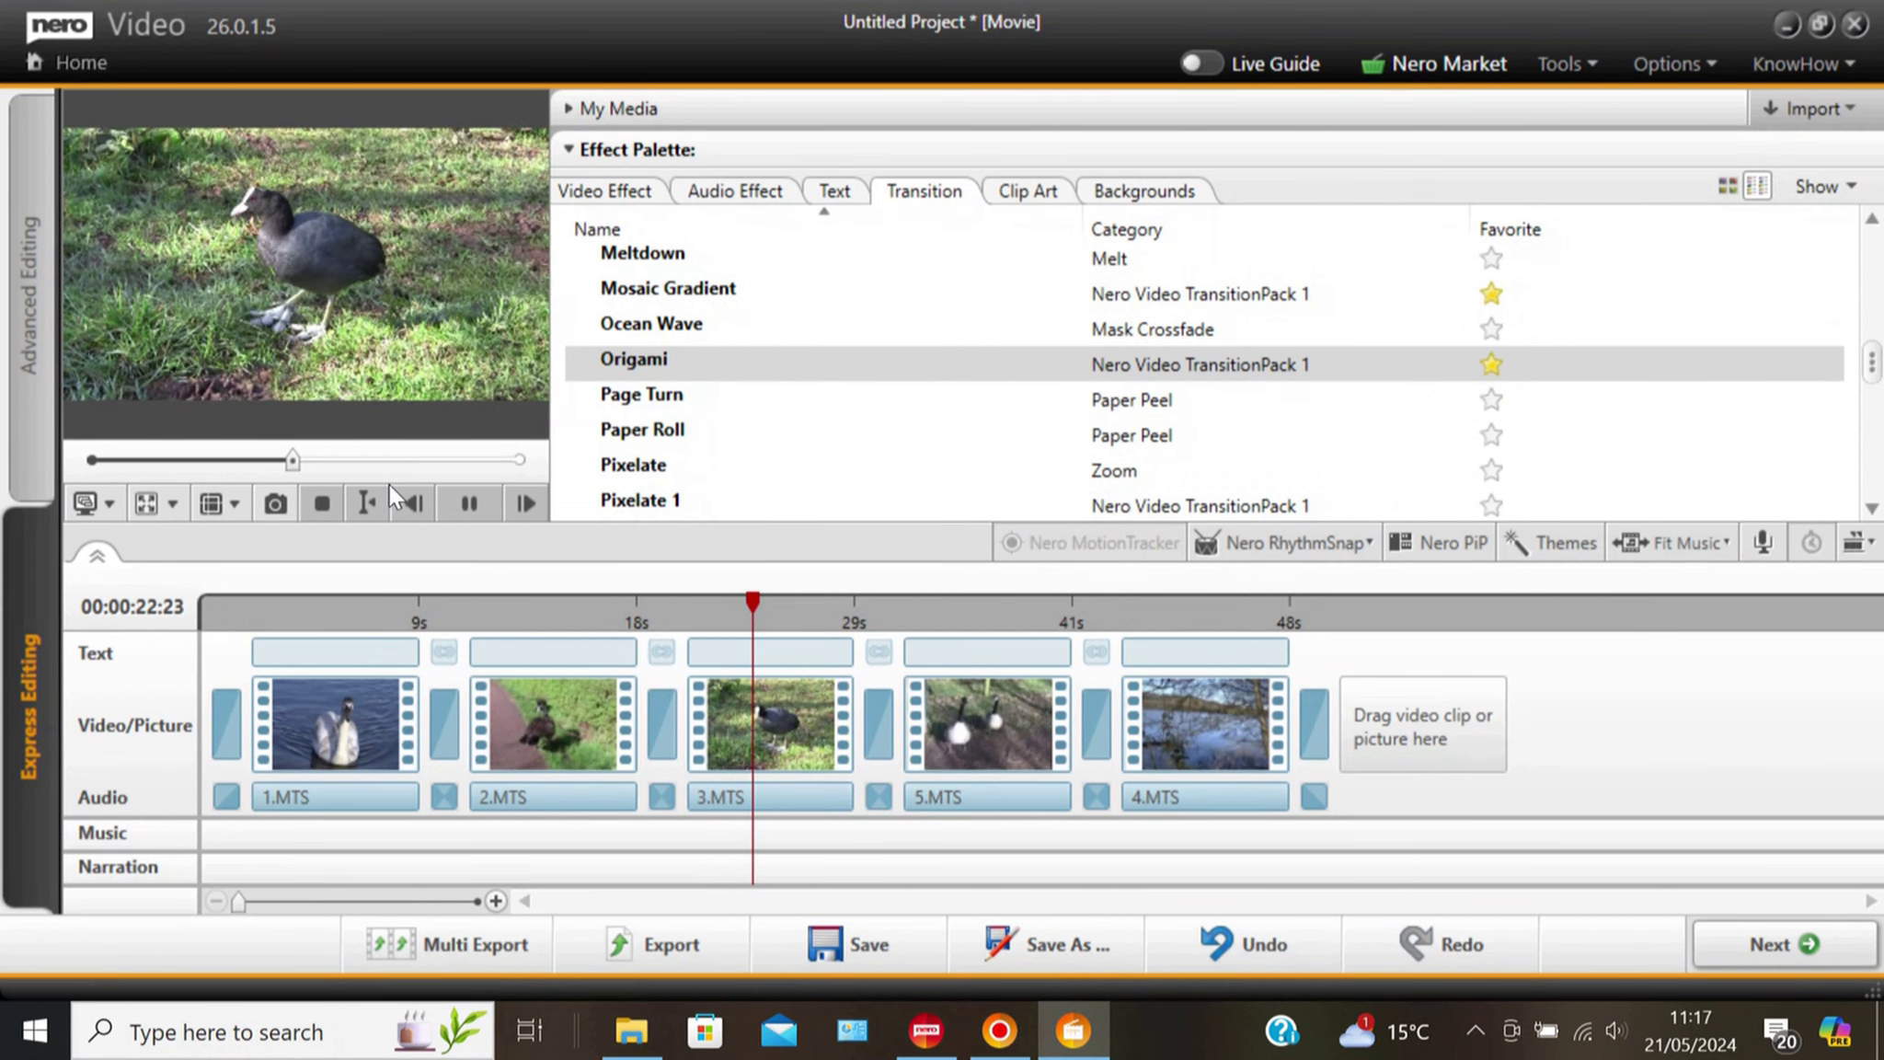
Stop playback and lower clip audio, setting 1.MTS to 12 and 4.MTS to 10.
left_click(481, 505)
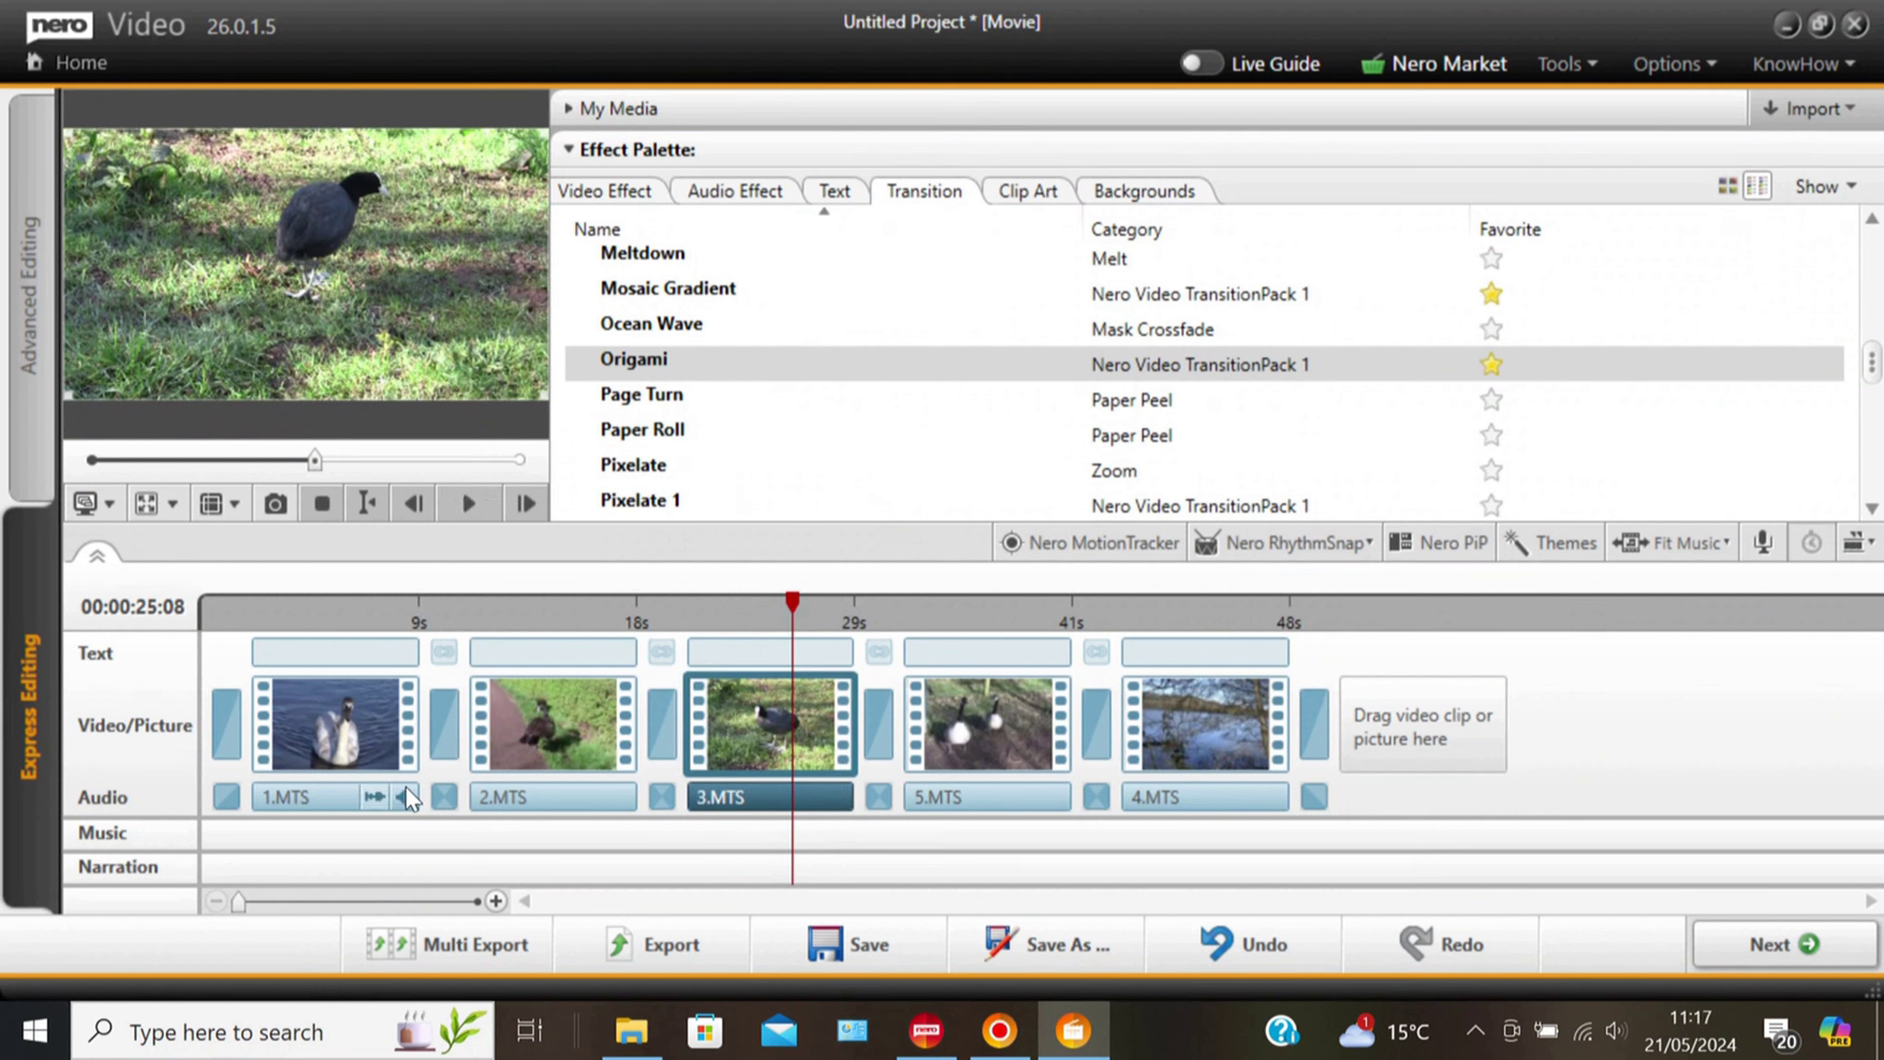
left_click(407, 798)
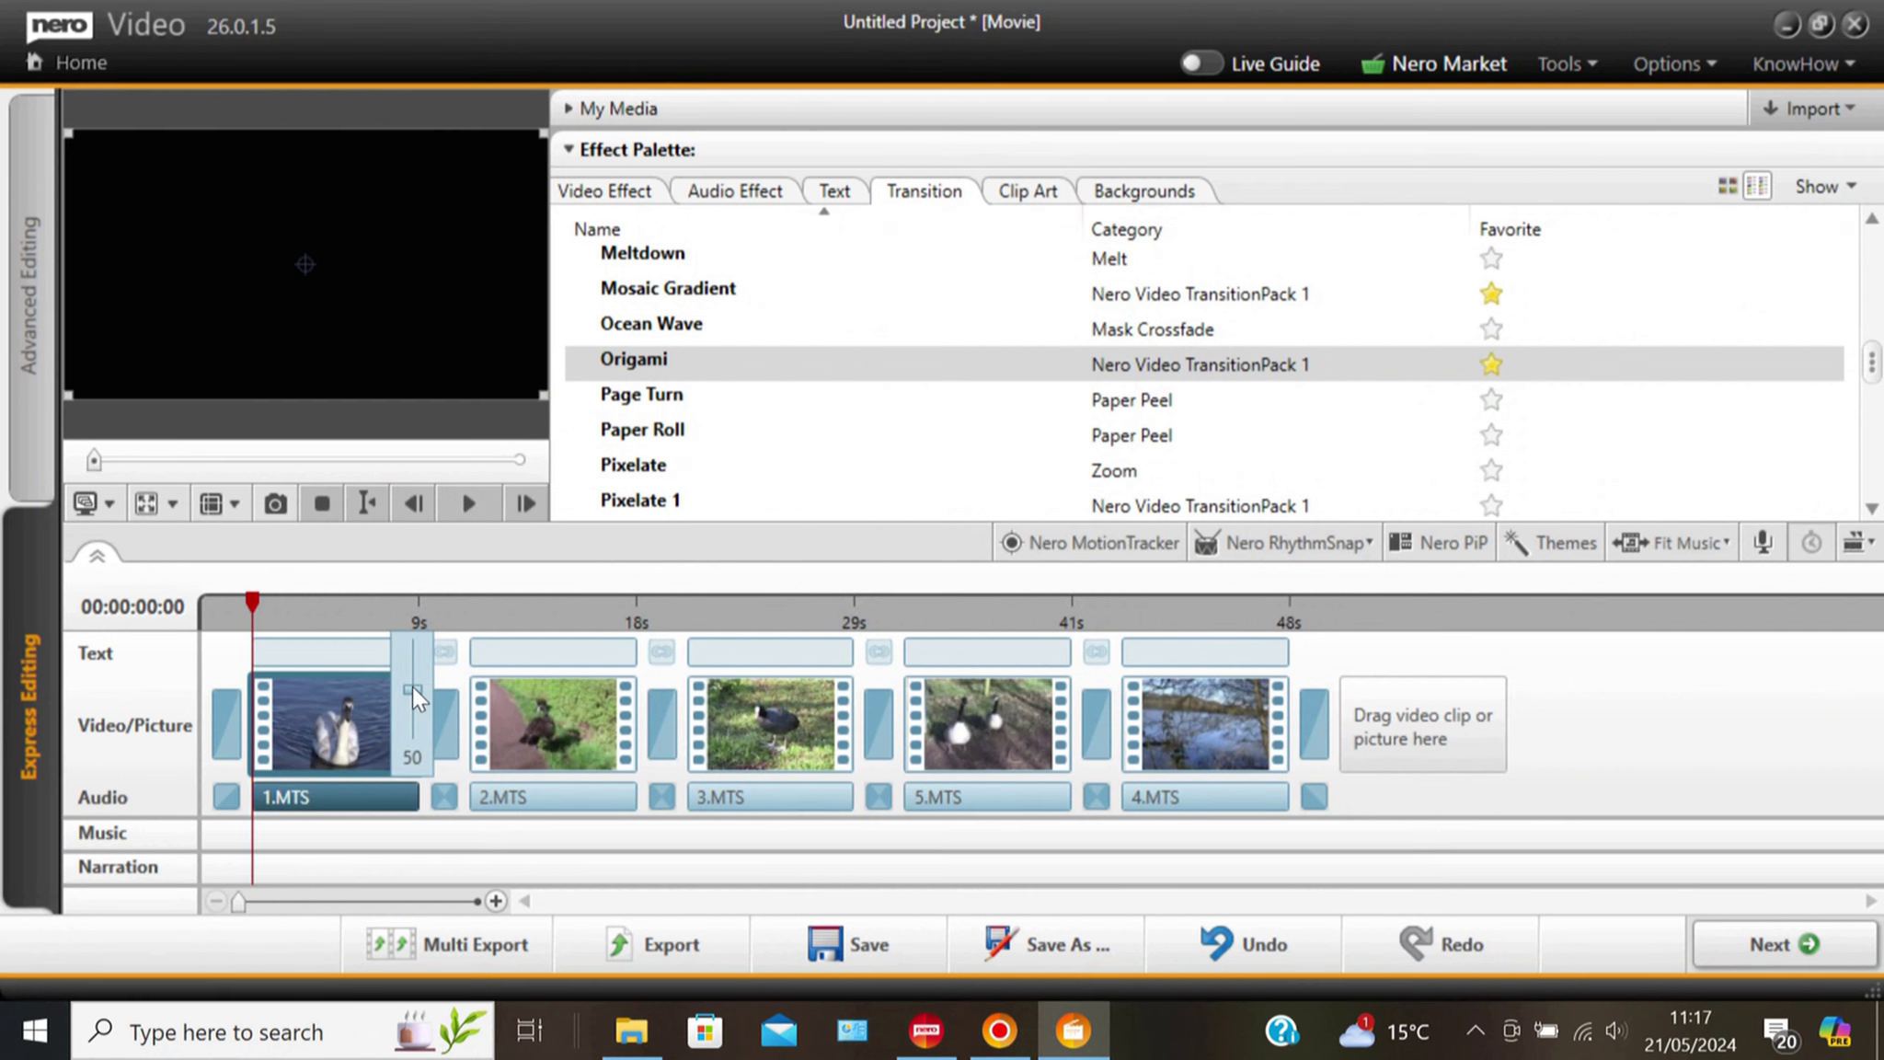
left_click_drag(412, 687, 410, 705)
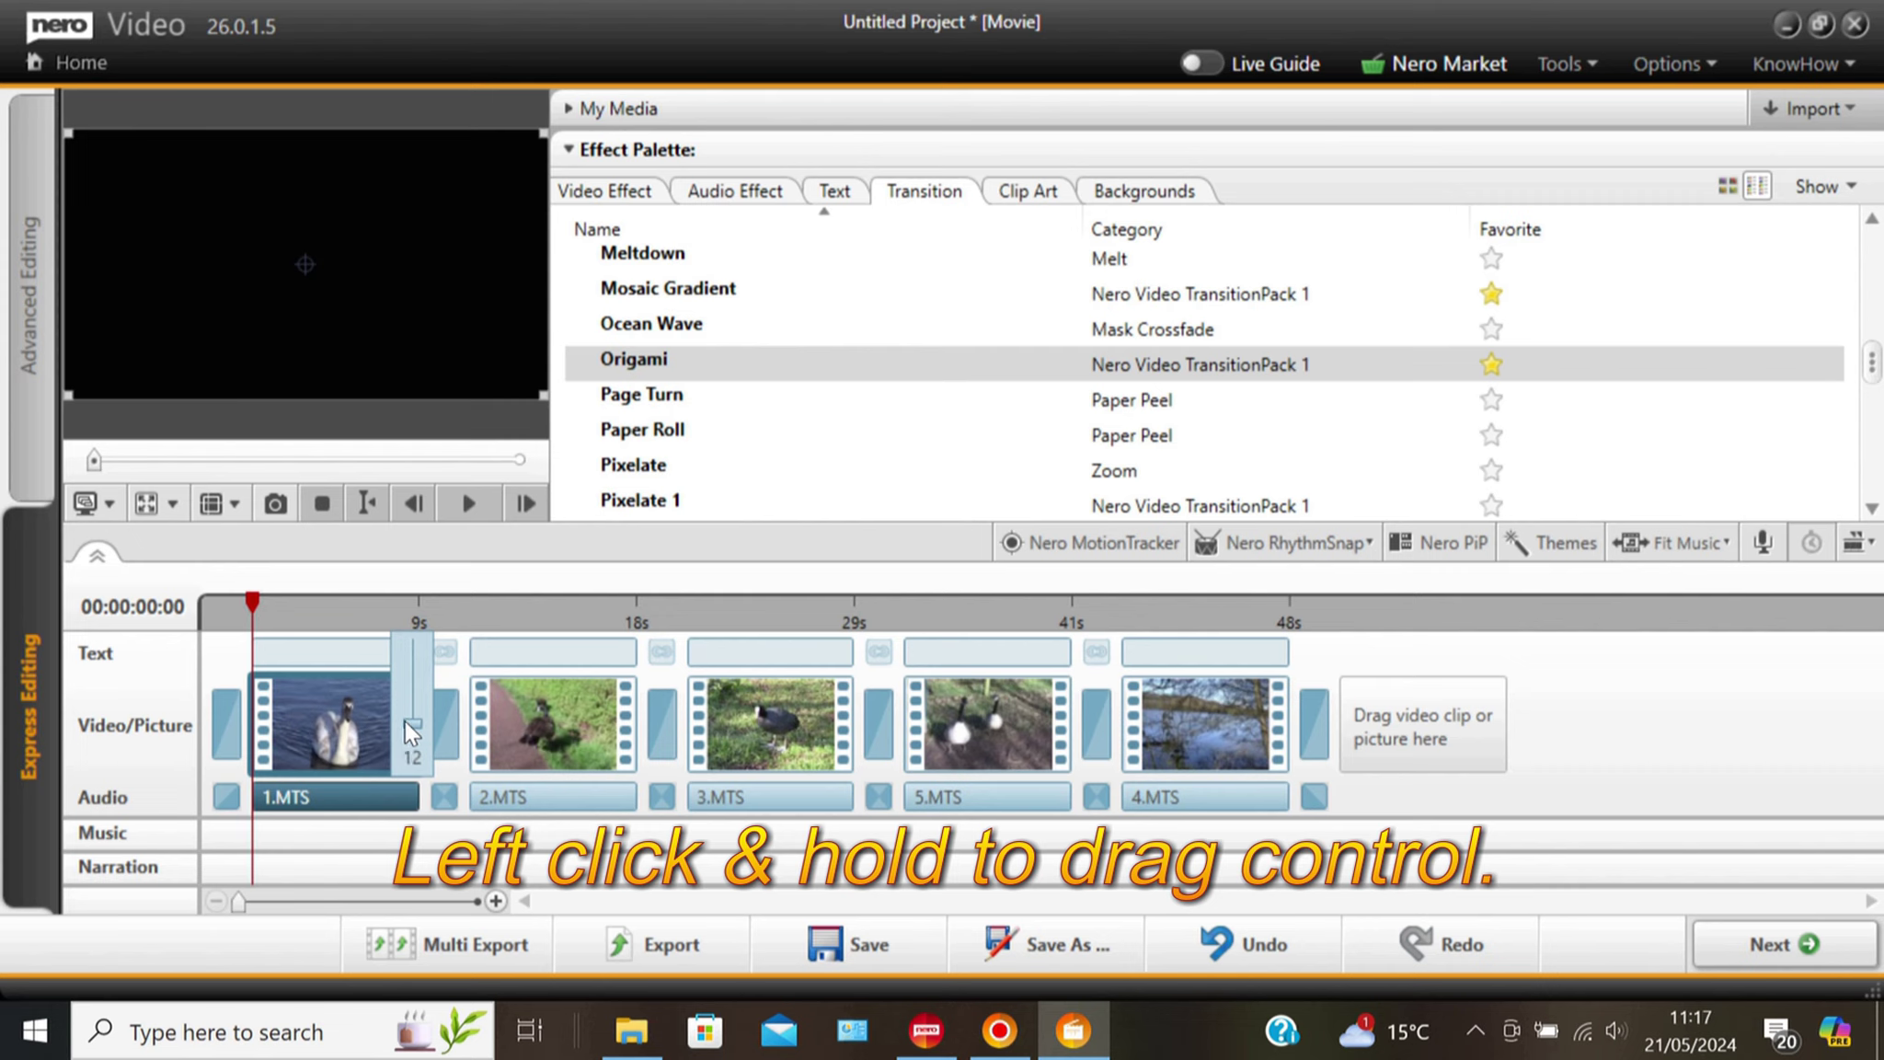
left_click(623, 791)
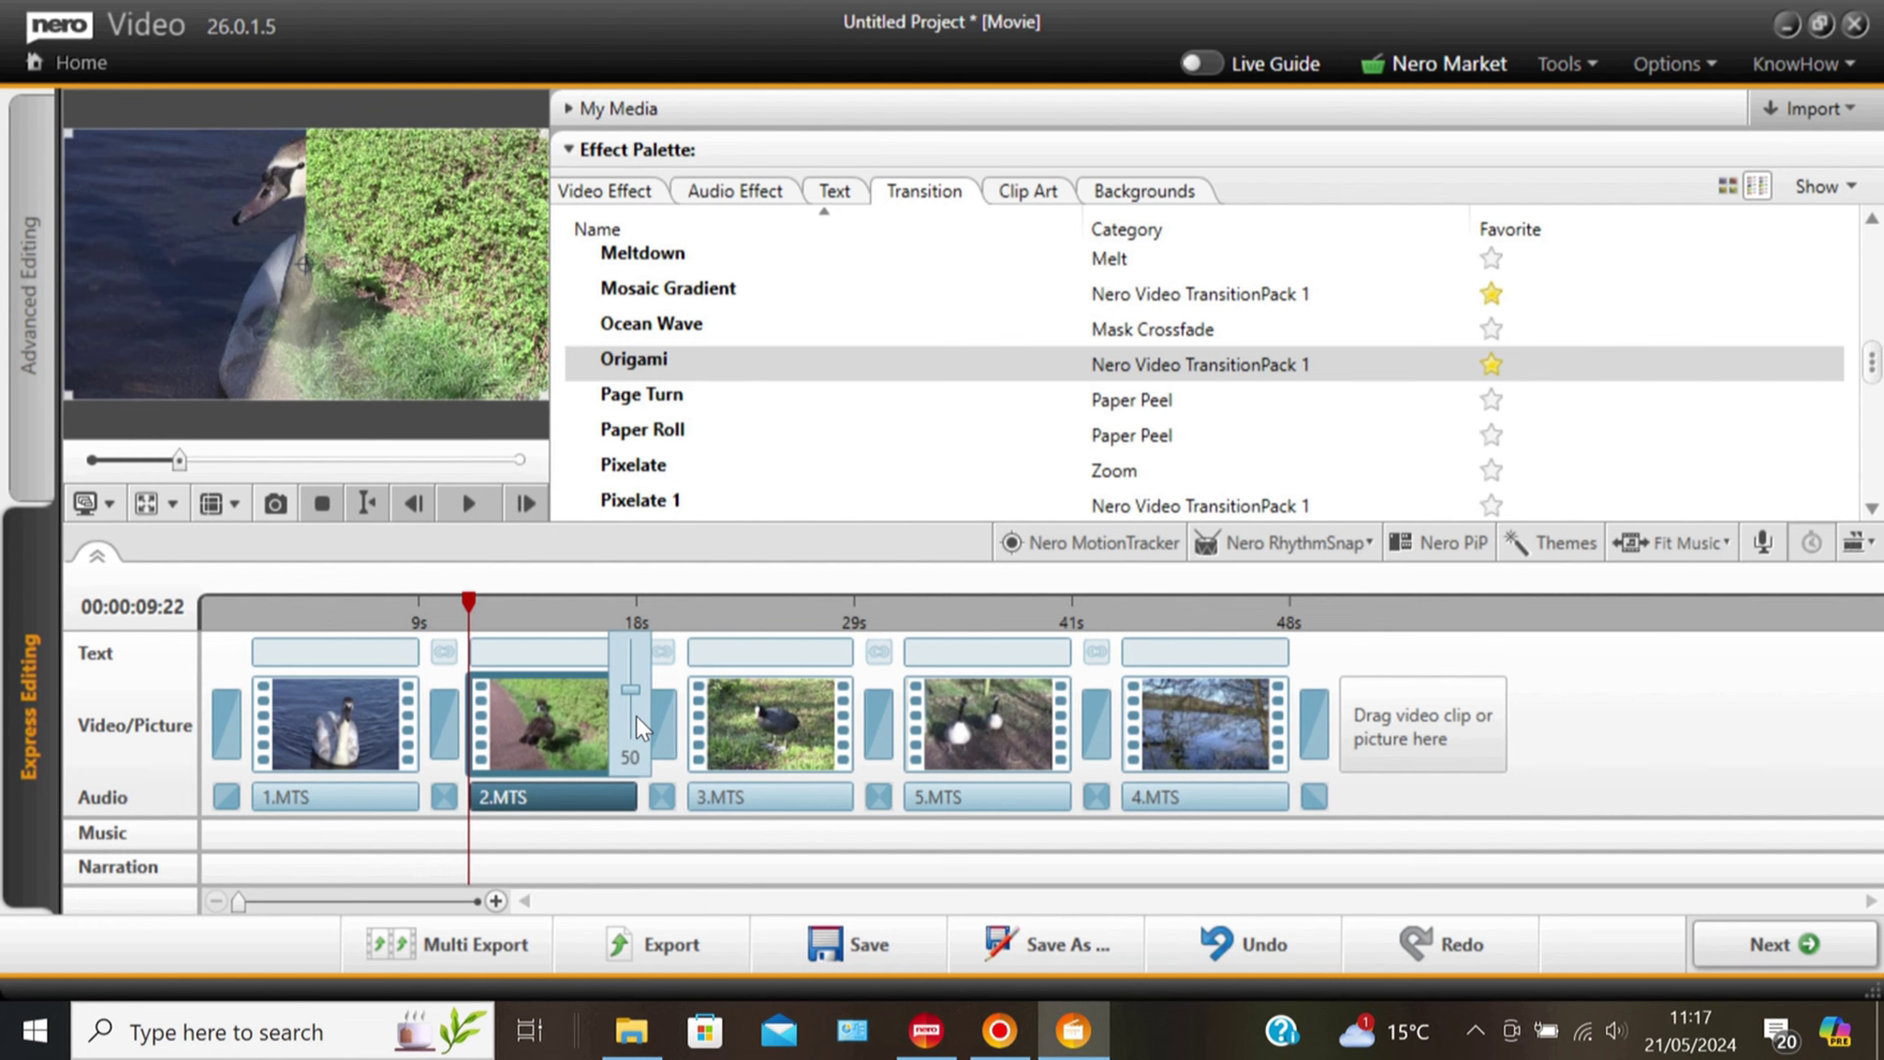
left_click(1276, 793)
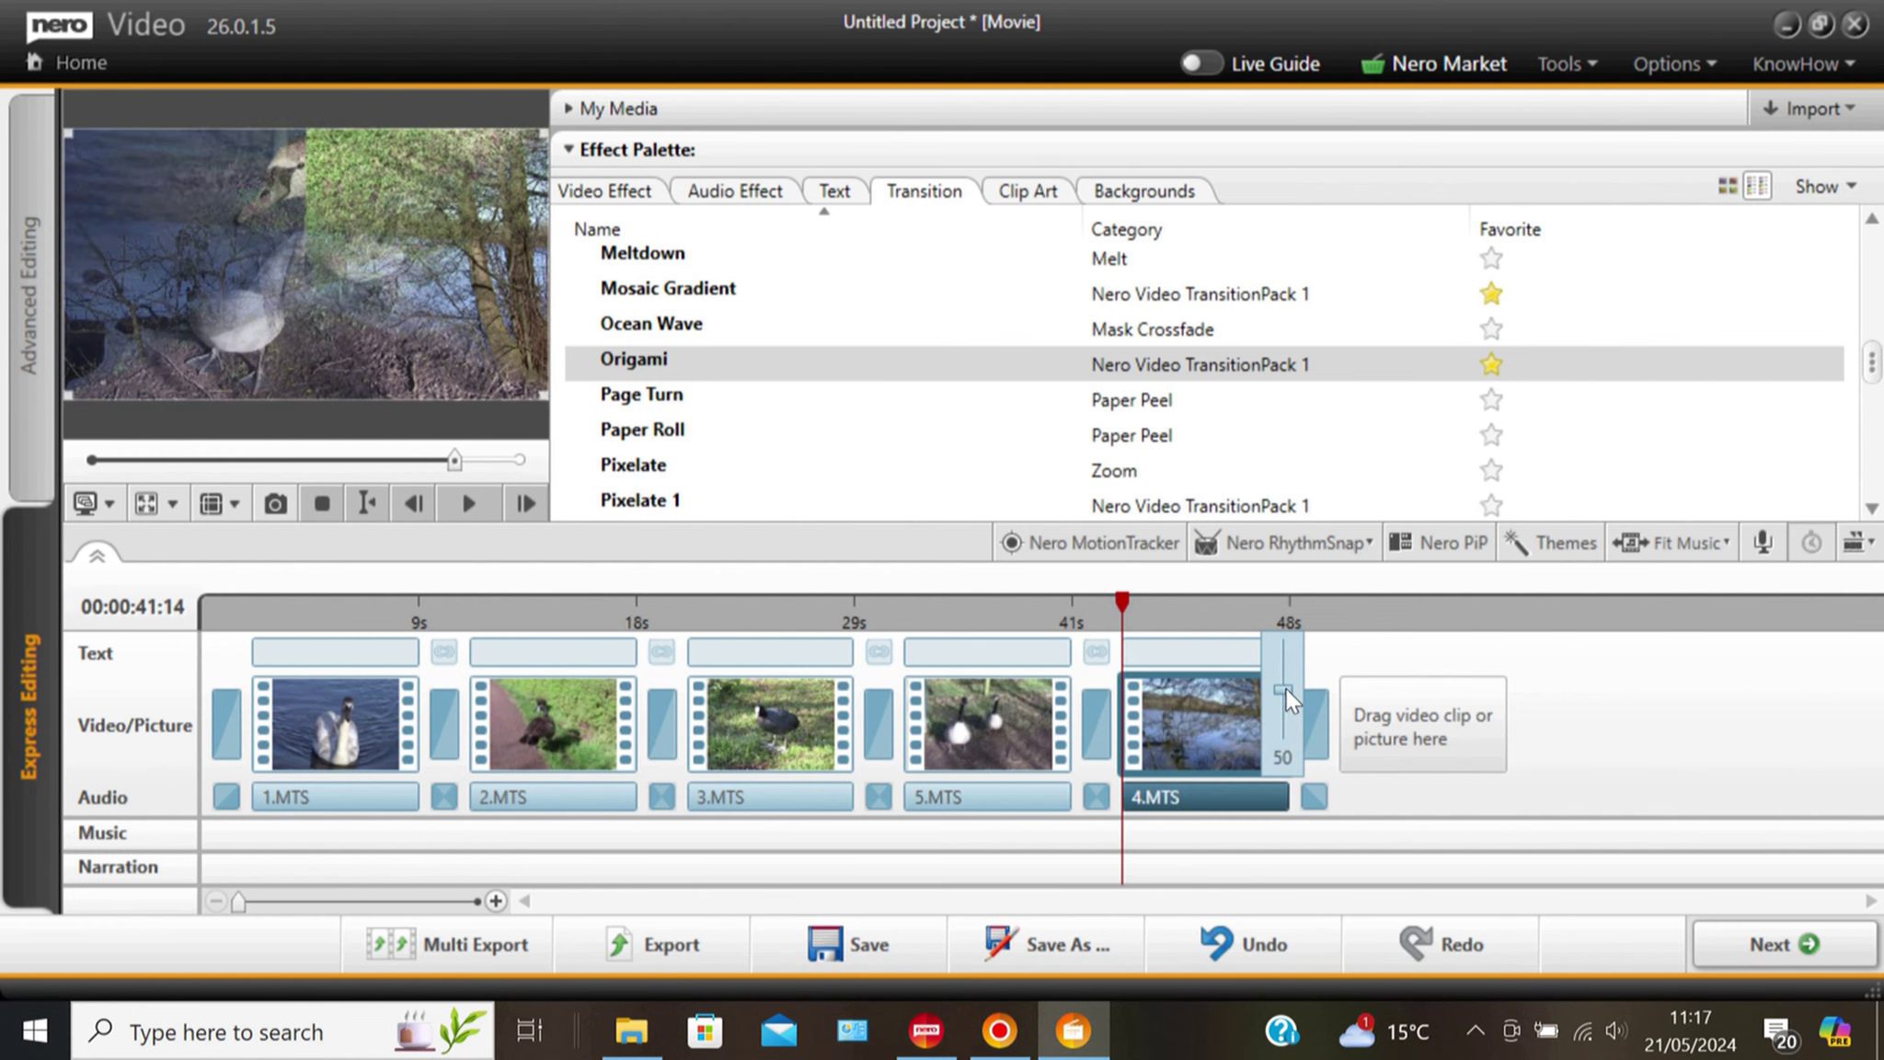
left_click_drag(1285, 690, 1283, 704)
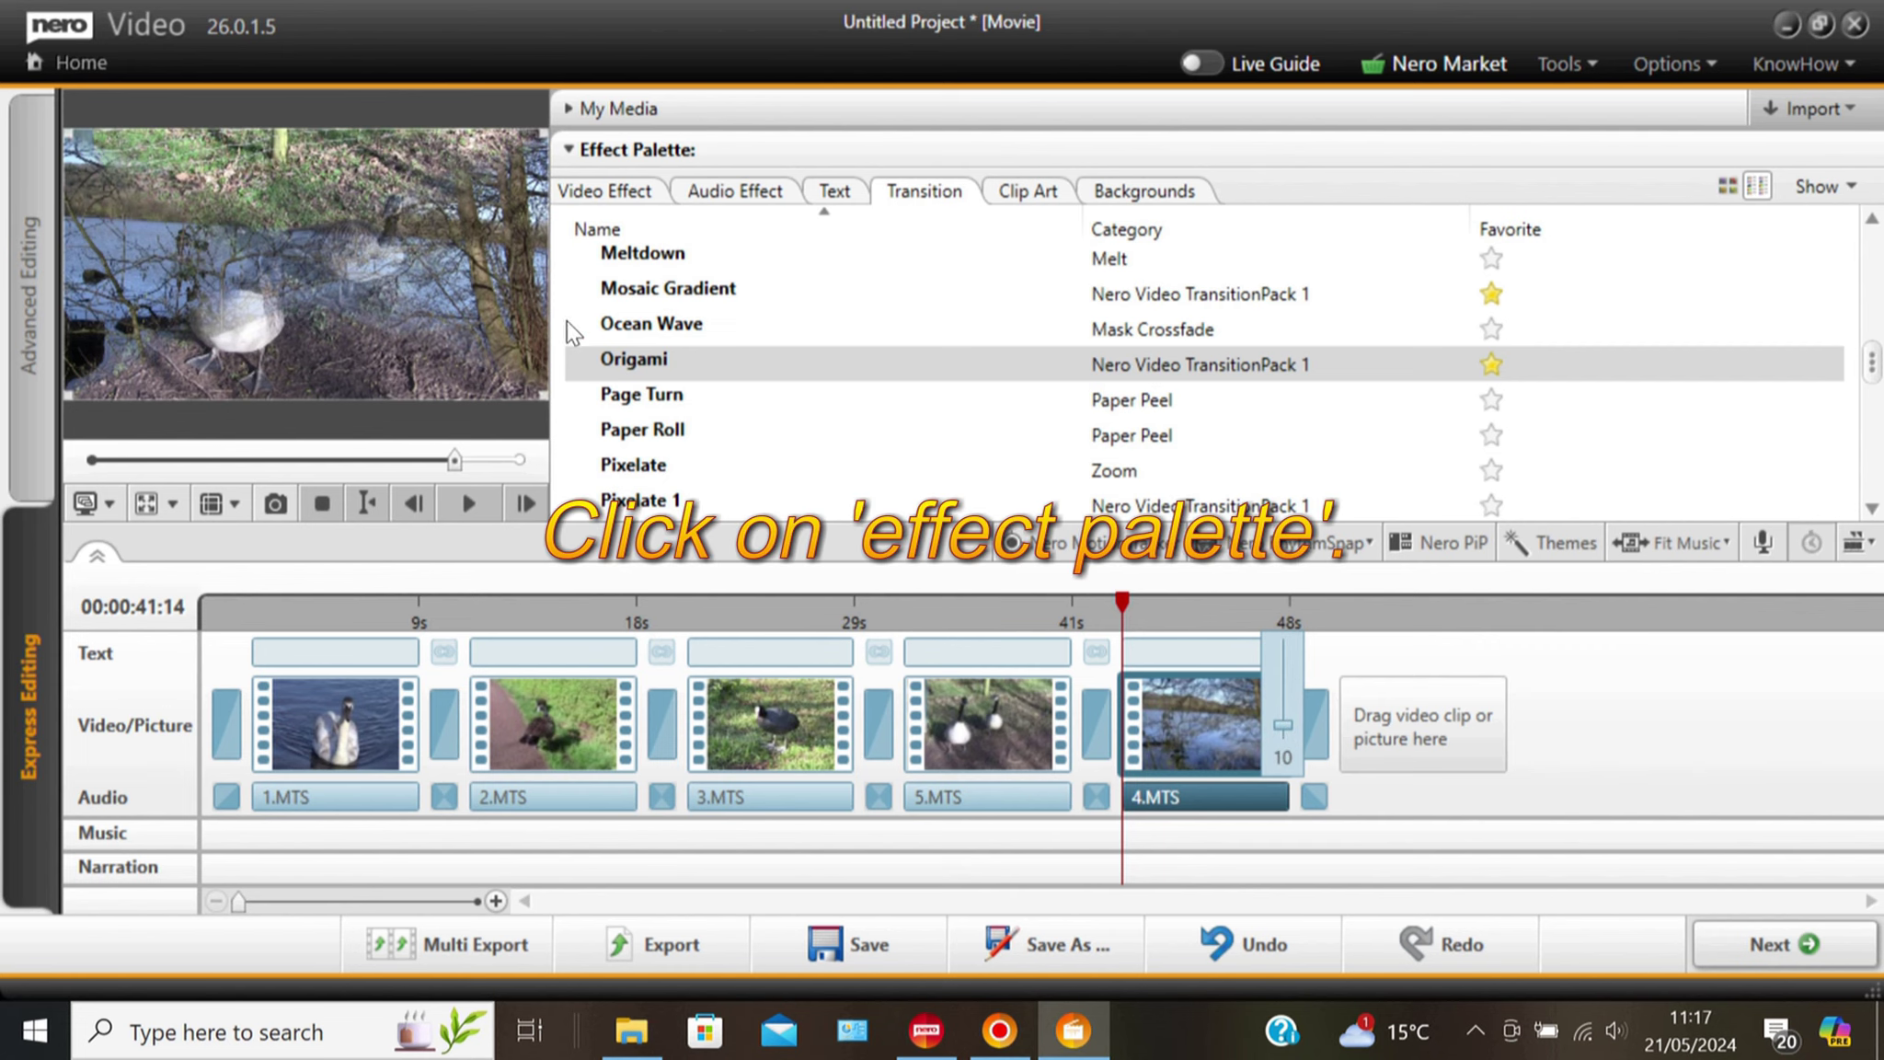
Add the Toy Train music from the Audio library to the Music track.
left_click(594, 150)
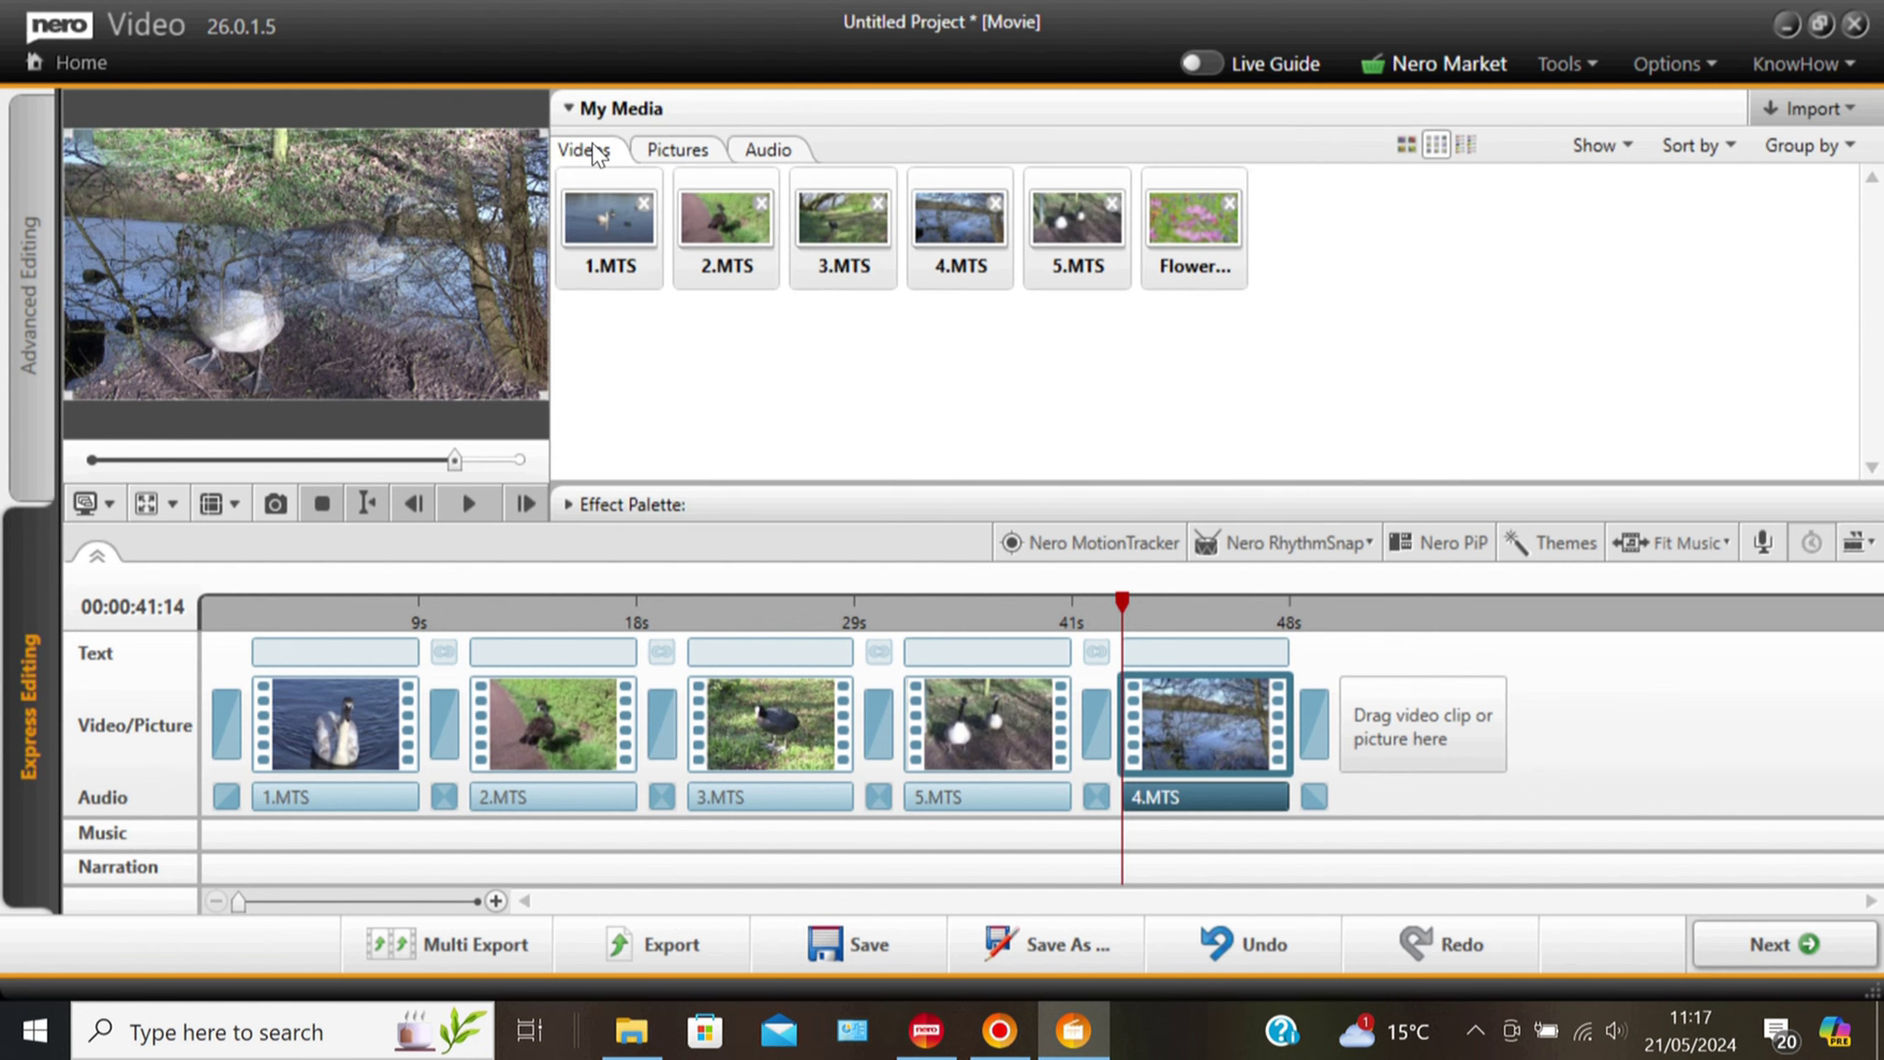
left_click(753, 152)
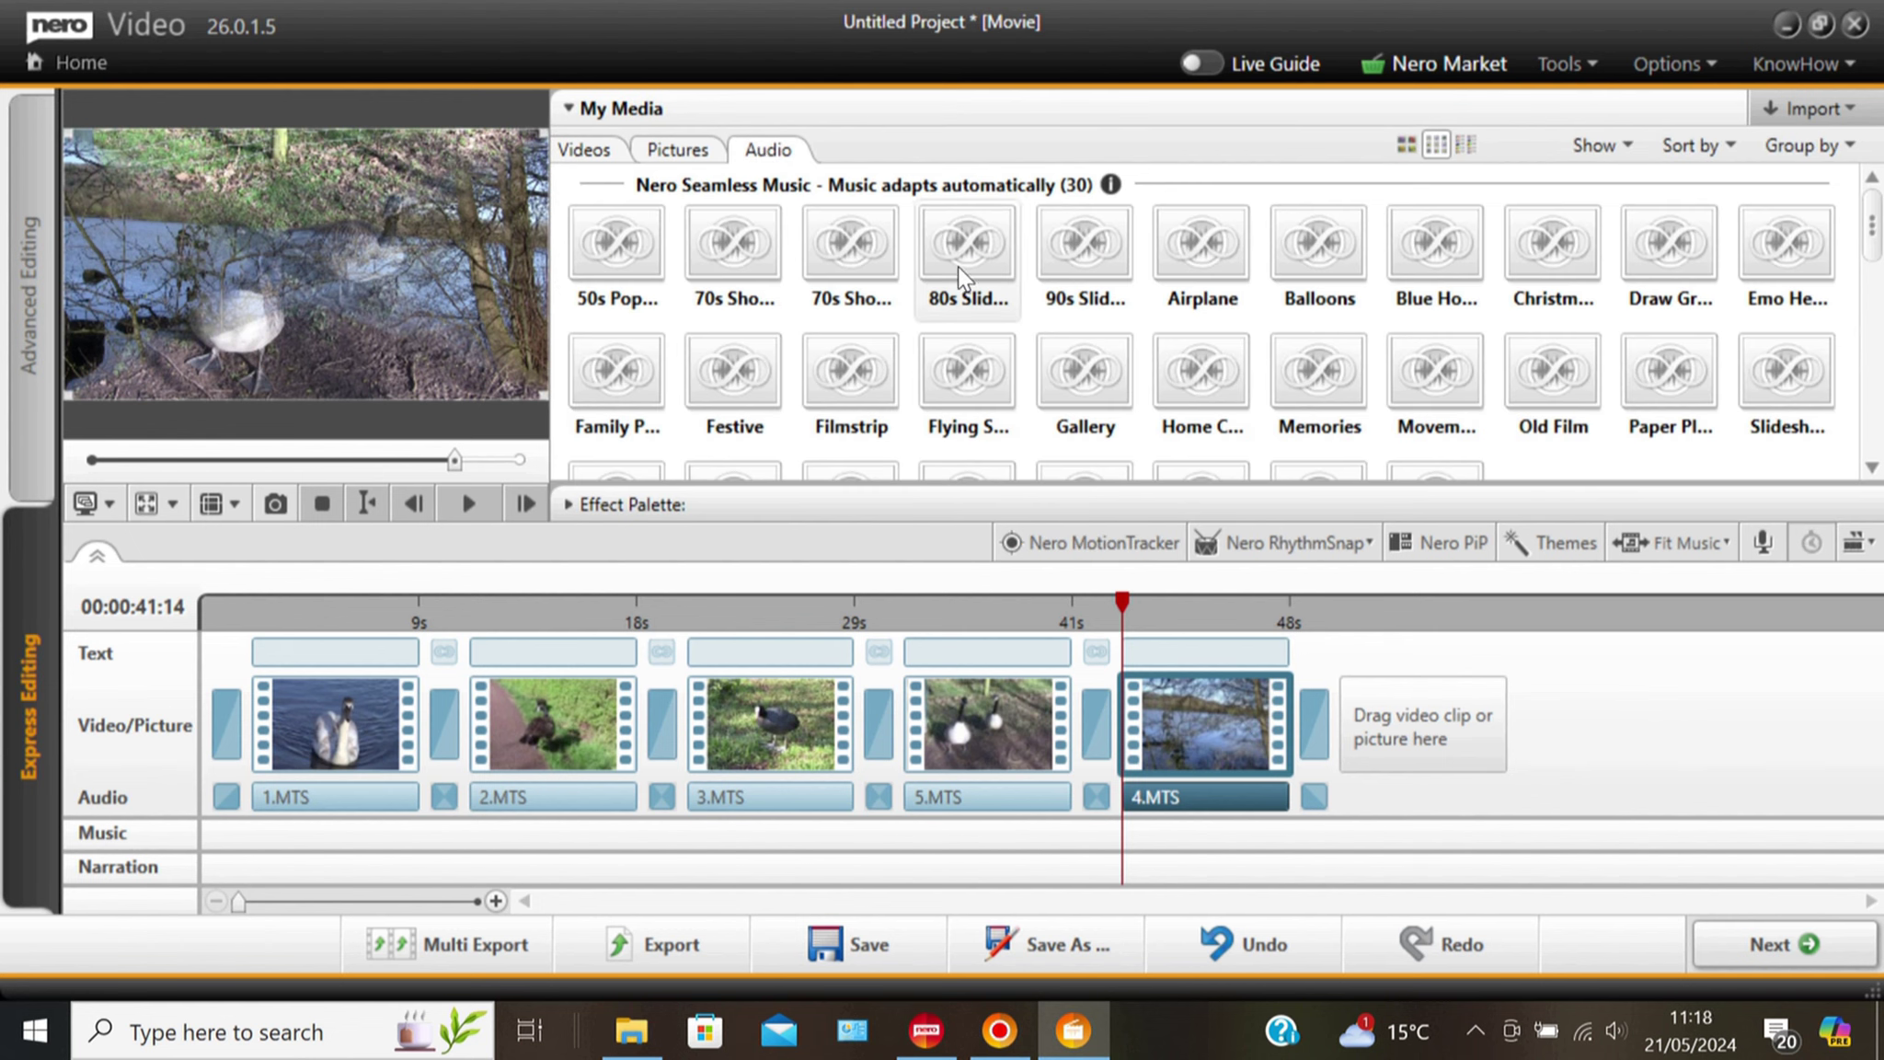
scroll(852, 293, "down", 1)
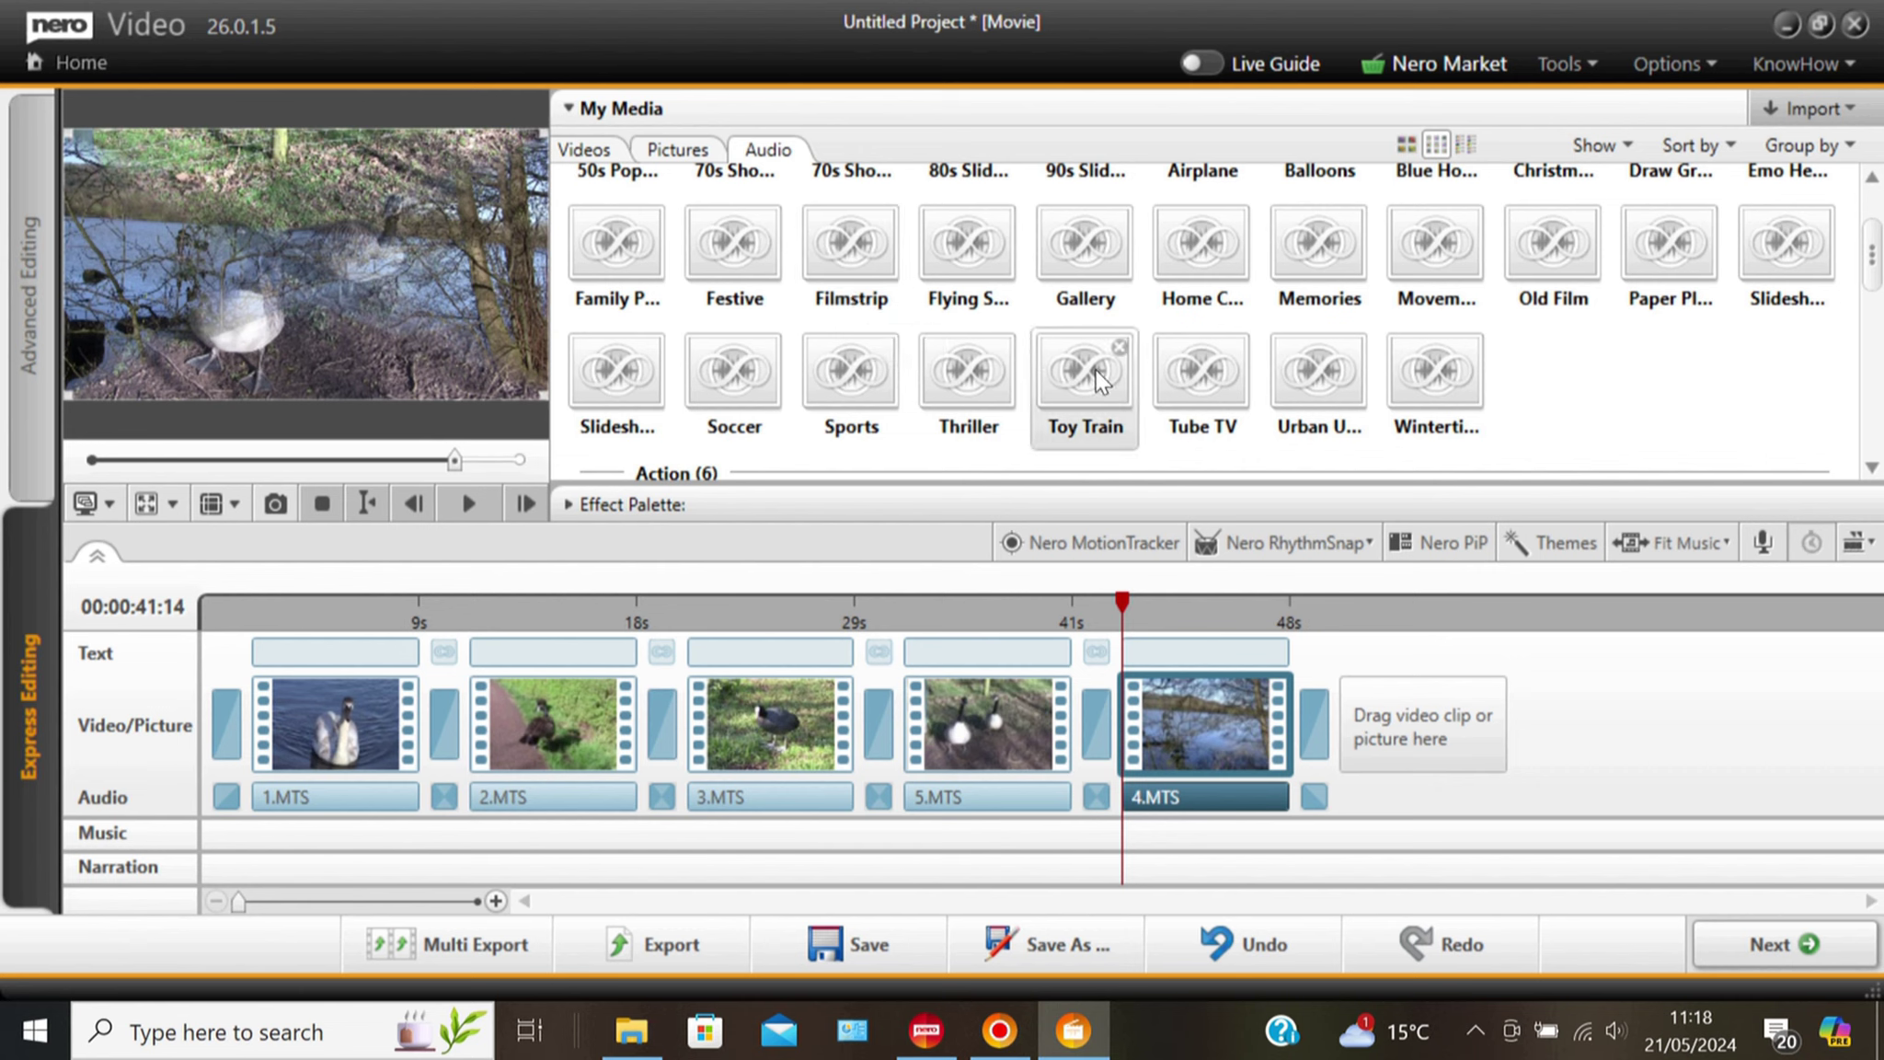
left_click_drag(1099, 372, 250, 829)
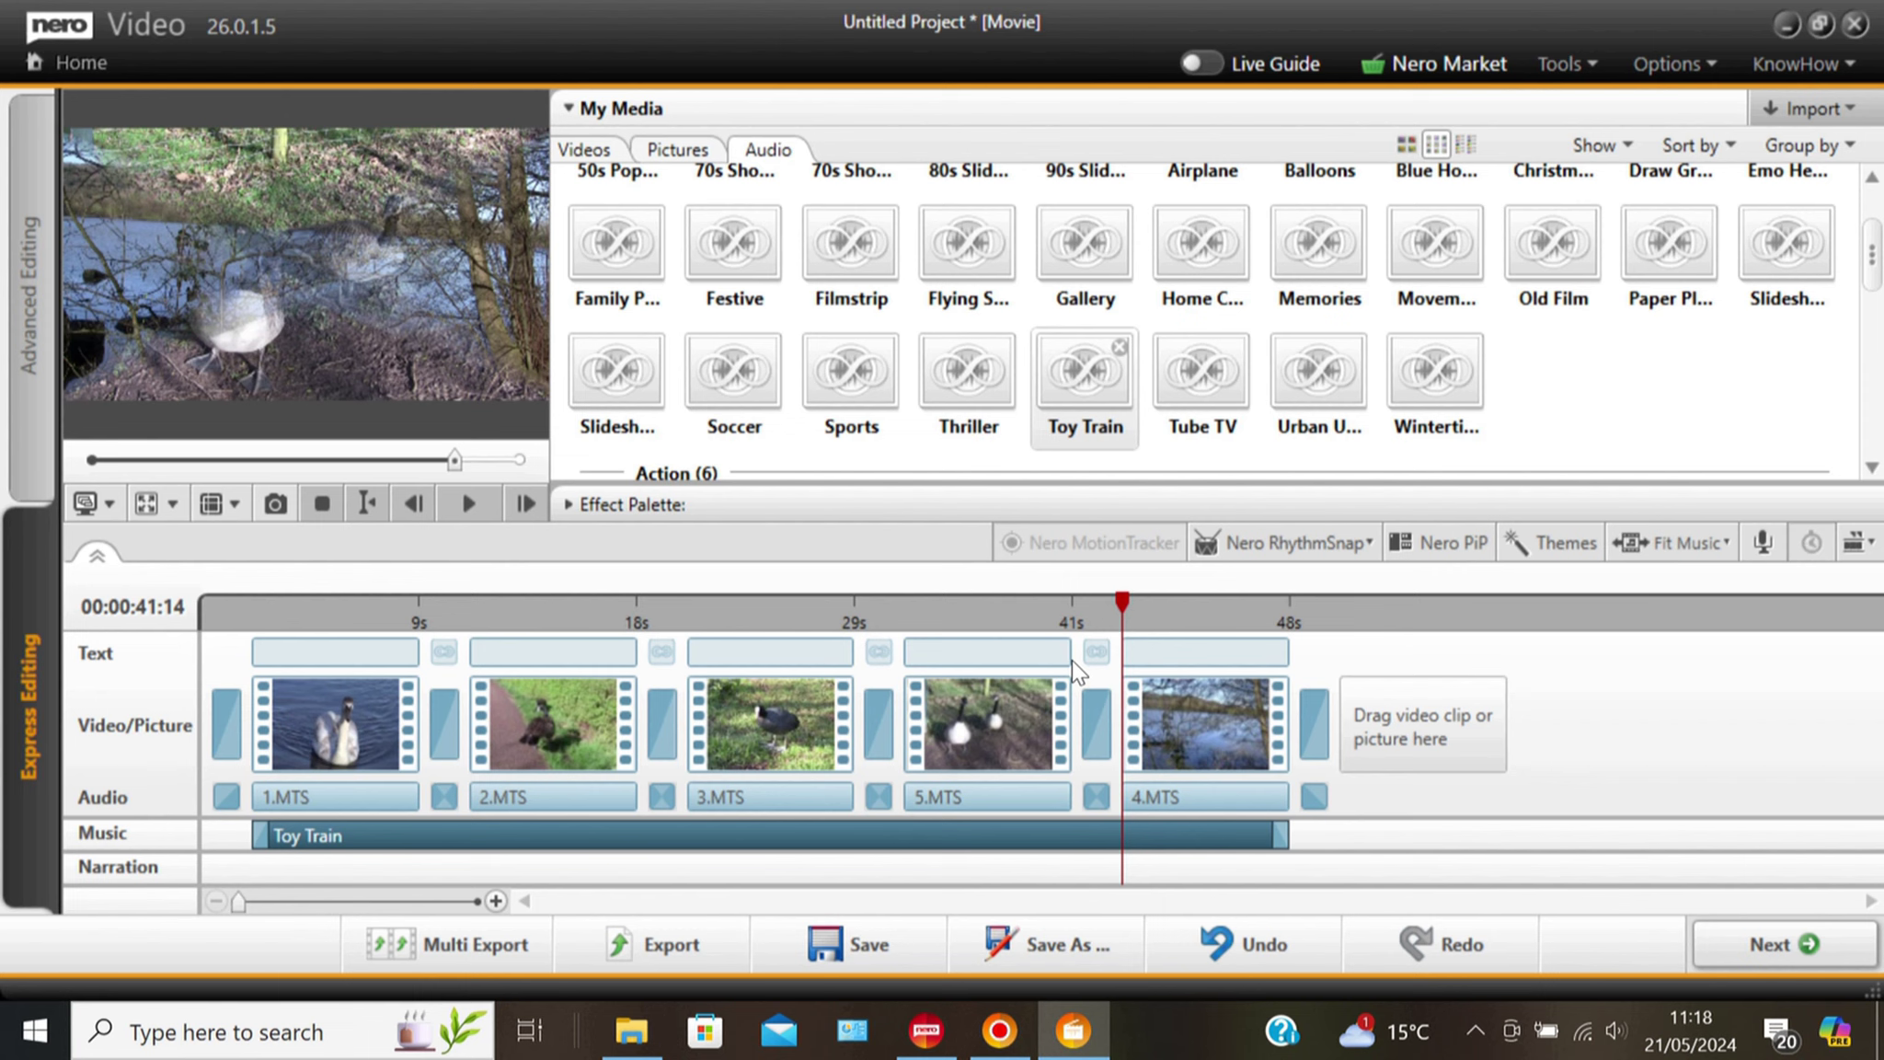
mouse_move(1241, 836)
left_click(1199, 713)
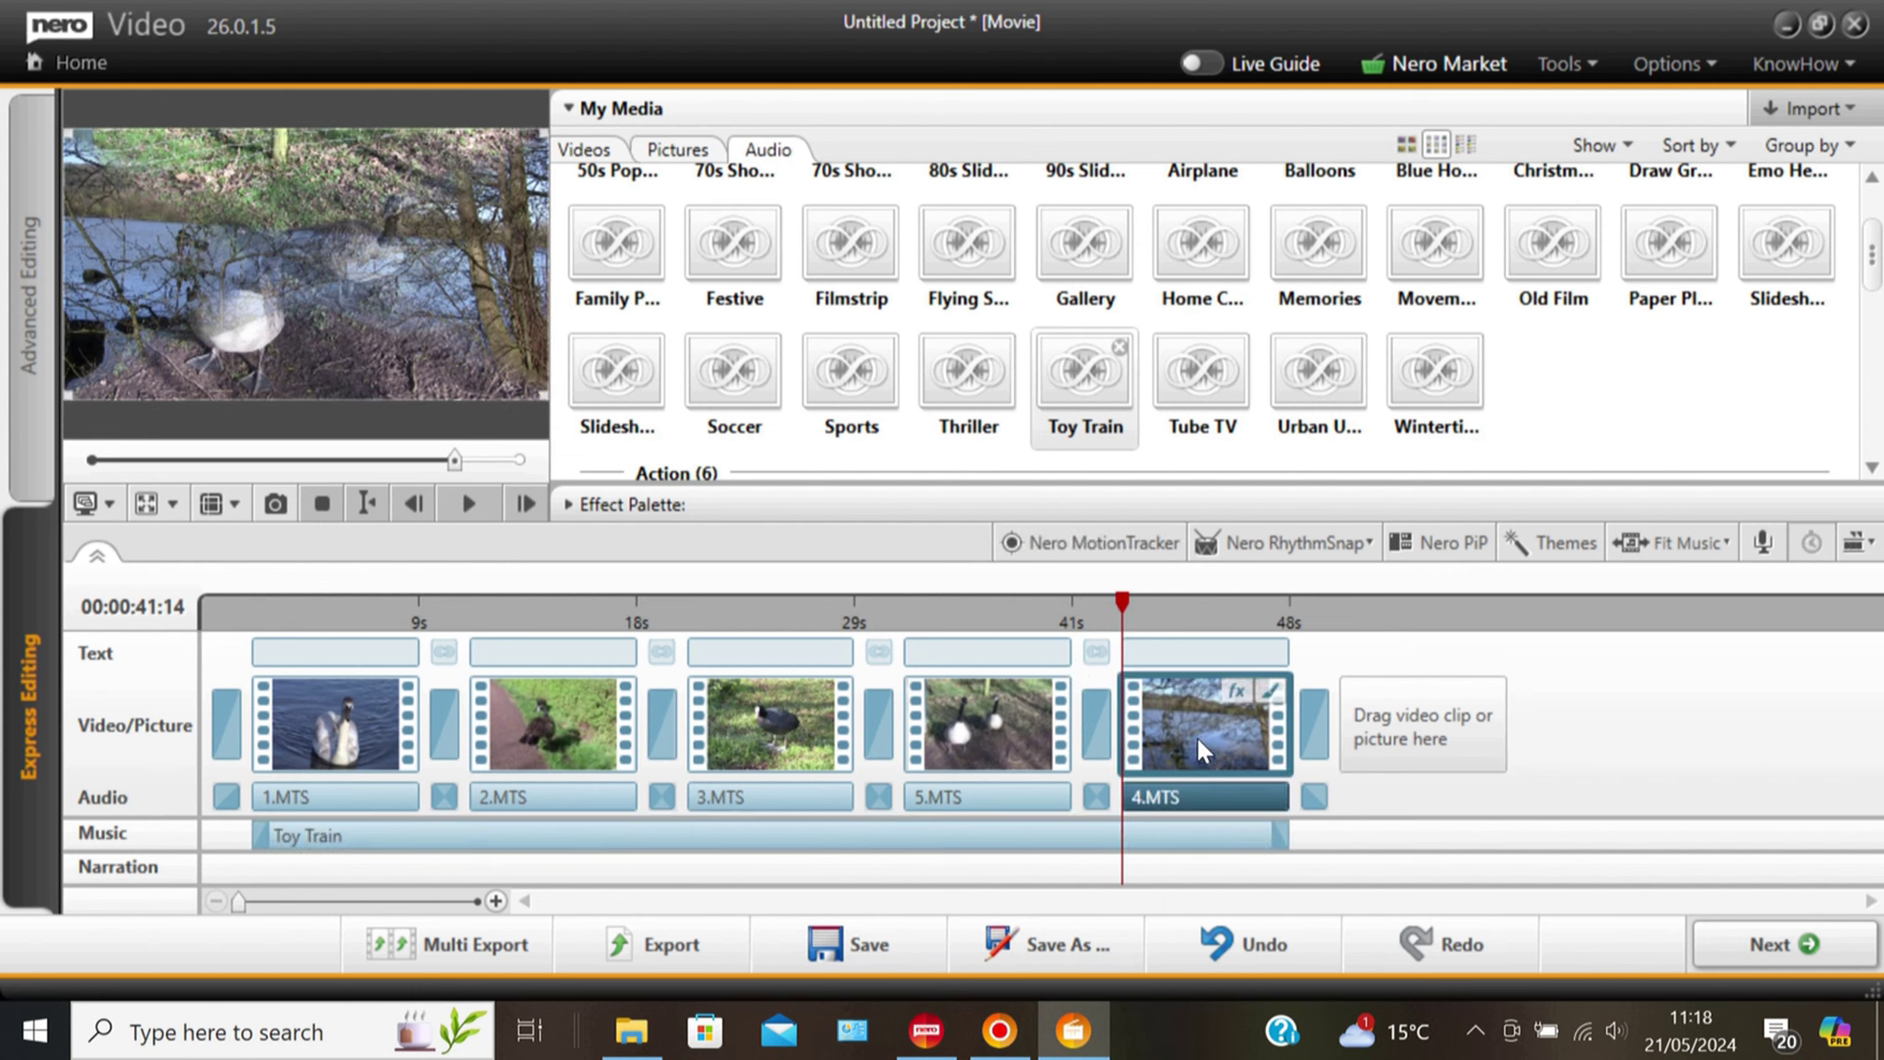
Set the music clip's ending transition to 00:04:00 and replay the movie from the start.
right_click(1278, 841)
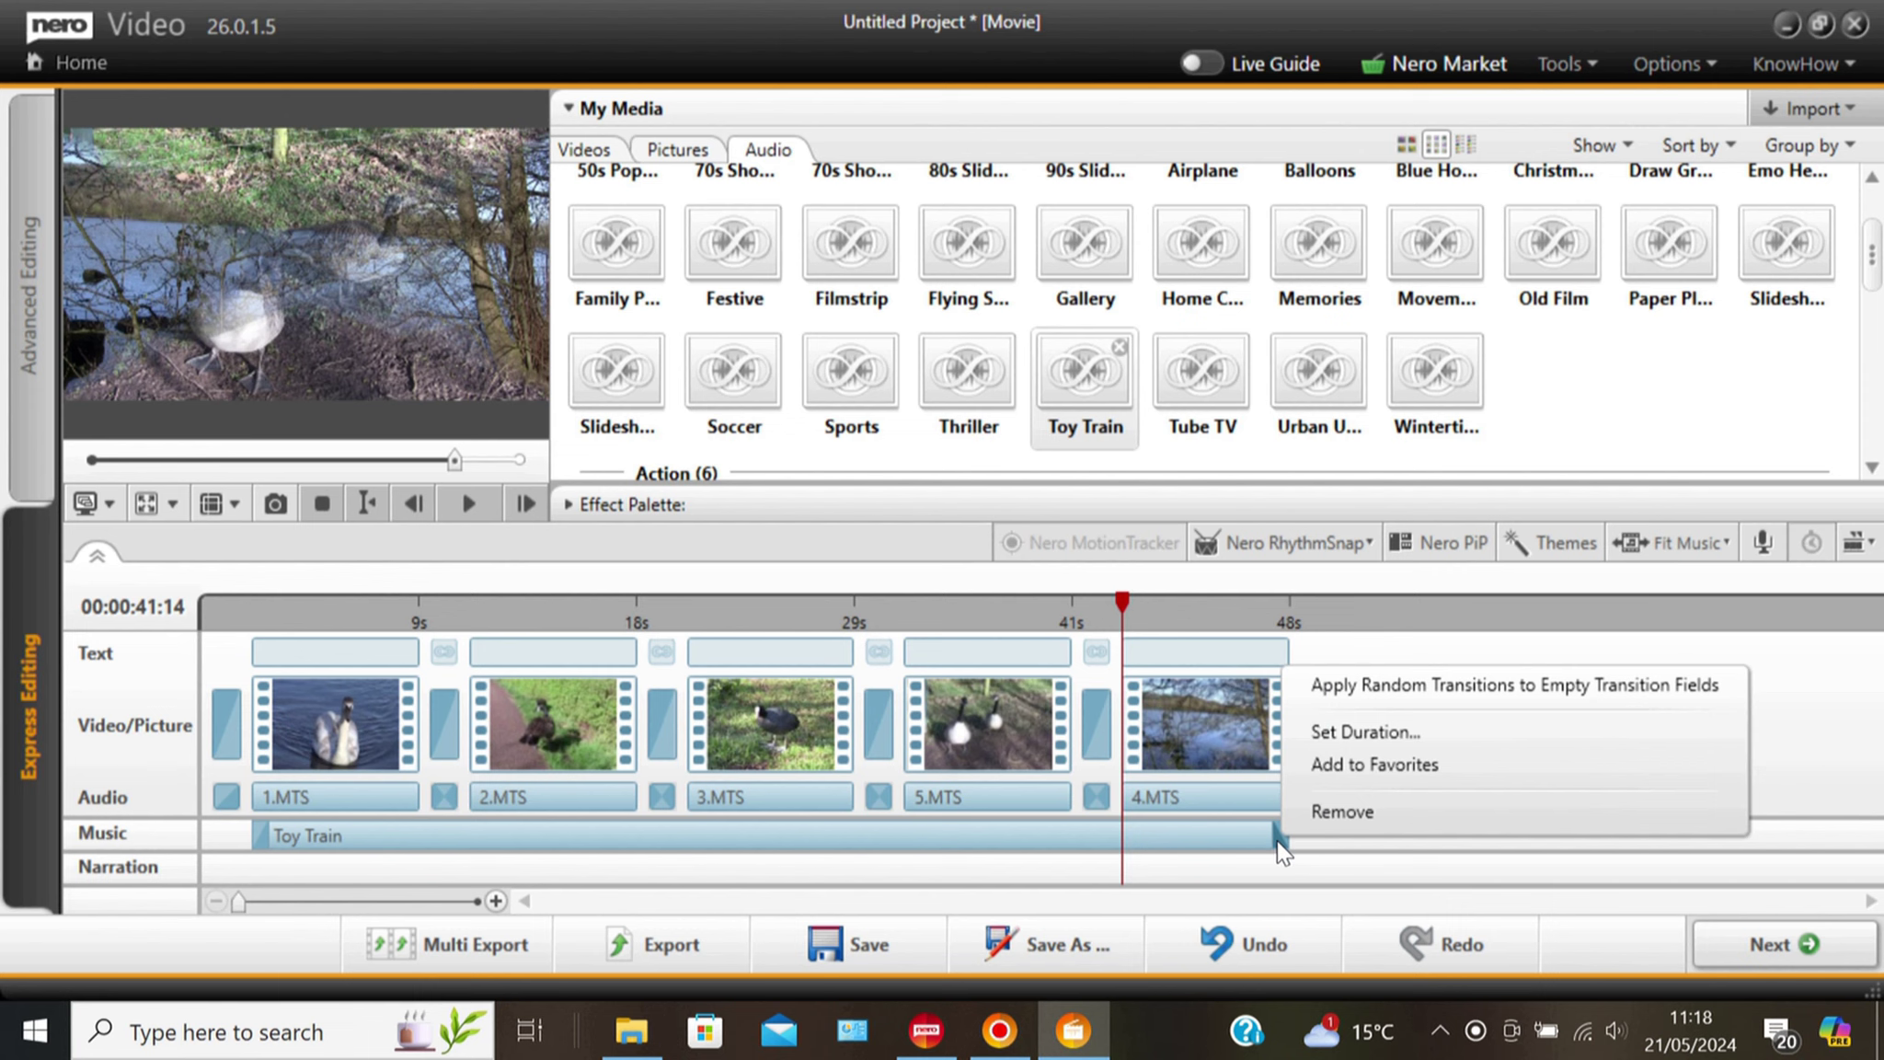
left_click(1328, 732)
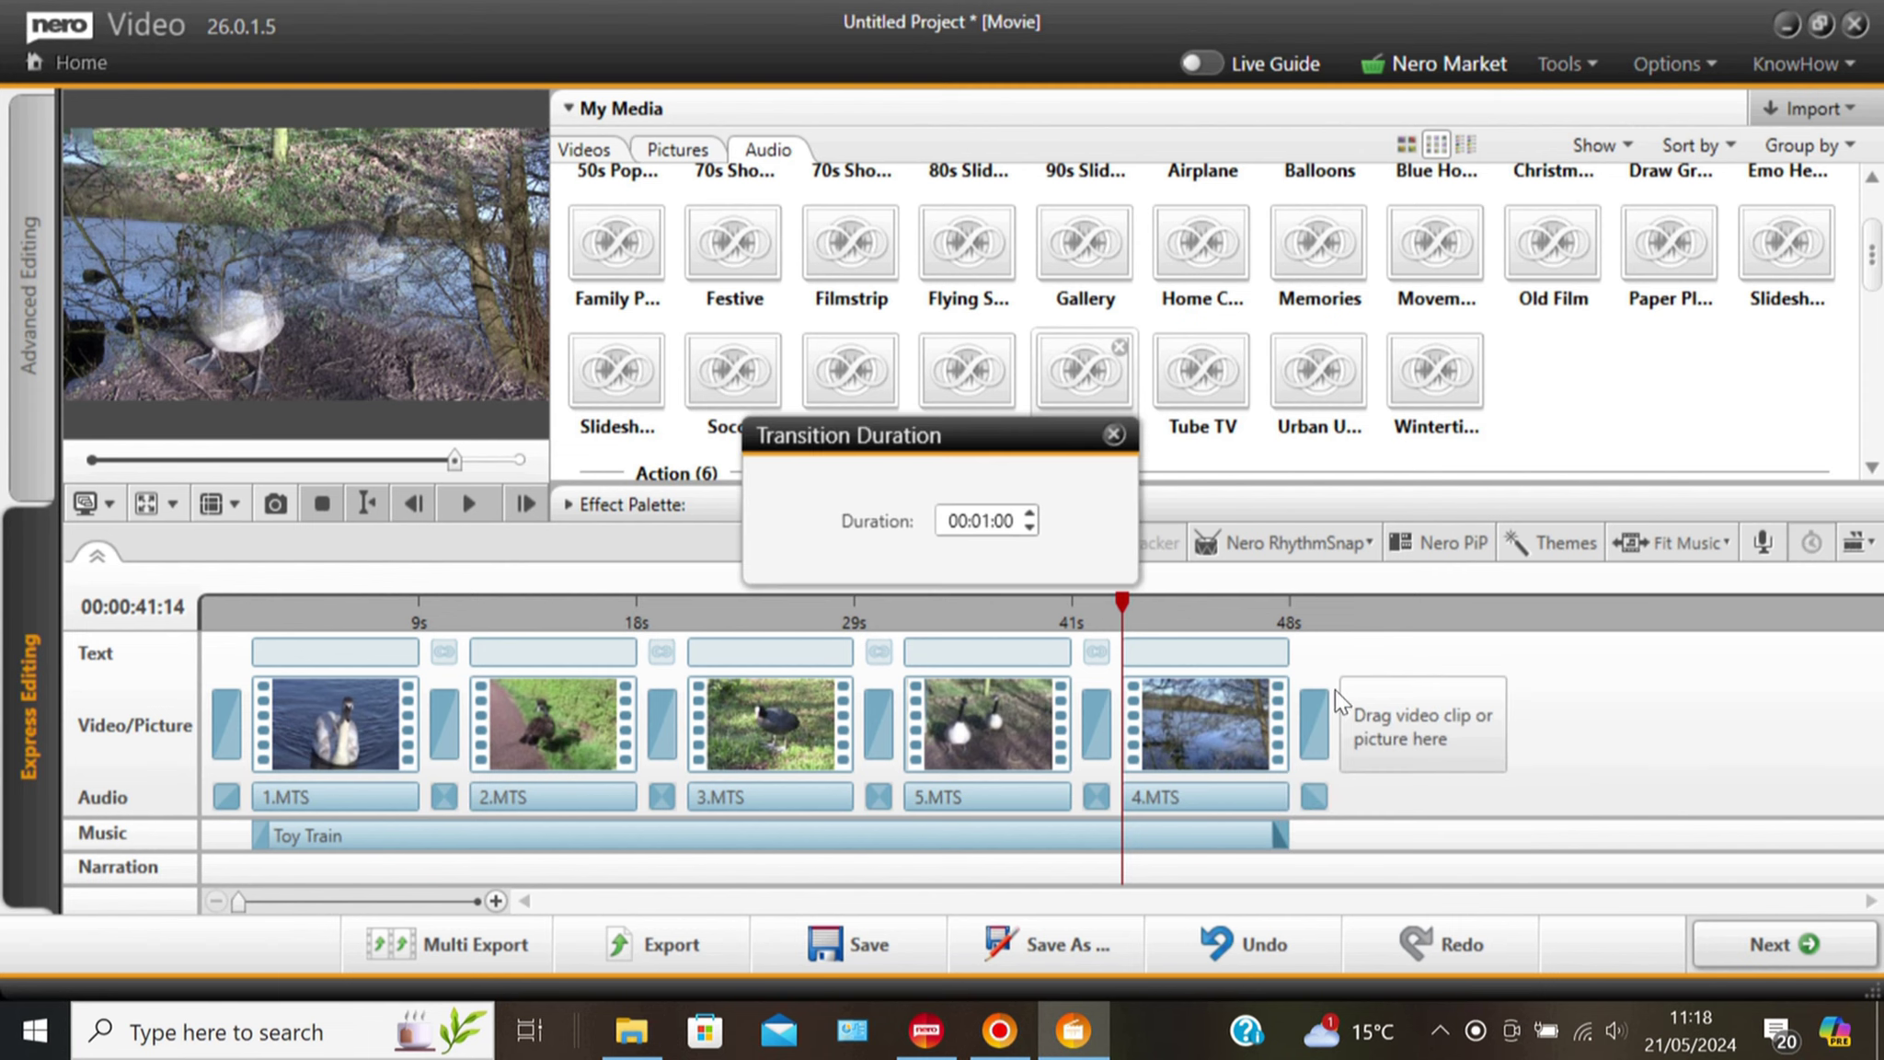
left_click(993, 520)
key("BackSpace")
type("4")
key("Return")
left_click(469, 503)
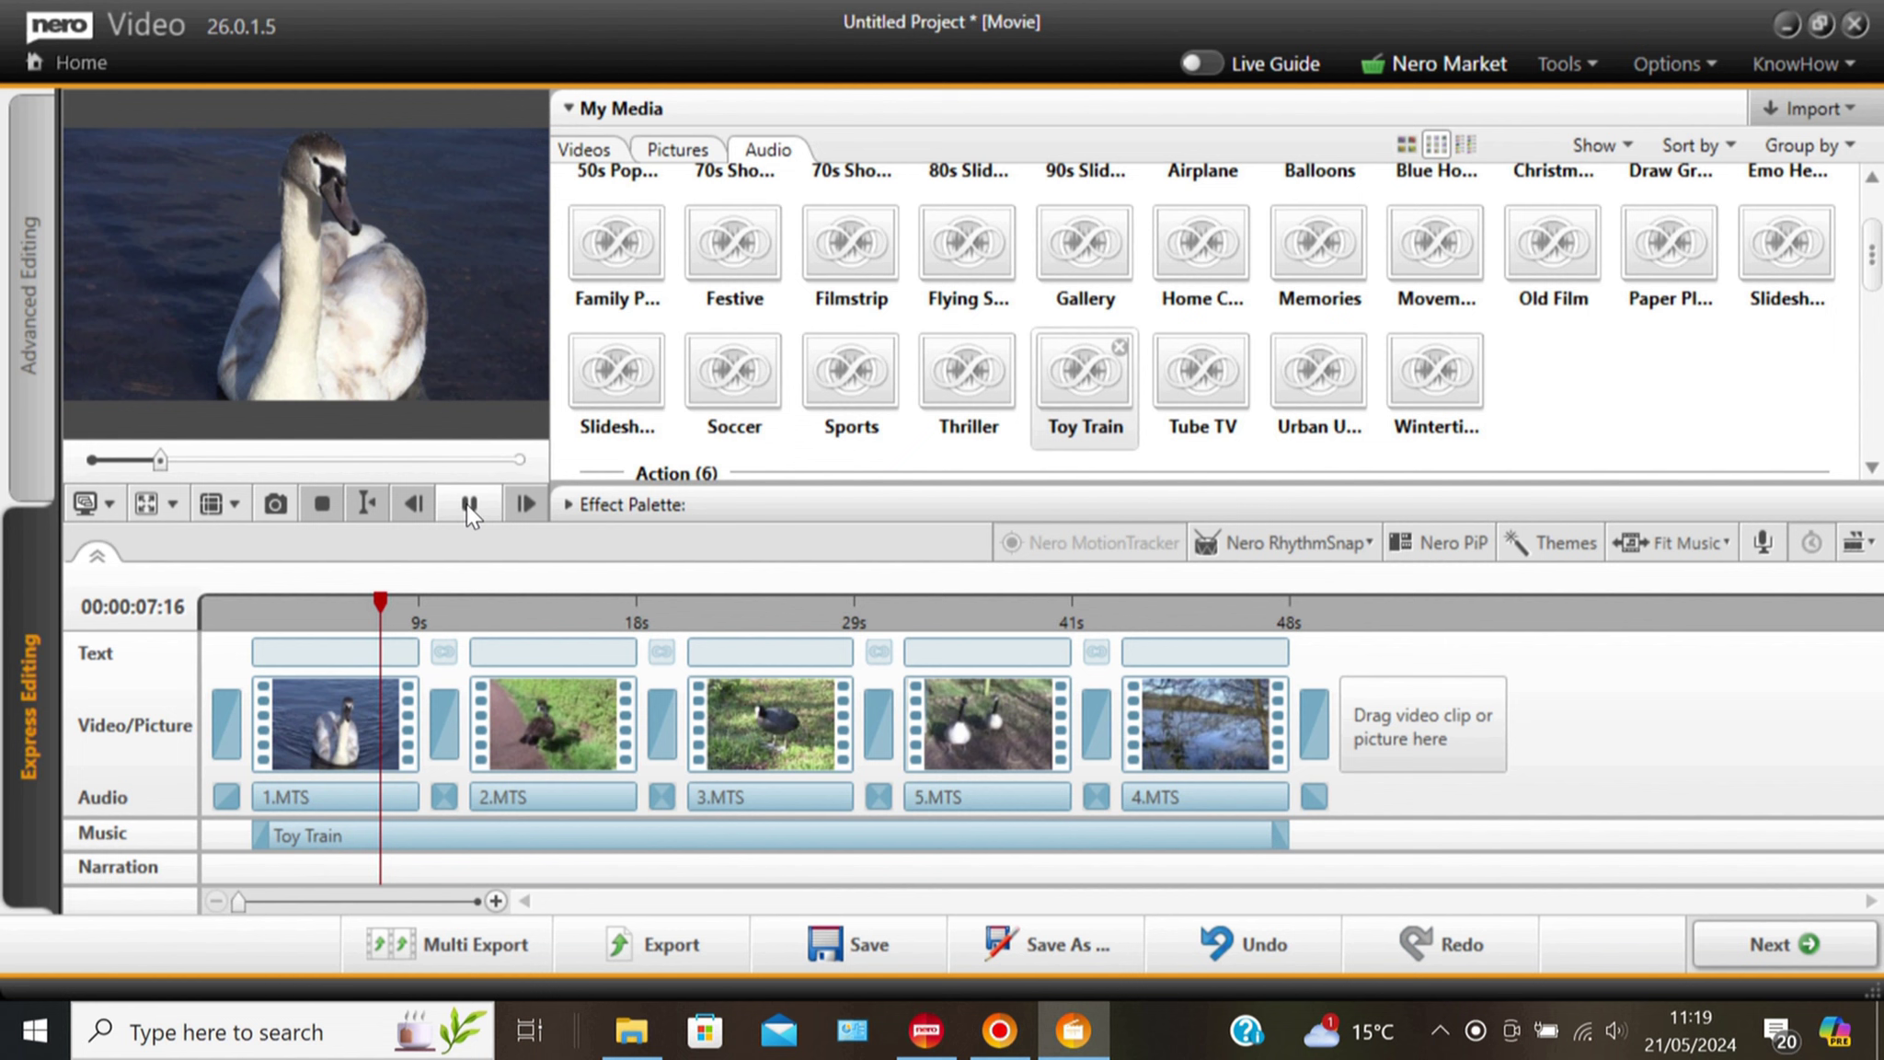
Swap the Toy Train music on the Music track for the Airplane track.
left_click(466, 504)
right_click(663, 839)
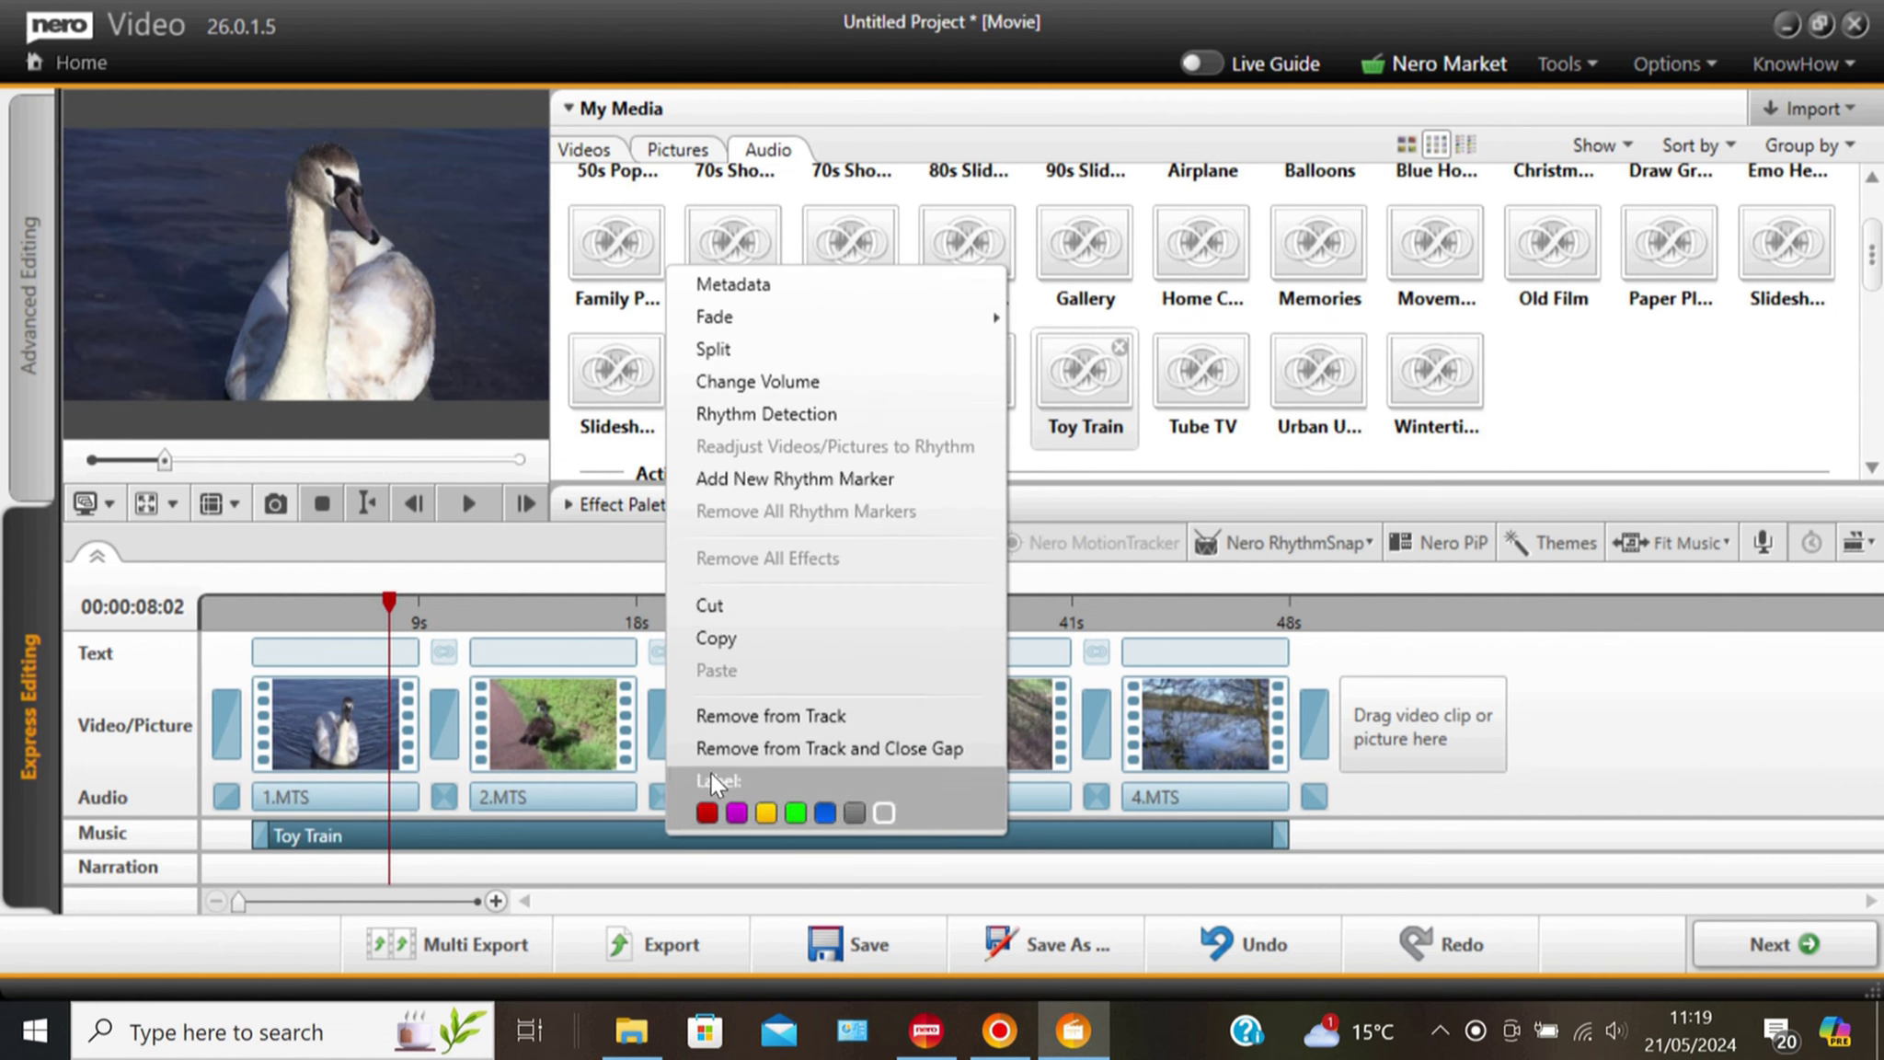
left_click(723, 717)
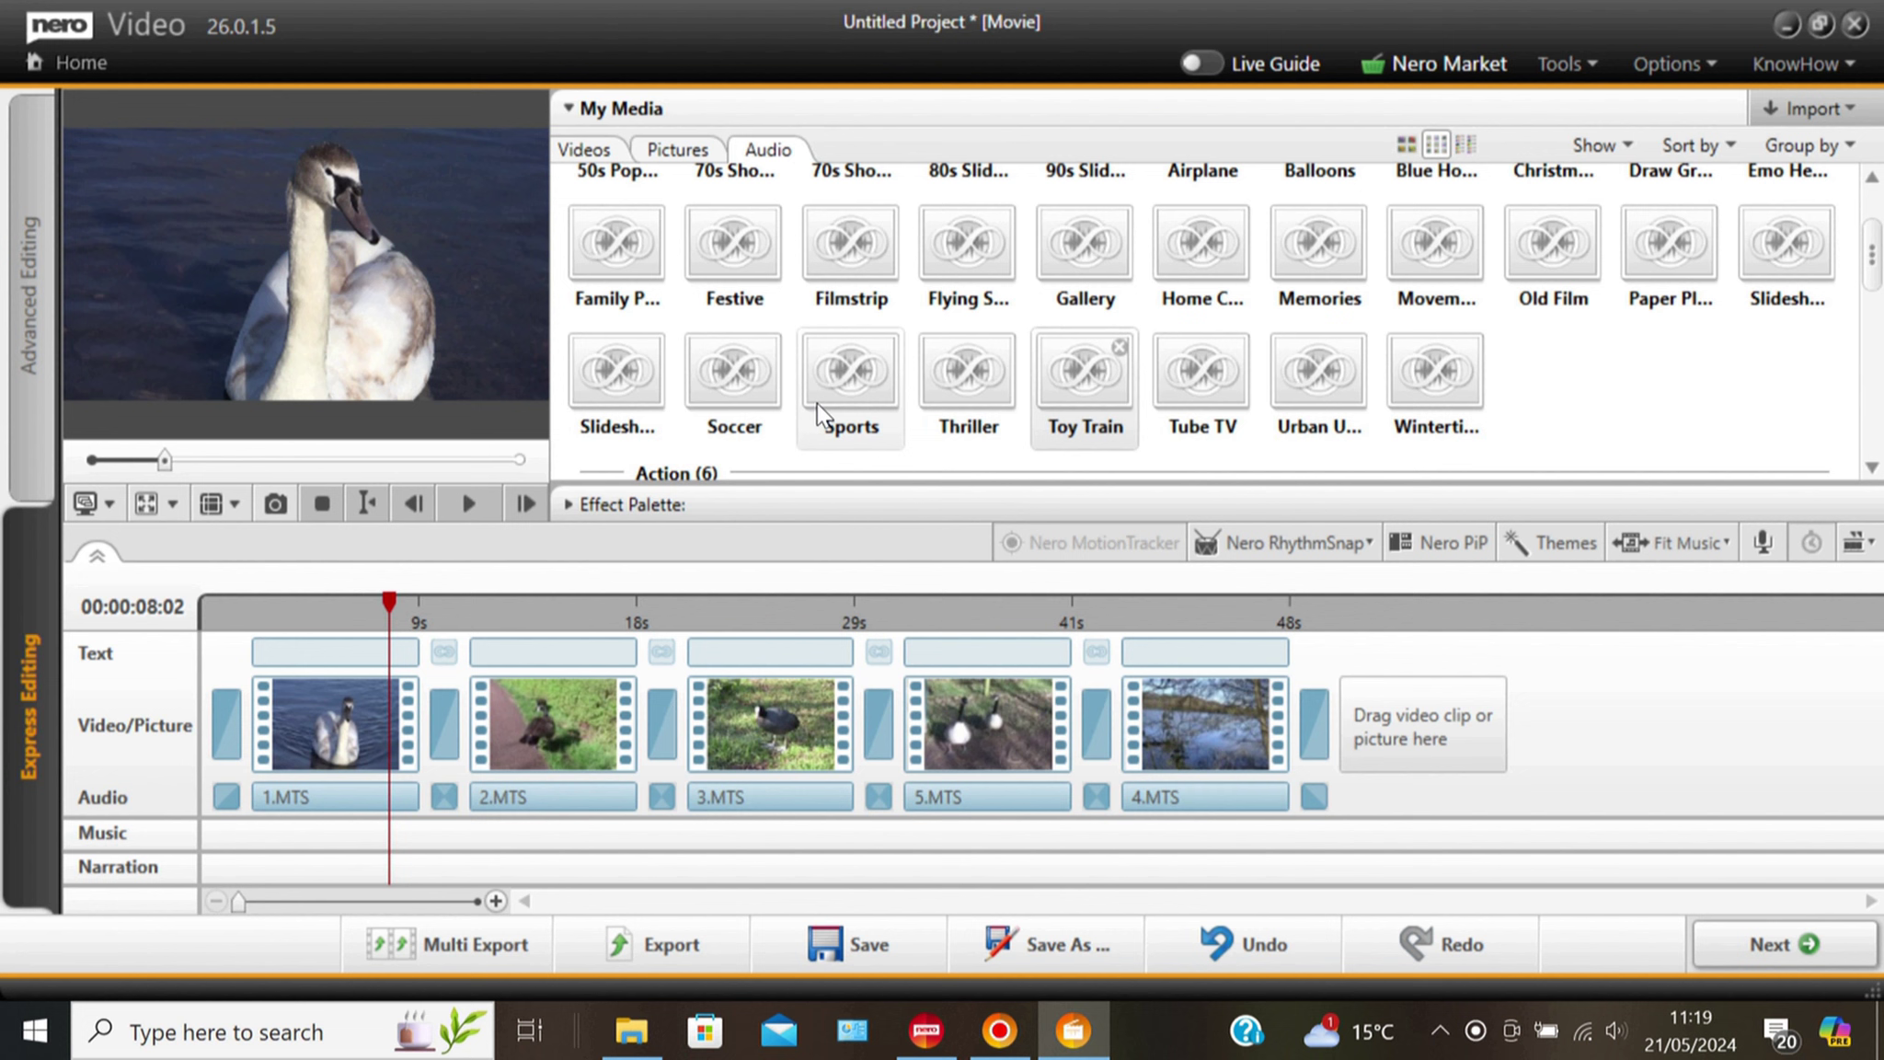
scroll(817, 403, "up", 1)
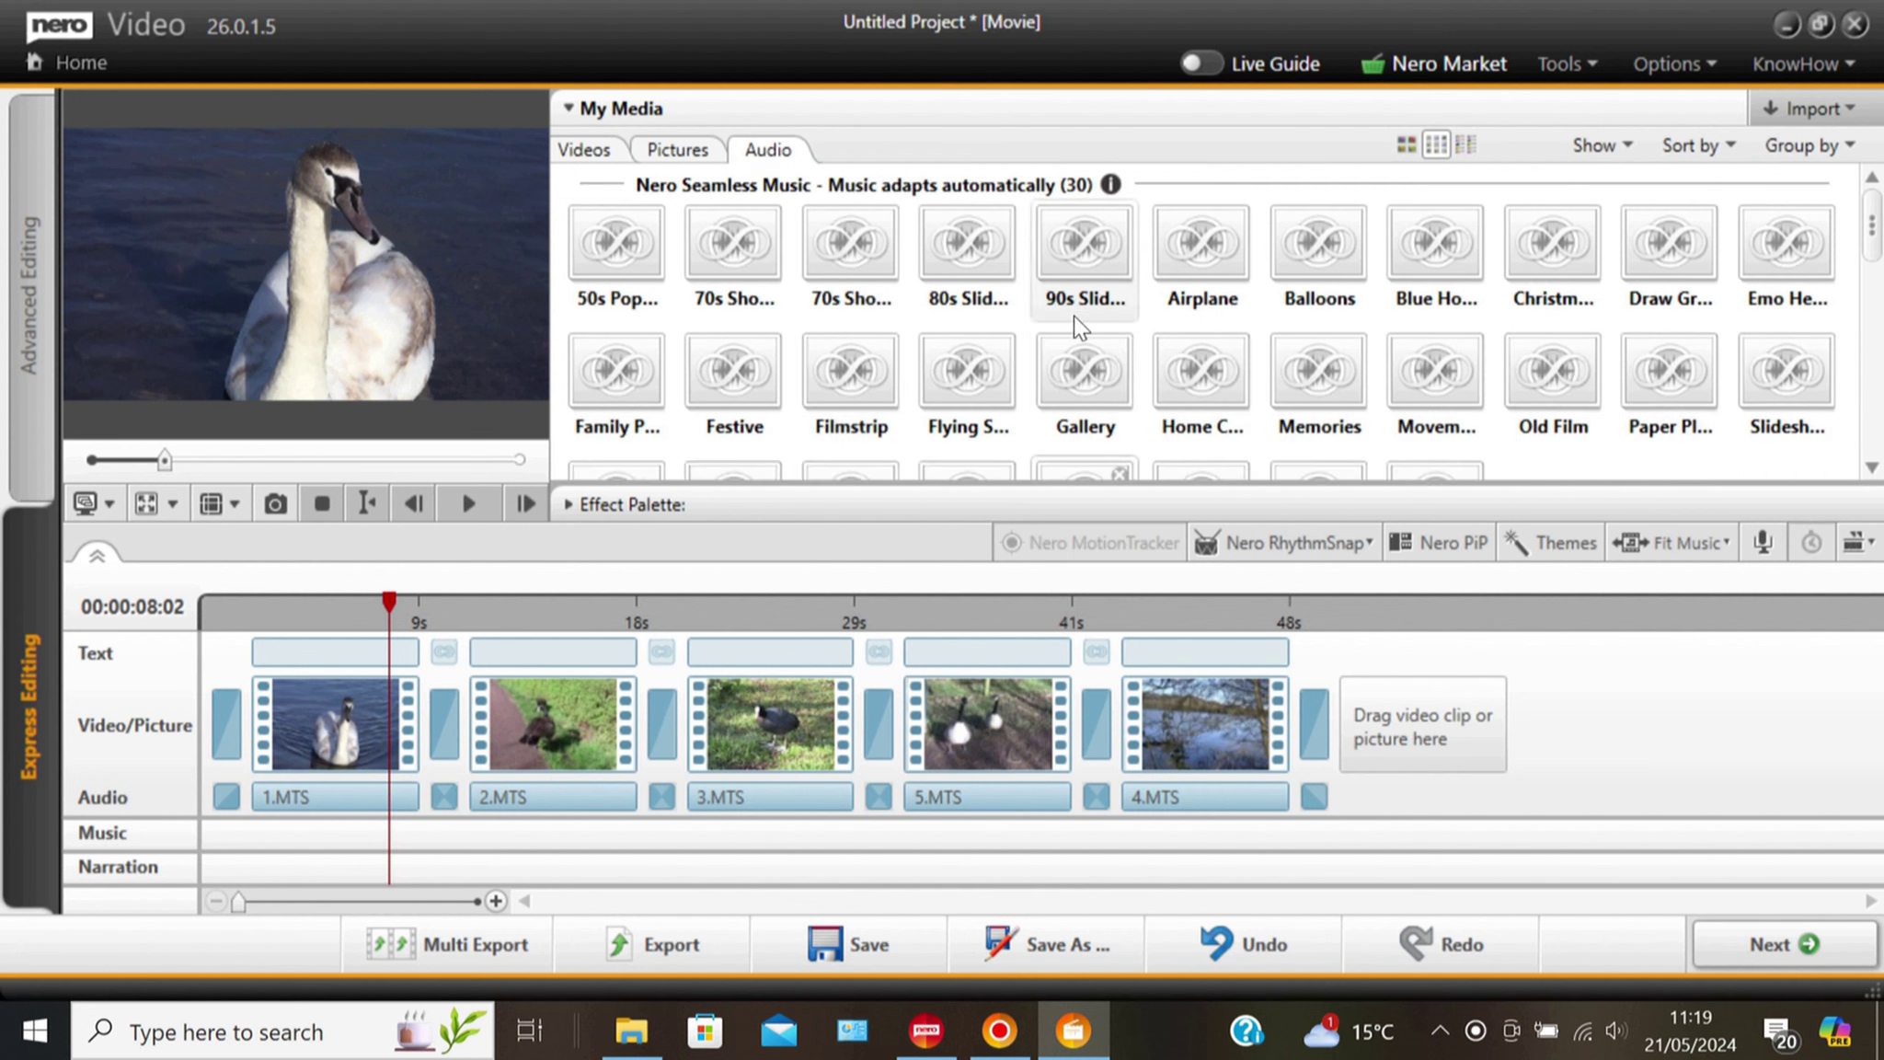
left_click_drag(1196, 253, 226, 826)
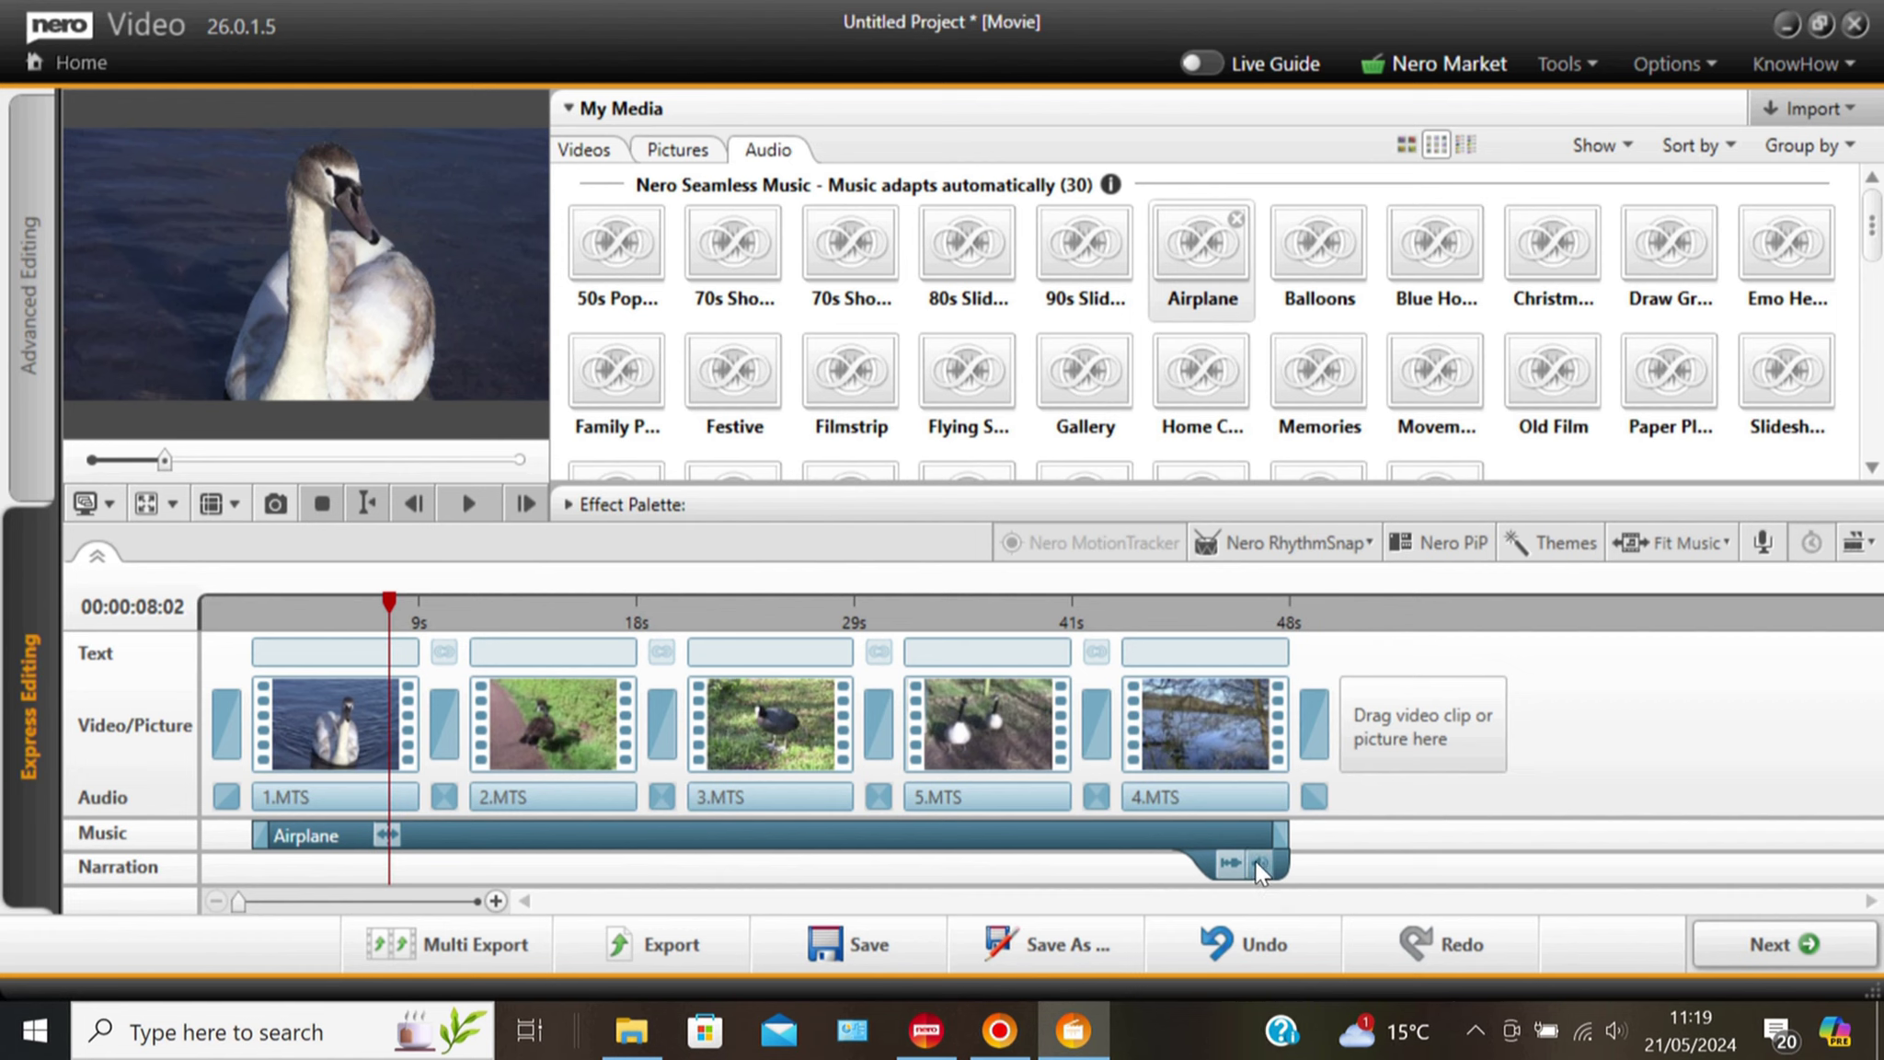
Lower the Airplane music volume to 30 and set its ending transition to 00:04:00.
left_click(1256, 865)
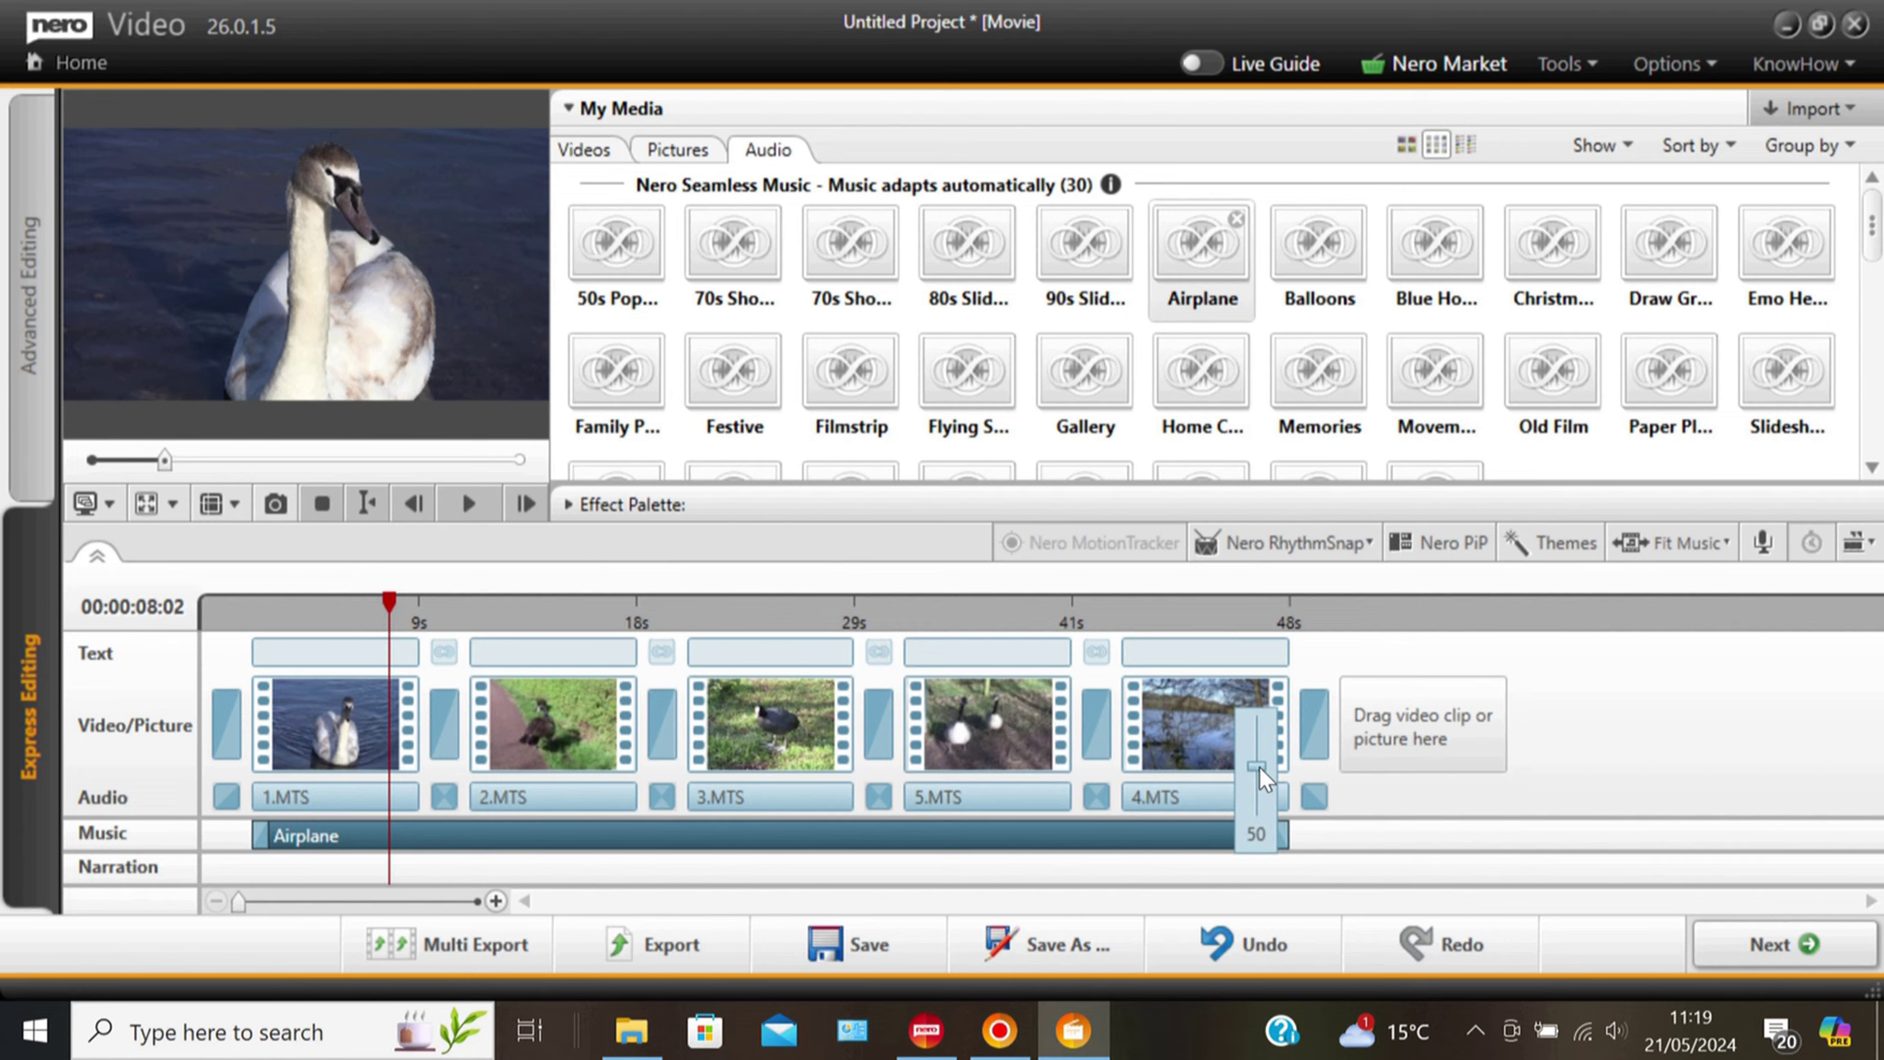
left_click_drag(1261, 767, 1261, 768)
left_click(1208, 739)
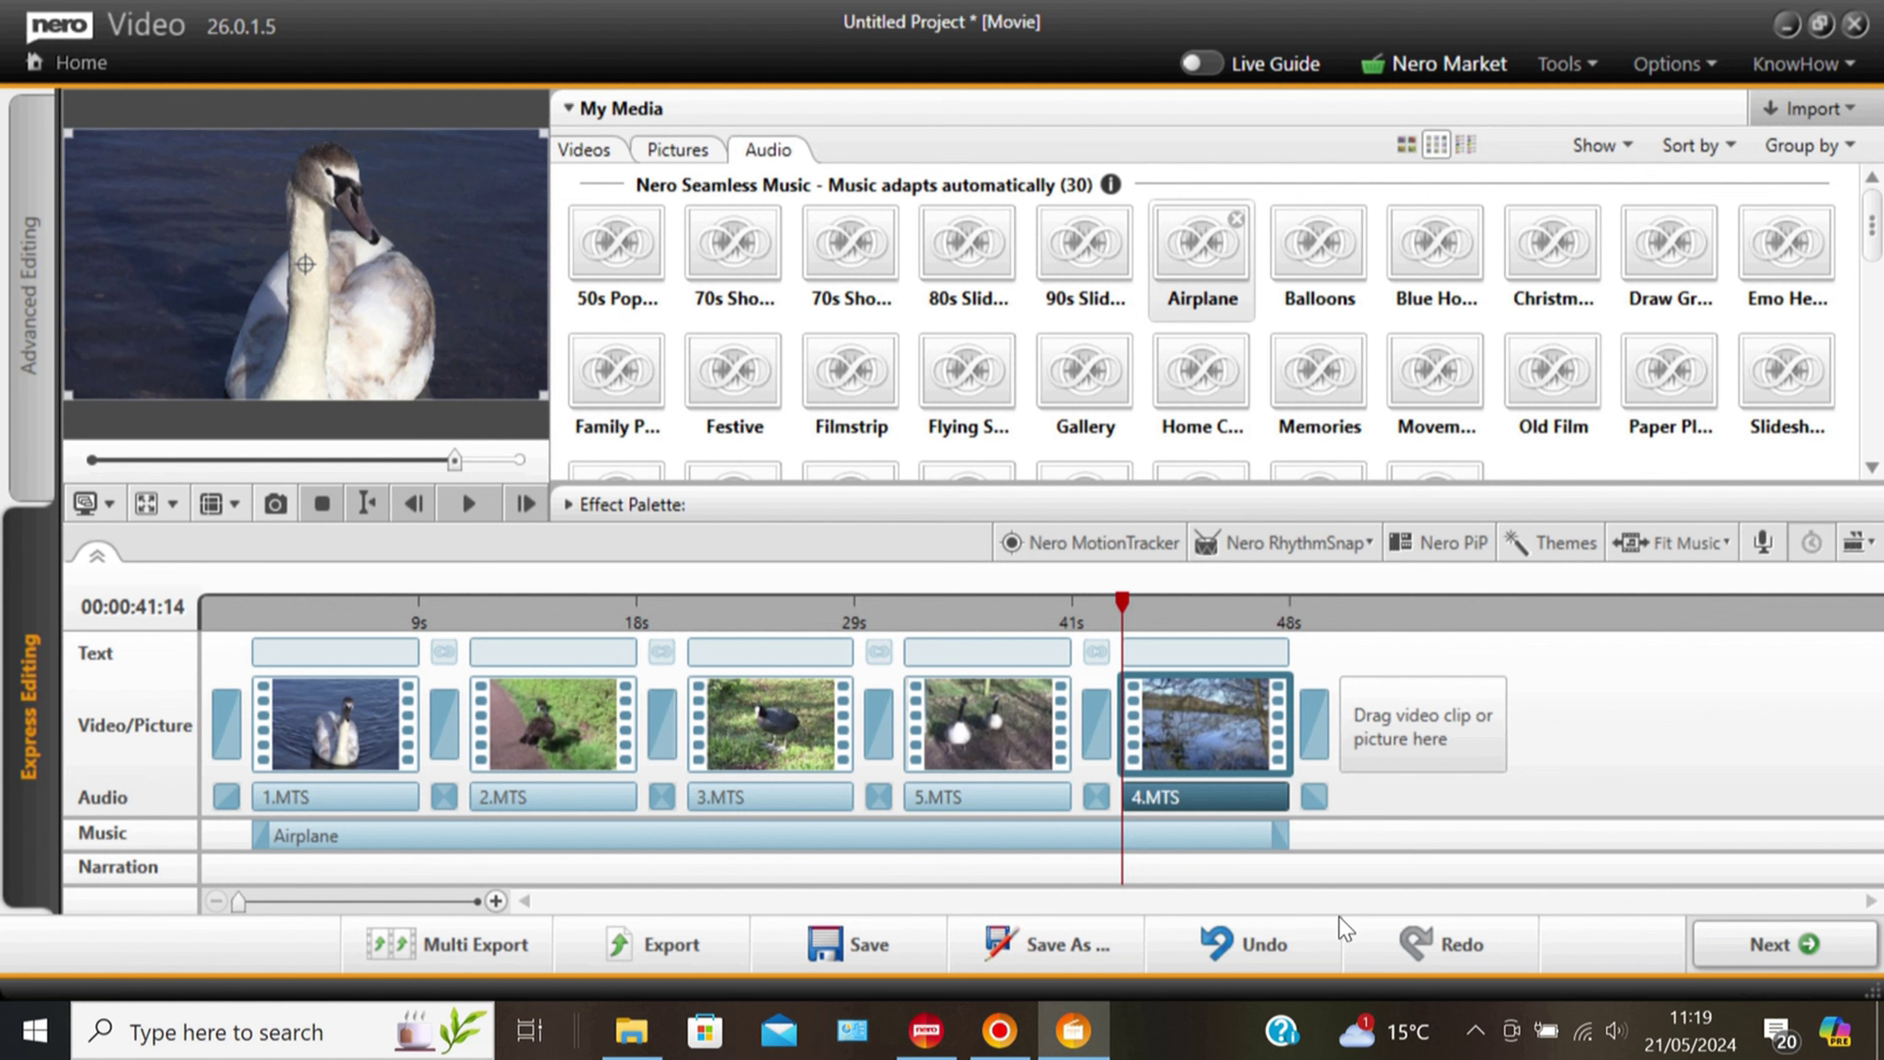
right_click(1281, 837)
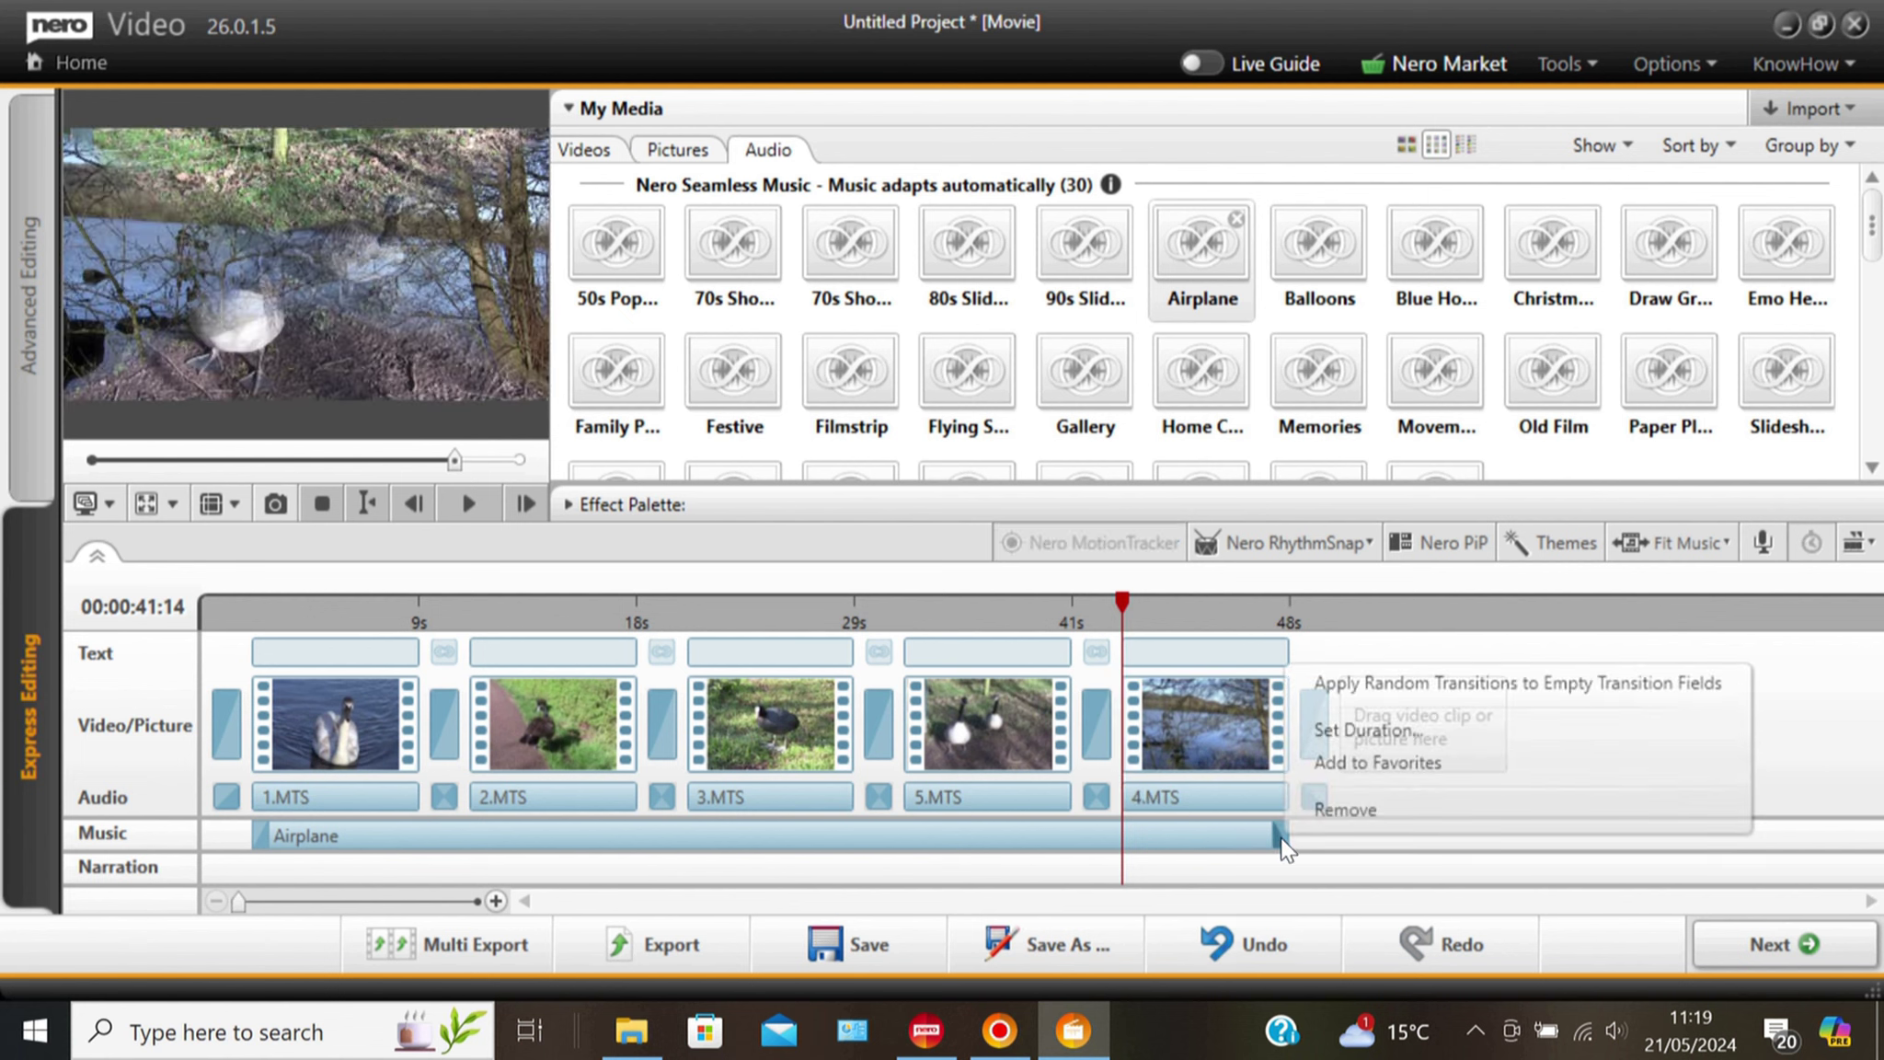
left_click(1376, 732)
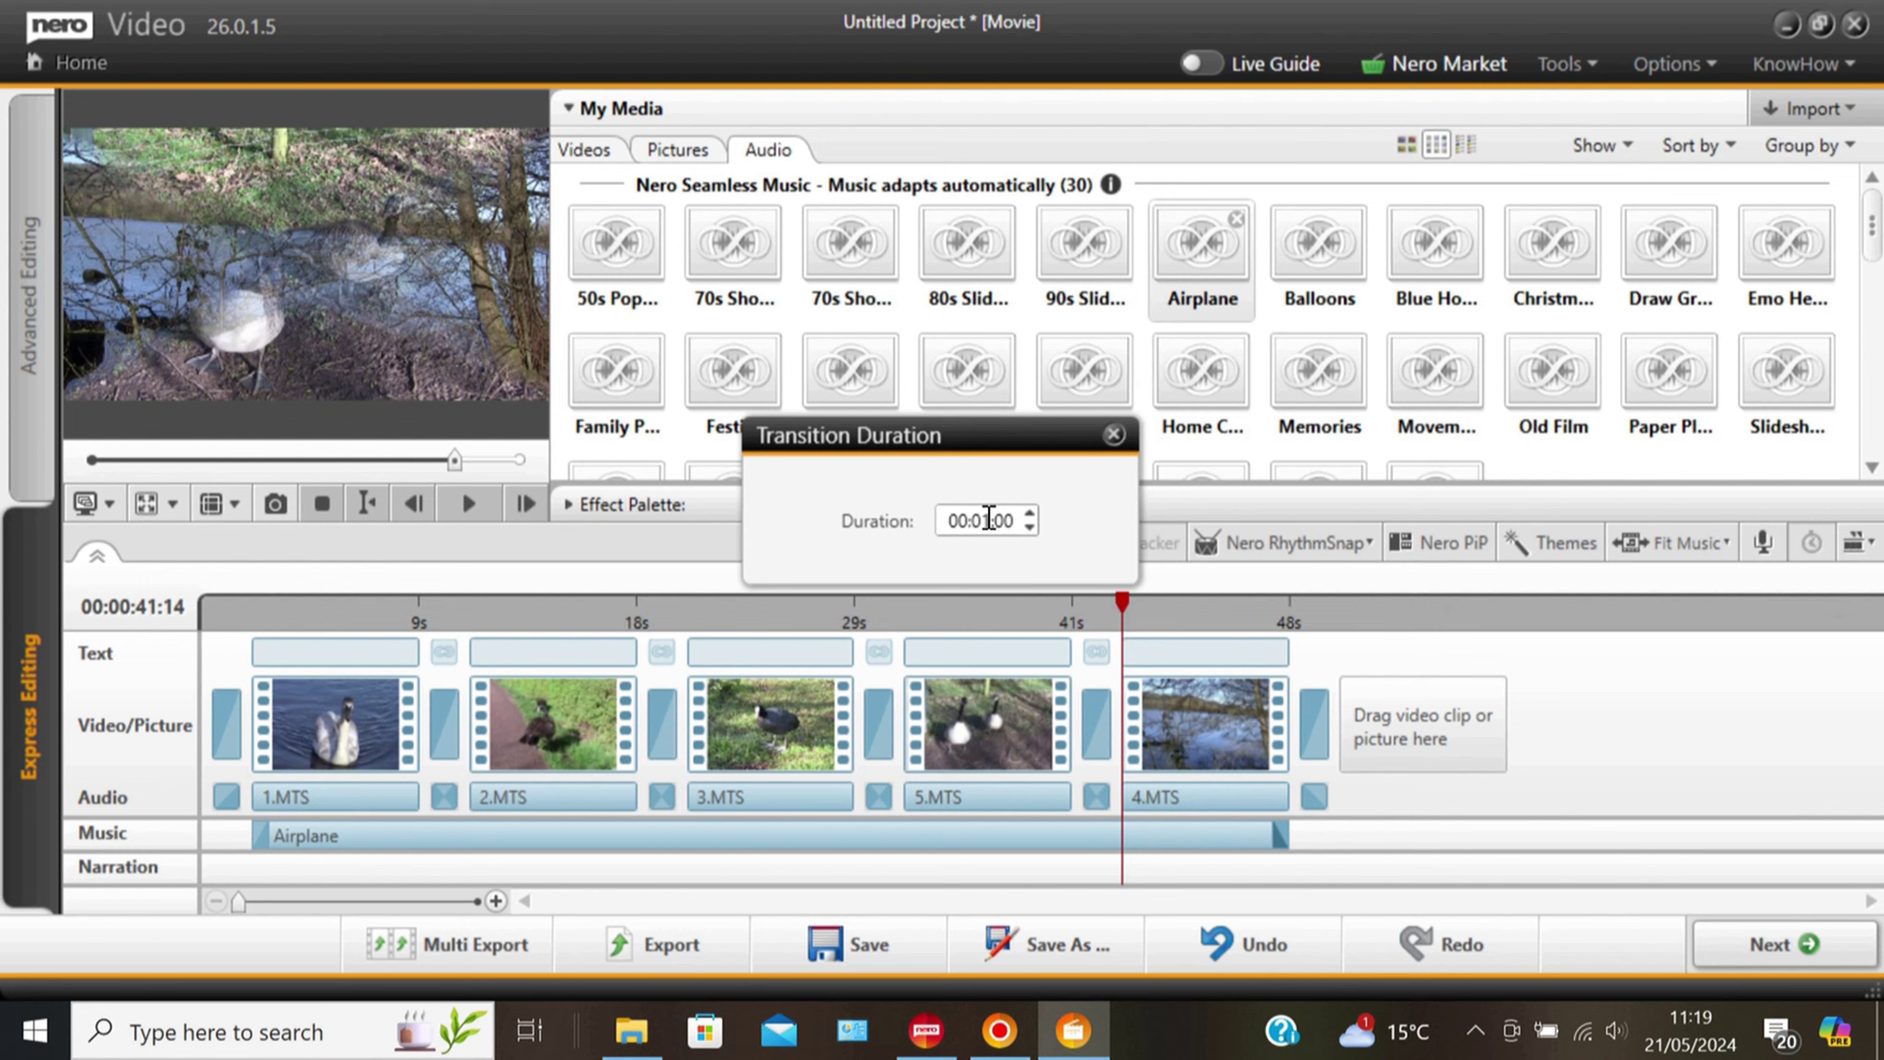
scroll(989, 520, "up", 3)
left_click_drag(454, 460, 92, 460)
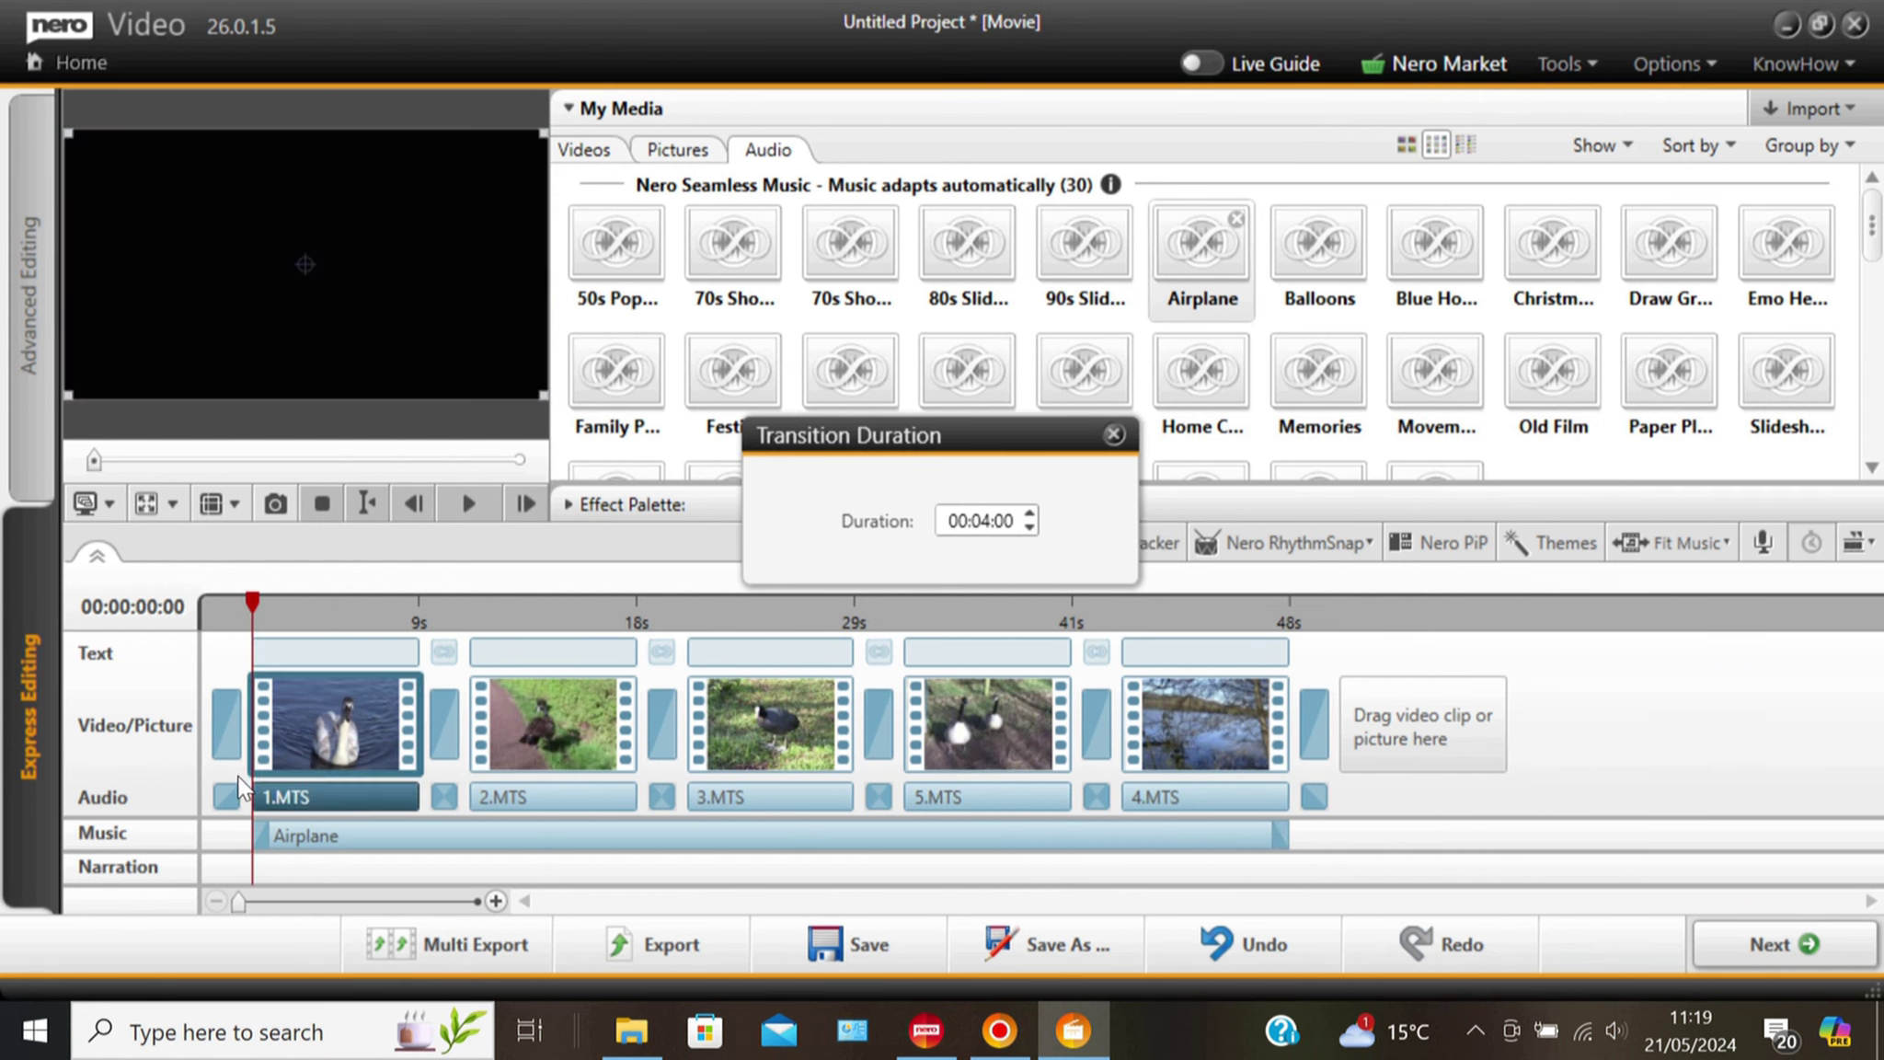
Play the movie preview from the start, through to 00:00:48:19.
left_click(464, 504)
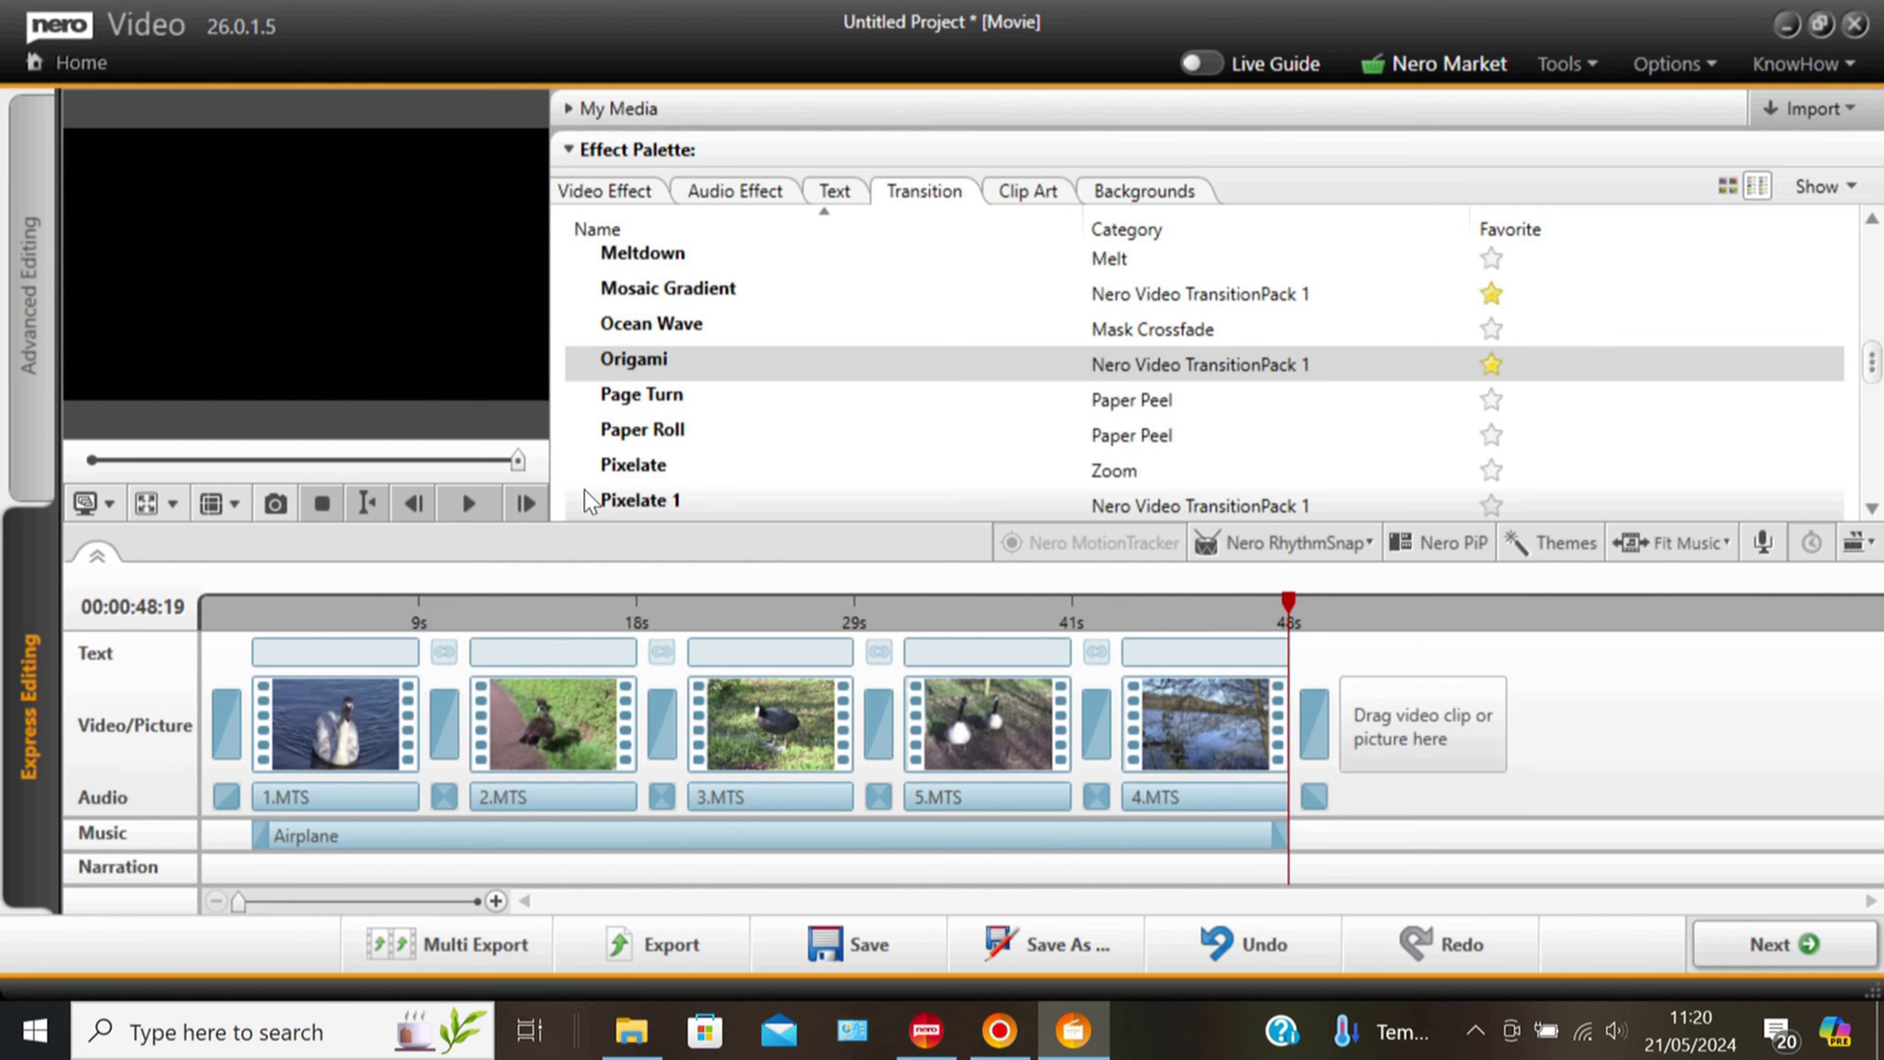
left_click(600, 195)
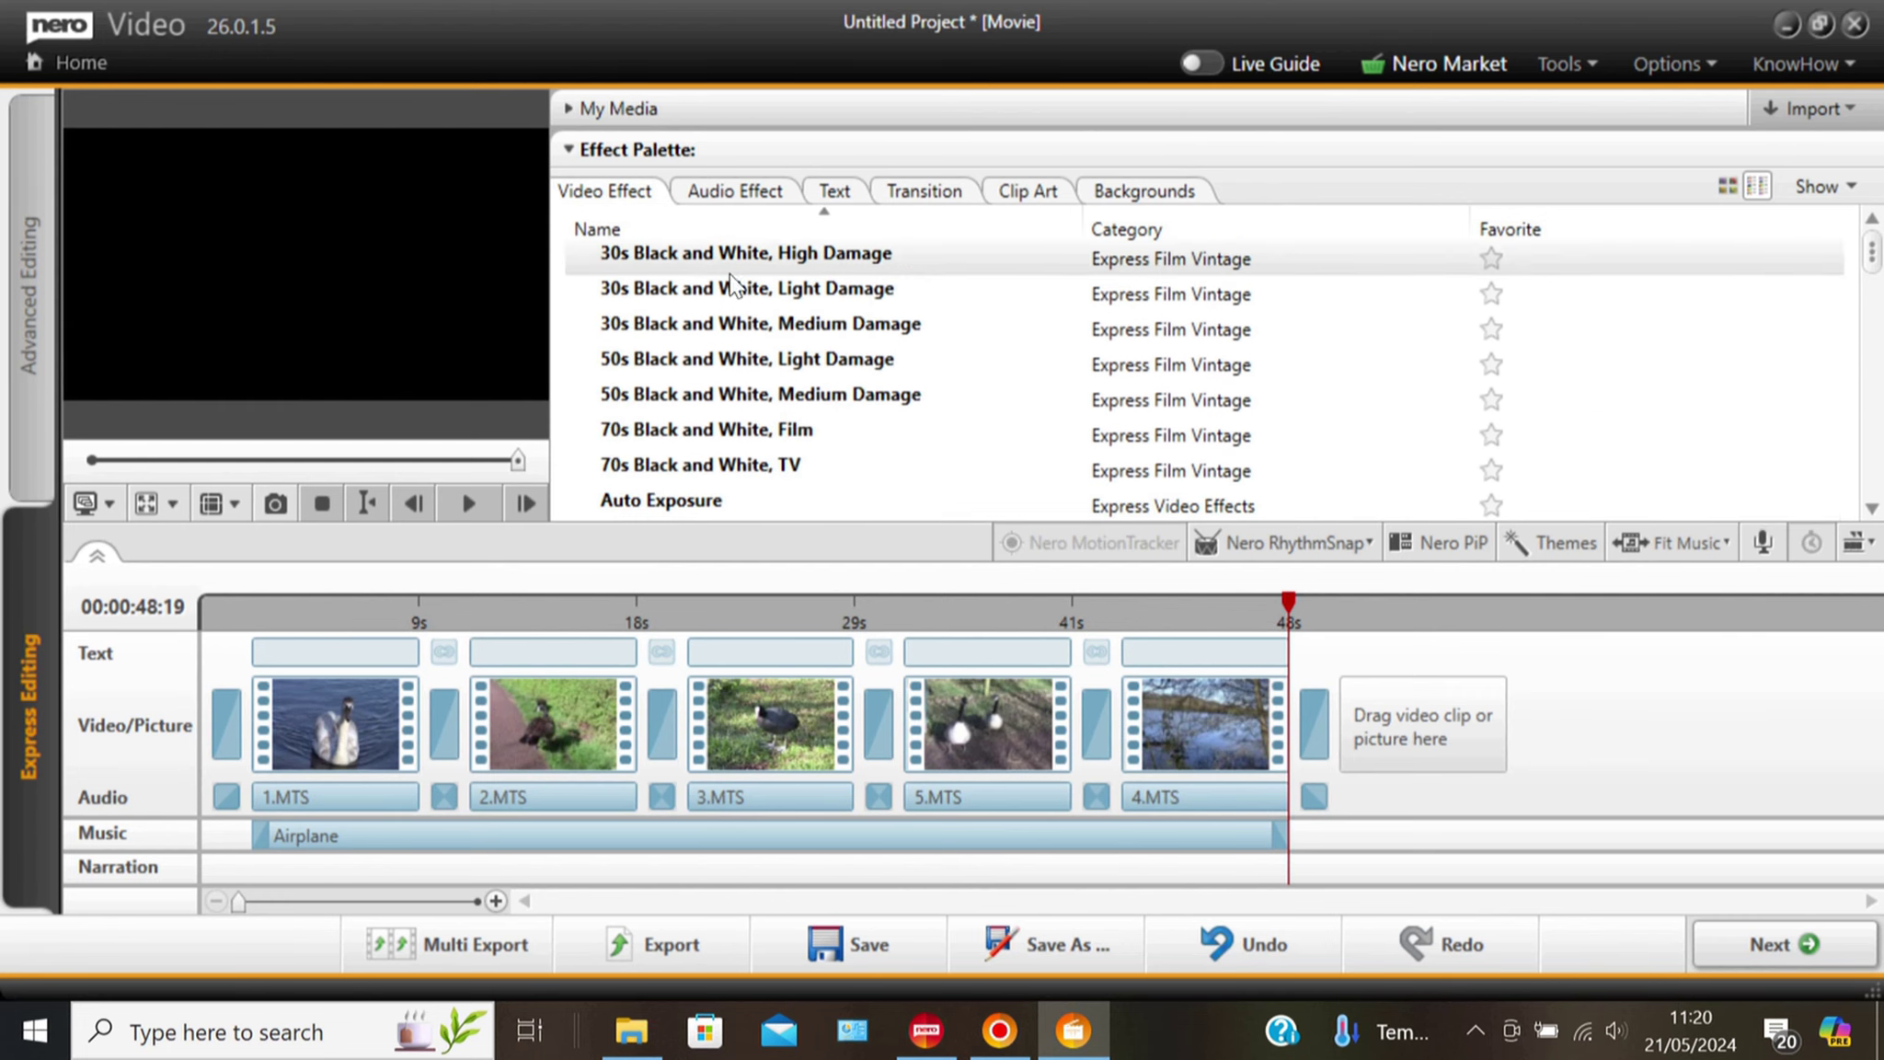
scroll(1068, 345, "down", 3)
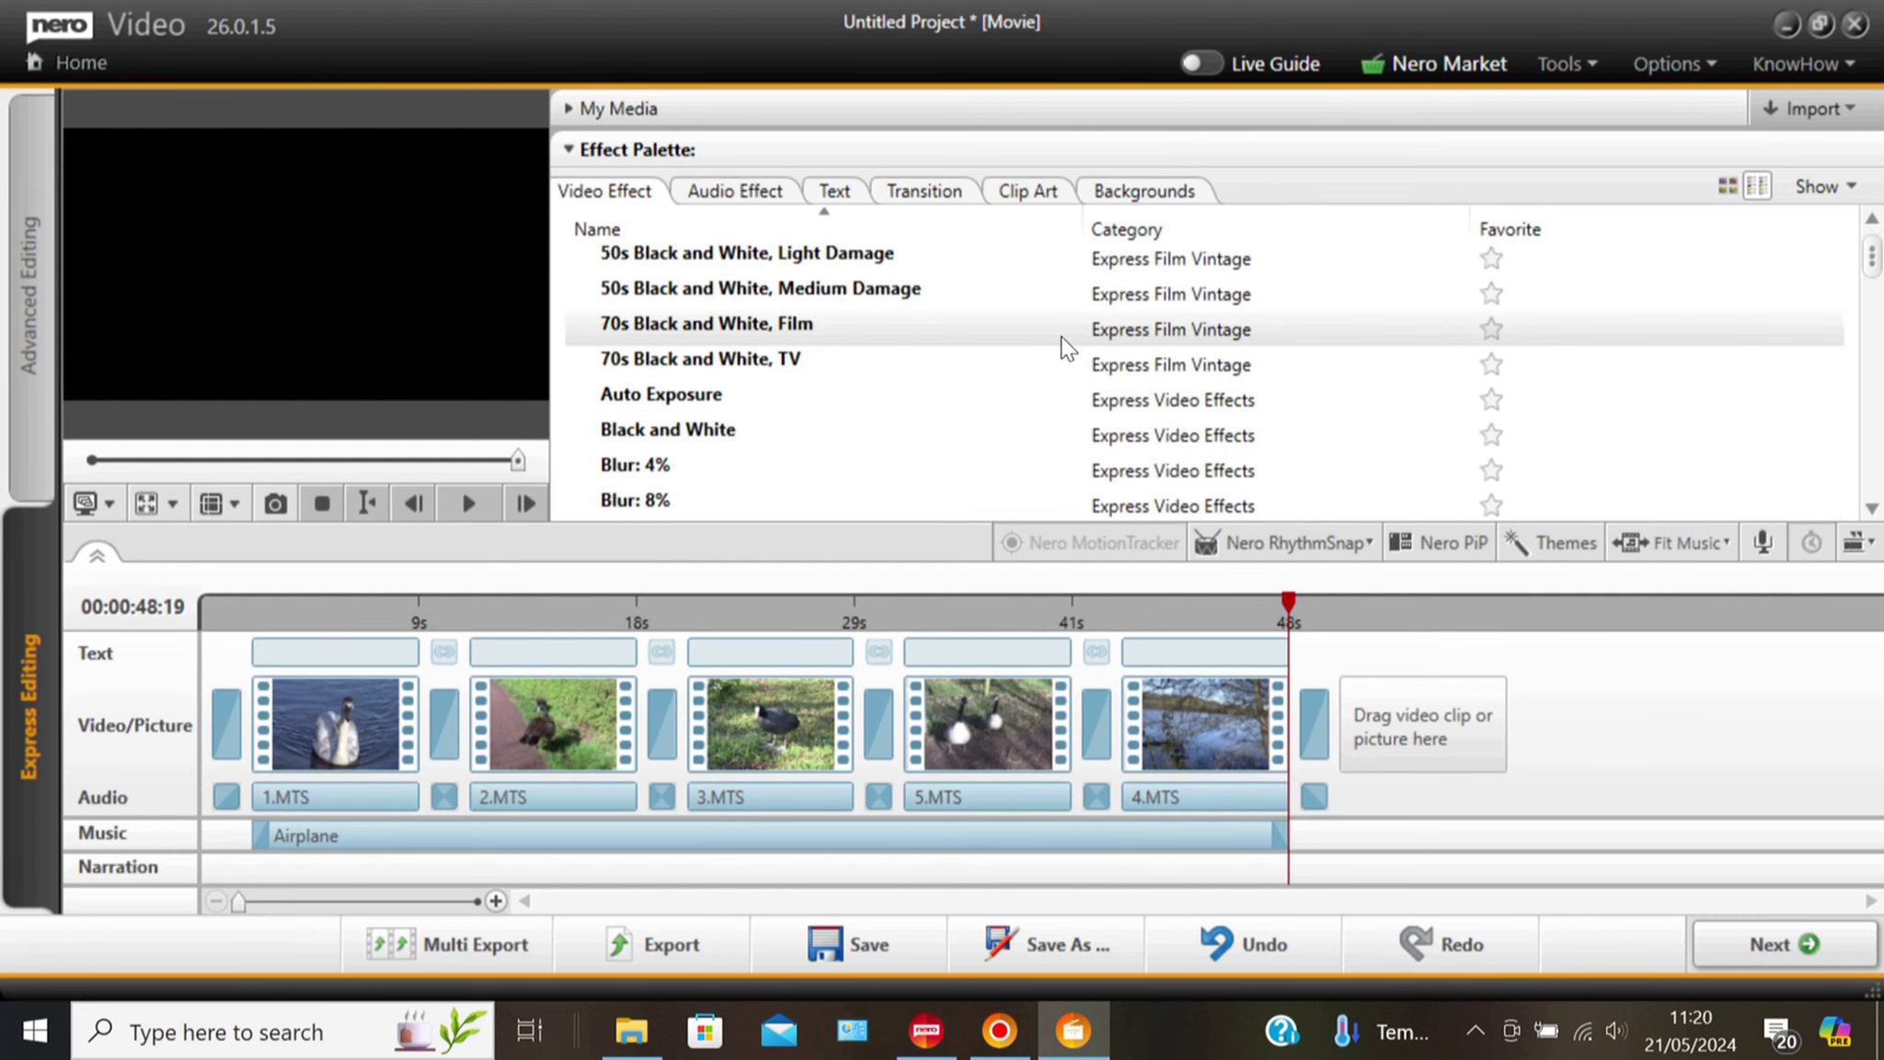
scroll(1031, 337, "down", 2)
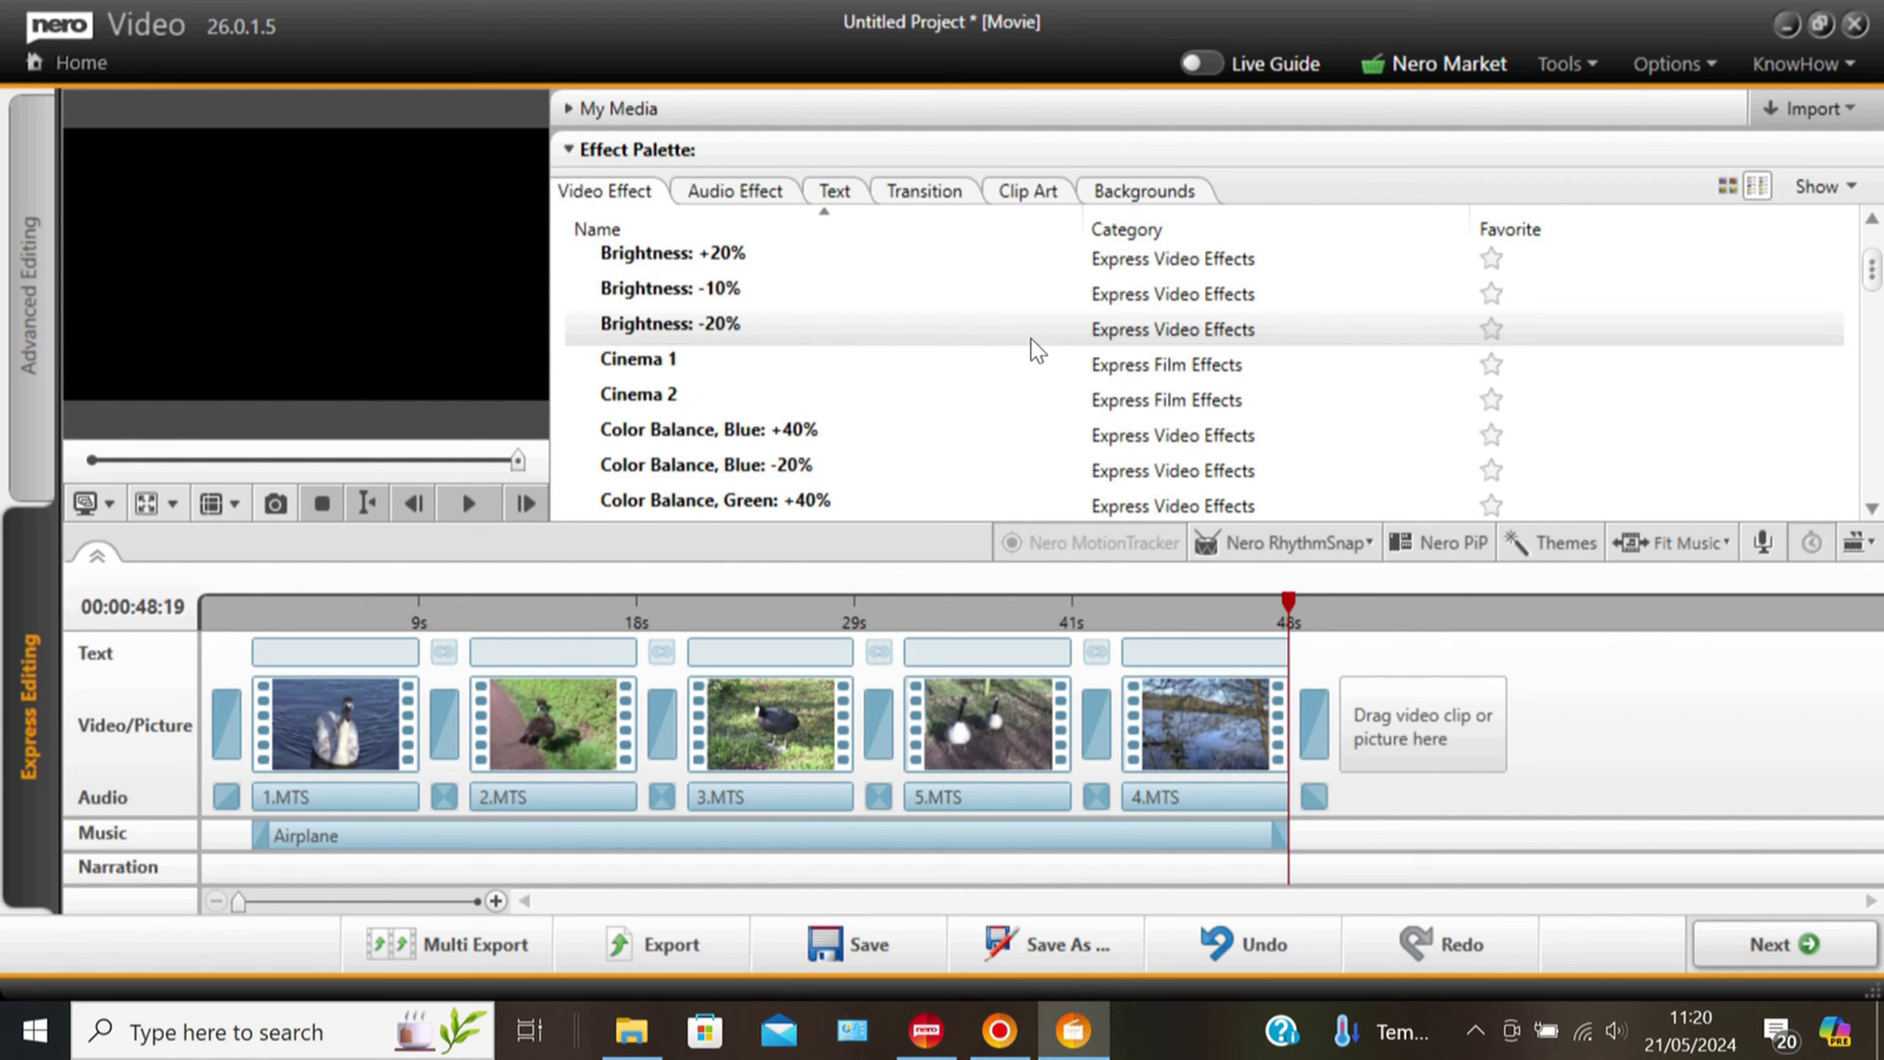
scroll(1010, 352, "down", 1)
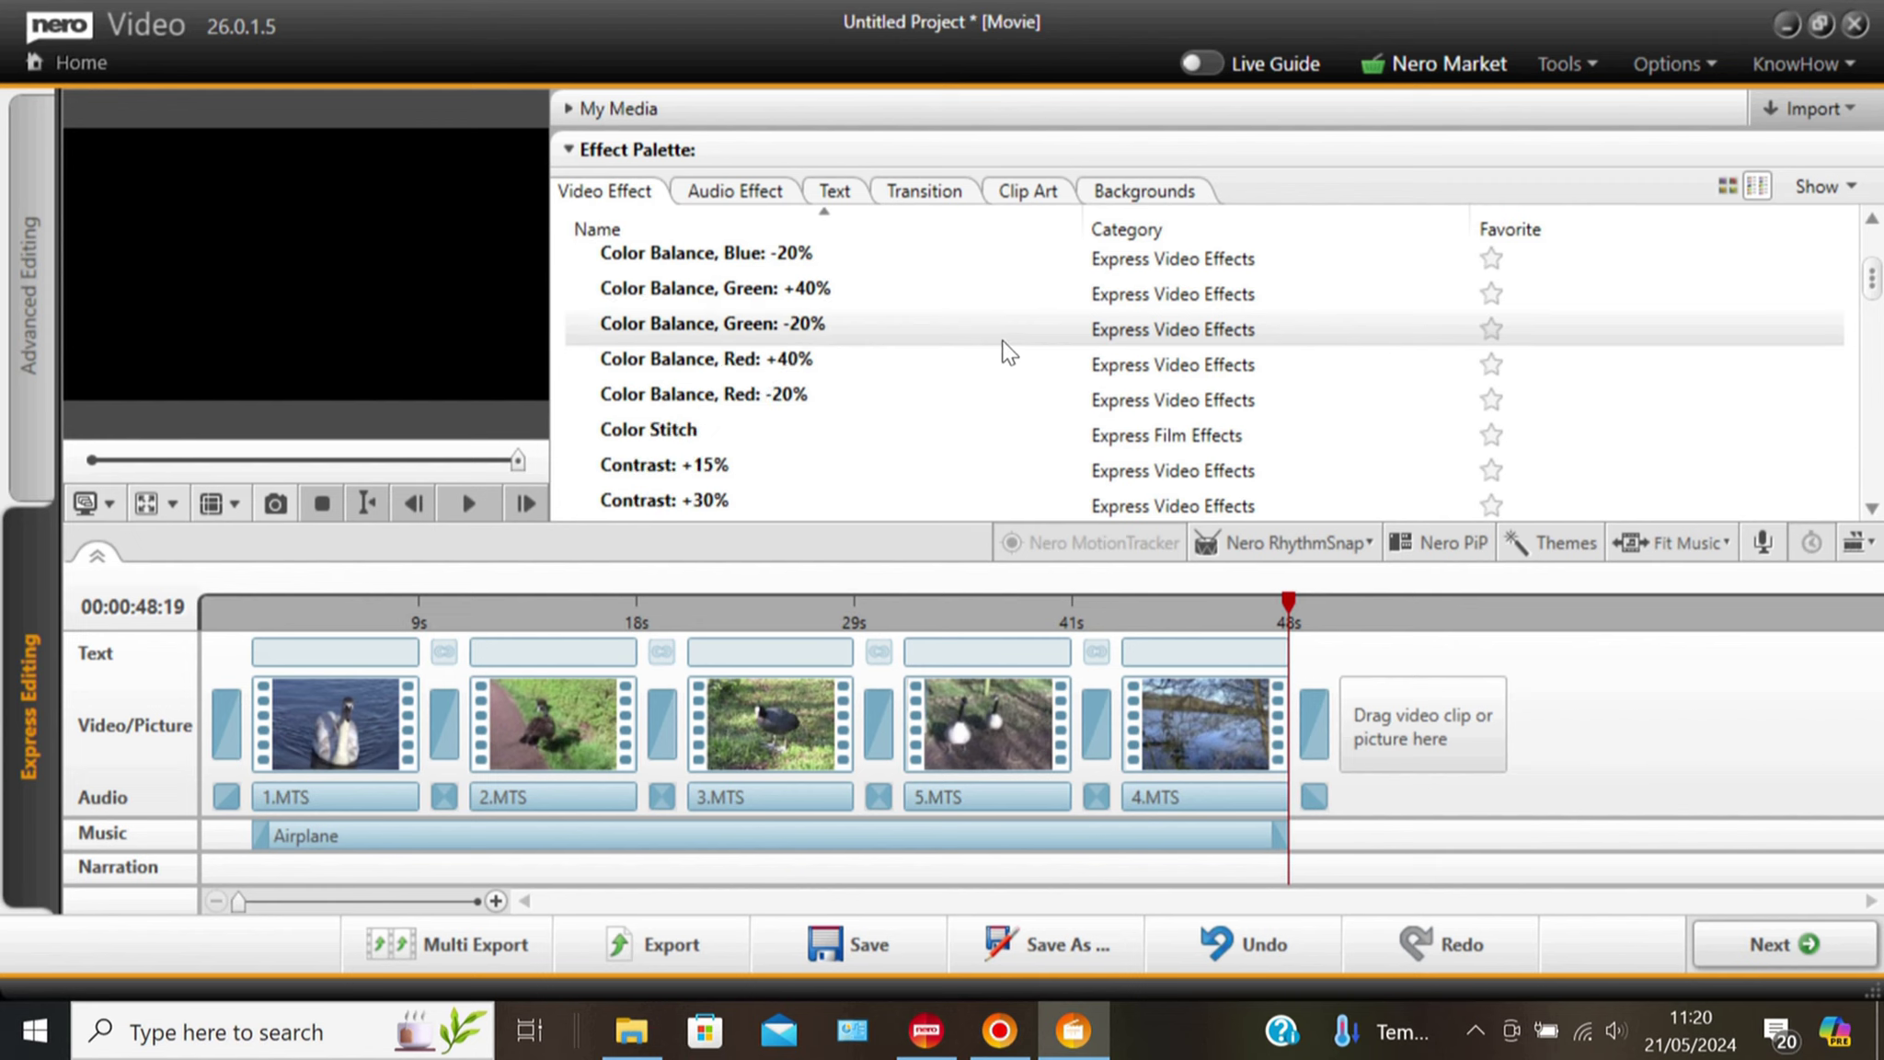
scroll(999, 345, "down", 2)
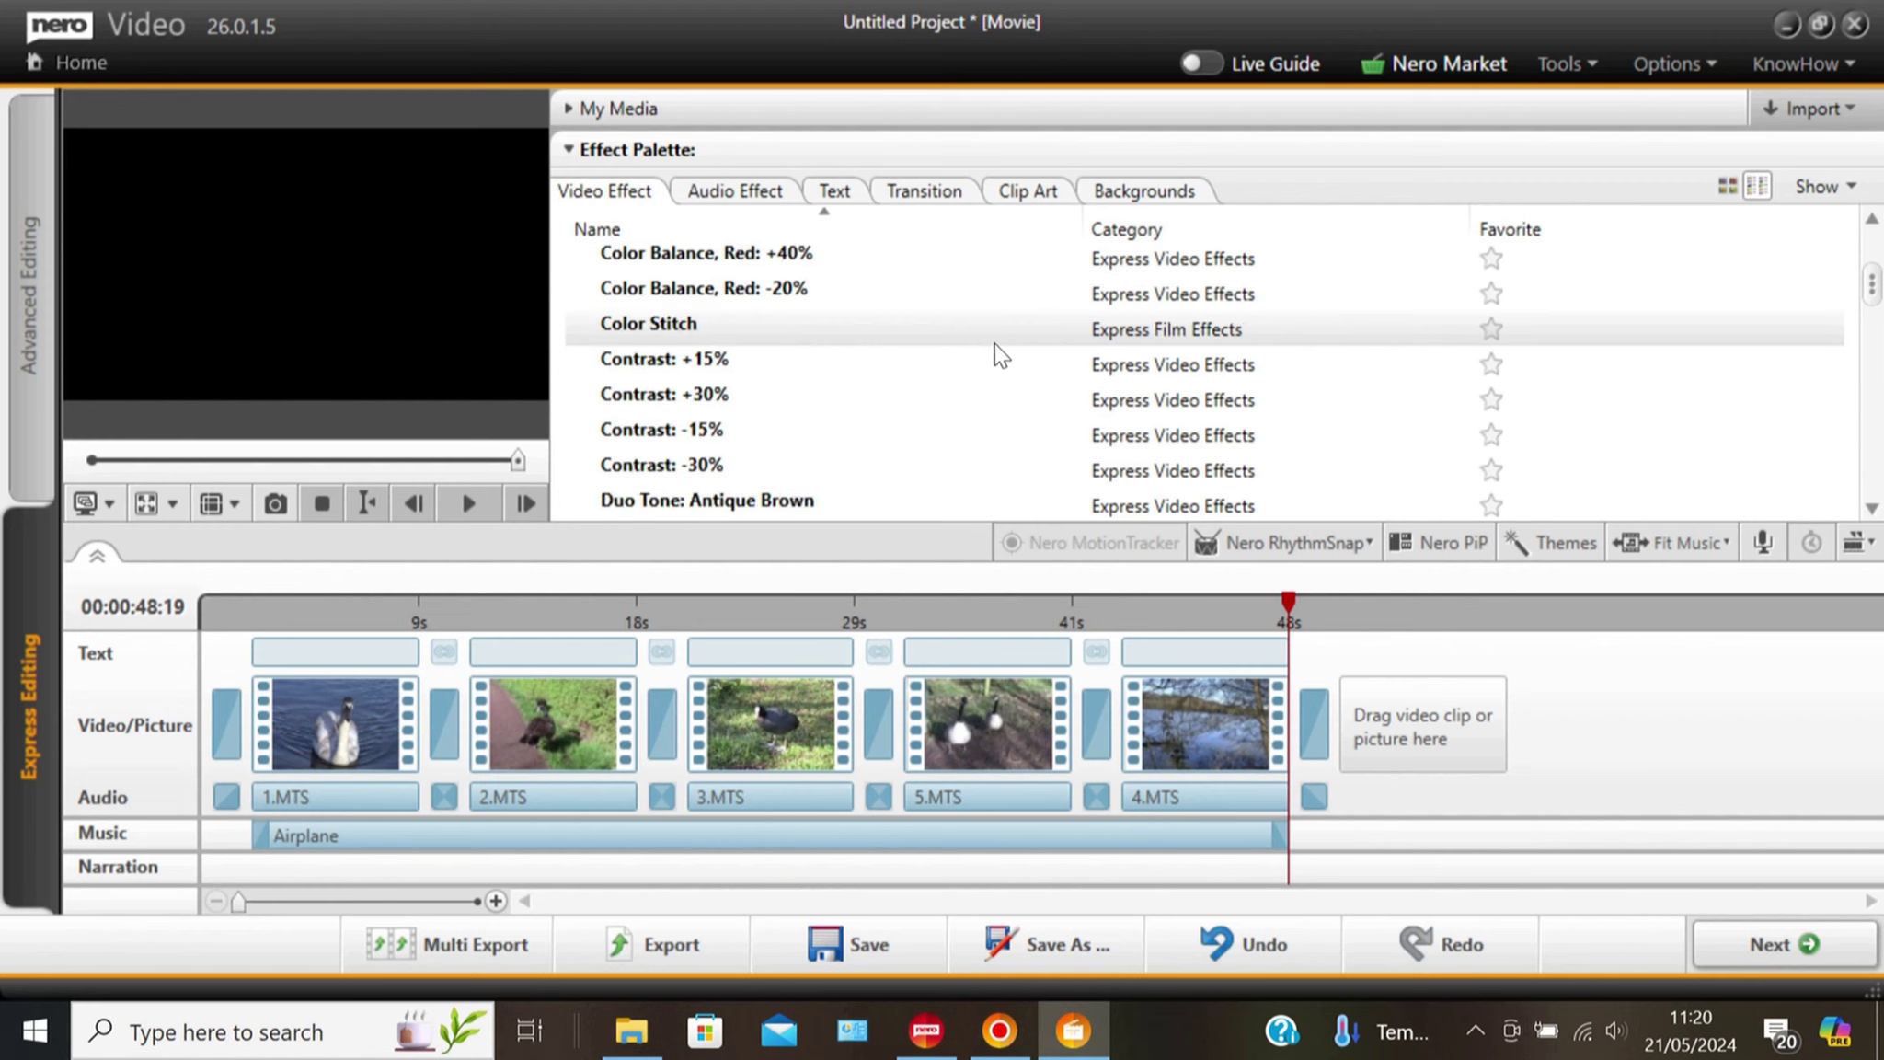
scroll(996, 354, "down", 1)
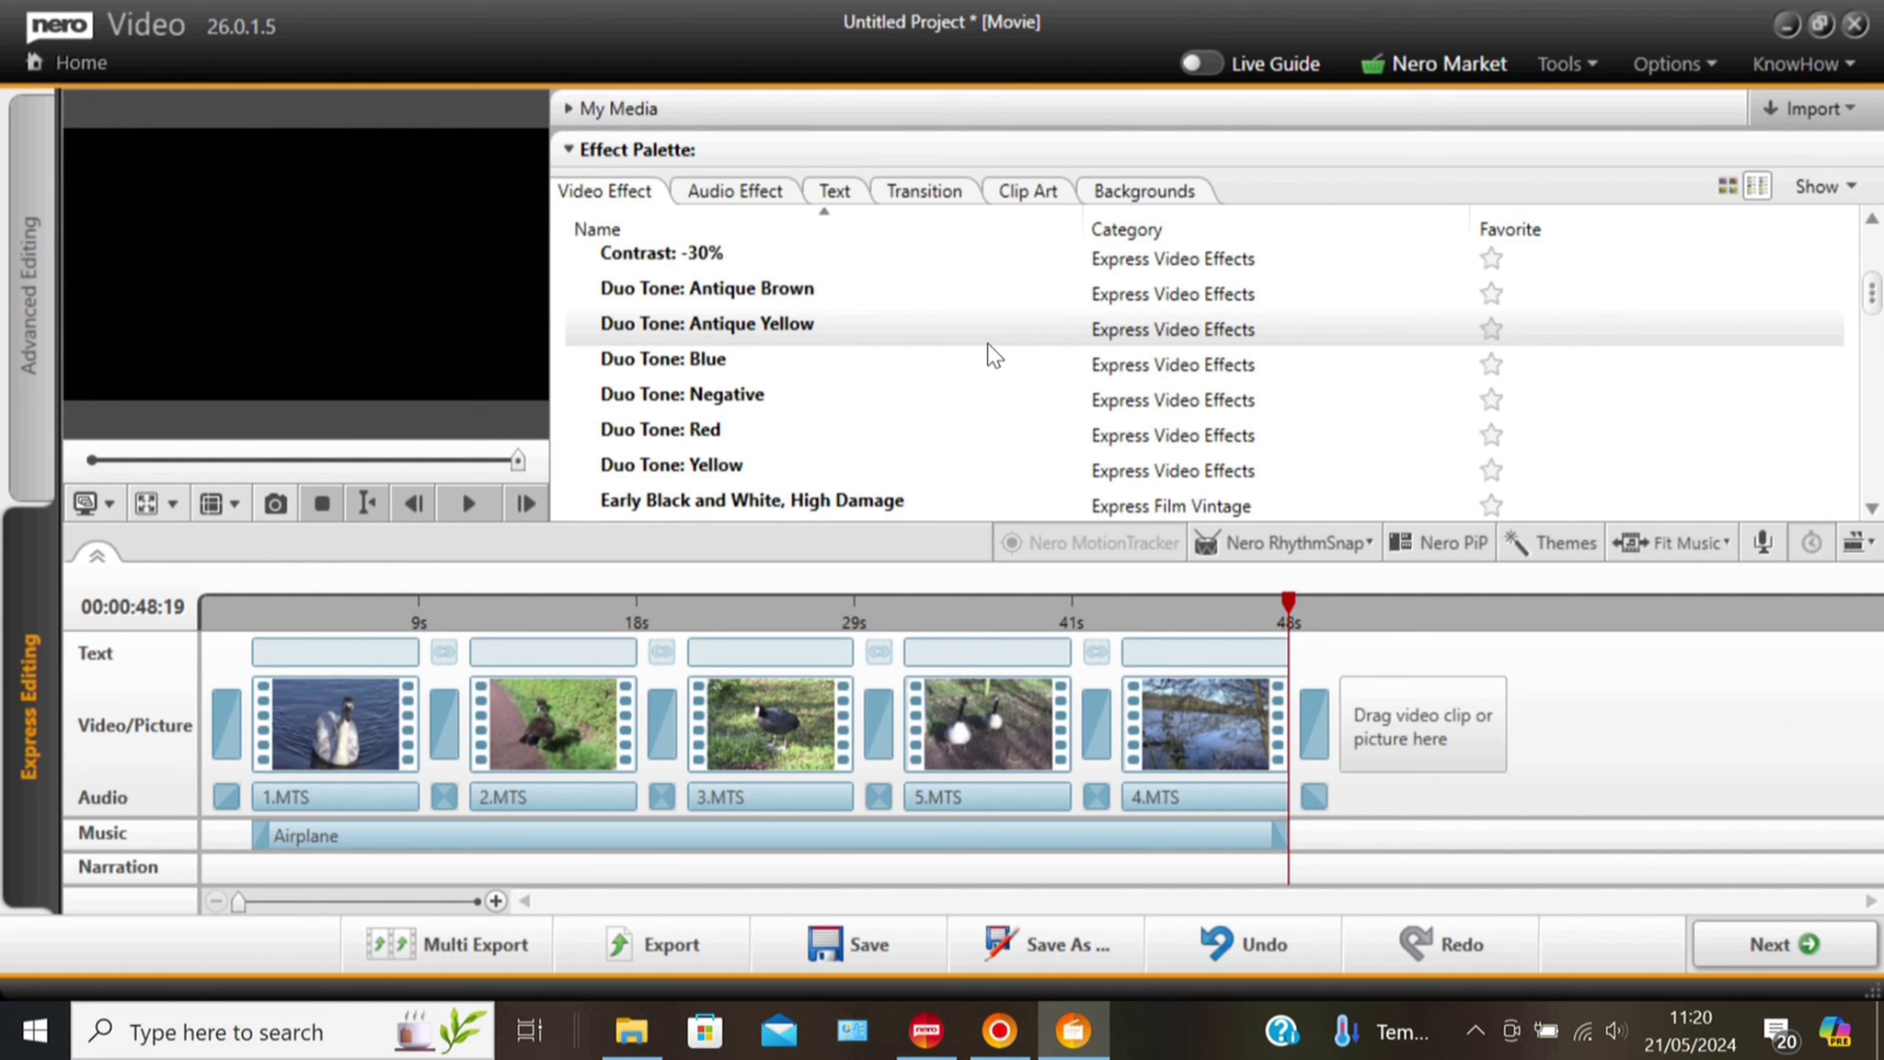
scroll(992, 355, "down", 1)
scroll(984, 344, "down", 1)
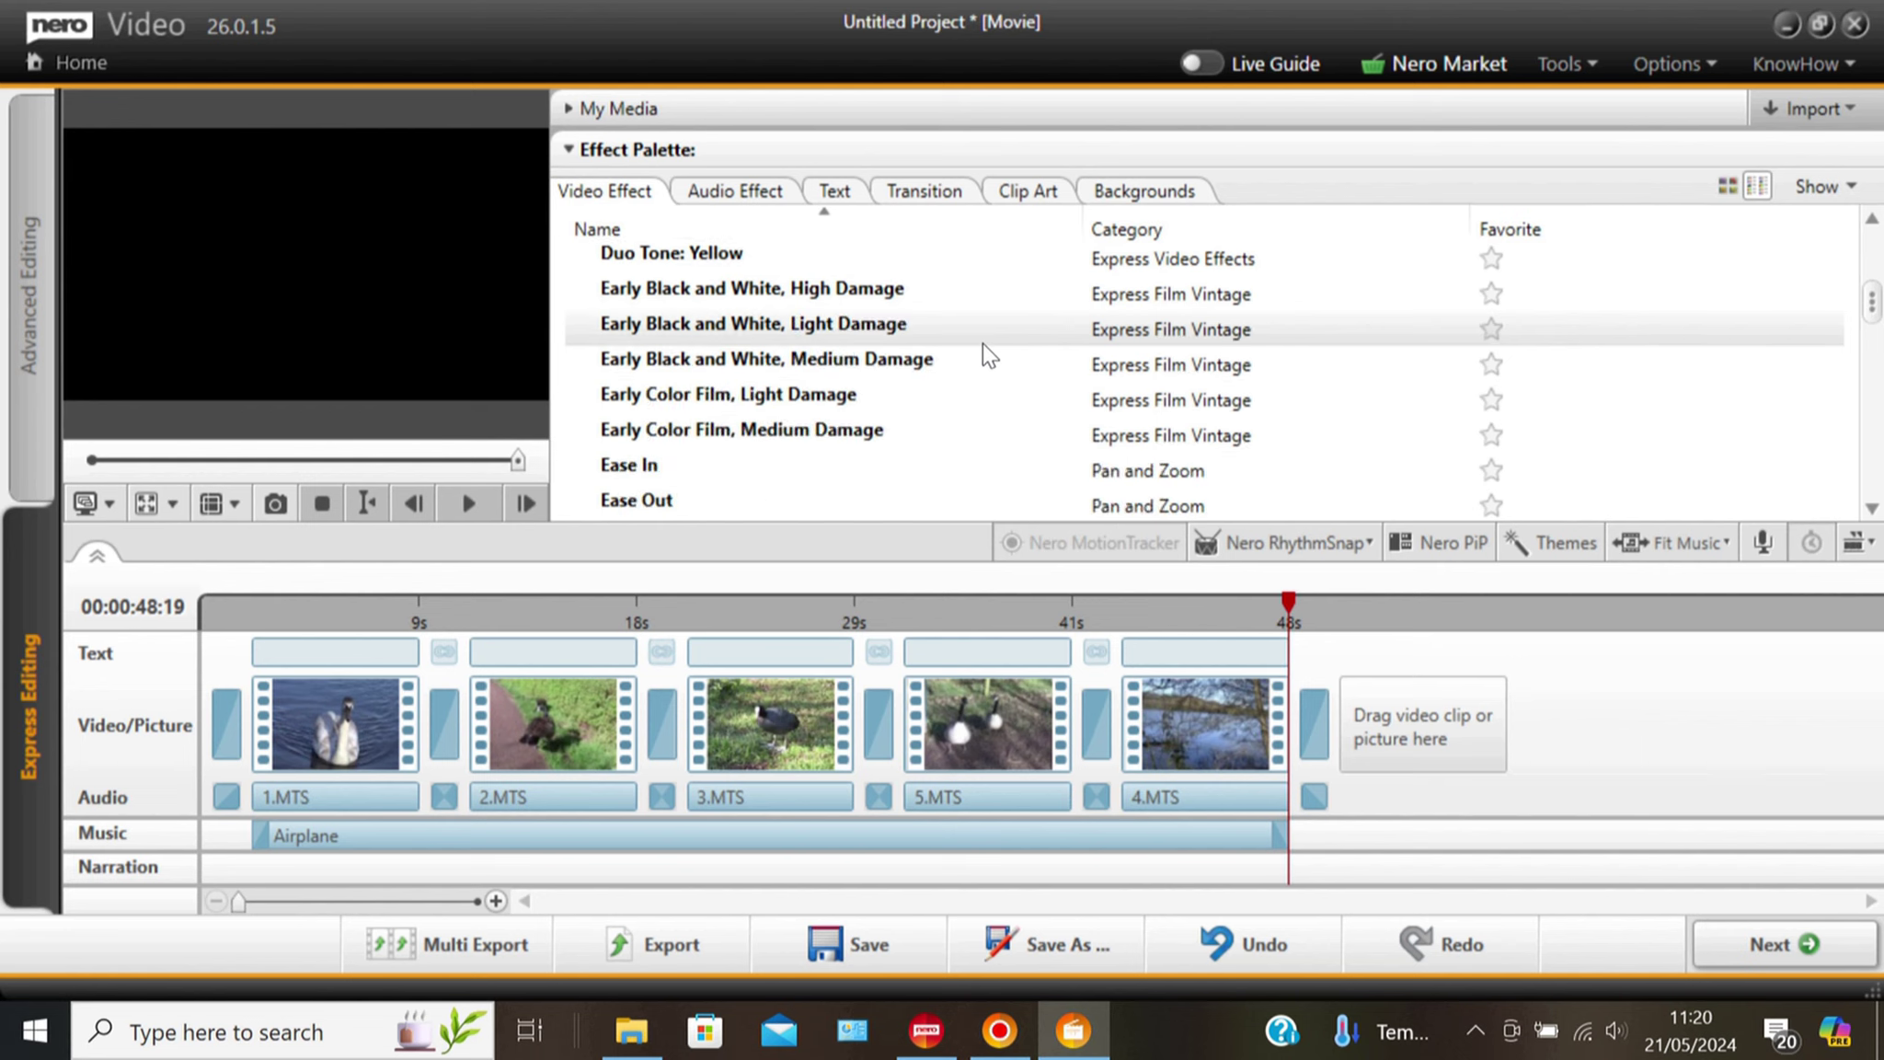
left_click_drag(660, 363, 758, 746)
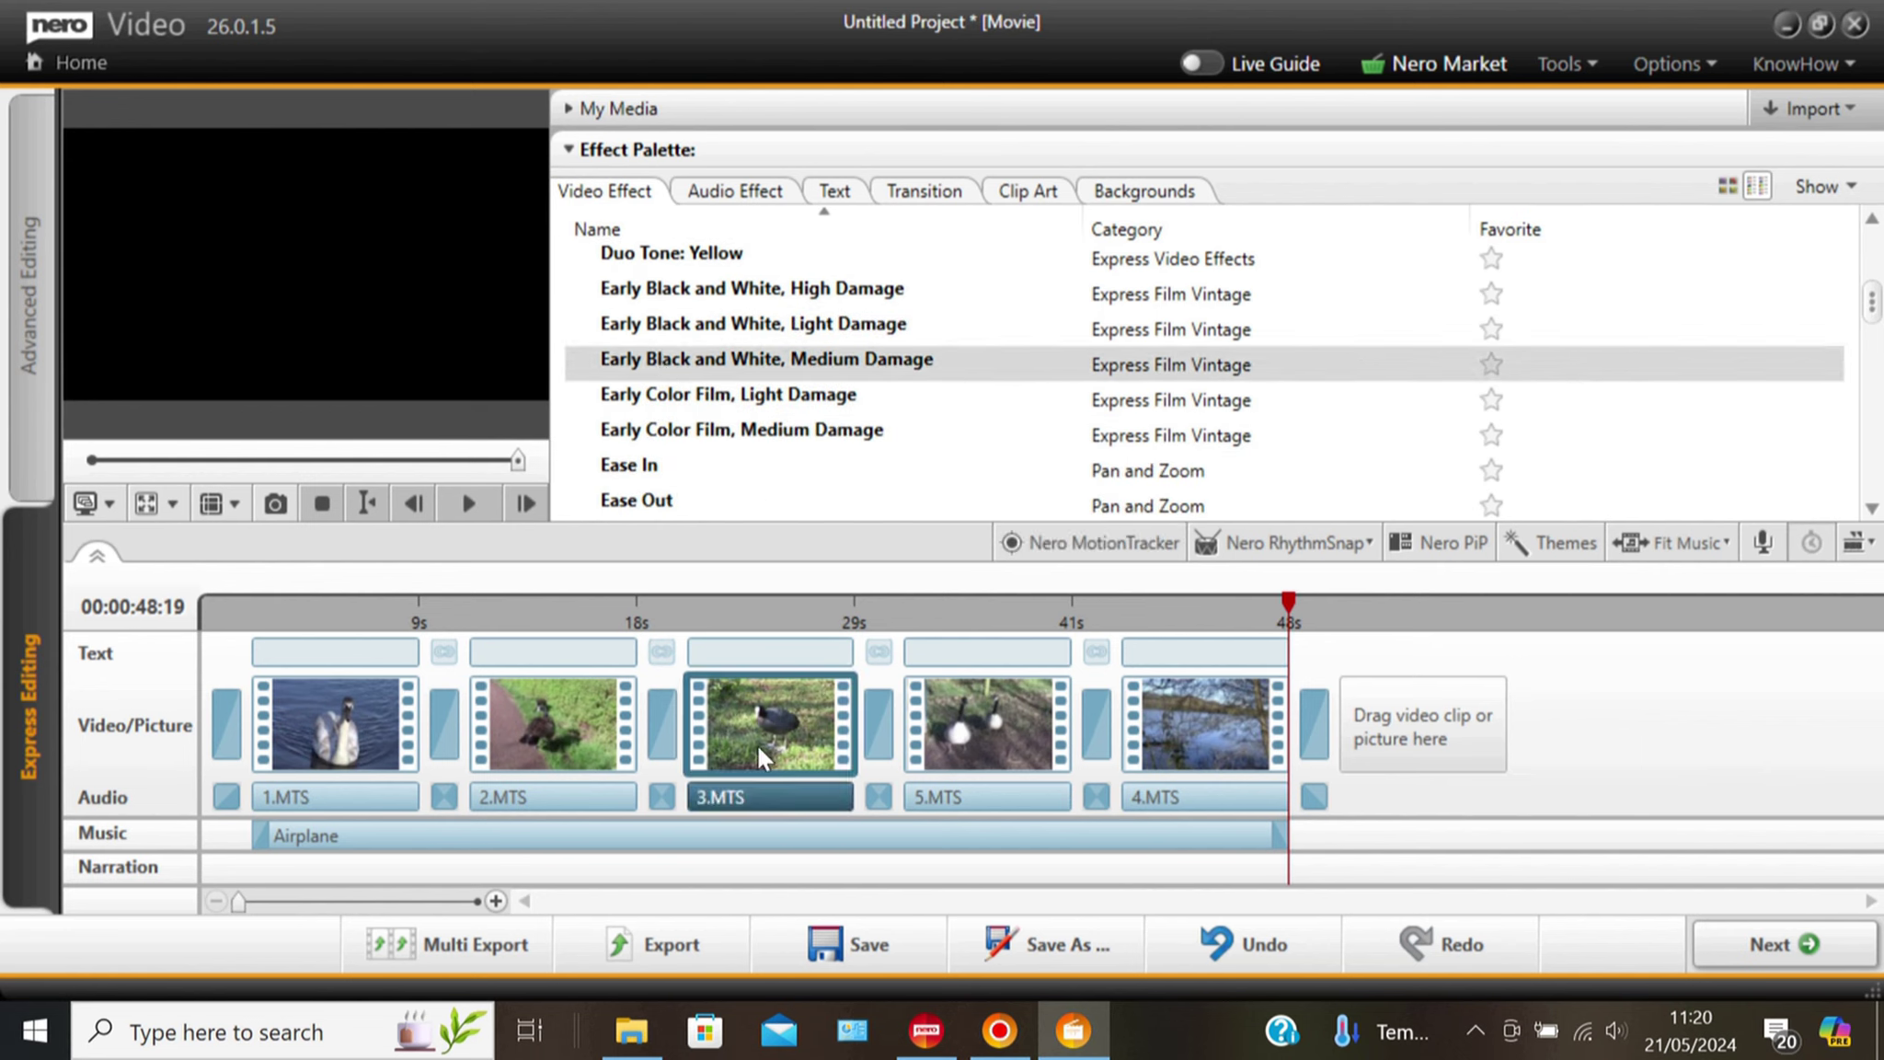
left_click(470, 503)
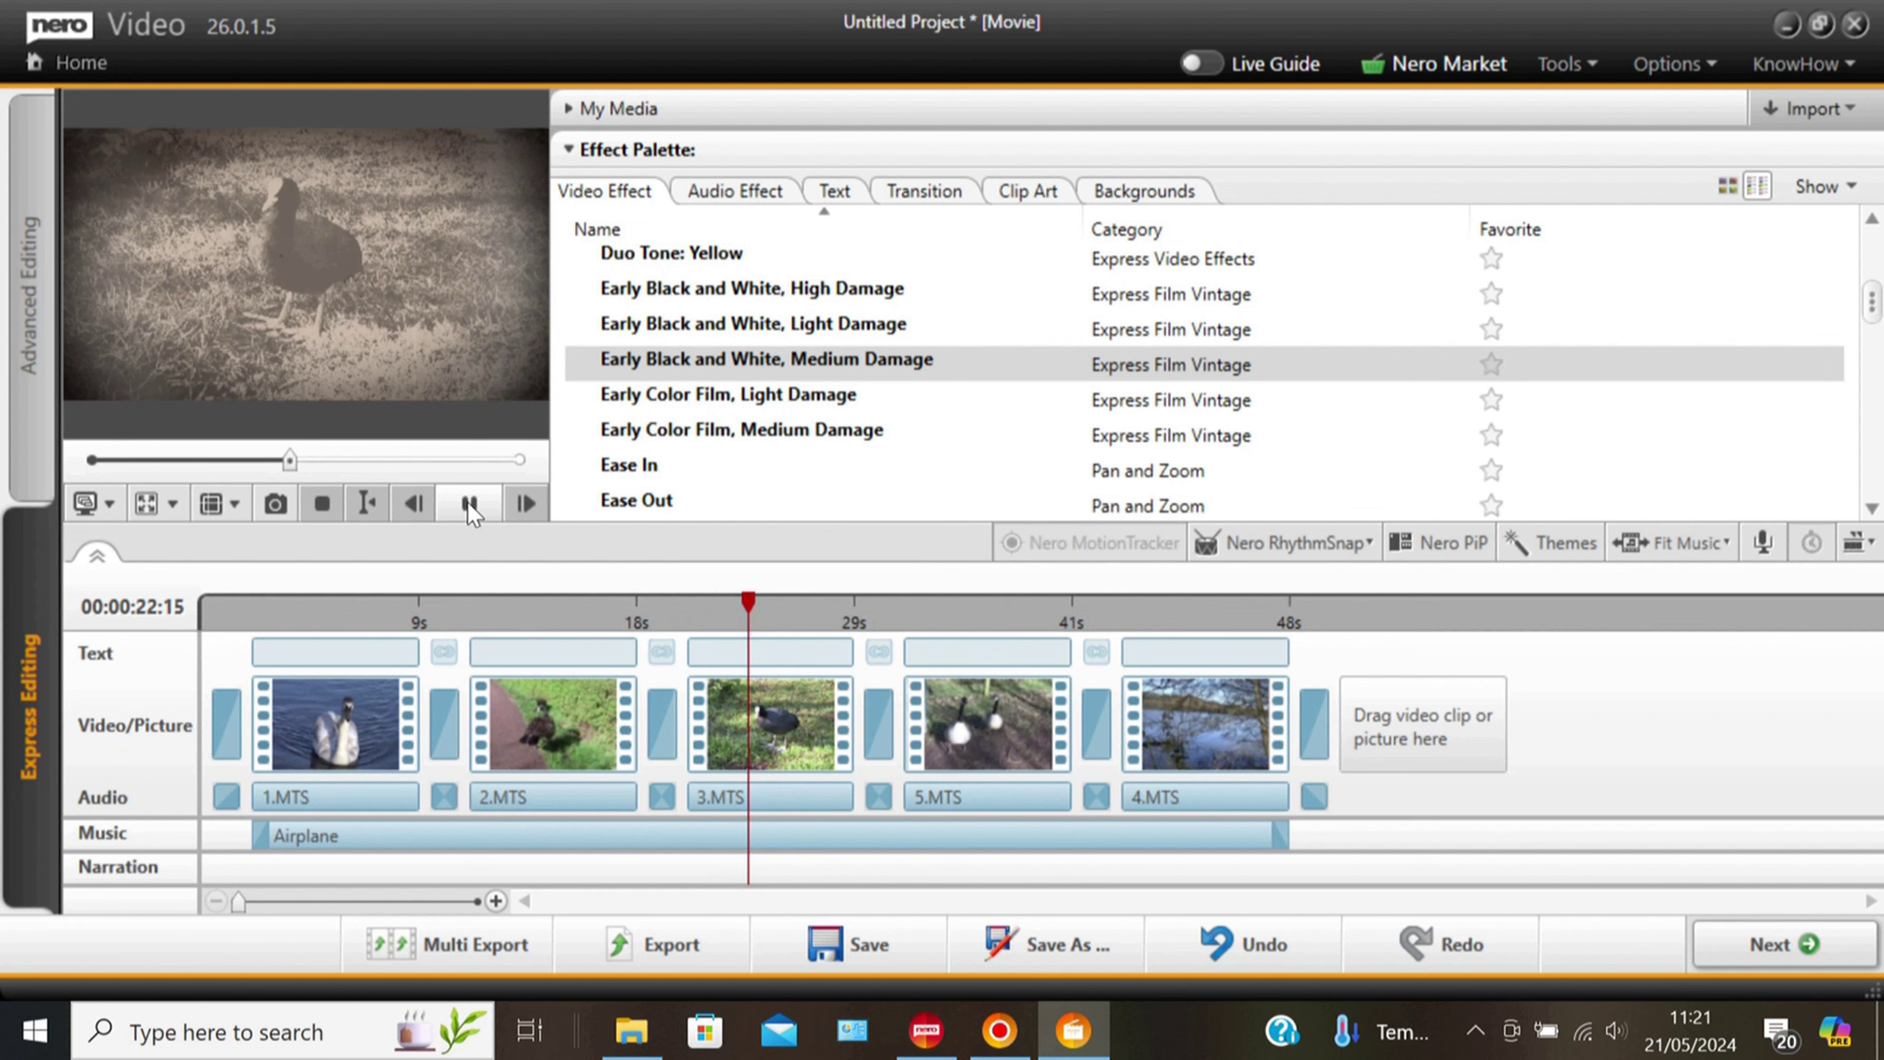
left_click(468, 503)
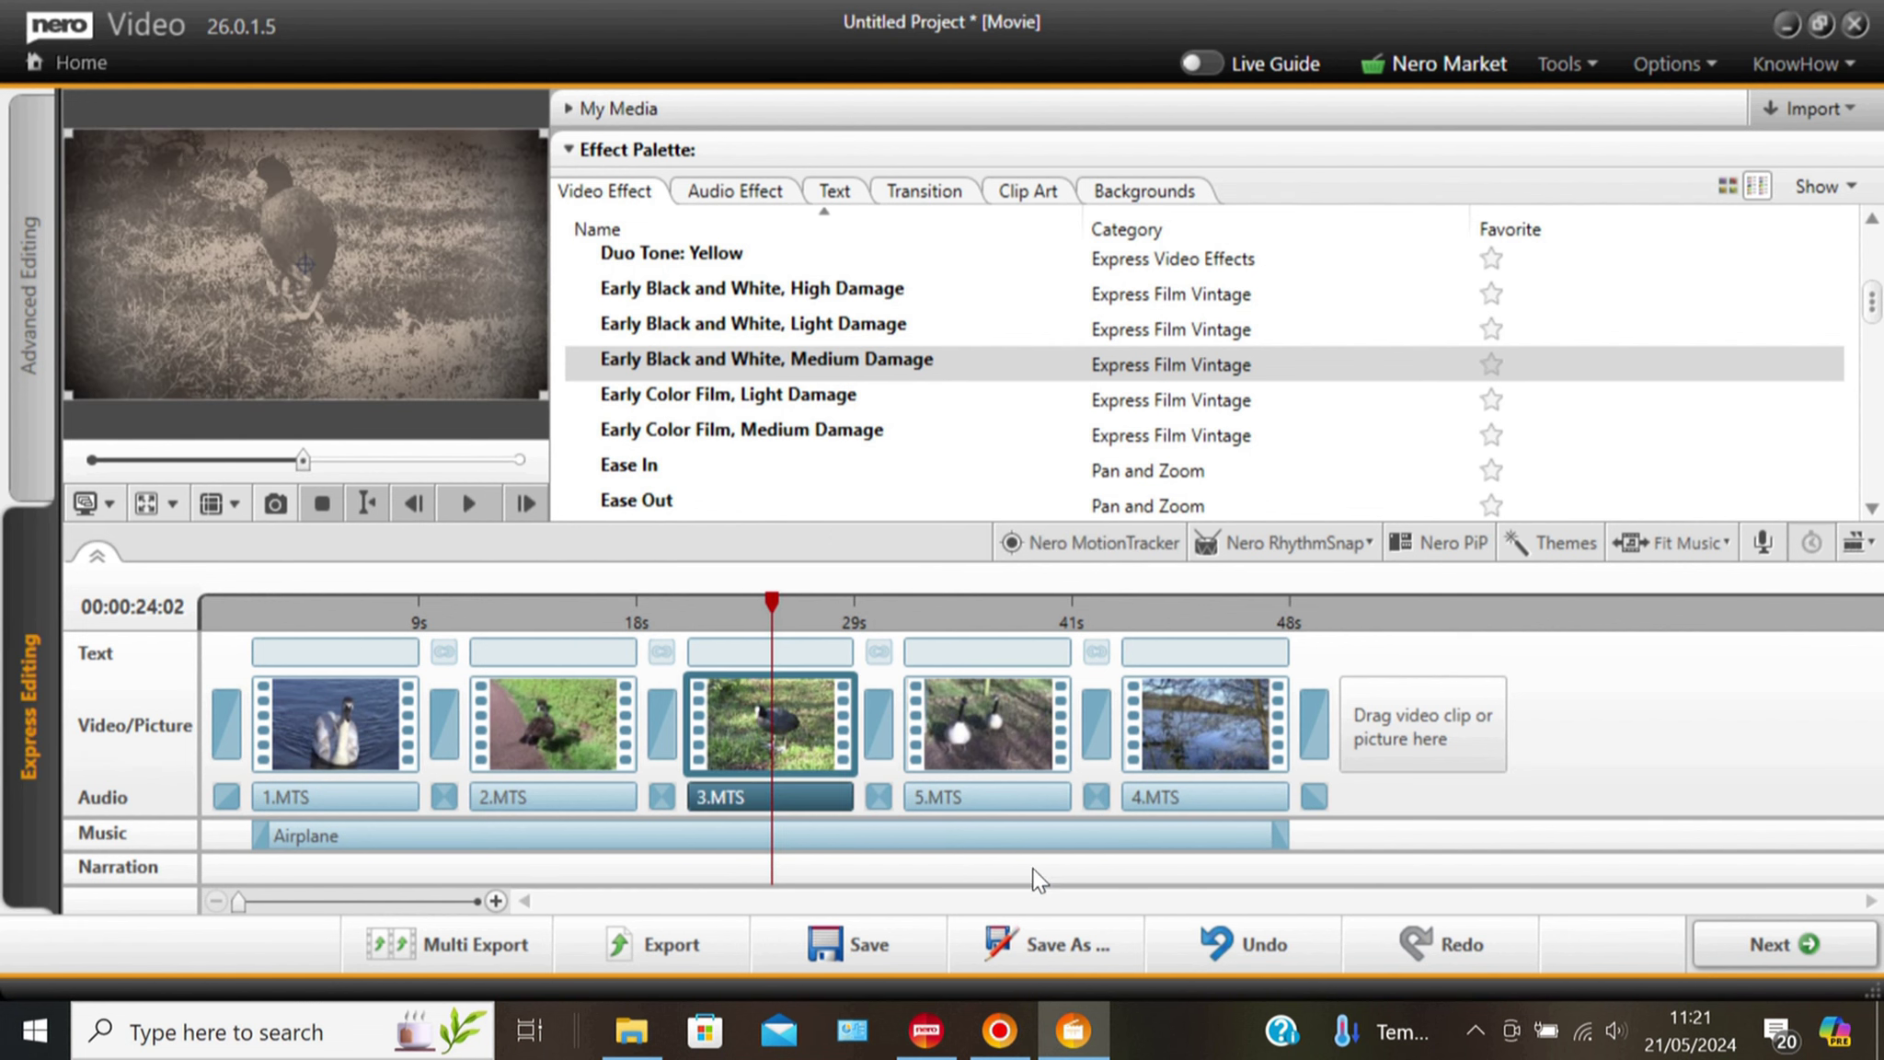
left_click(1233, 942)
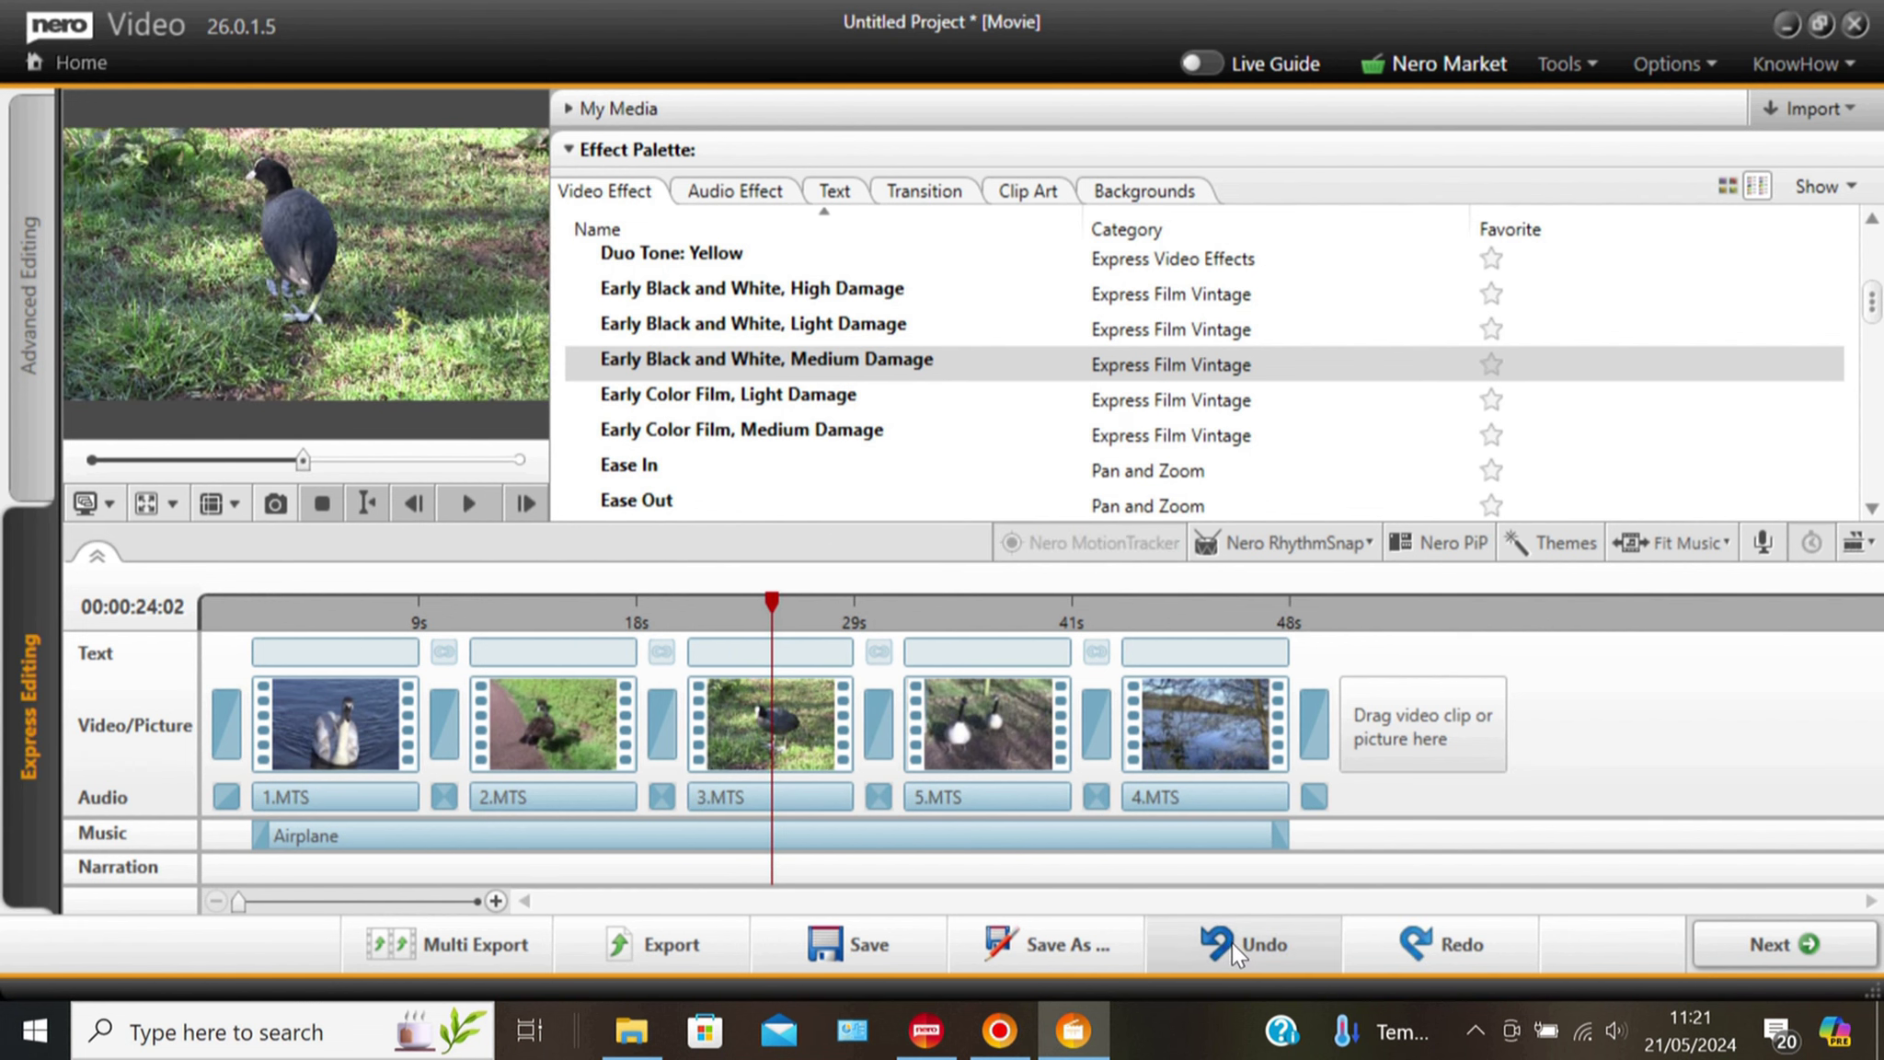
left_click(1415, 951)
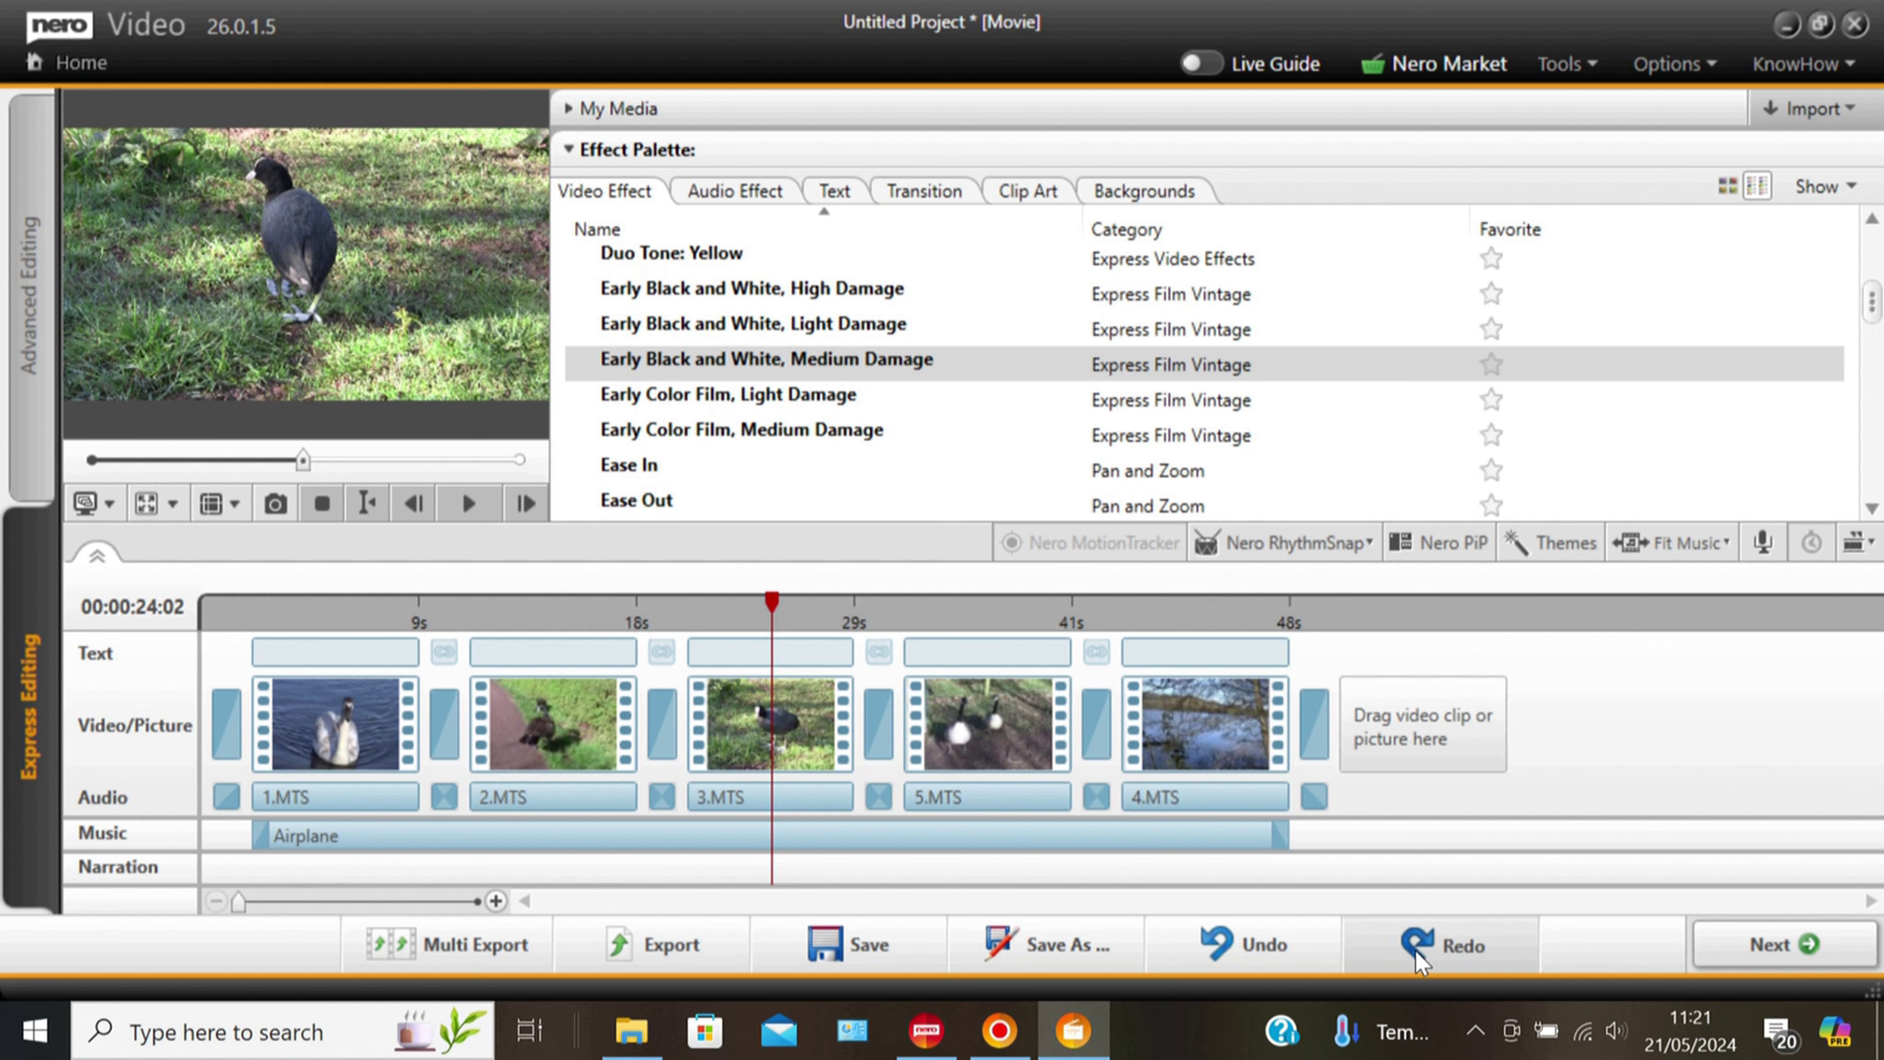
left_click(1247, 954)
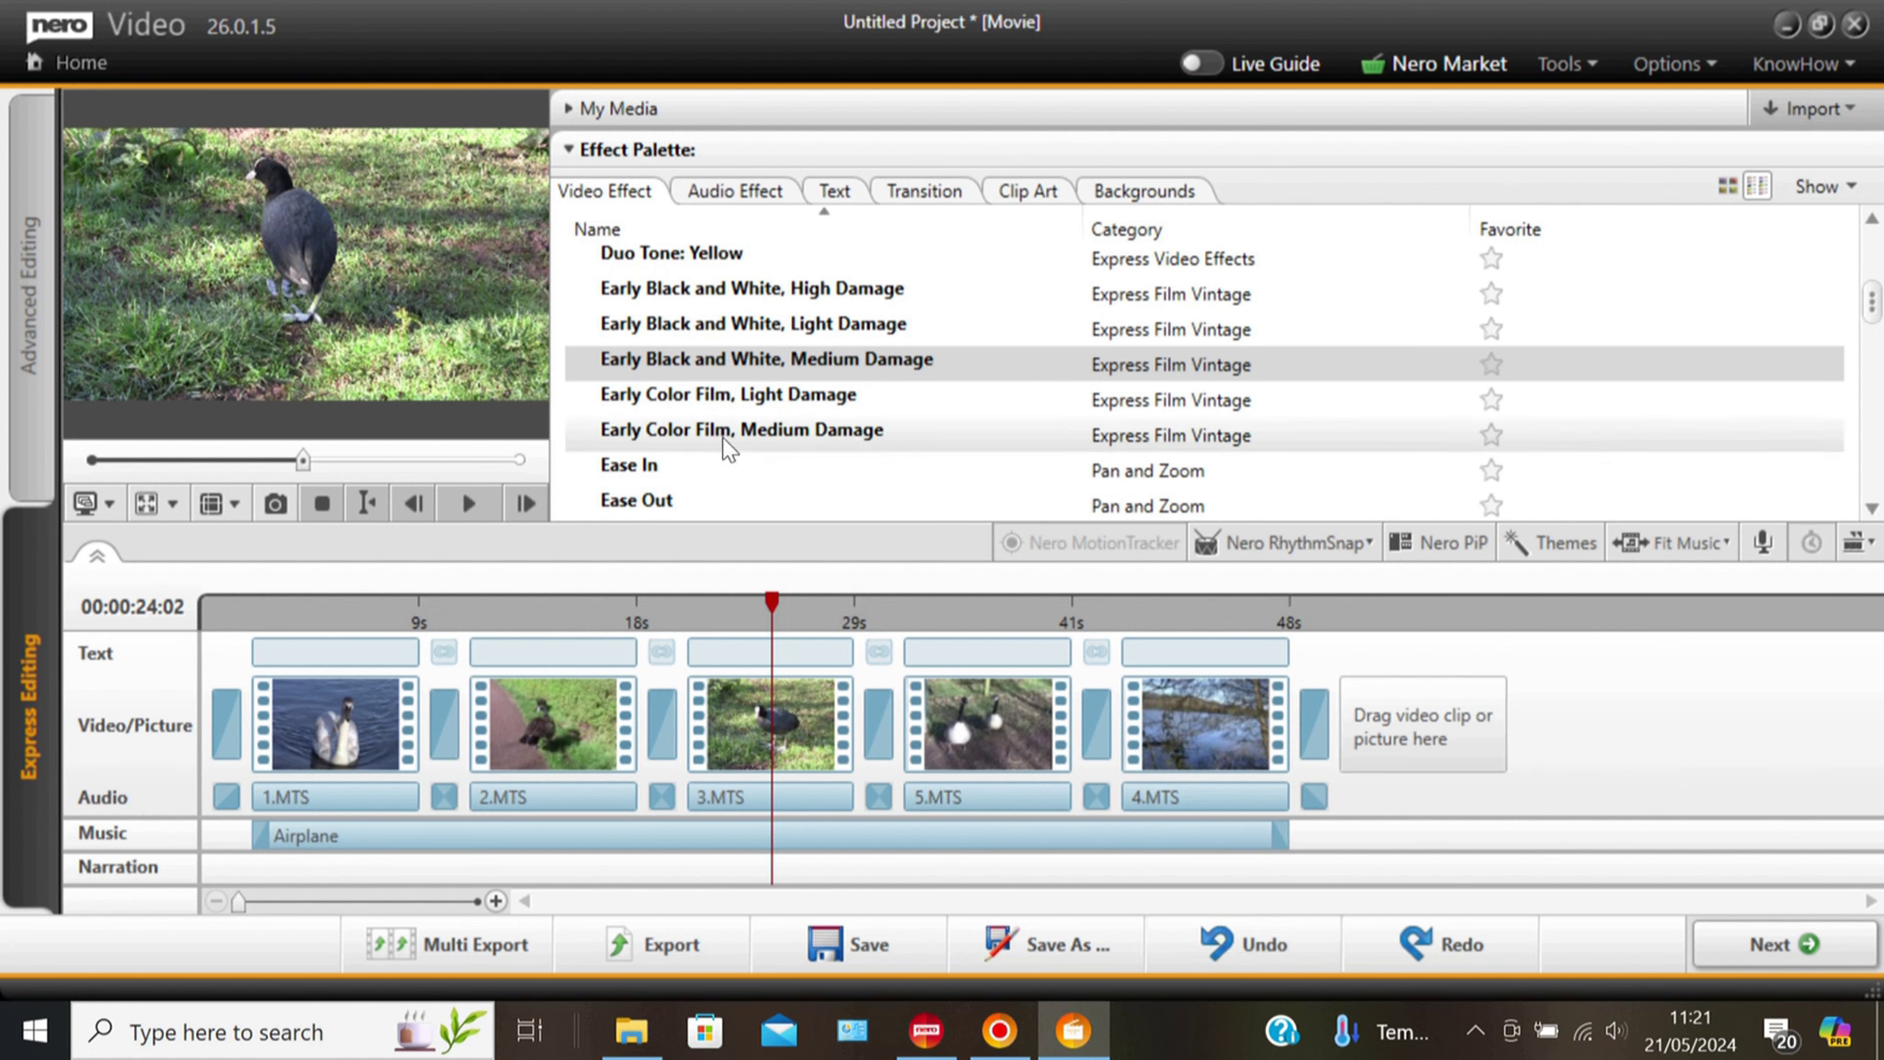
scroll(727, 428, "down", 1)
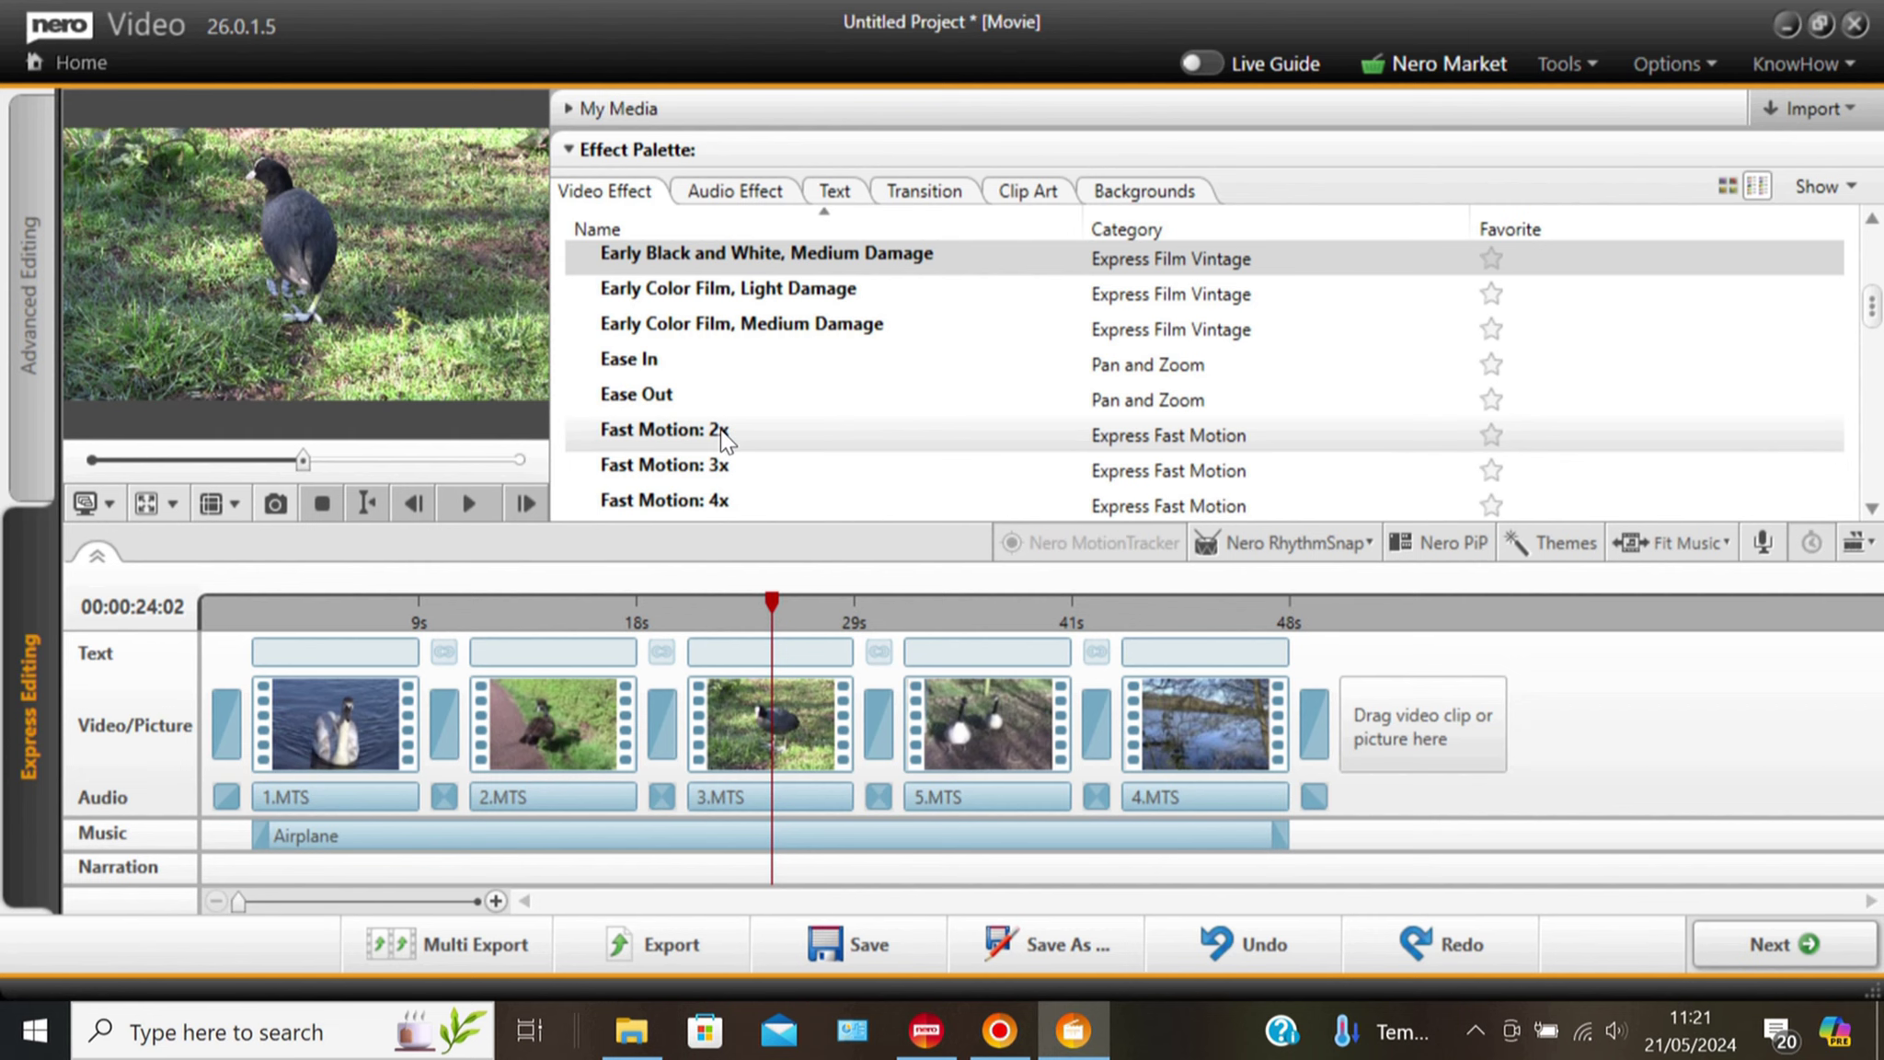
left_click(629, 362)
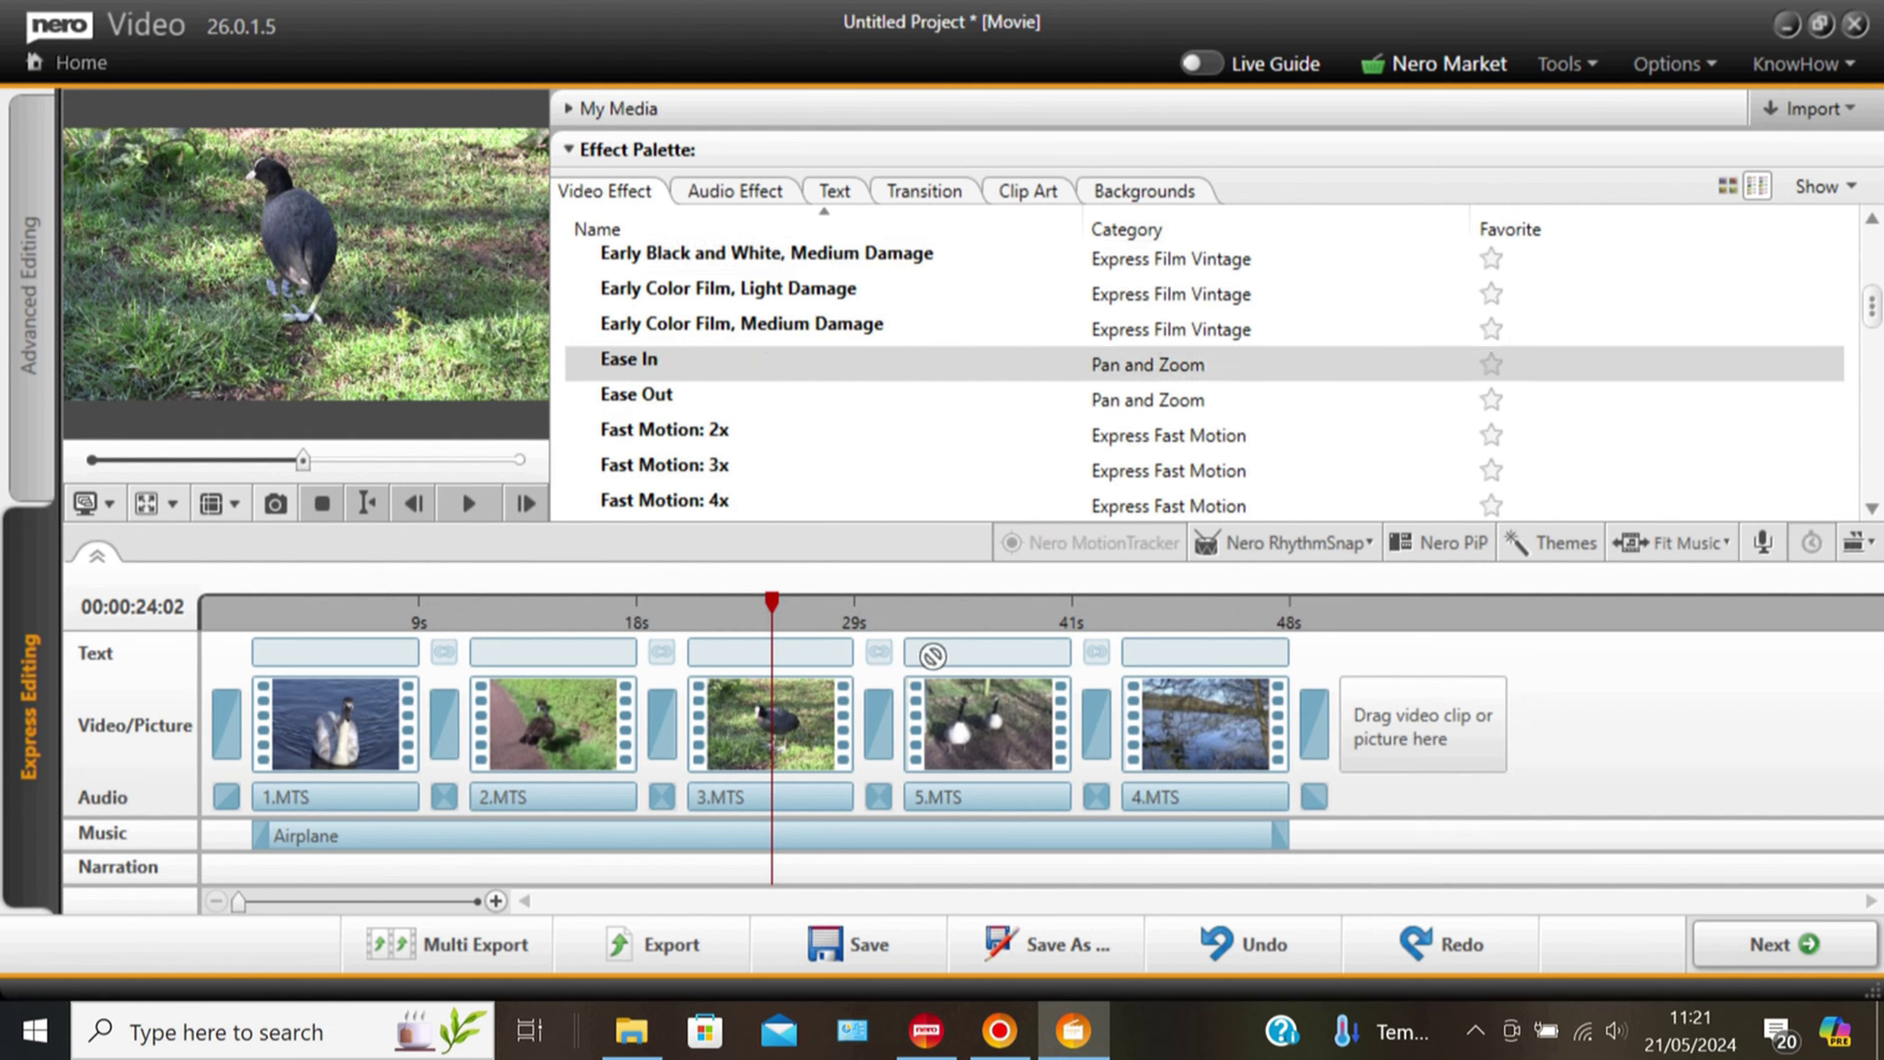
left_click(980, 732)
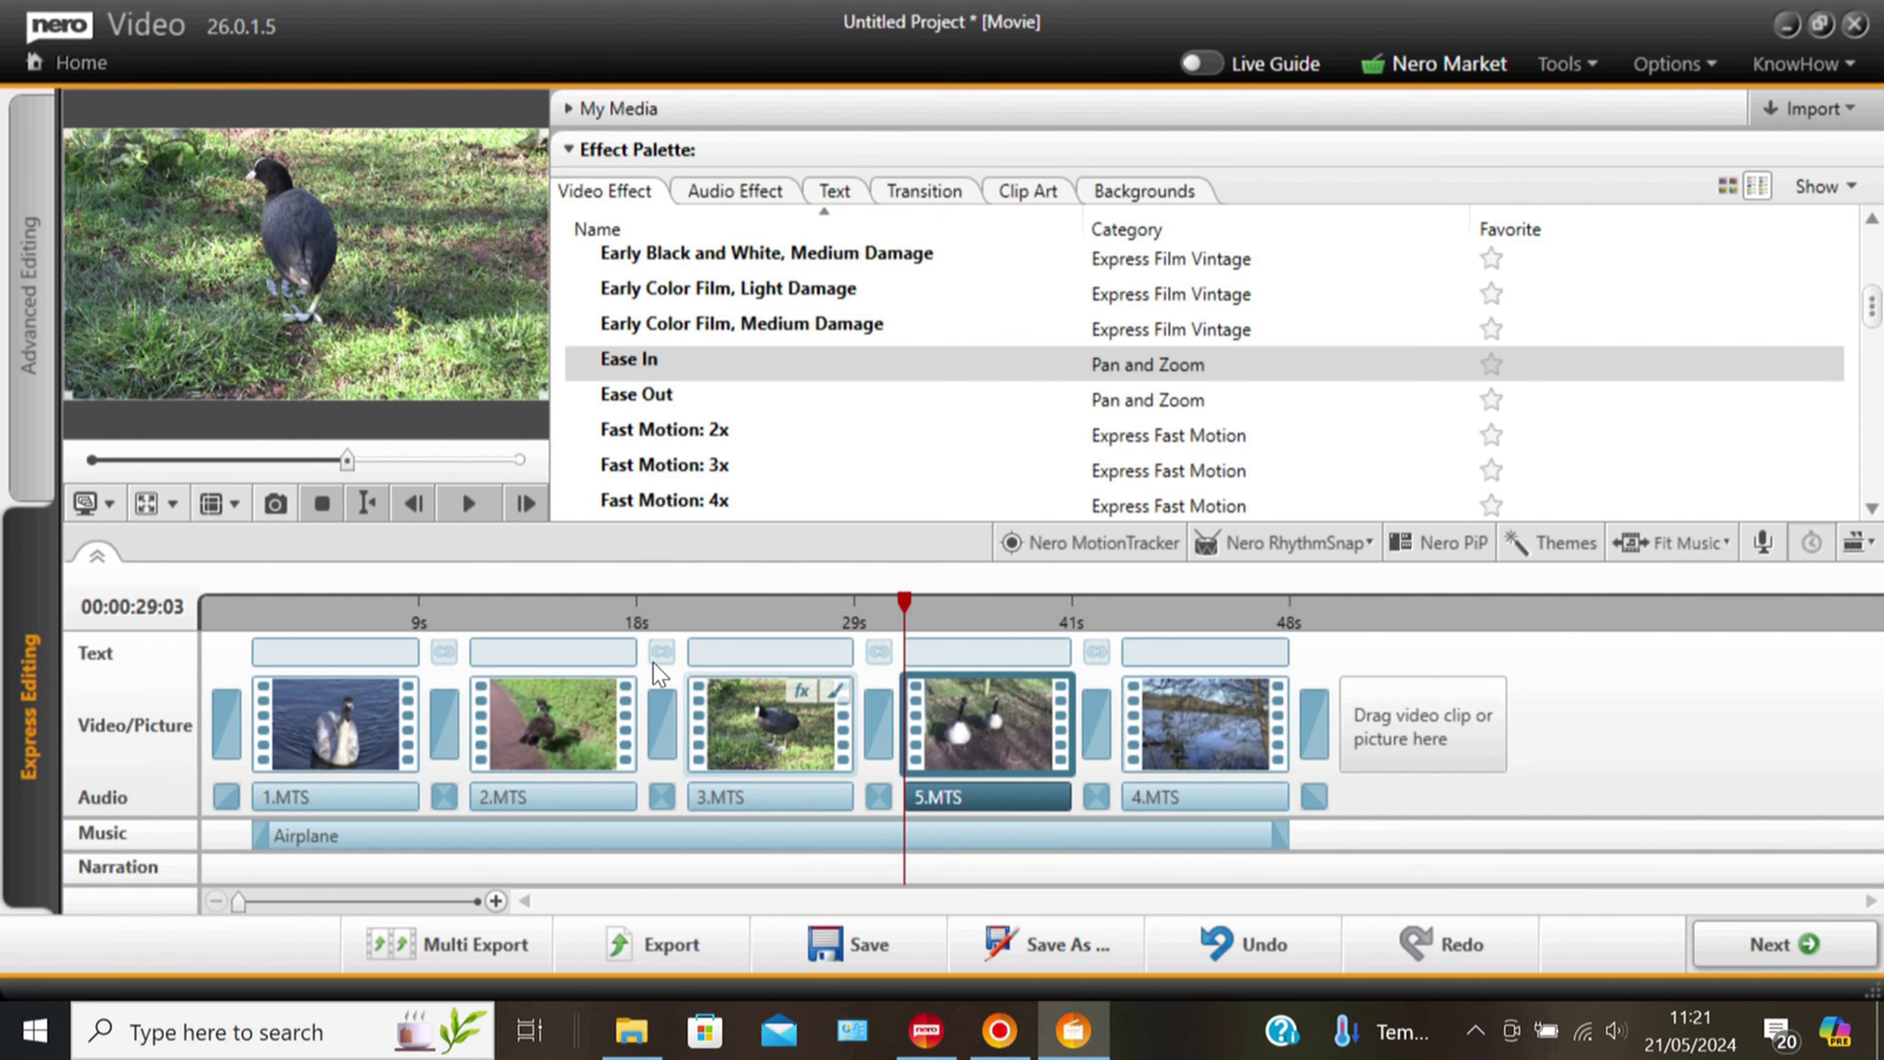
left_click(467, 503)
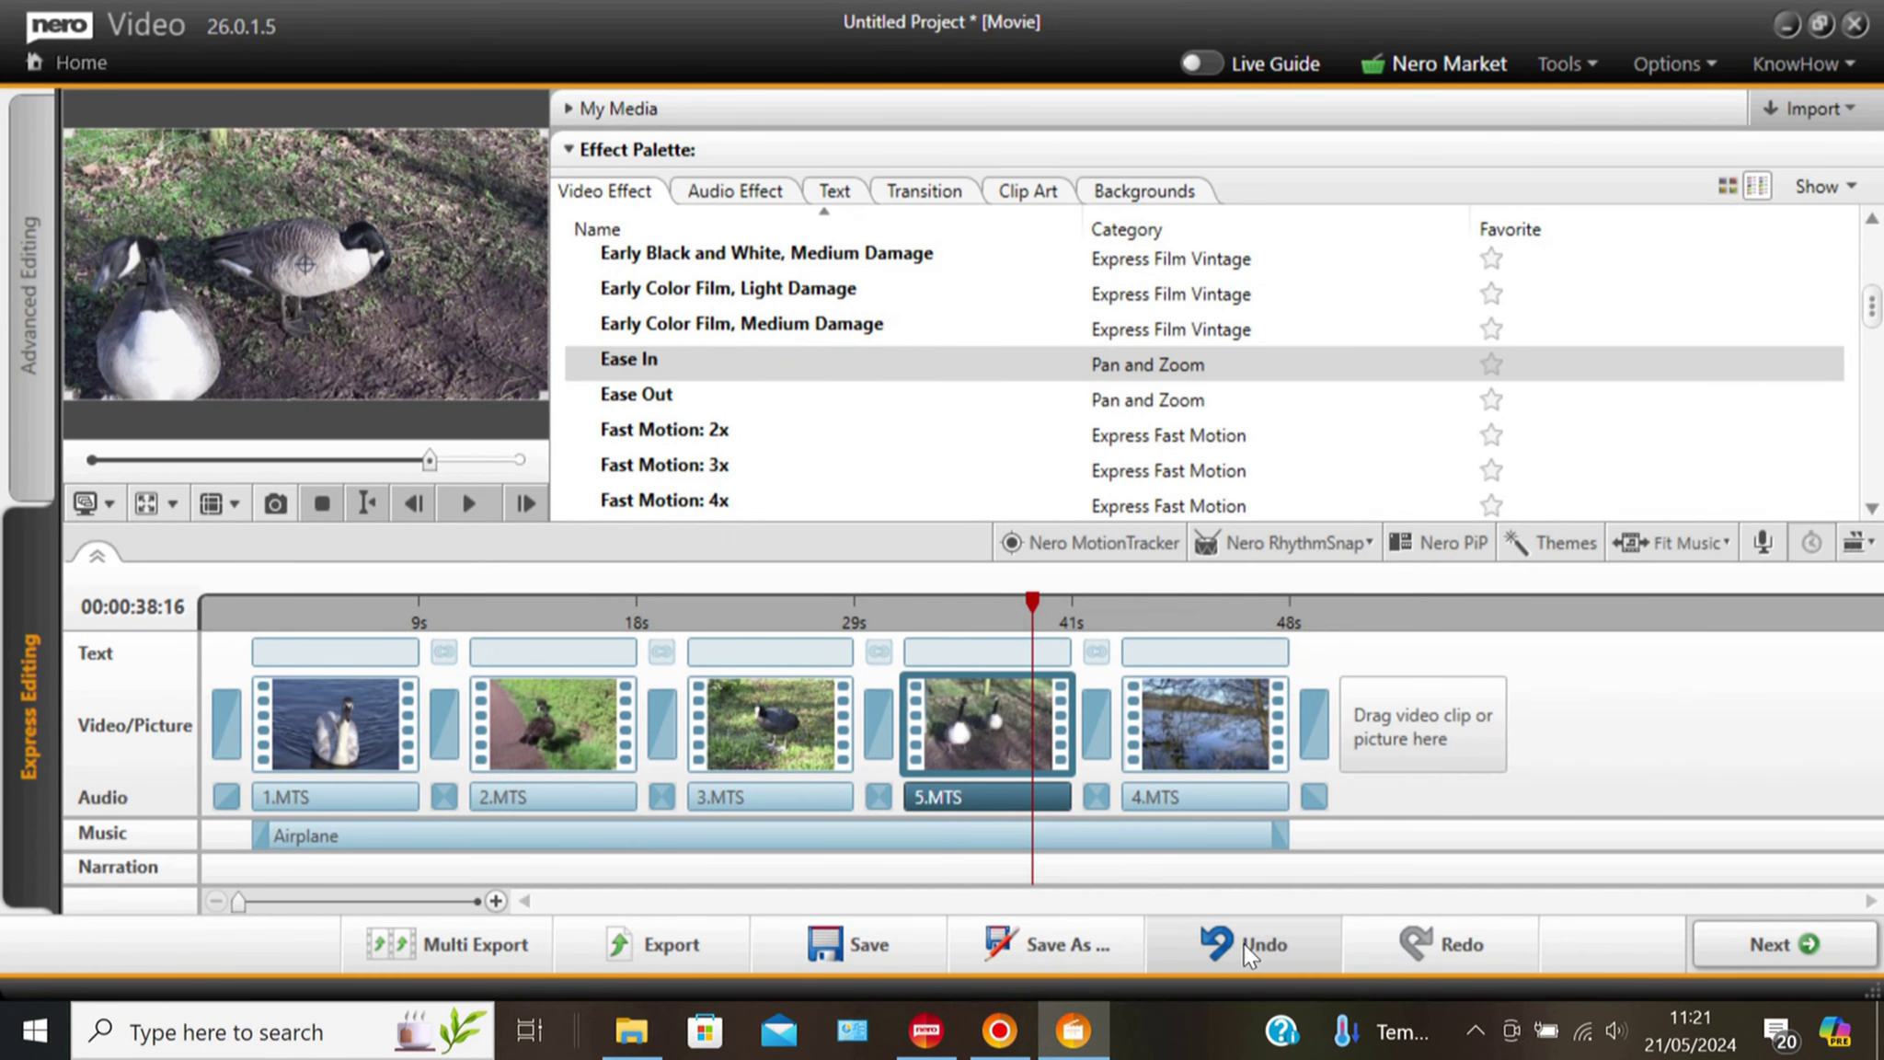
left_click(1244, 944)
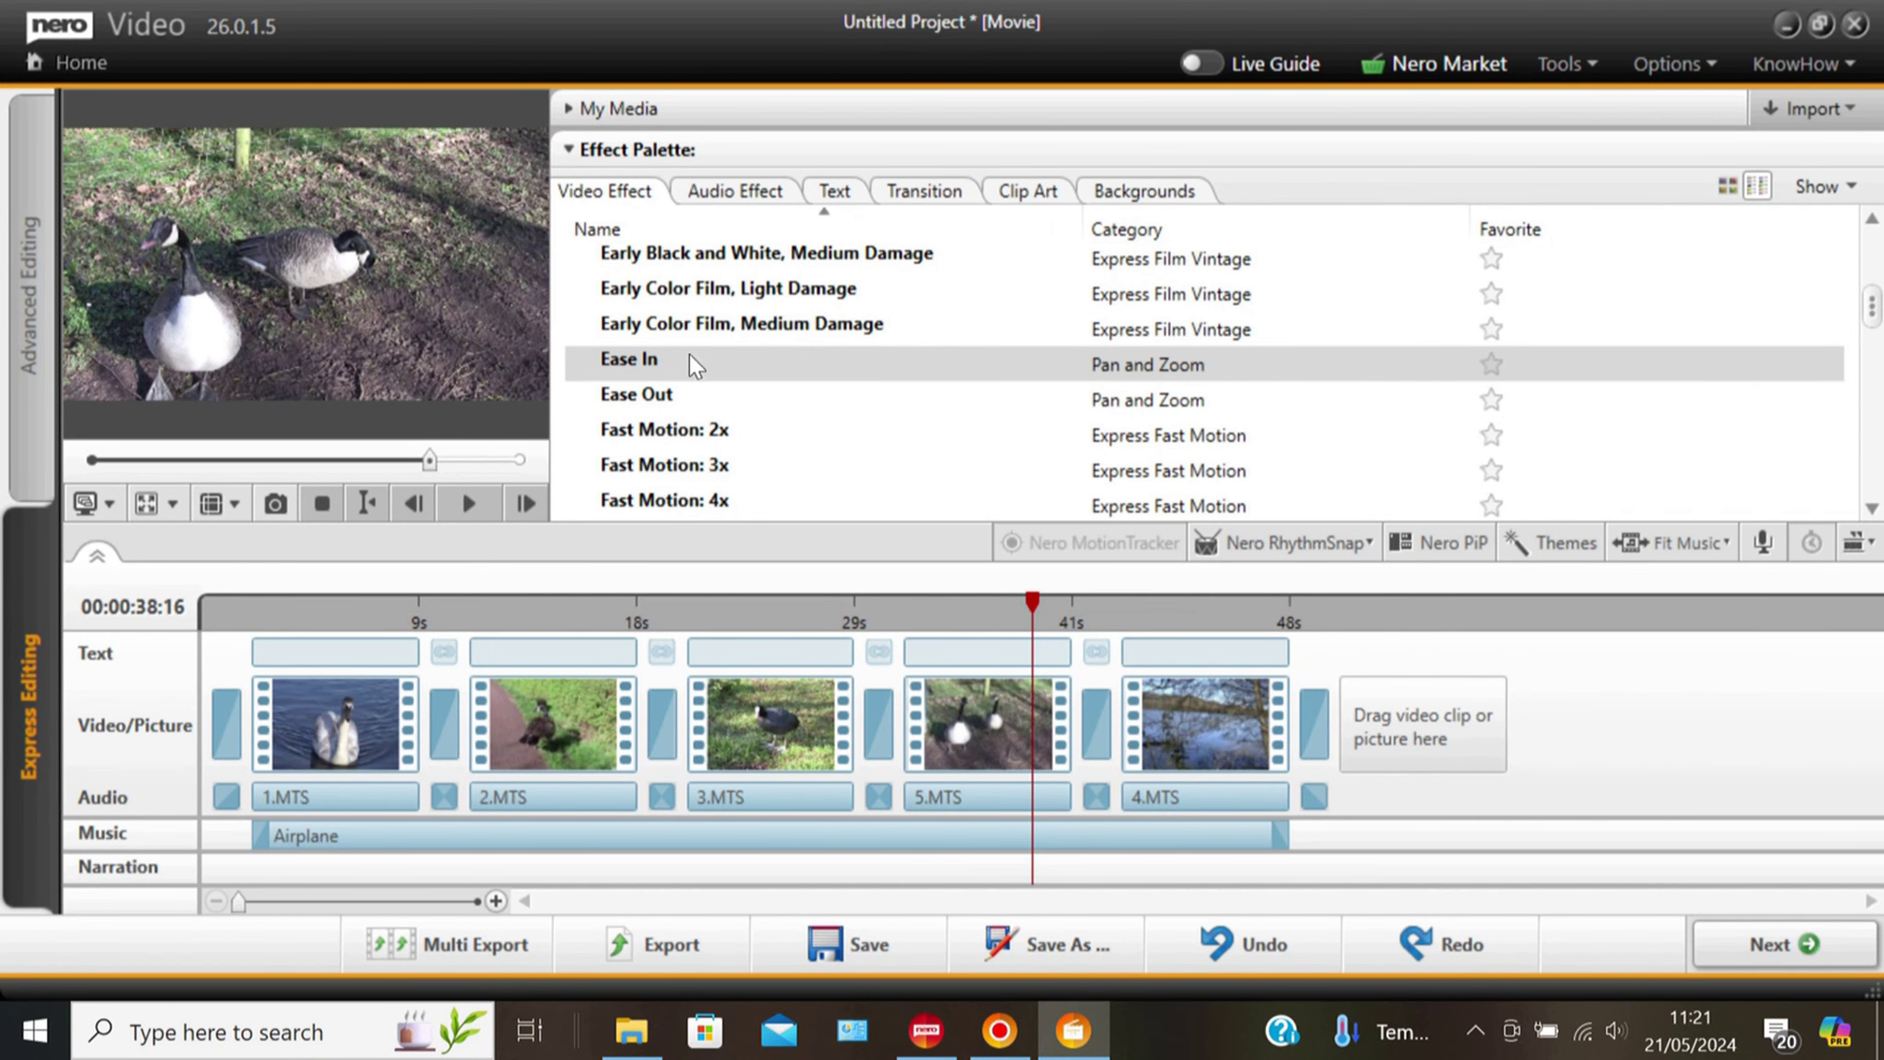
Browse the Audio Effect list, return to Transitions, rewind to 00:00:00:00 and select 1.MTS.
left_click(733, 195)
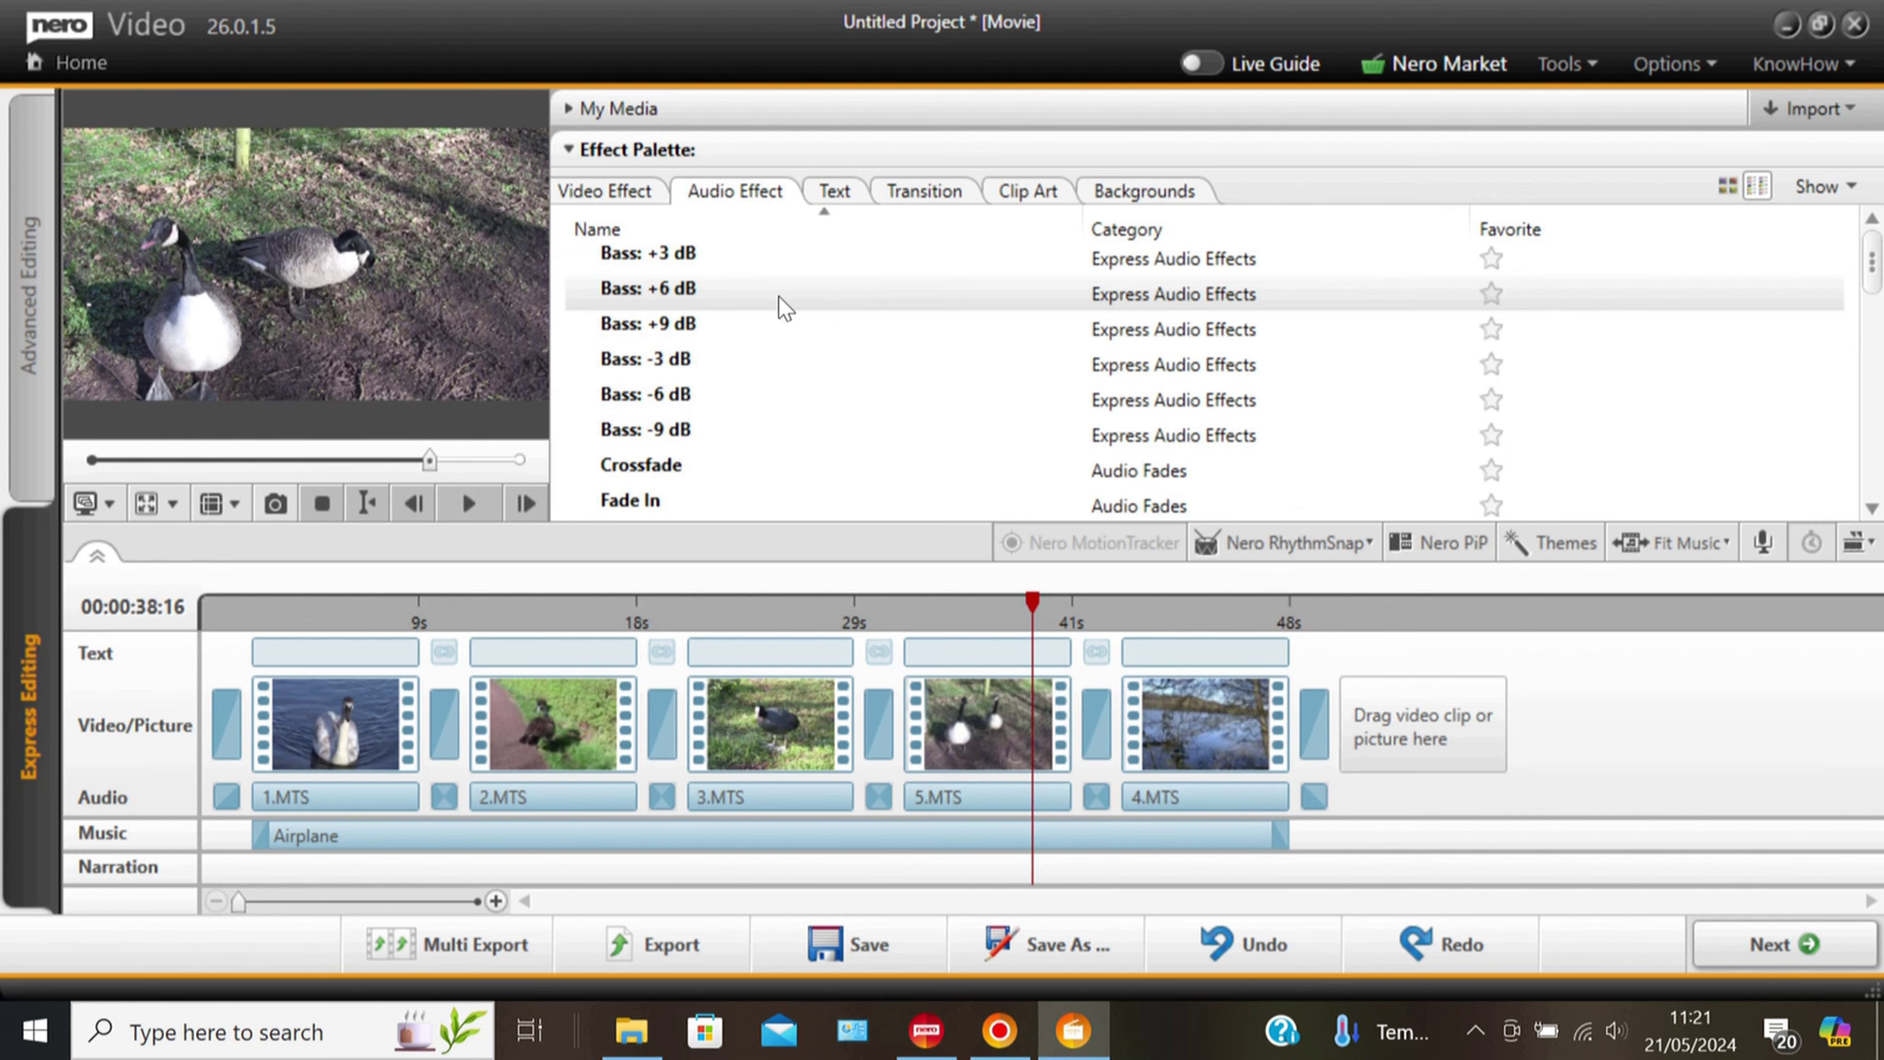
scroll(778, 296, "down", 1)
scroll(777, 309, "down", 1)
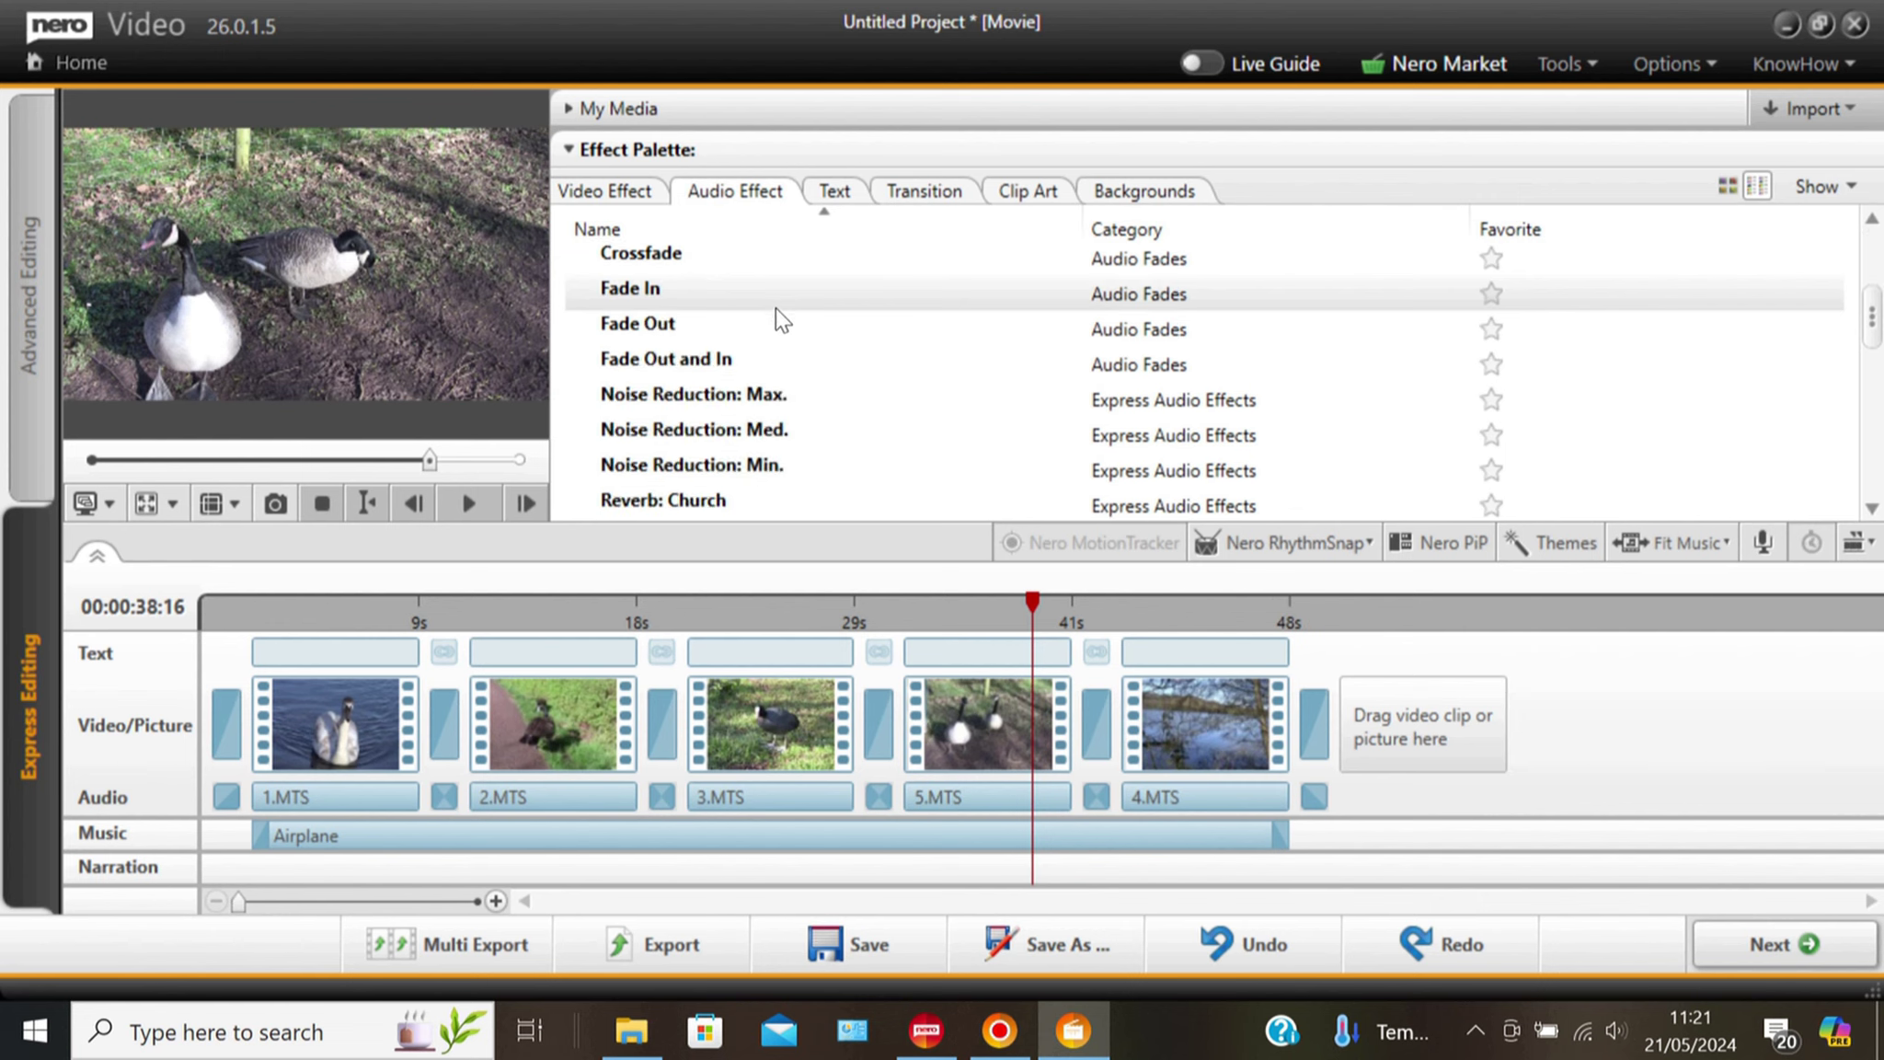
scroll(775, 307, "up", 1)
scroll(775, 307, "down", 2)
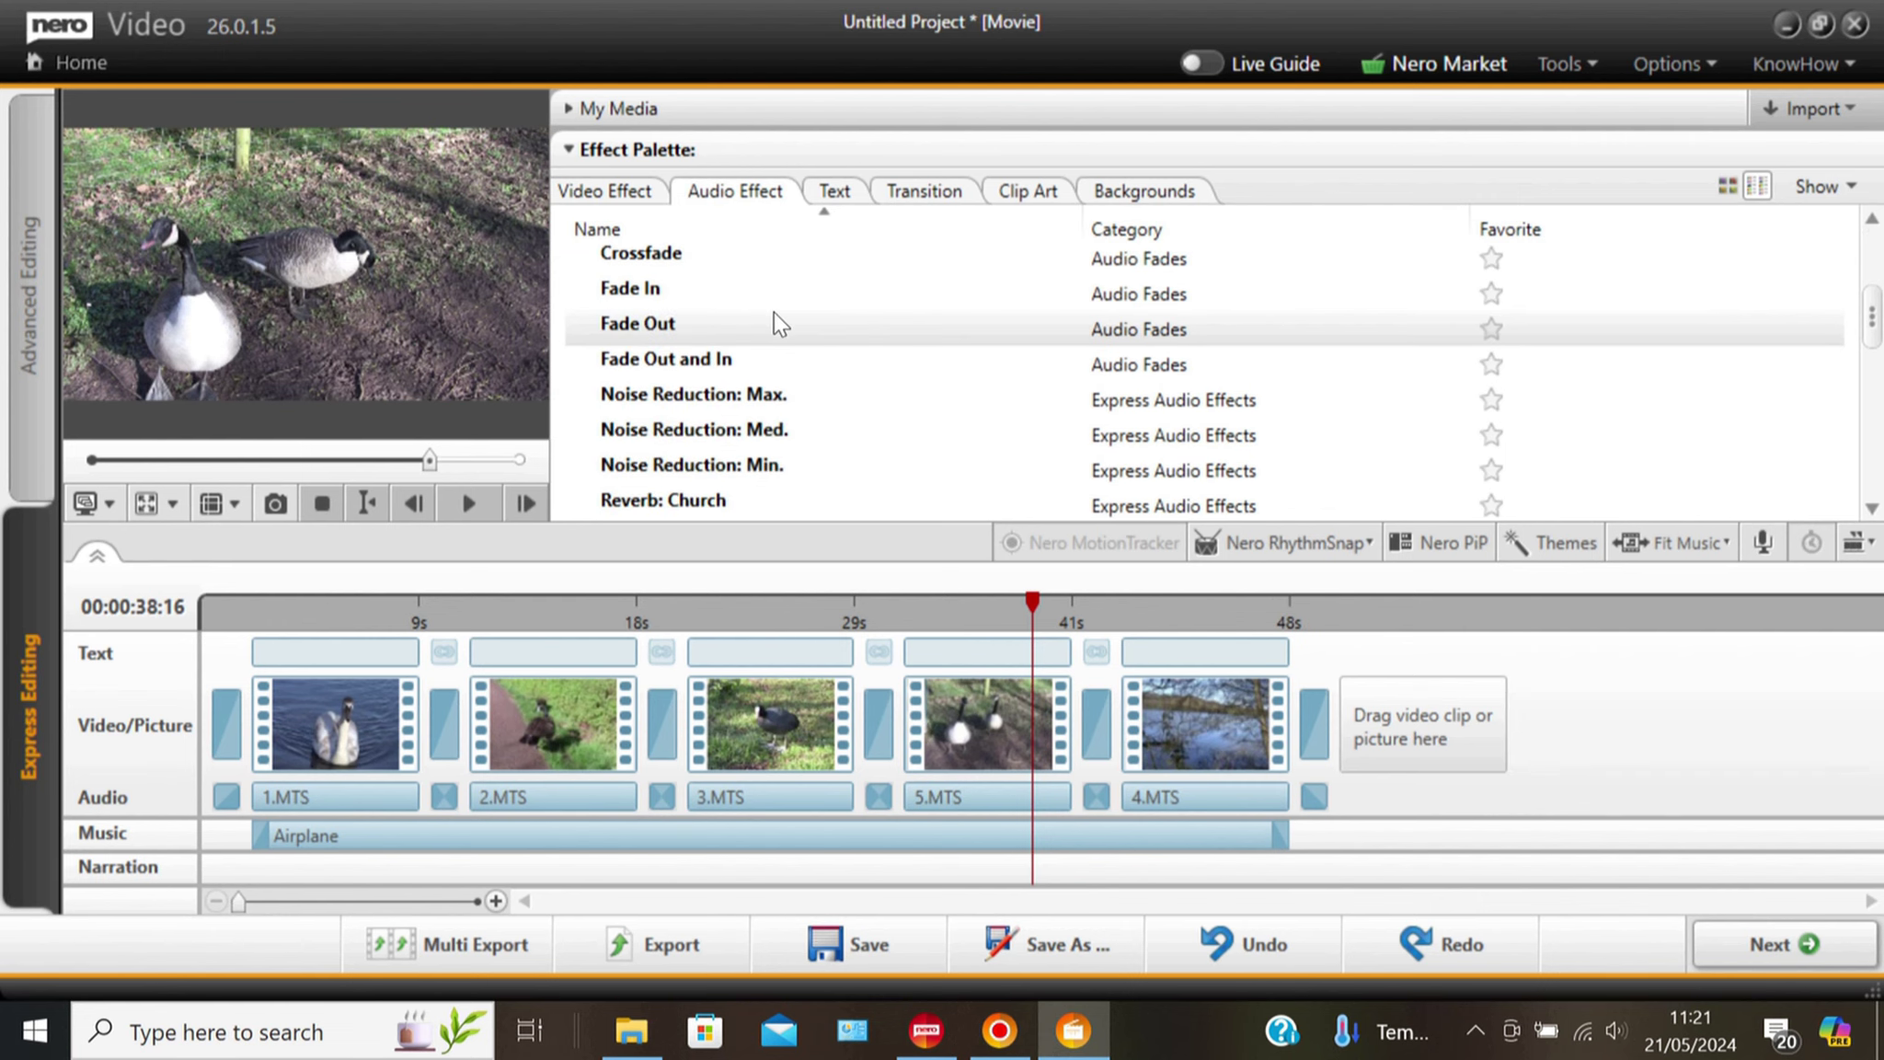
scroll(773, 331, "down", 1)
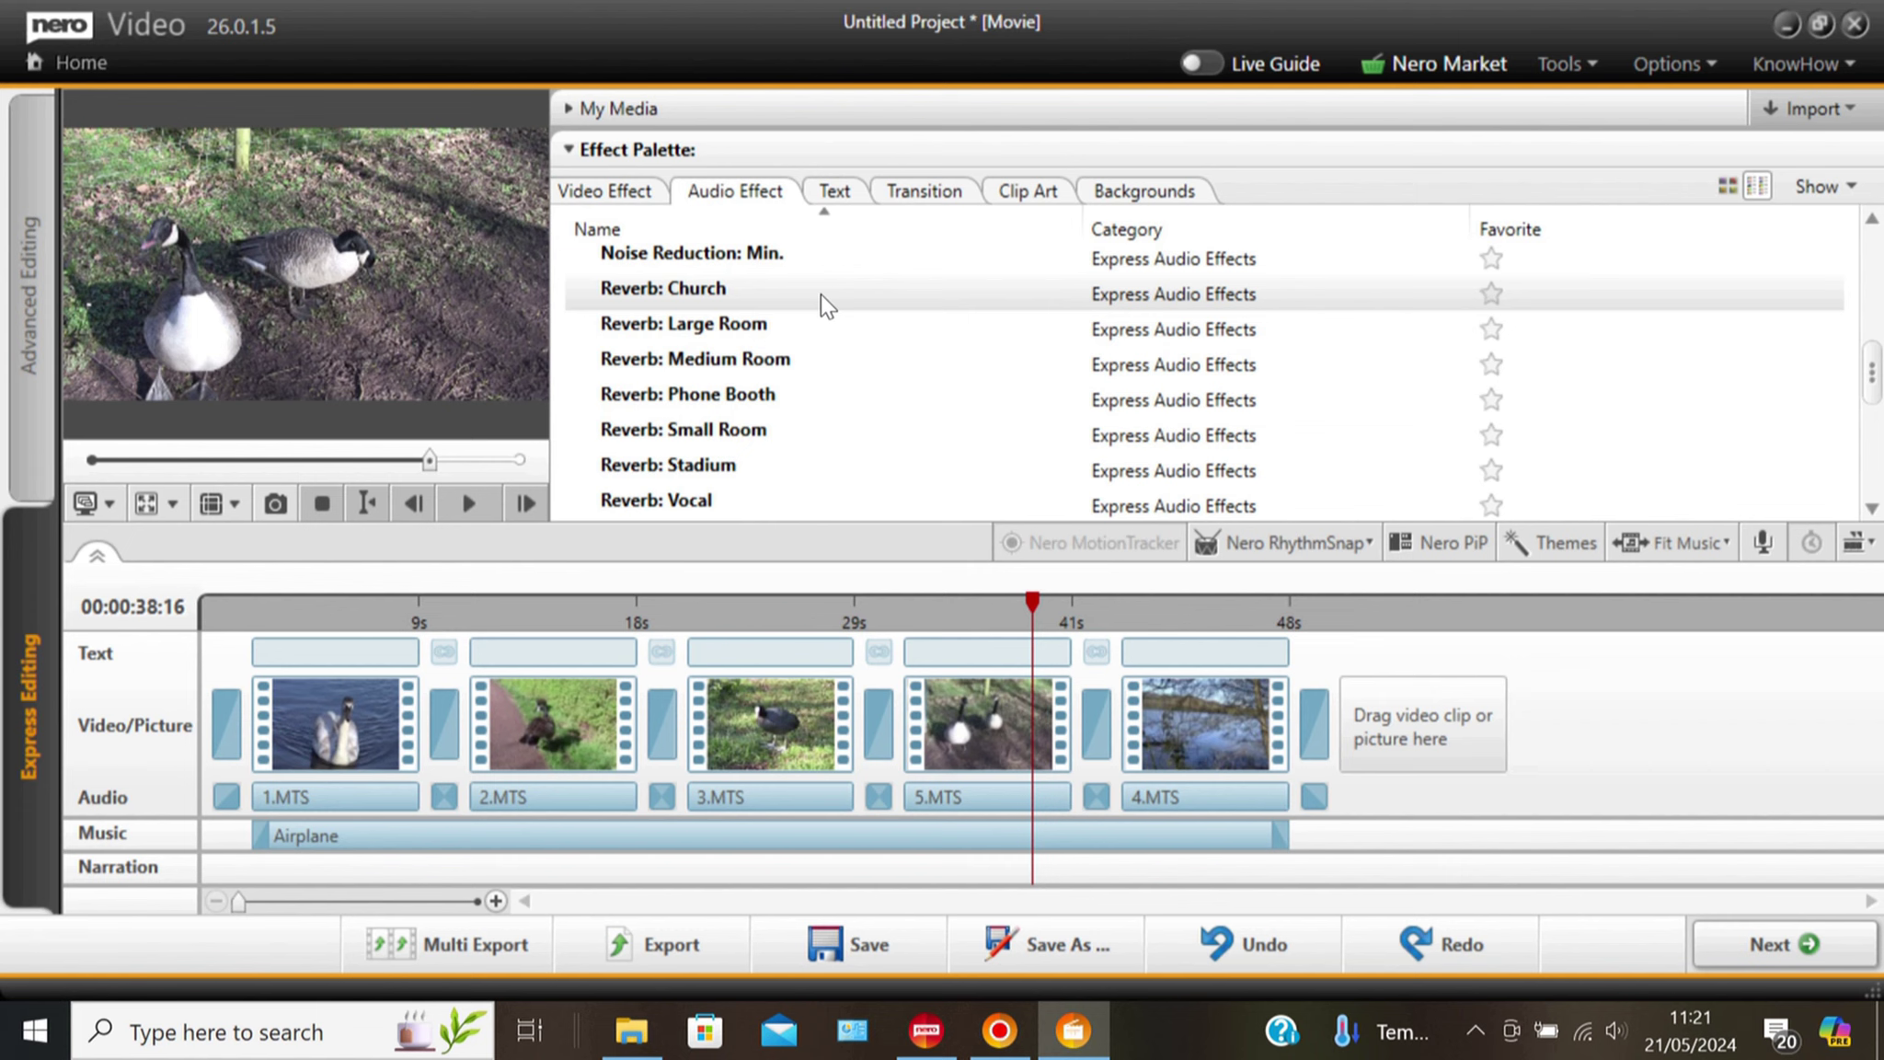
left_click(918, 193)
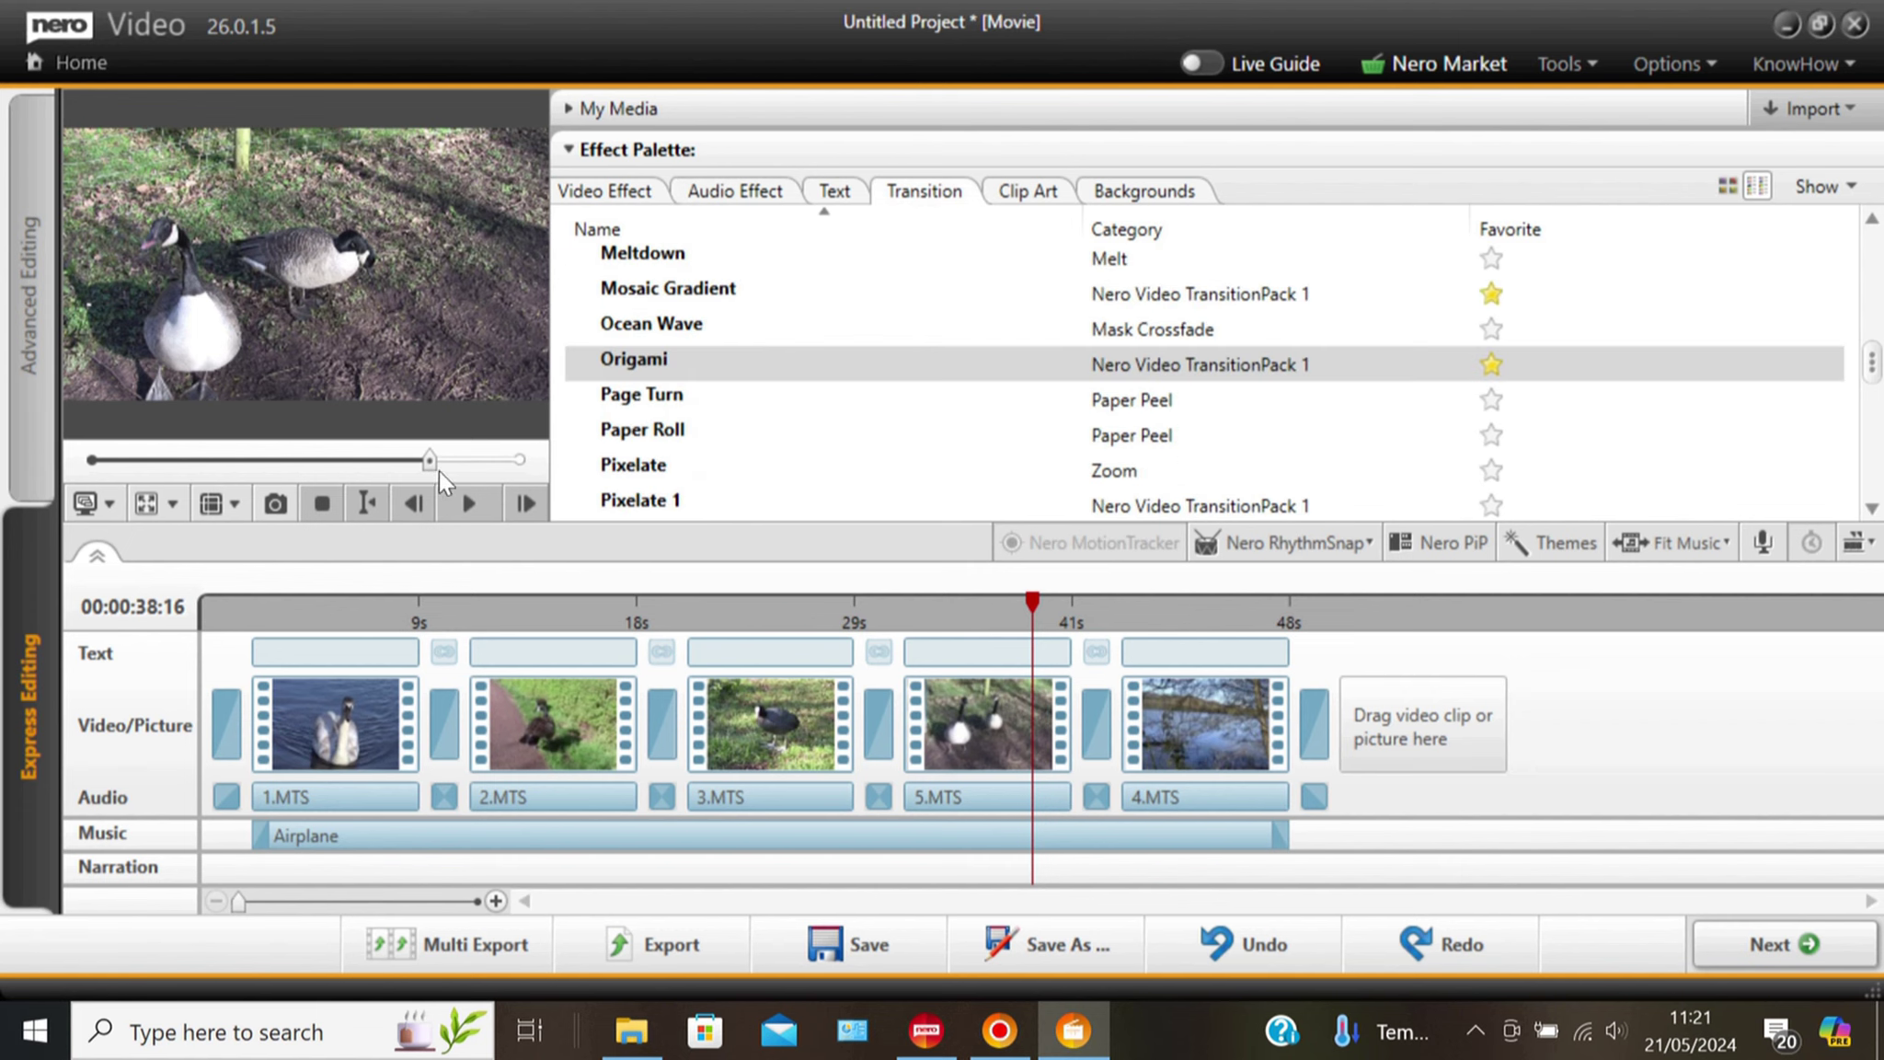
left_click_drag(429, 466, 2, 462)
left_click(267, 685)
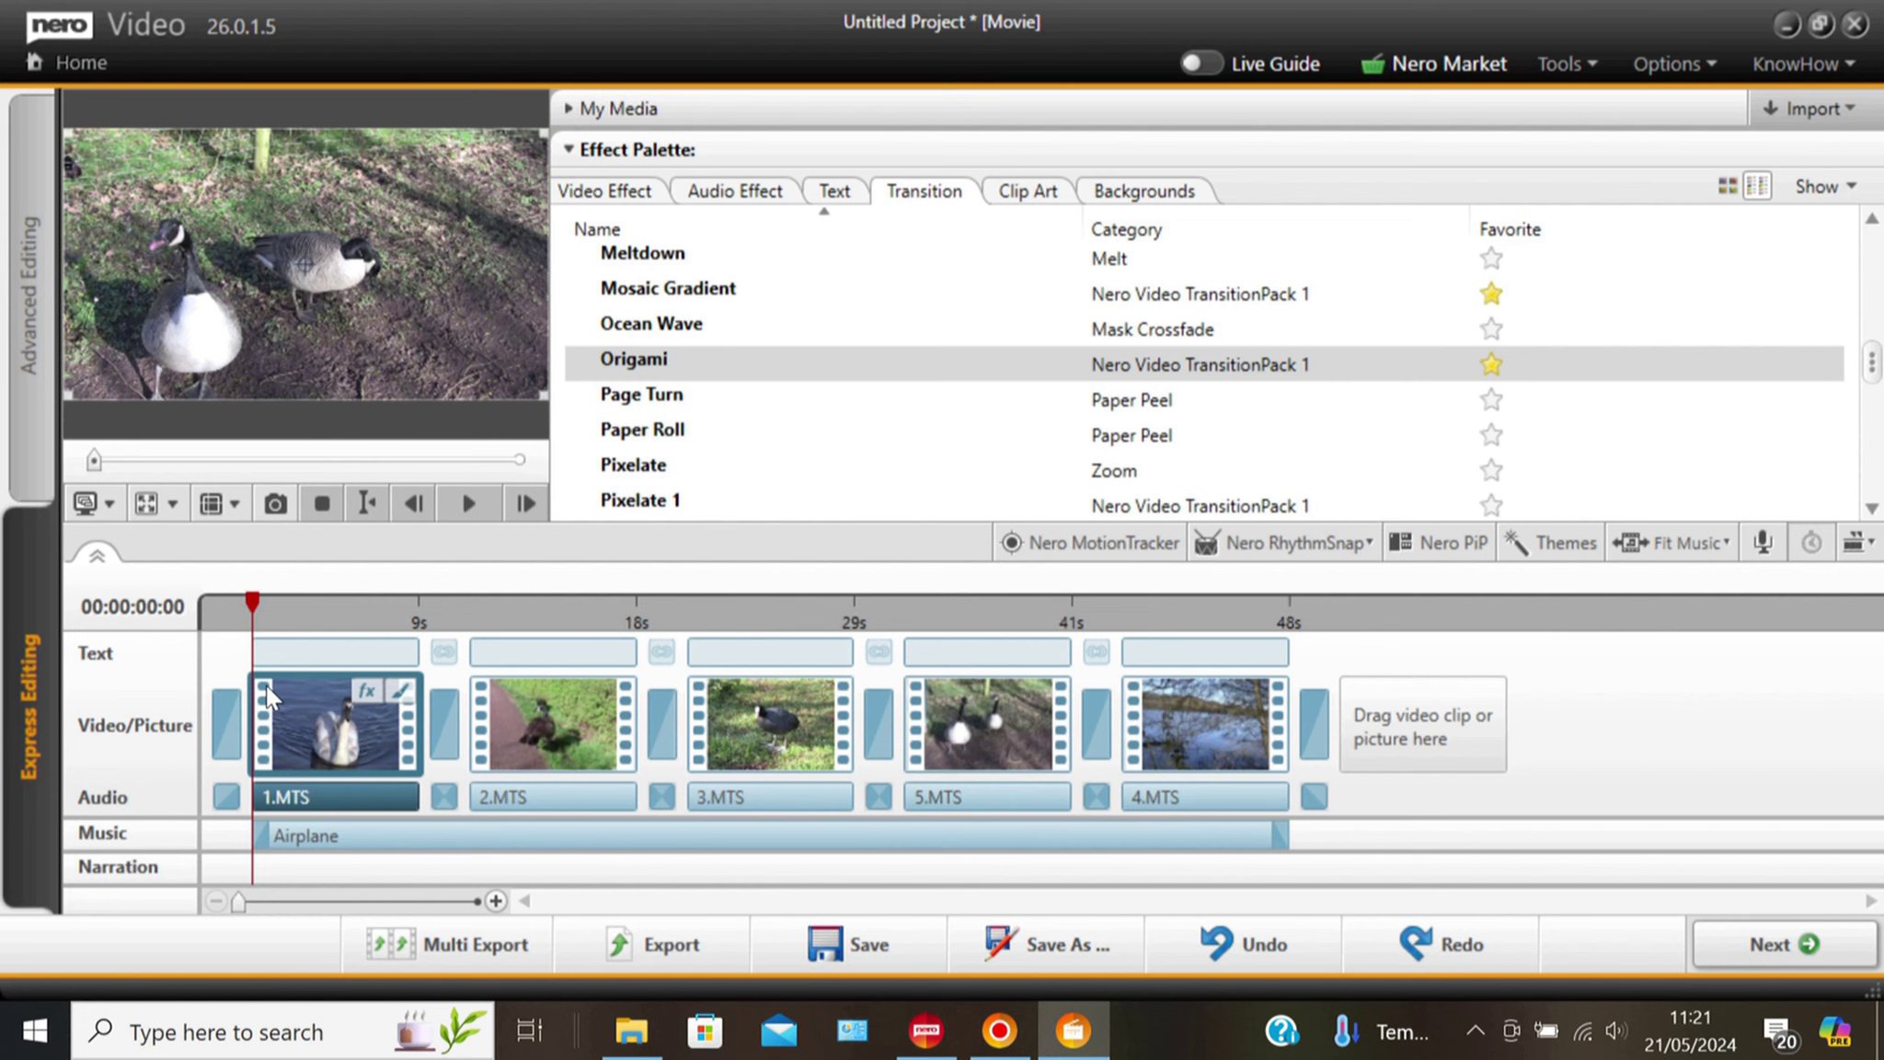
Place a Static Text title from the Text effects onto the Text track above 1.MTS.
left_click(837, 193)
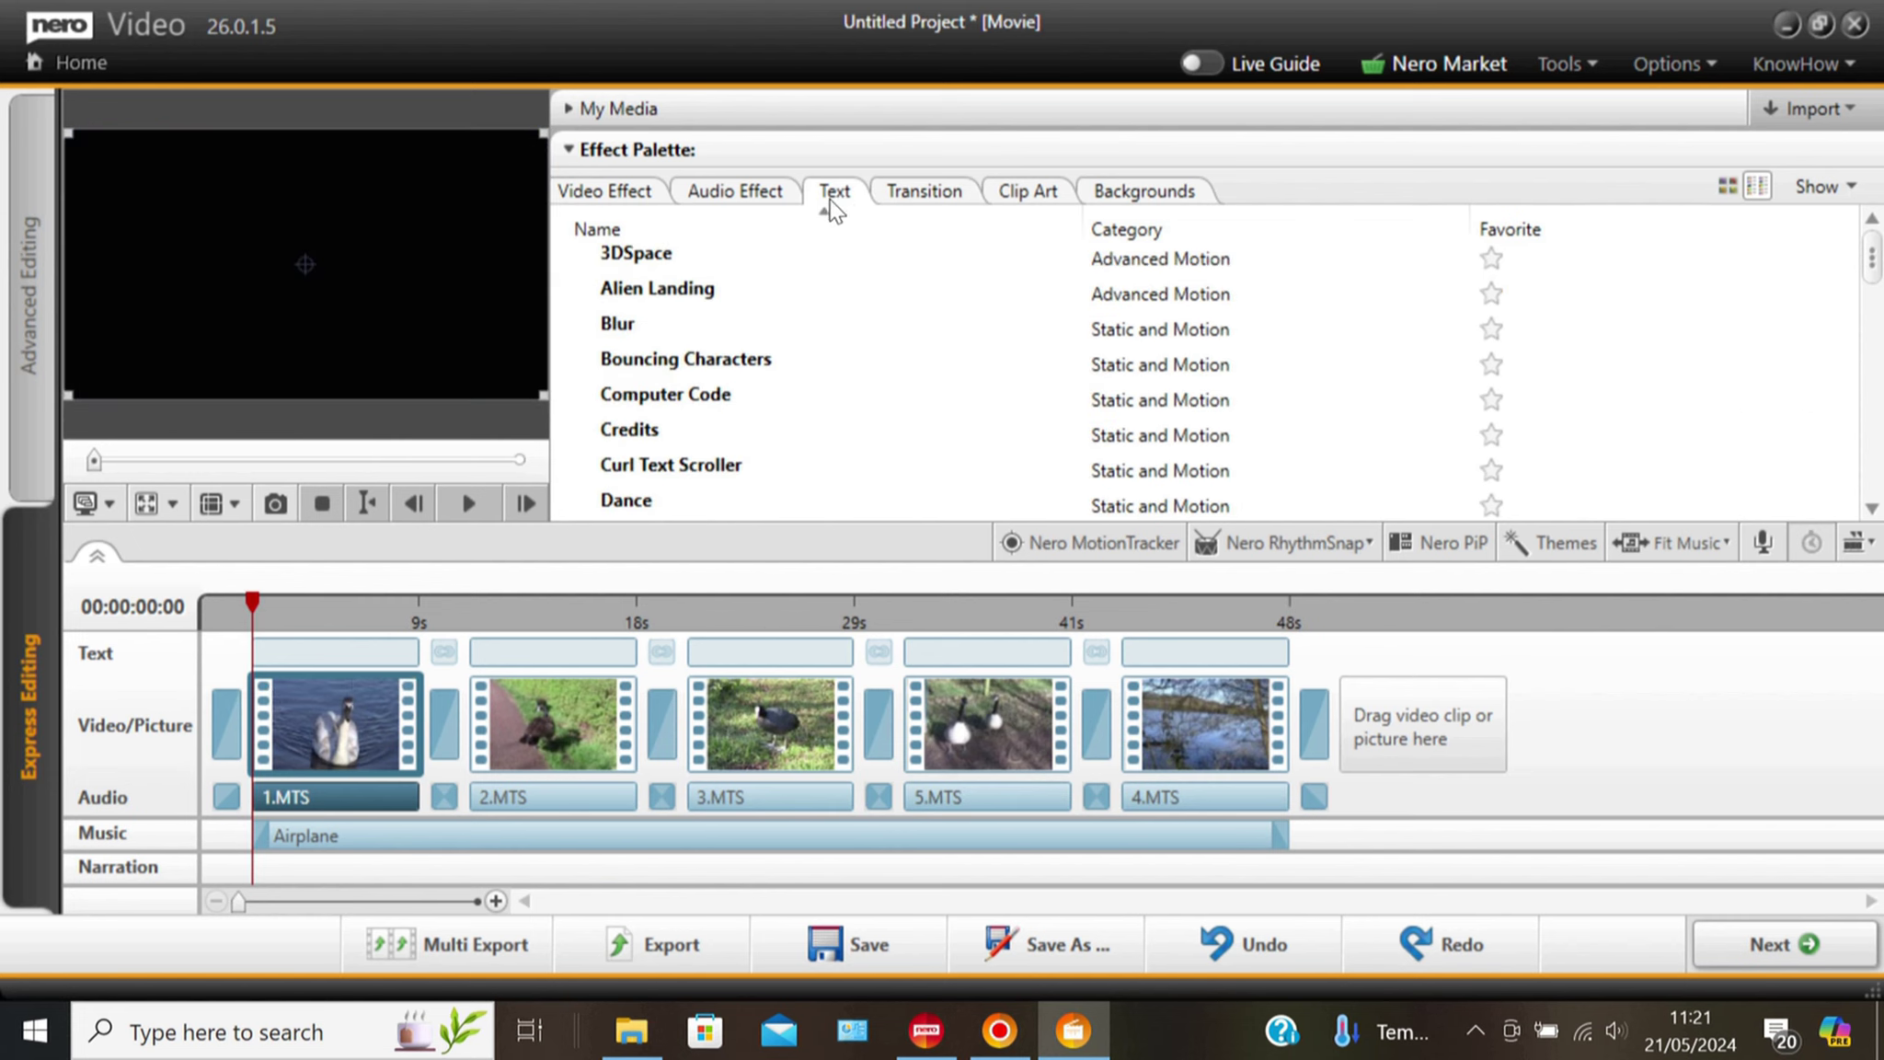
scroll(793, 271, "down", 2)
scroll(789, 274, "down", 4)
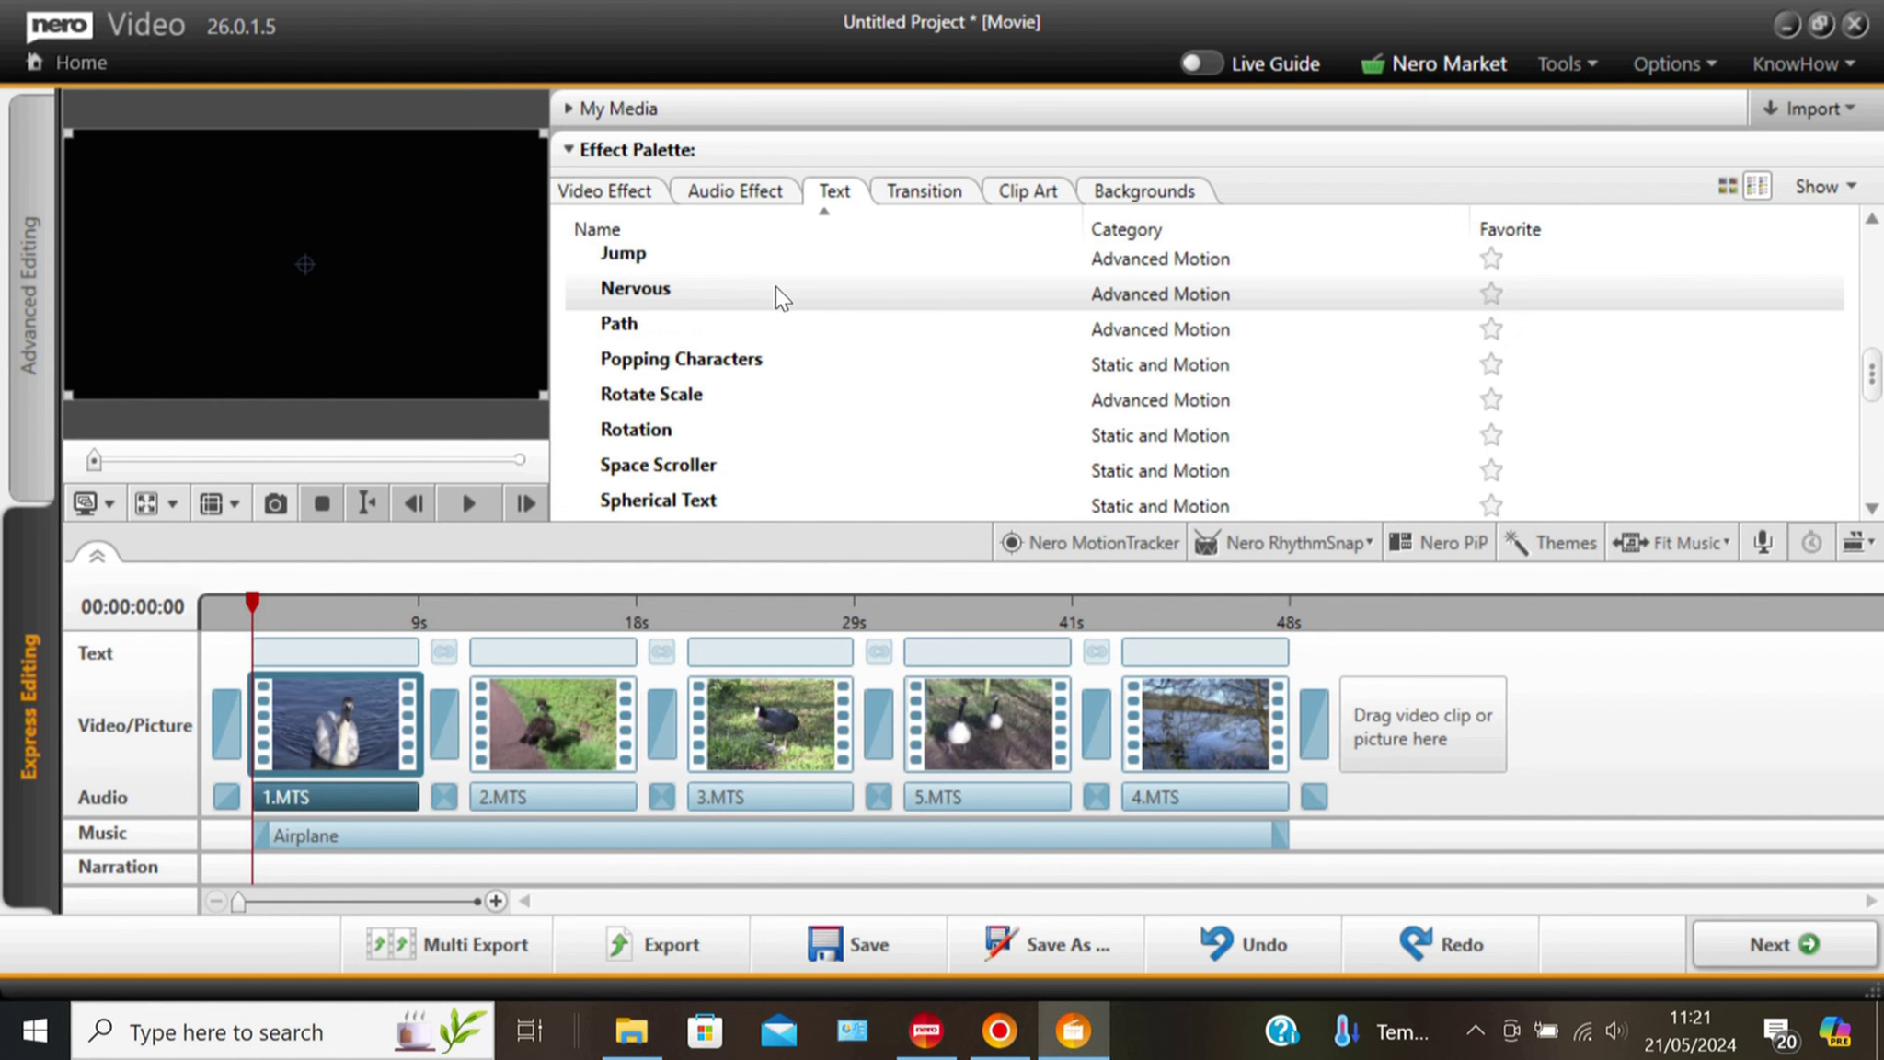
scroll(737, 358, "down", 1)
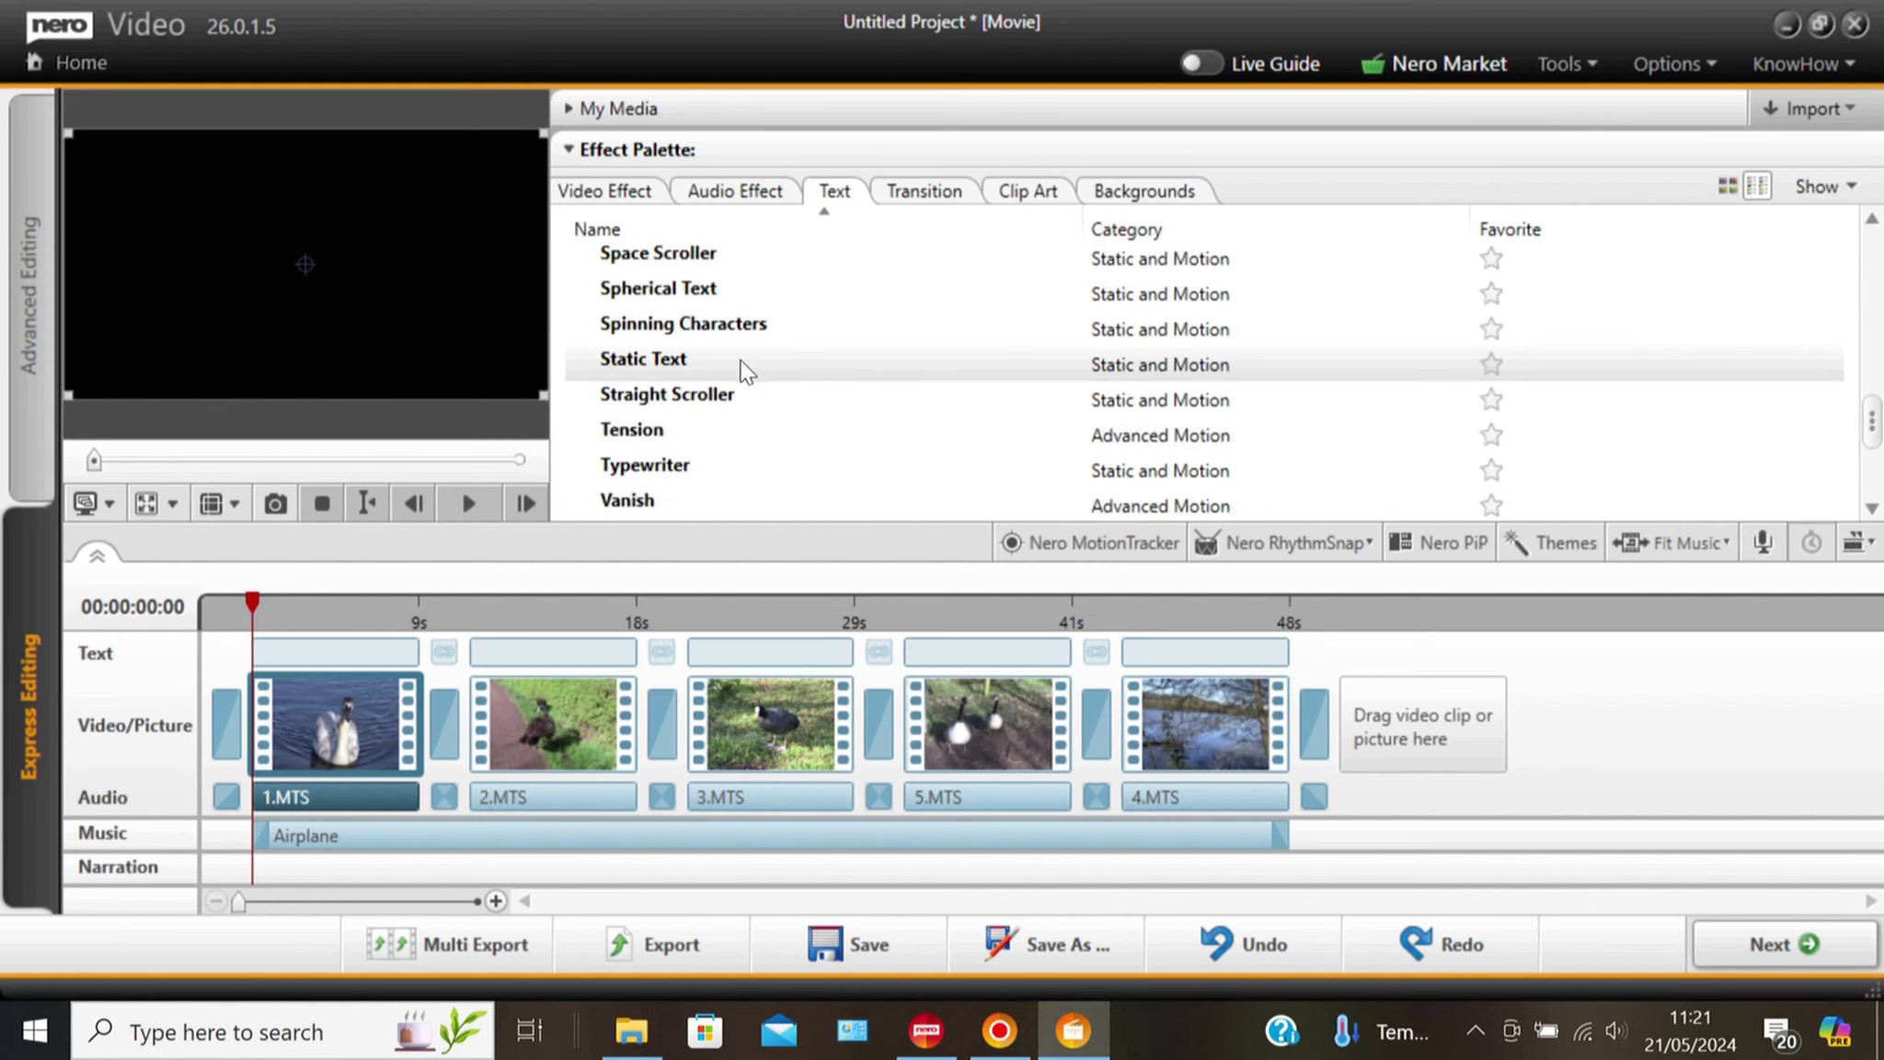
left_click(679, 361)
left_click_drag(520, 561, 355, 635)
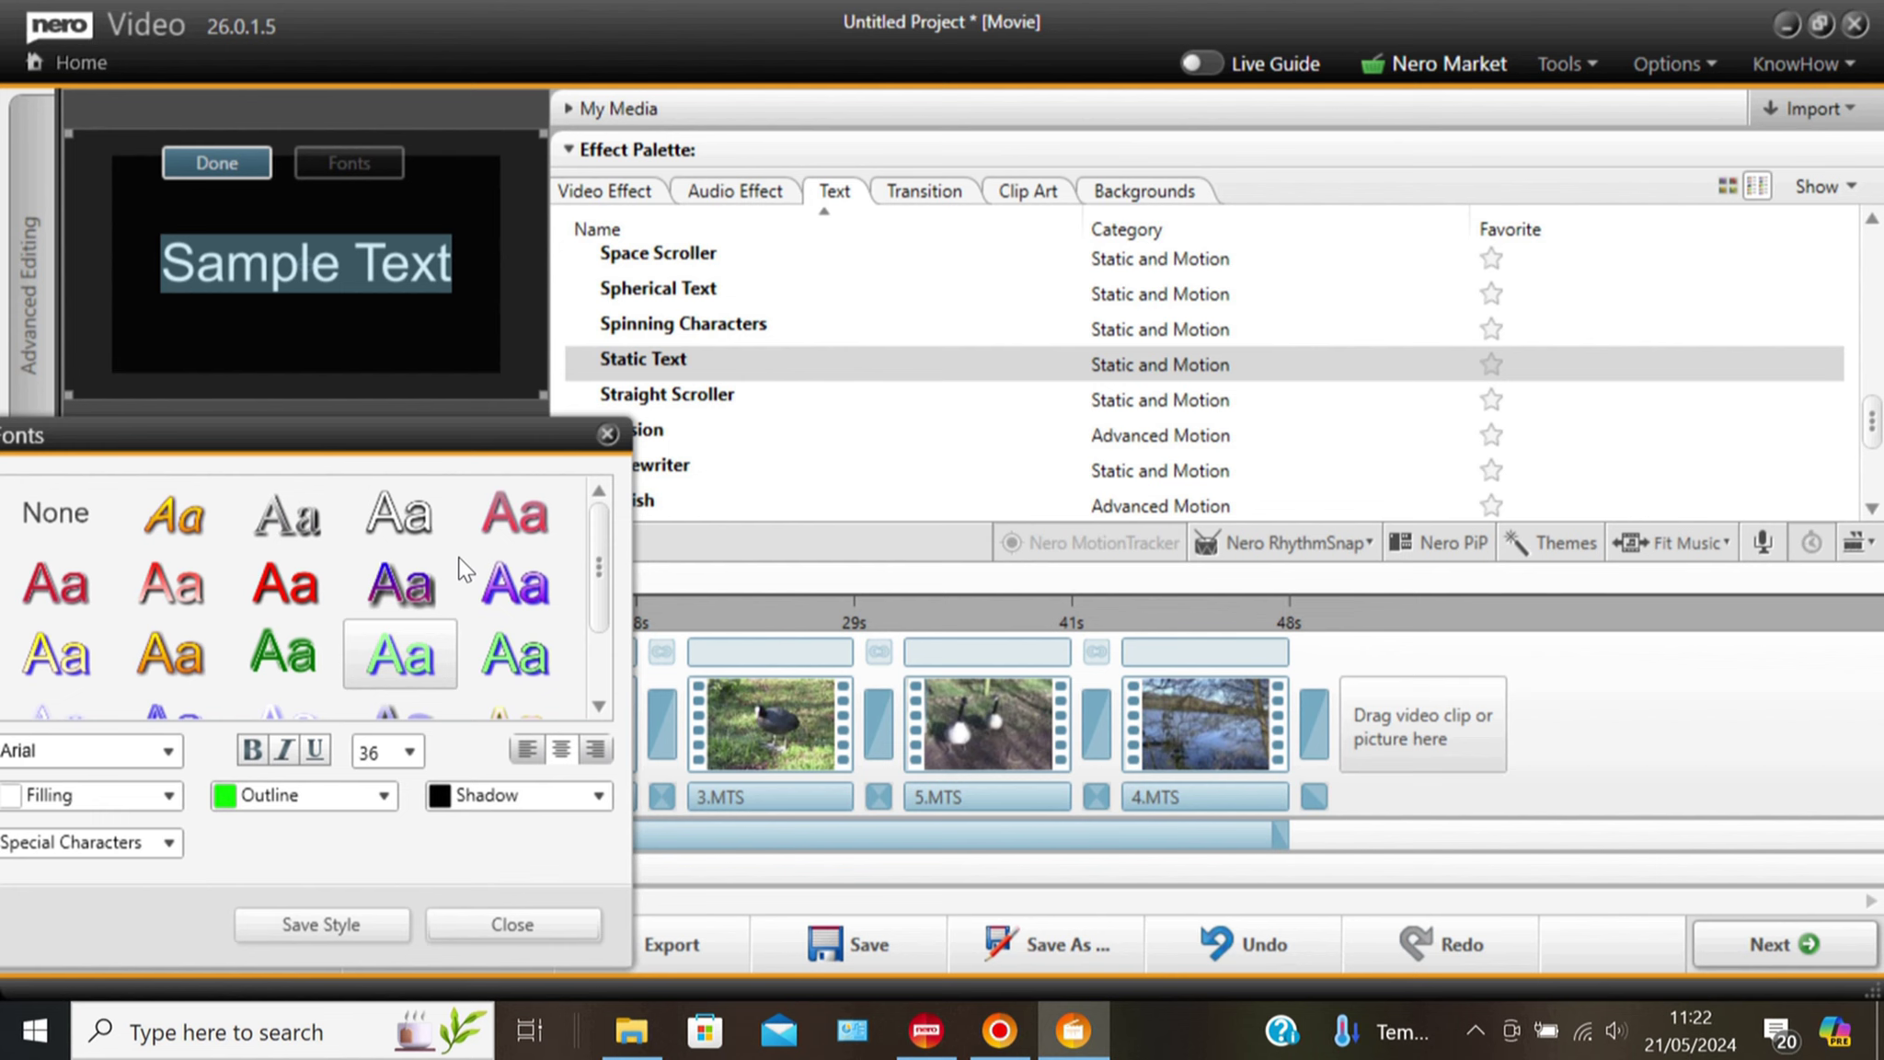
left_click(607, 434)
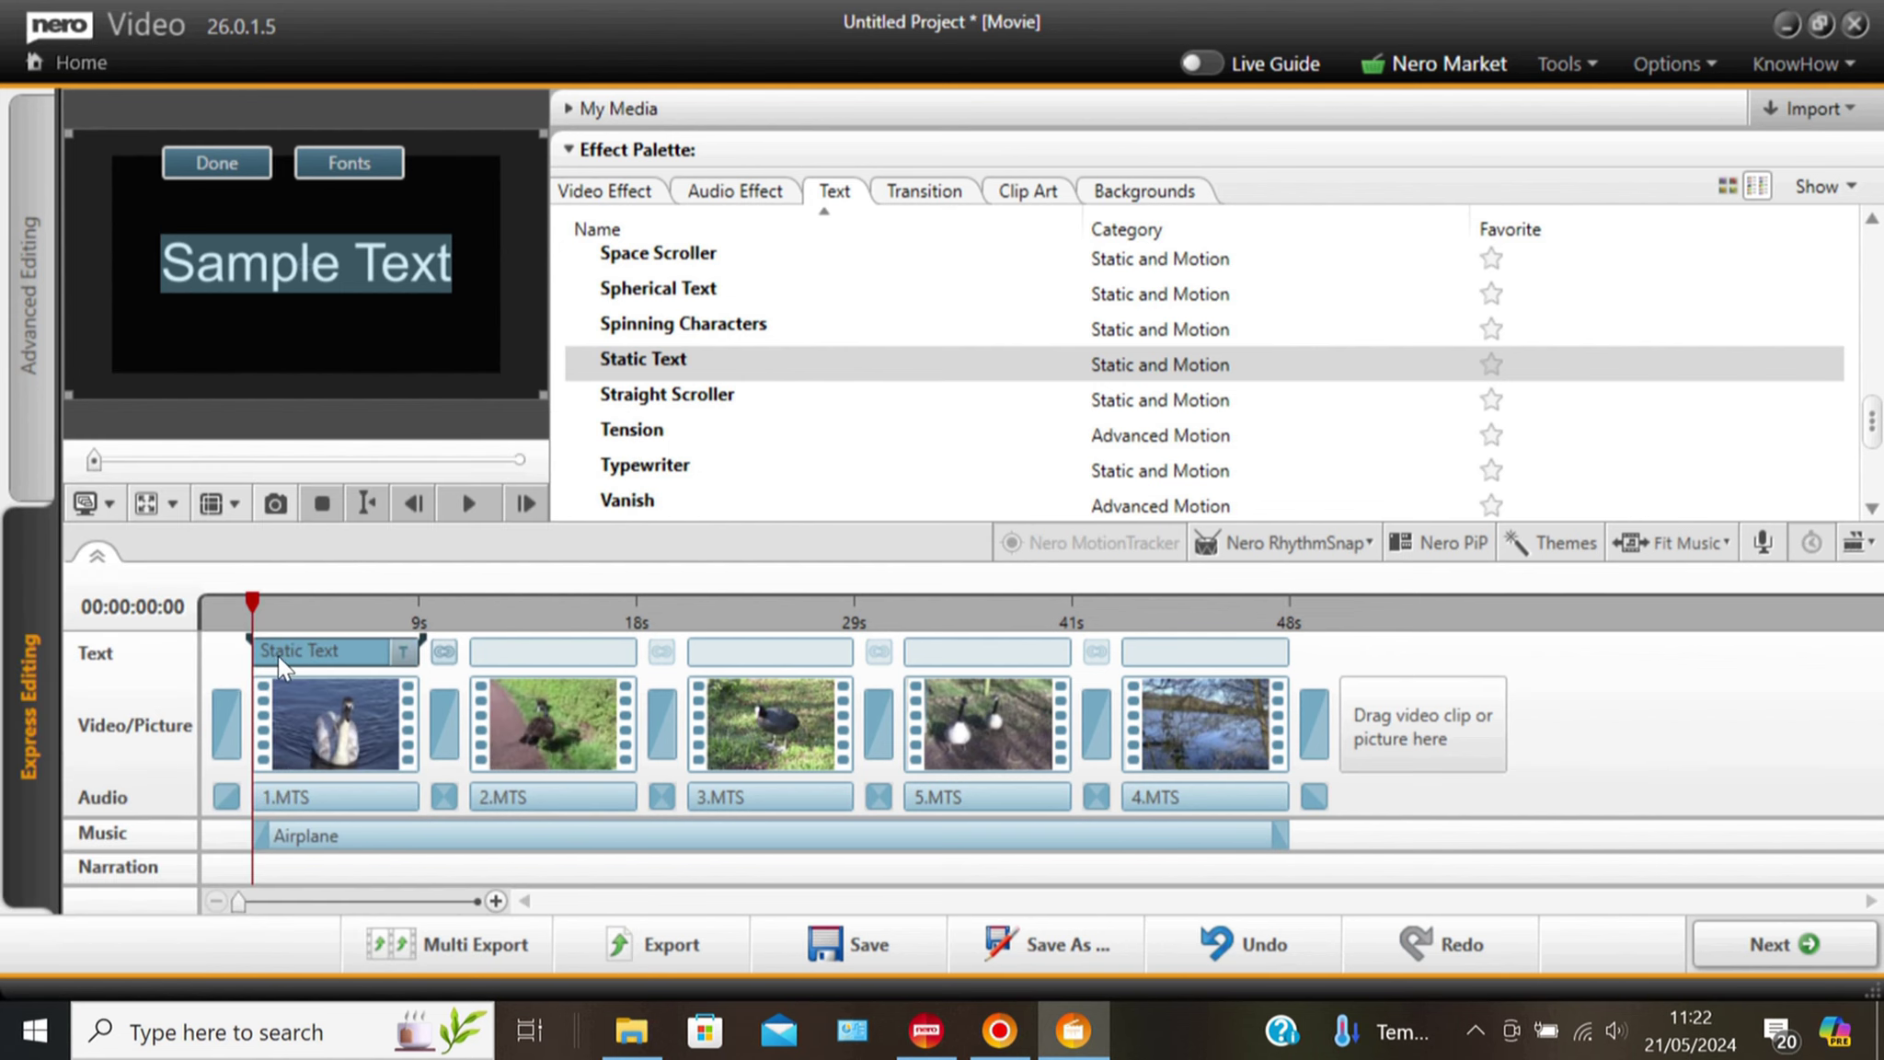
left_click(244, 636)
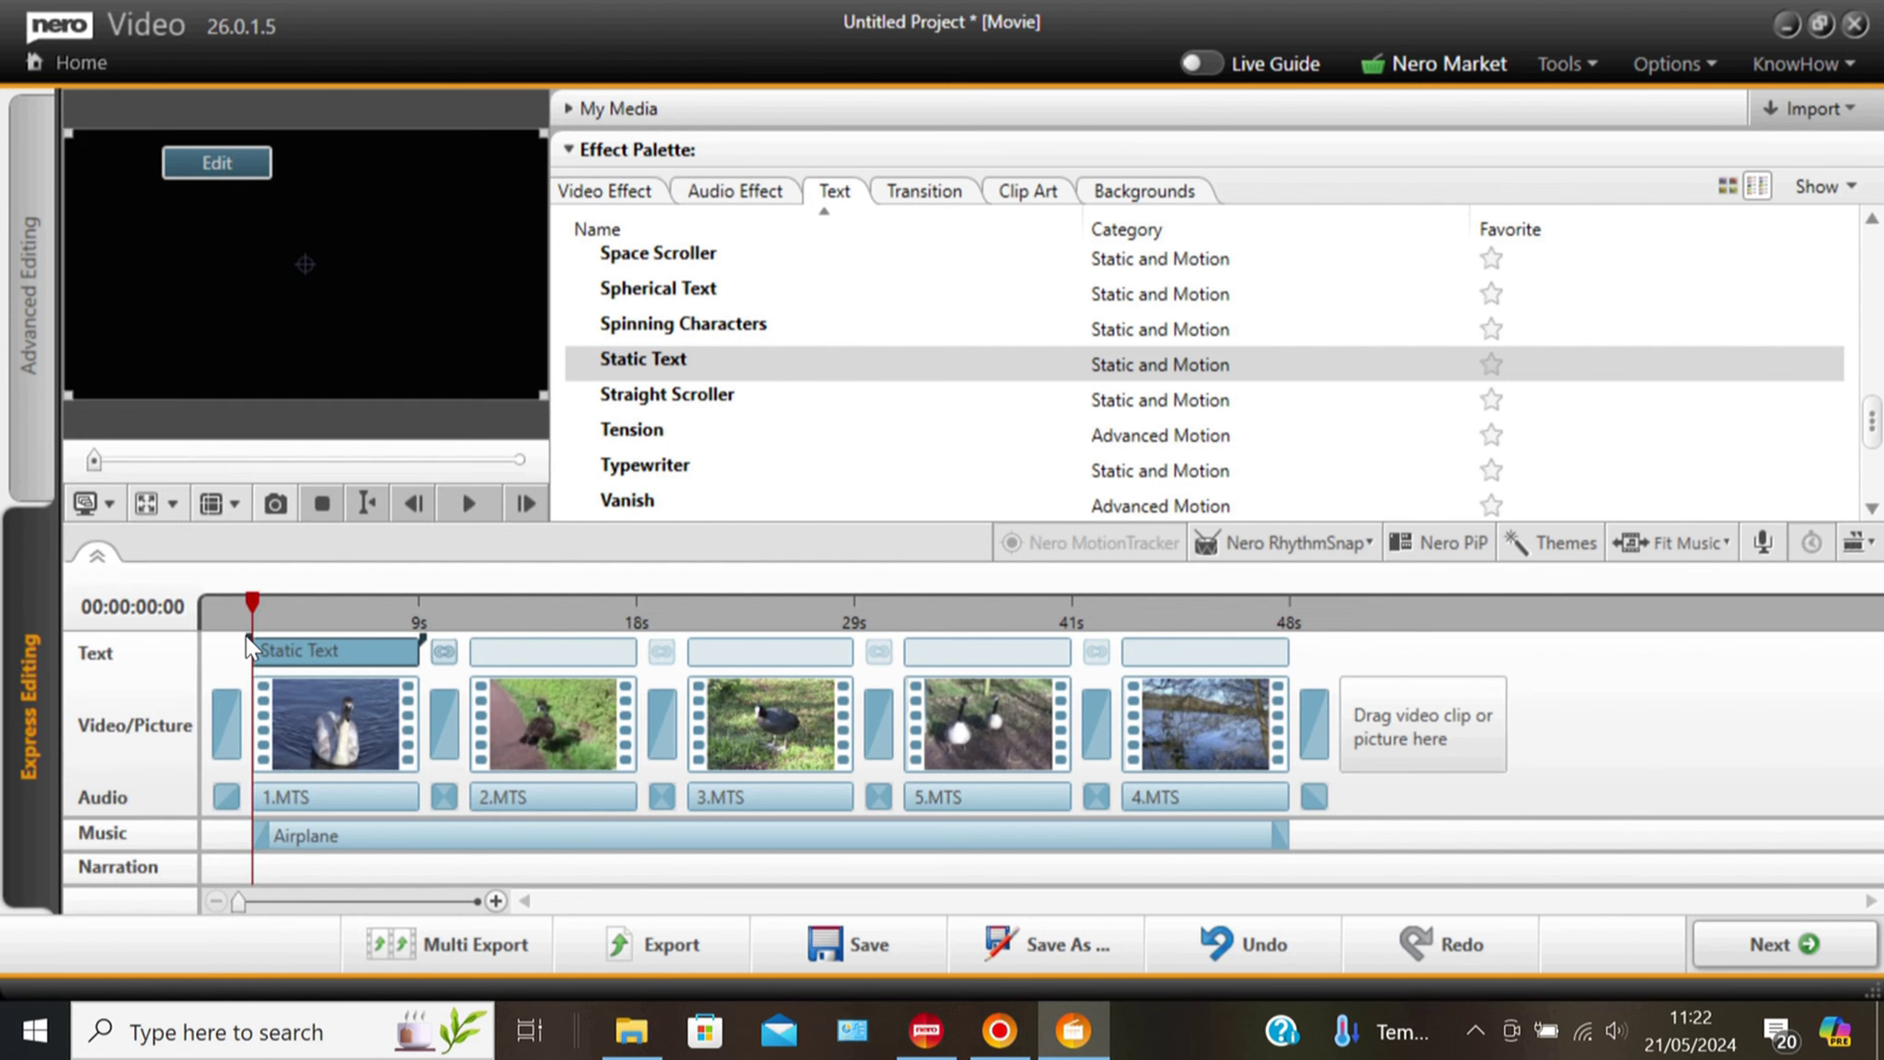
Style the title with the yellow/orange font at size 48, bold and italic.
left_click_drag(251, 609, 282, 609)
left_click(216, 165)
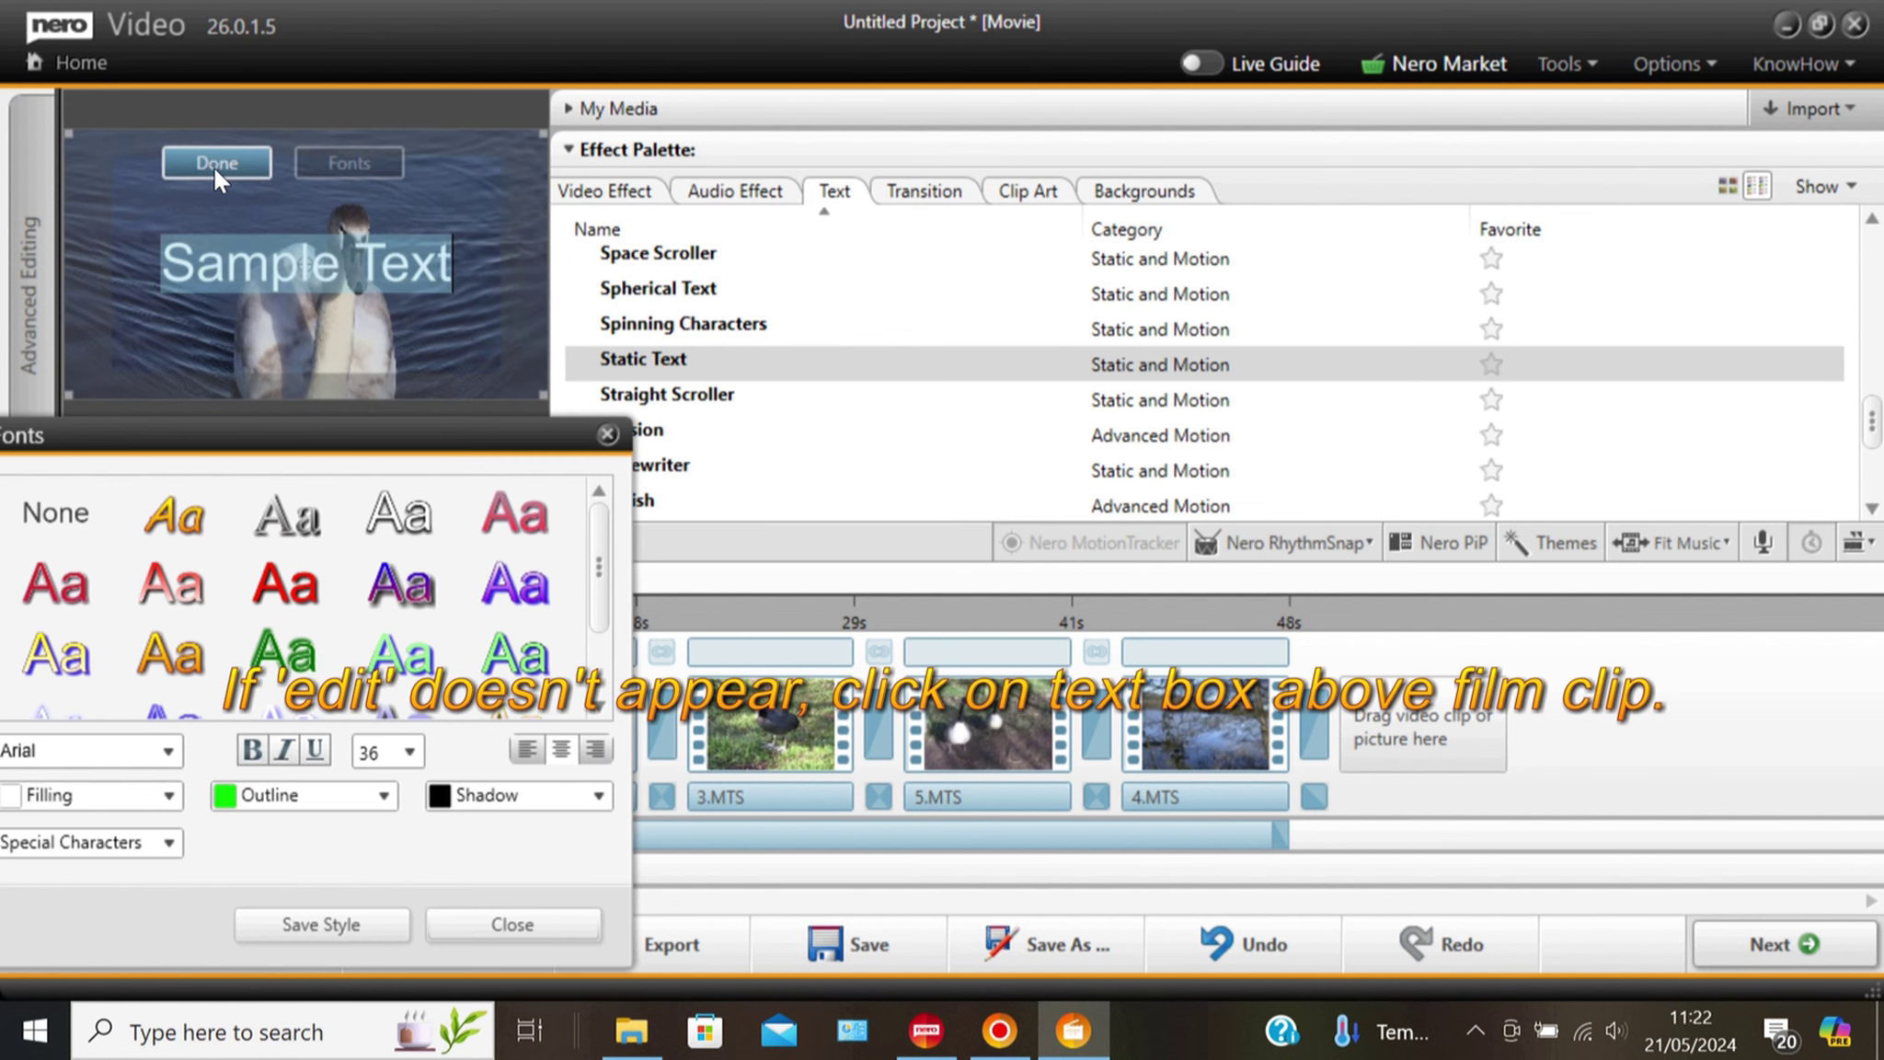
left_click(199, 641)
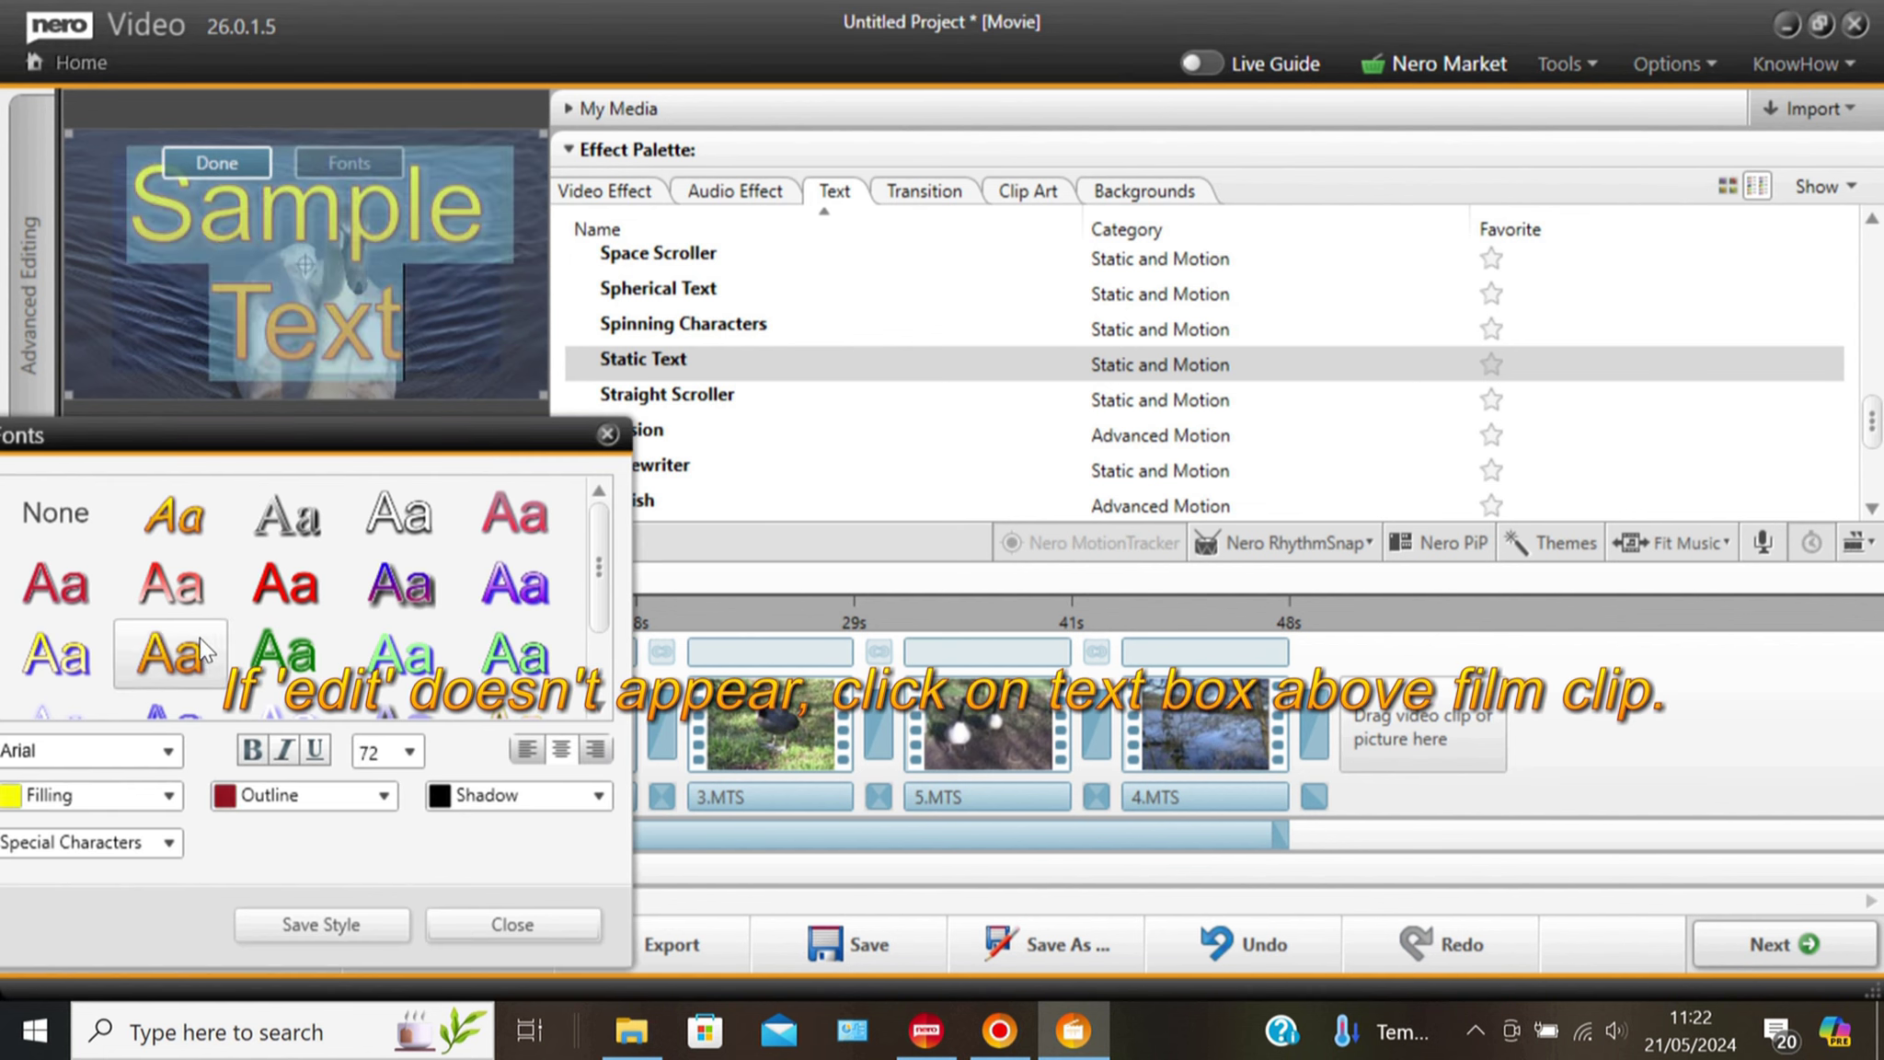
left_click(409, 752)
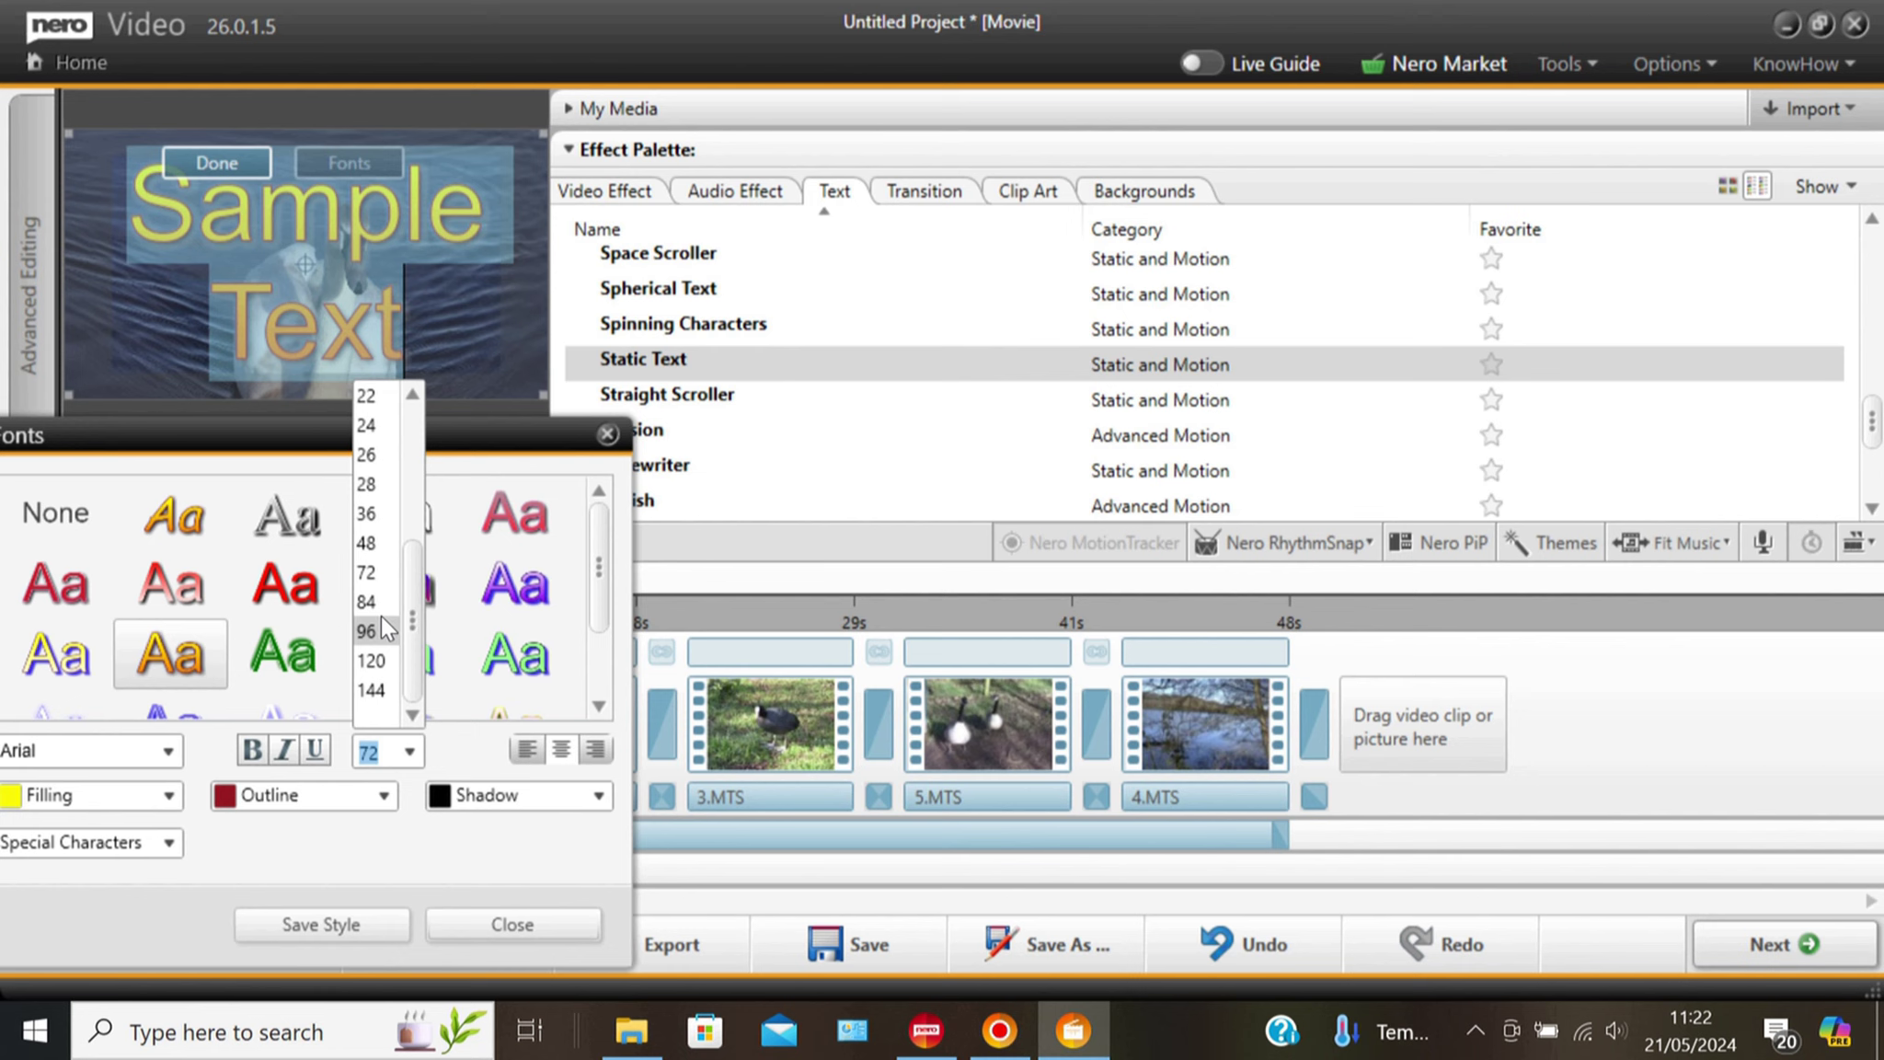
left_click(385, 543)
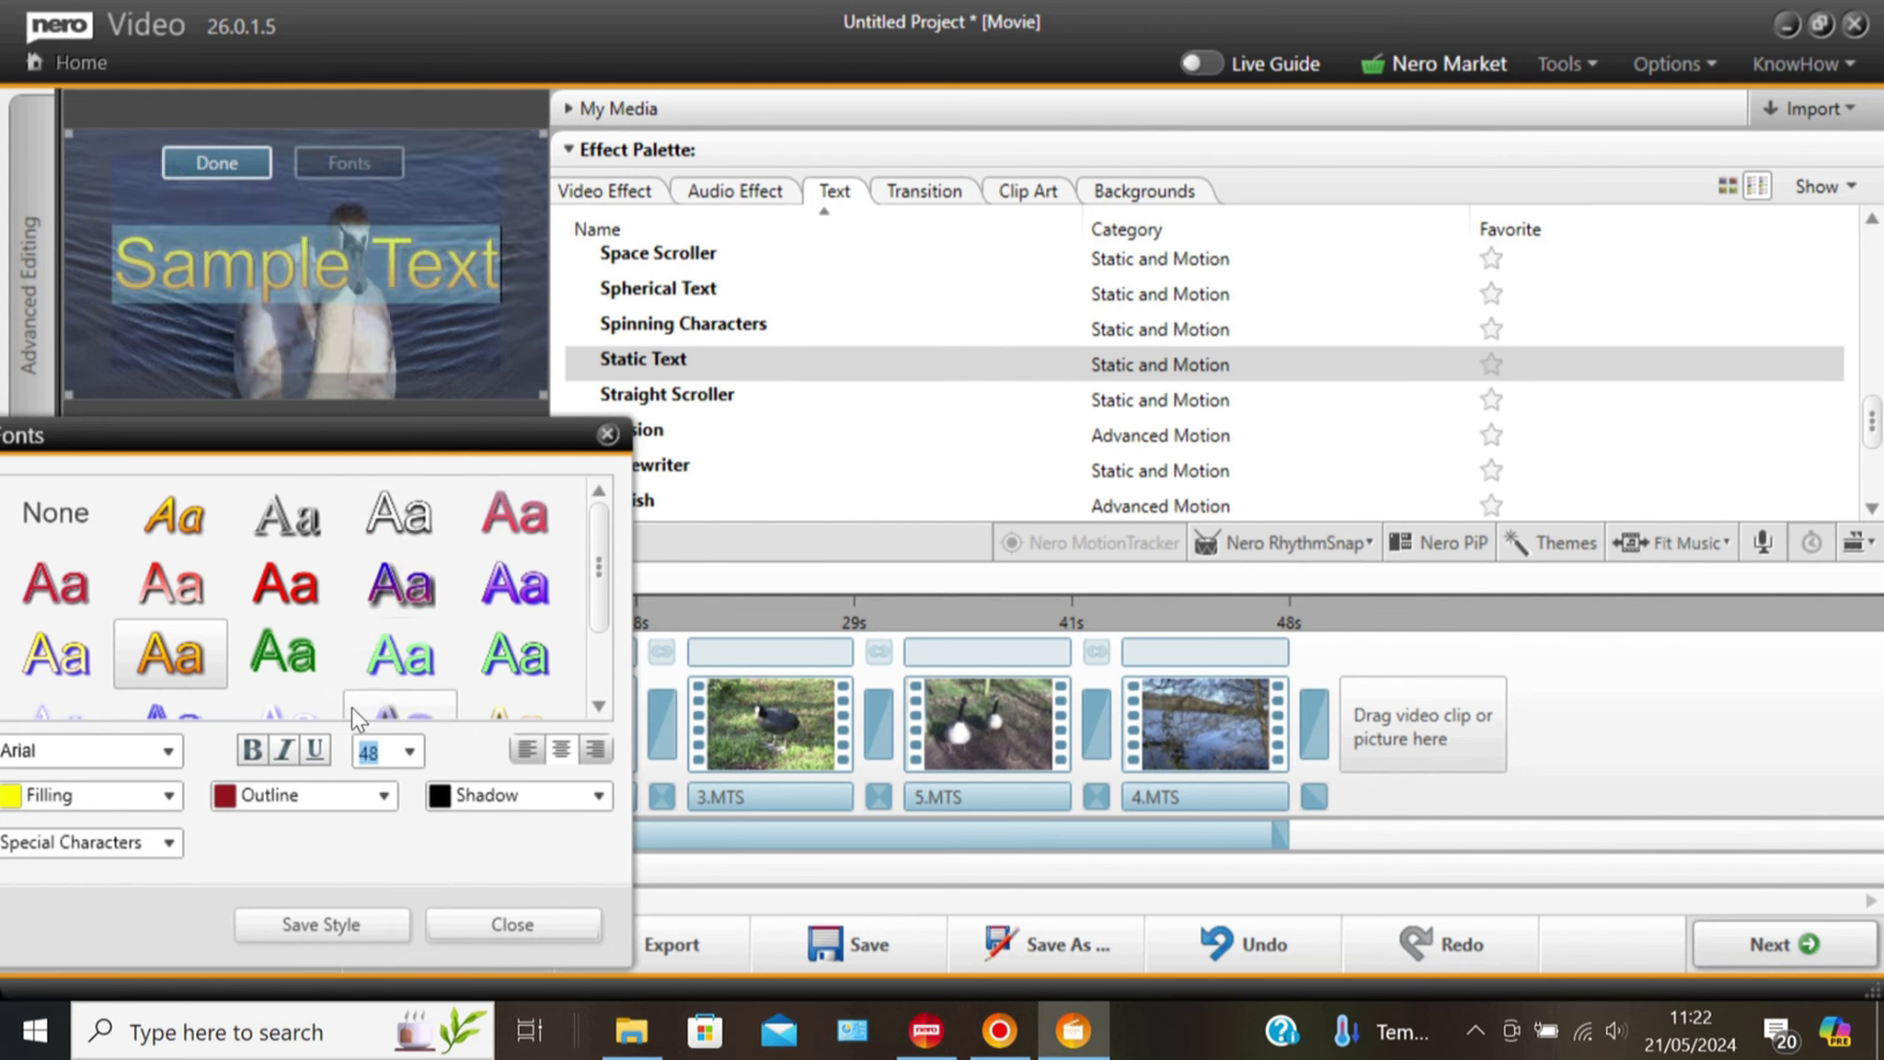
left_click(250, 748)
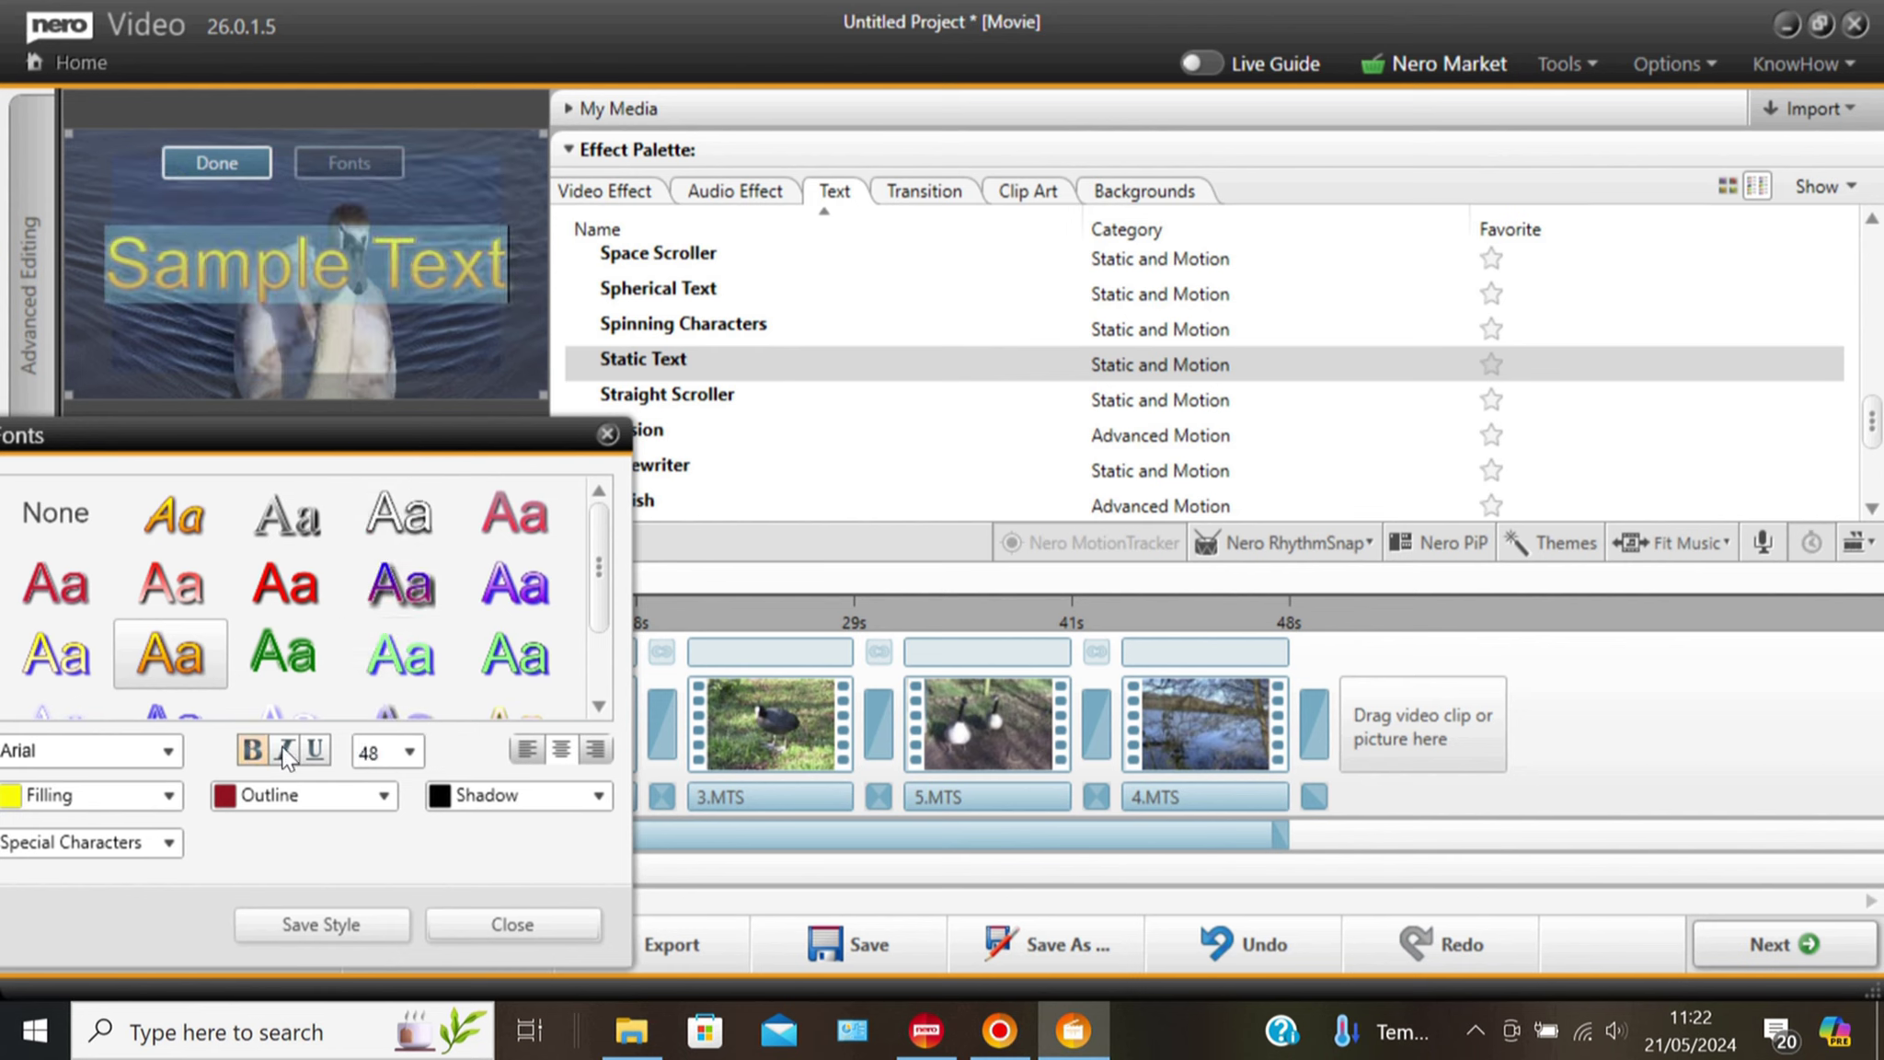
left_click(283, 748)
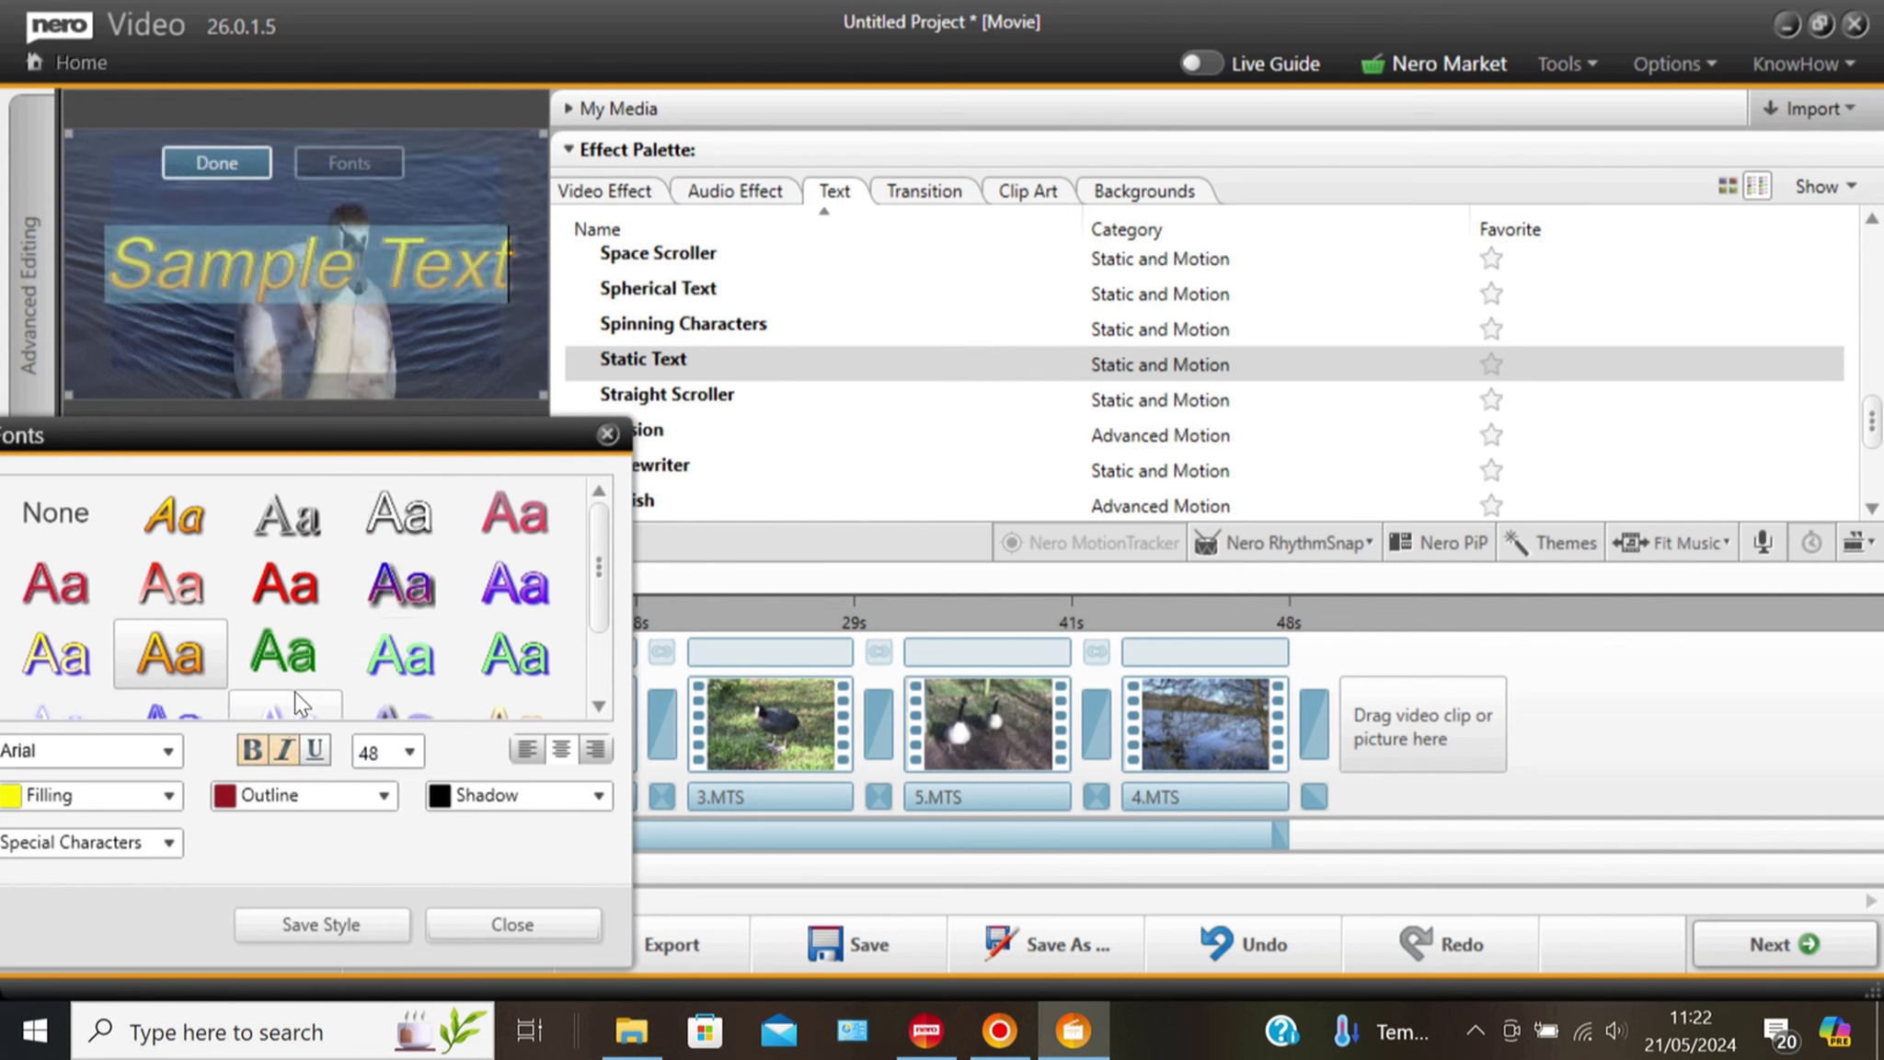
Replace the sample wording with 'A Day At Westport Lake' and push it lower with a blank line.
left_click(517, 271)
key("BackSpace")
key("BackSpace")
key("BackSpace")
key("BackSpace")
key("BackSpace")
key("BackSpace")
key("BackSpace")
key("BackSpace")
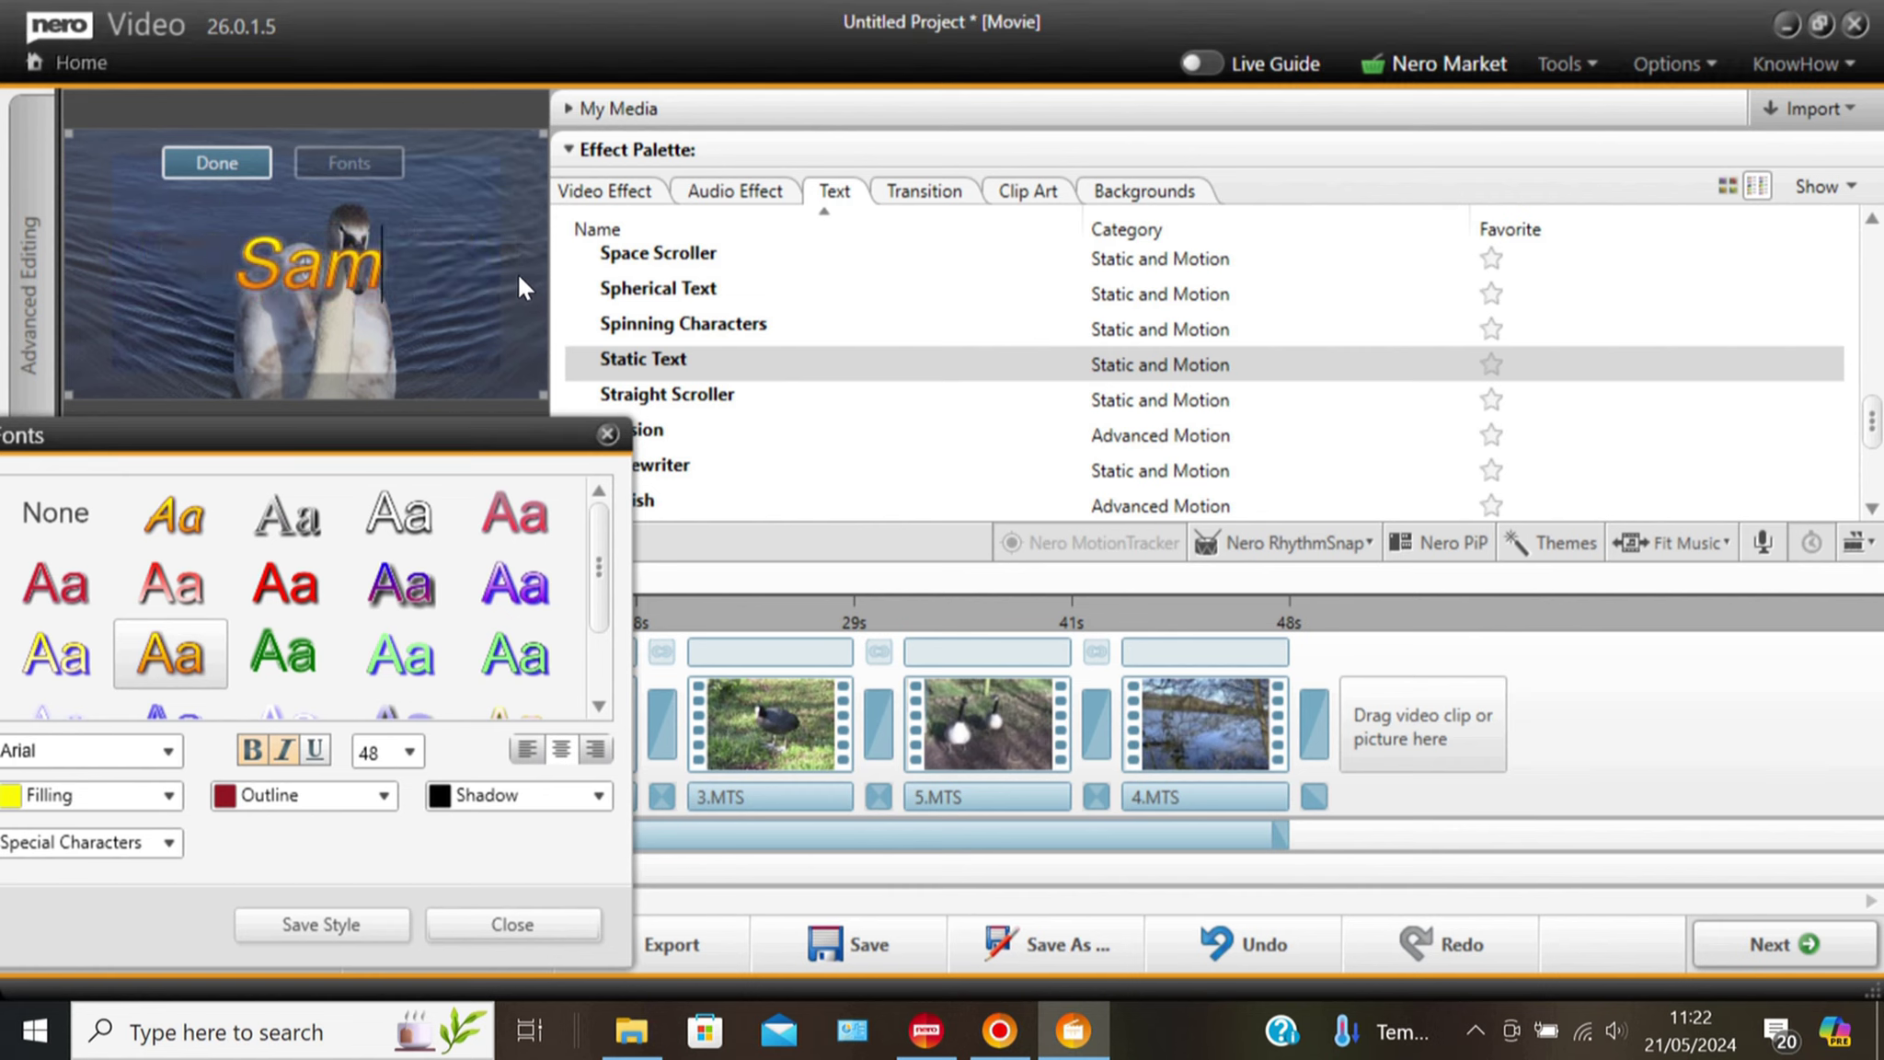
key("BackSpace")
key("BackSpace")
key("BackSpace")
type("A D")
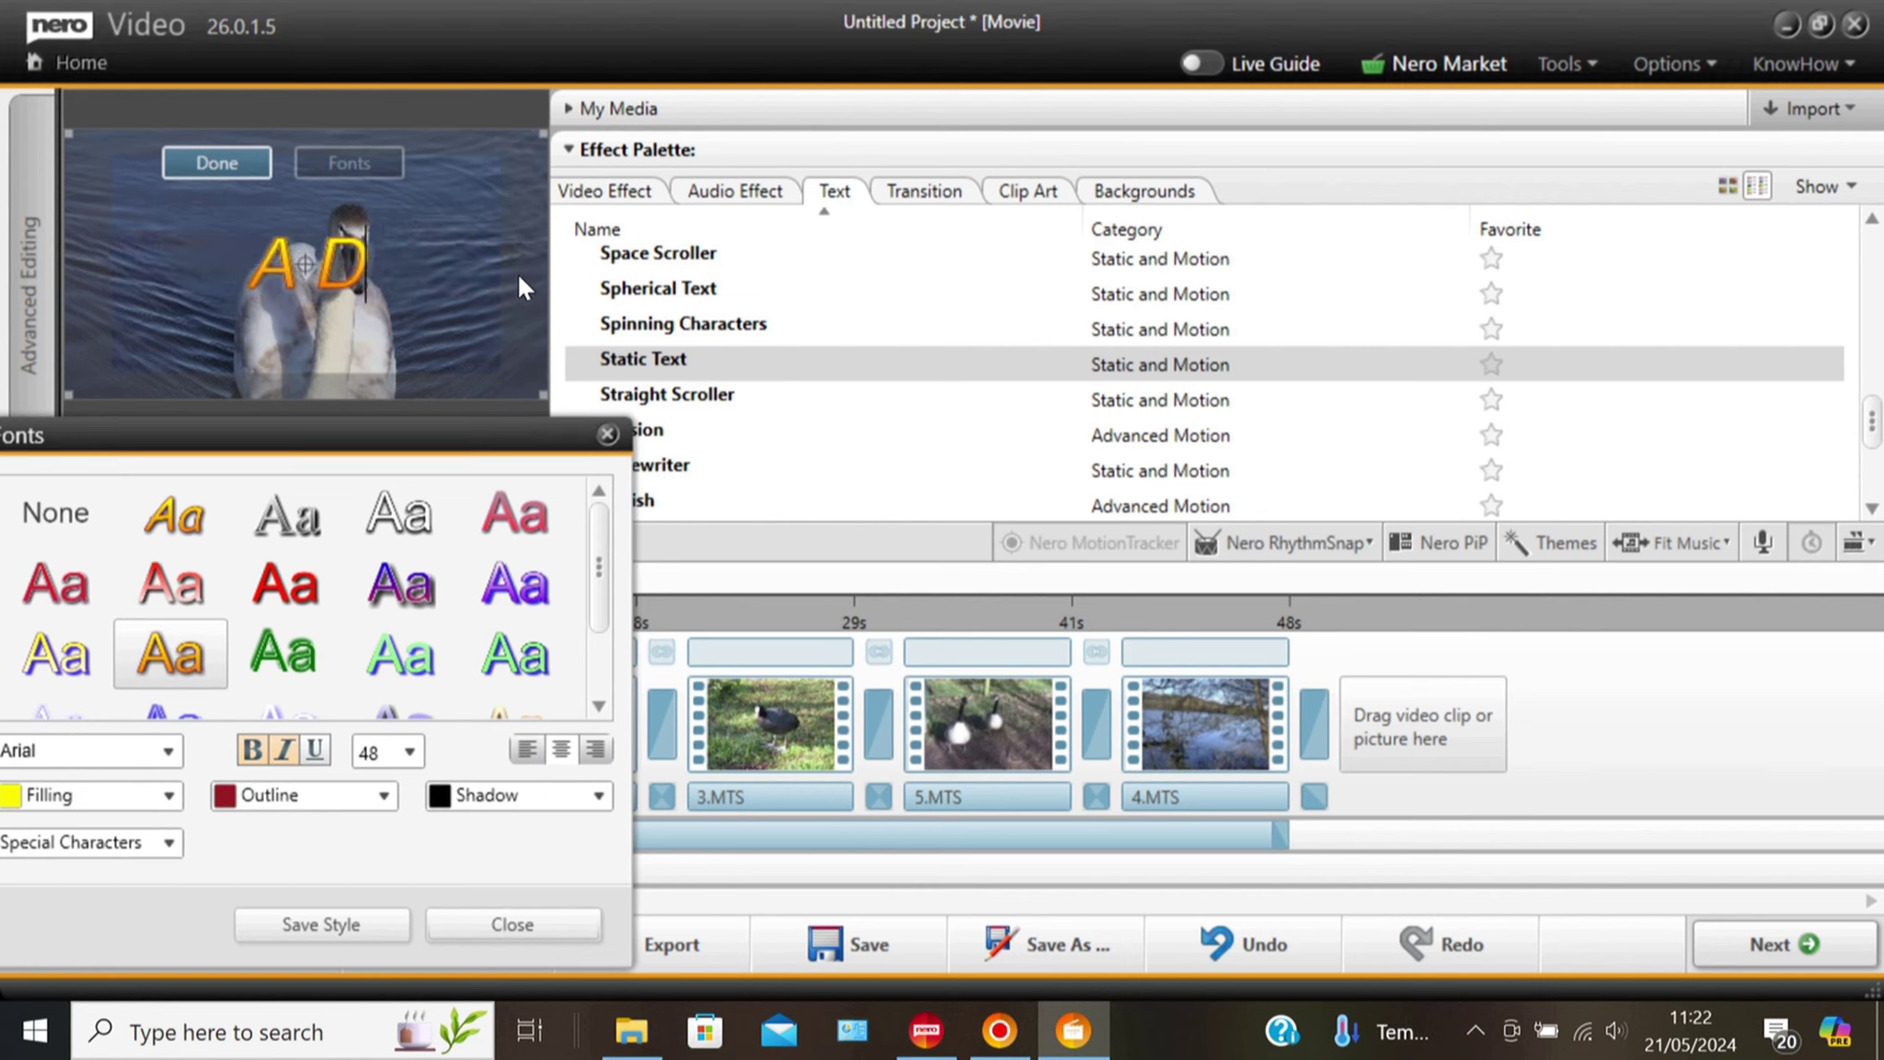
type("ay At Westport Lake")
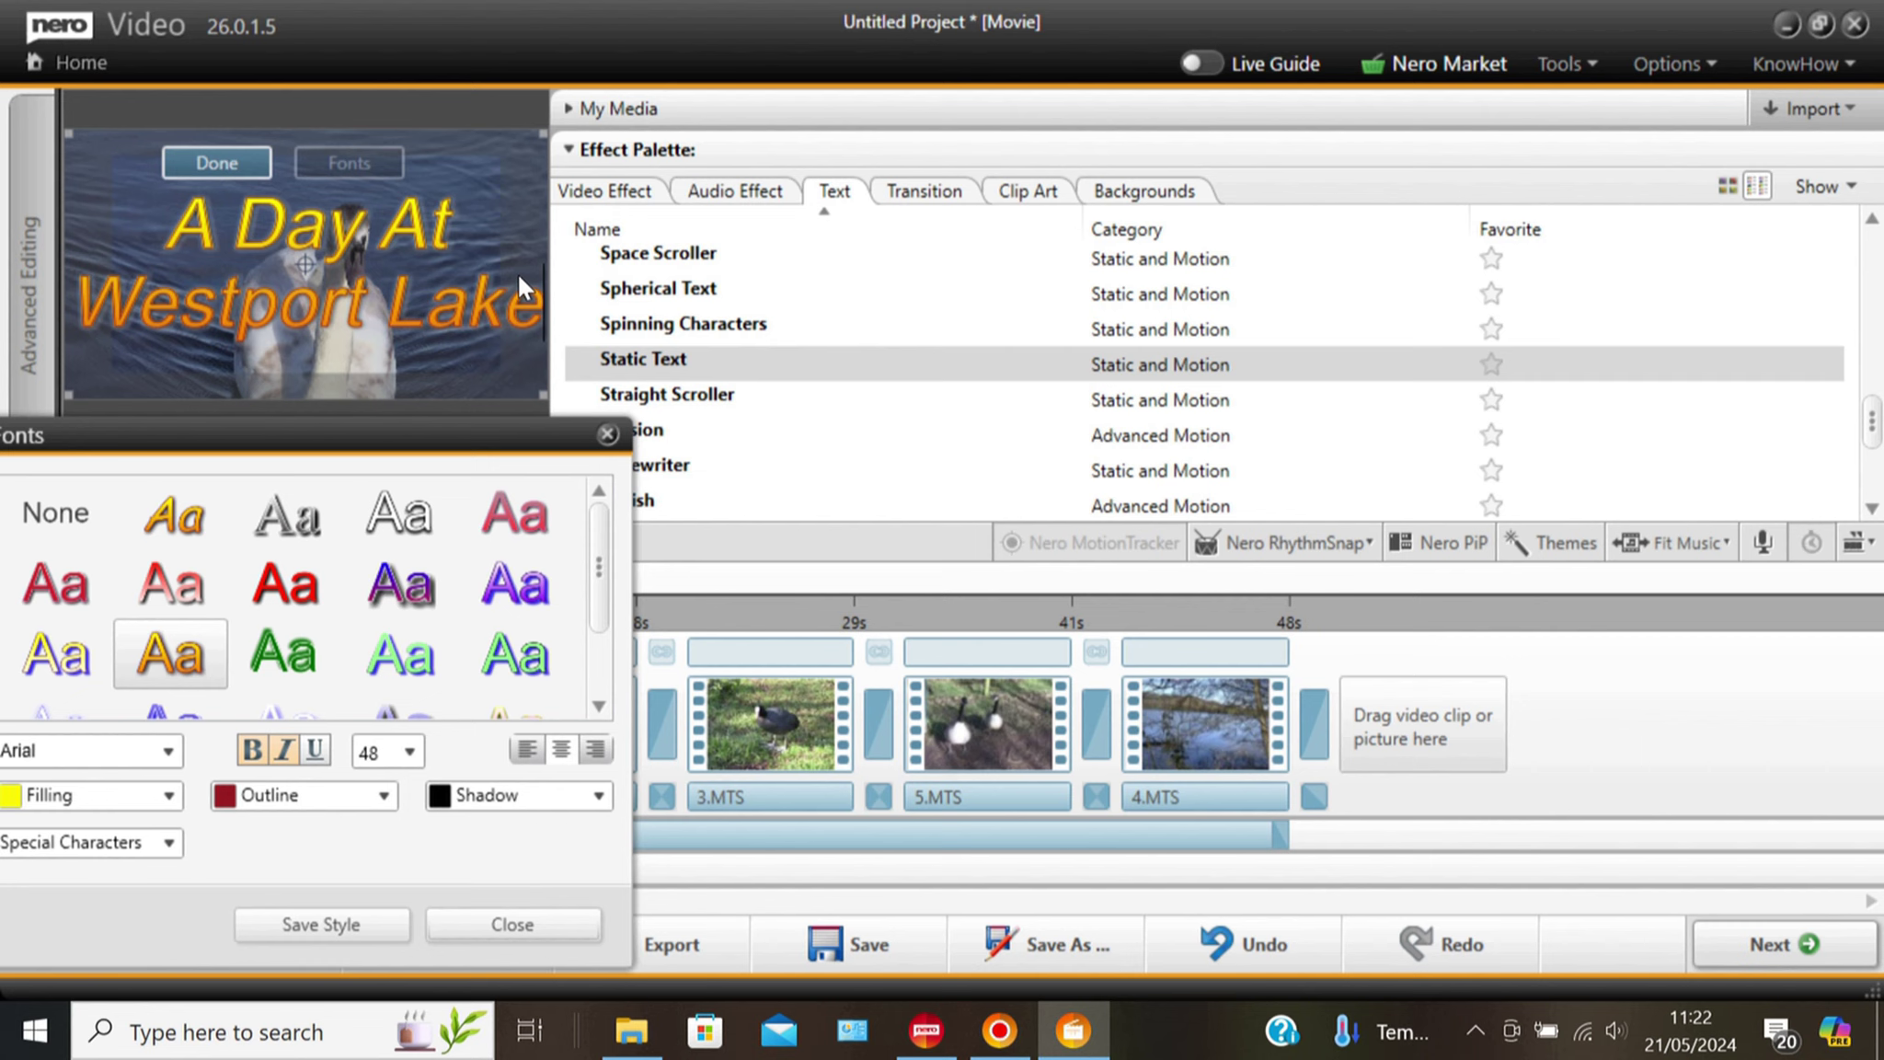
left_click(231, 162)
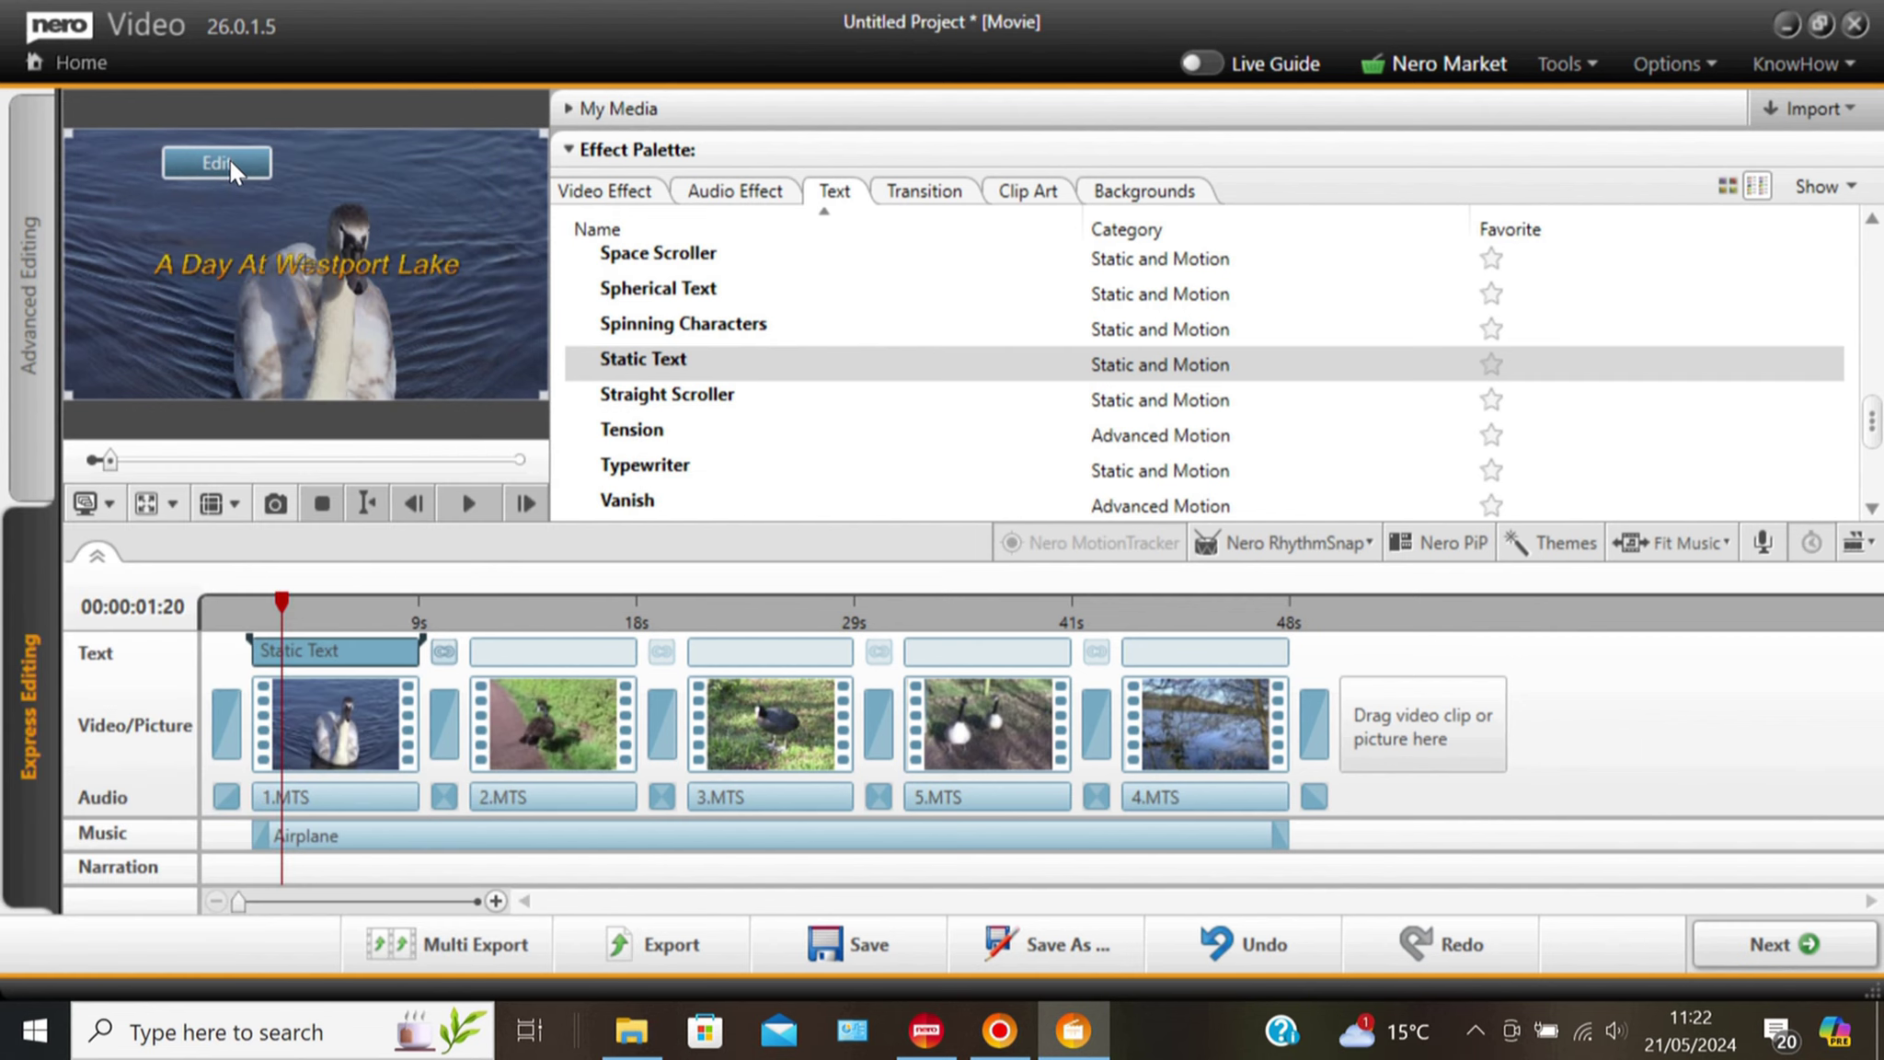
left_click(230, 161)
left_click(159, 225)
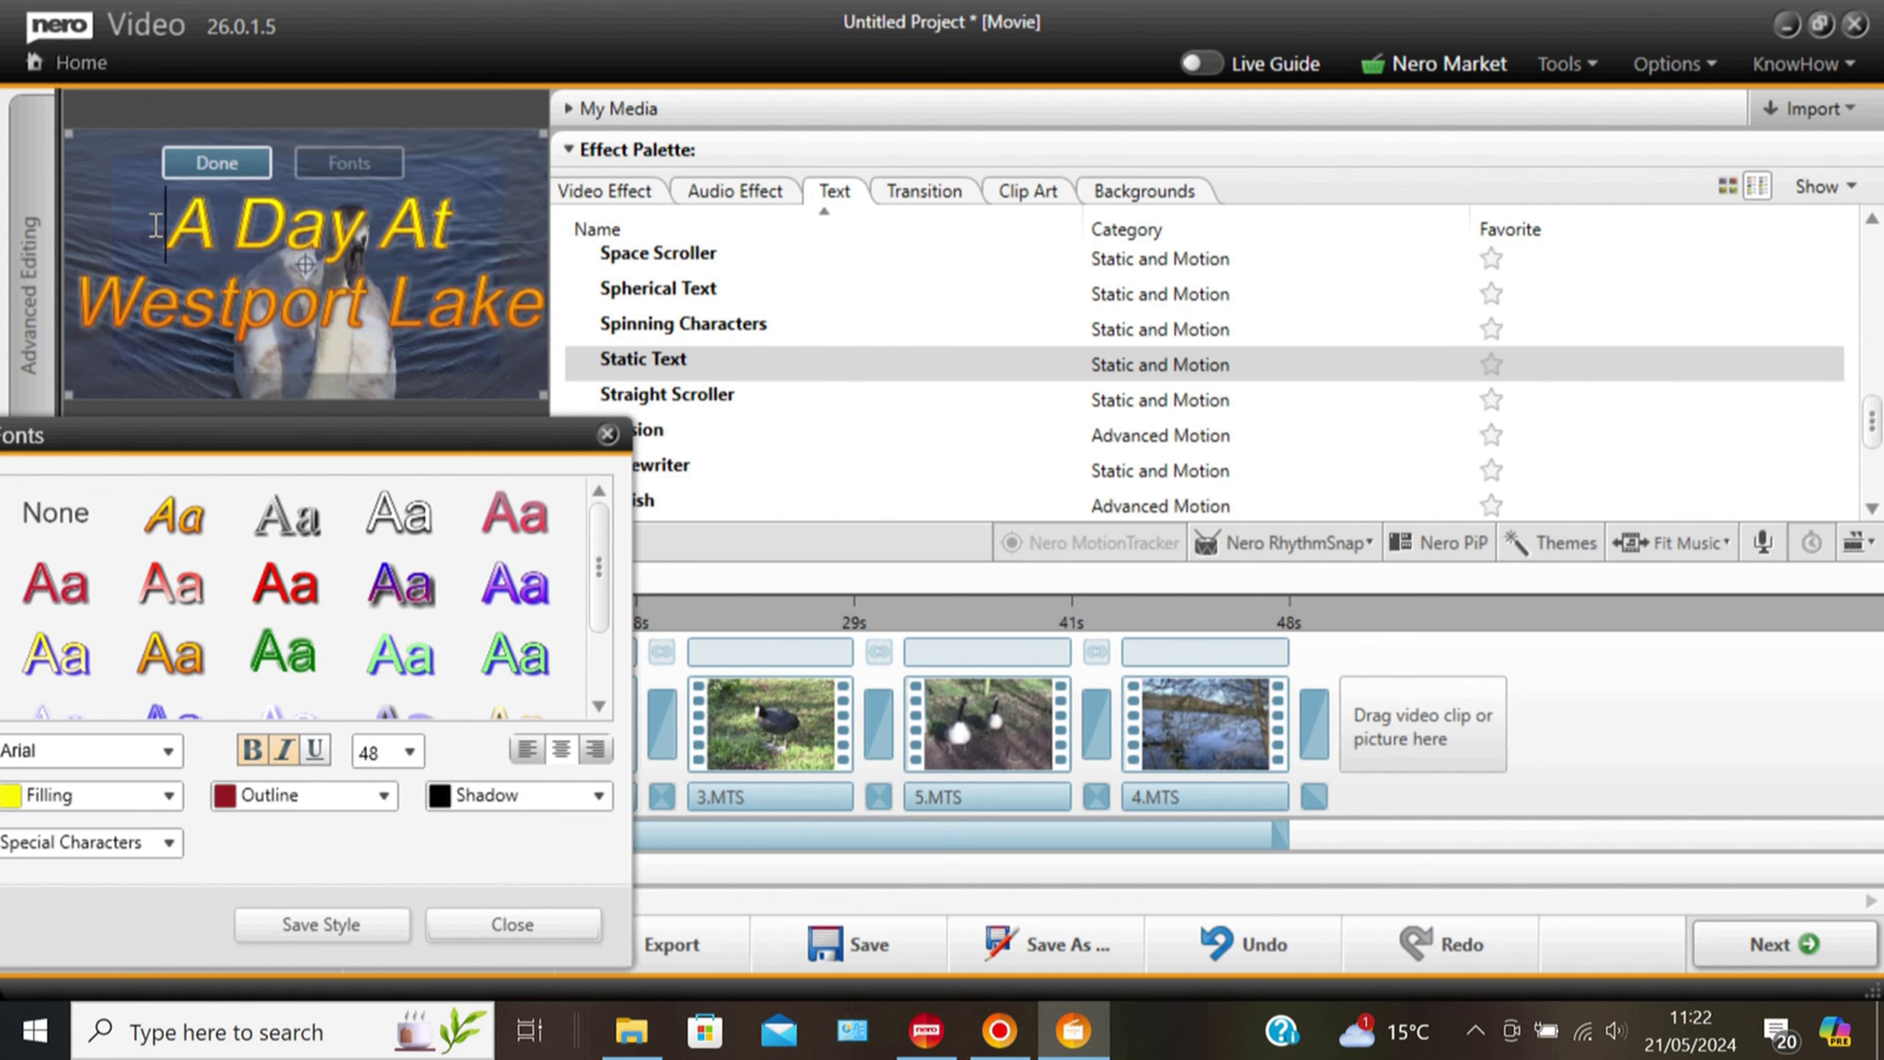
key("Return")
key("Return")
left_click(217, 166)
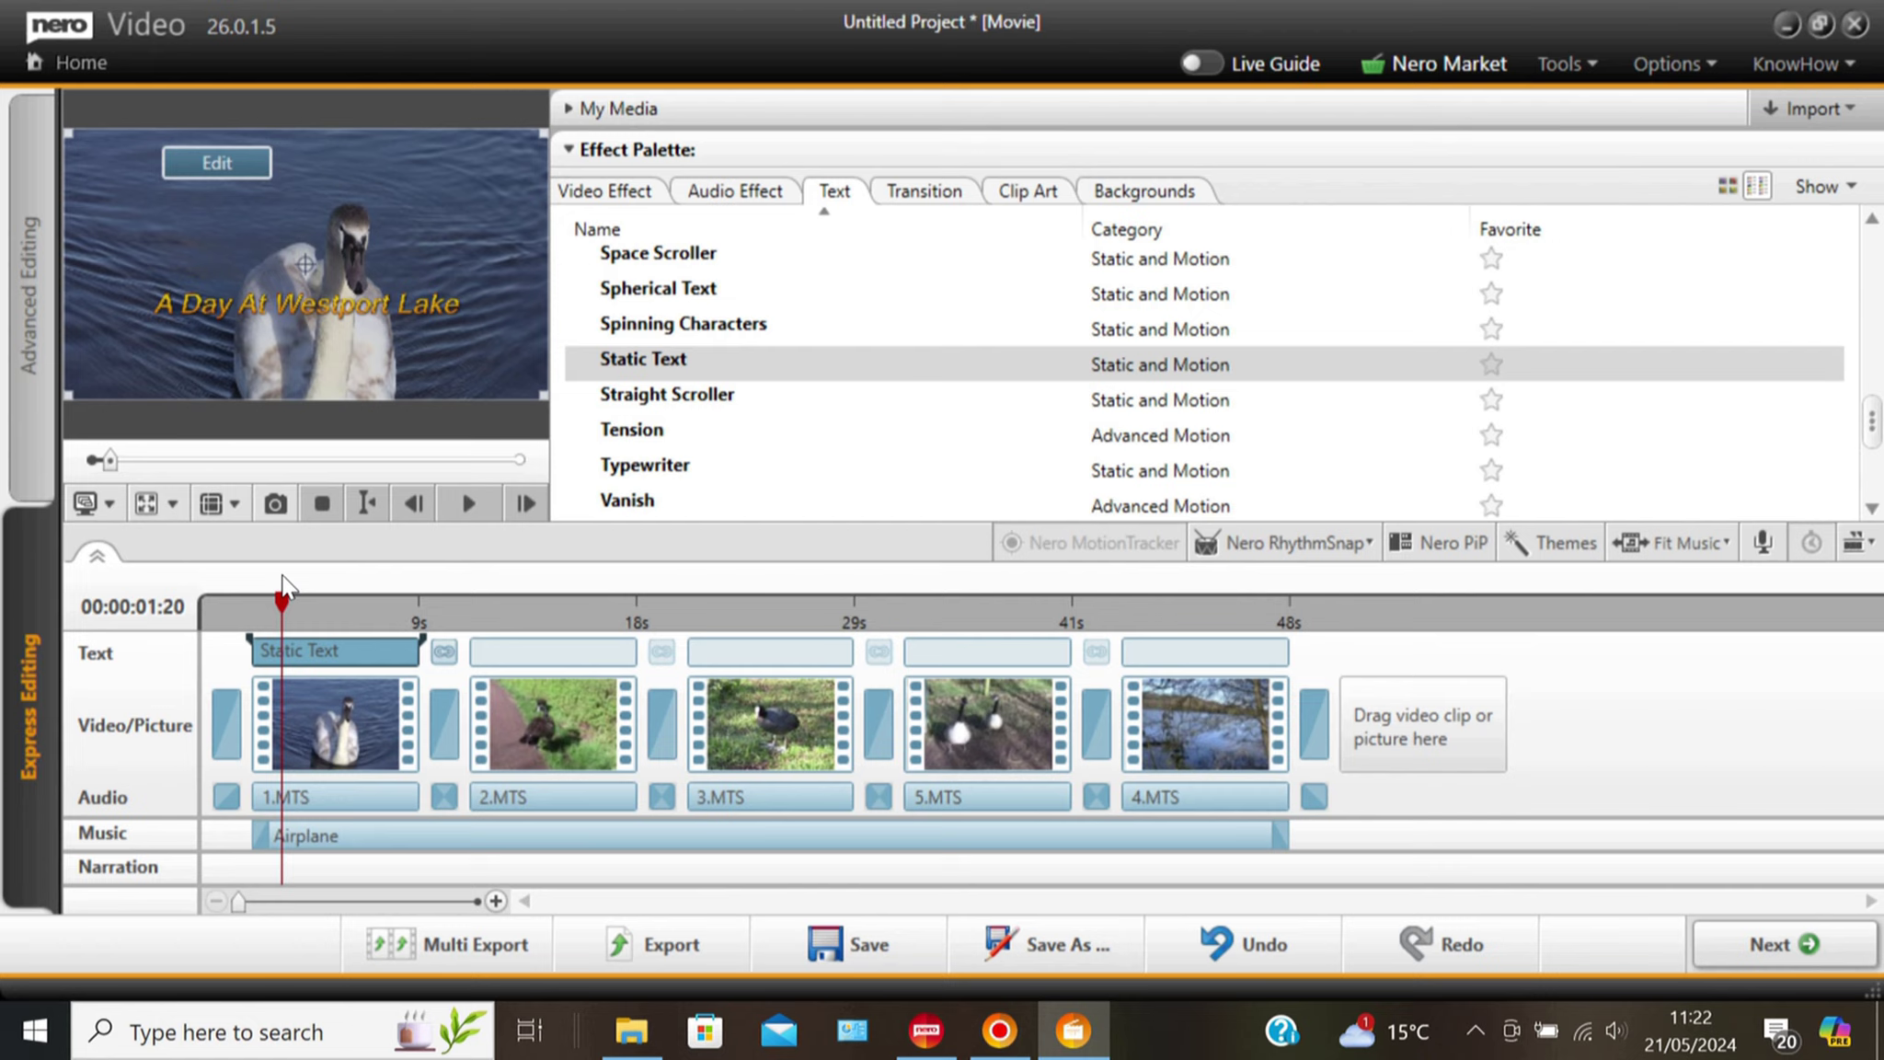
Shorten the Static Text title clip so it ends before 1.MTS finishes.
left_click_drag(282, 600, 248, 599)
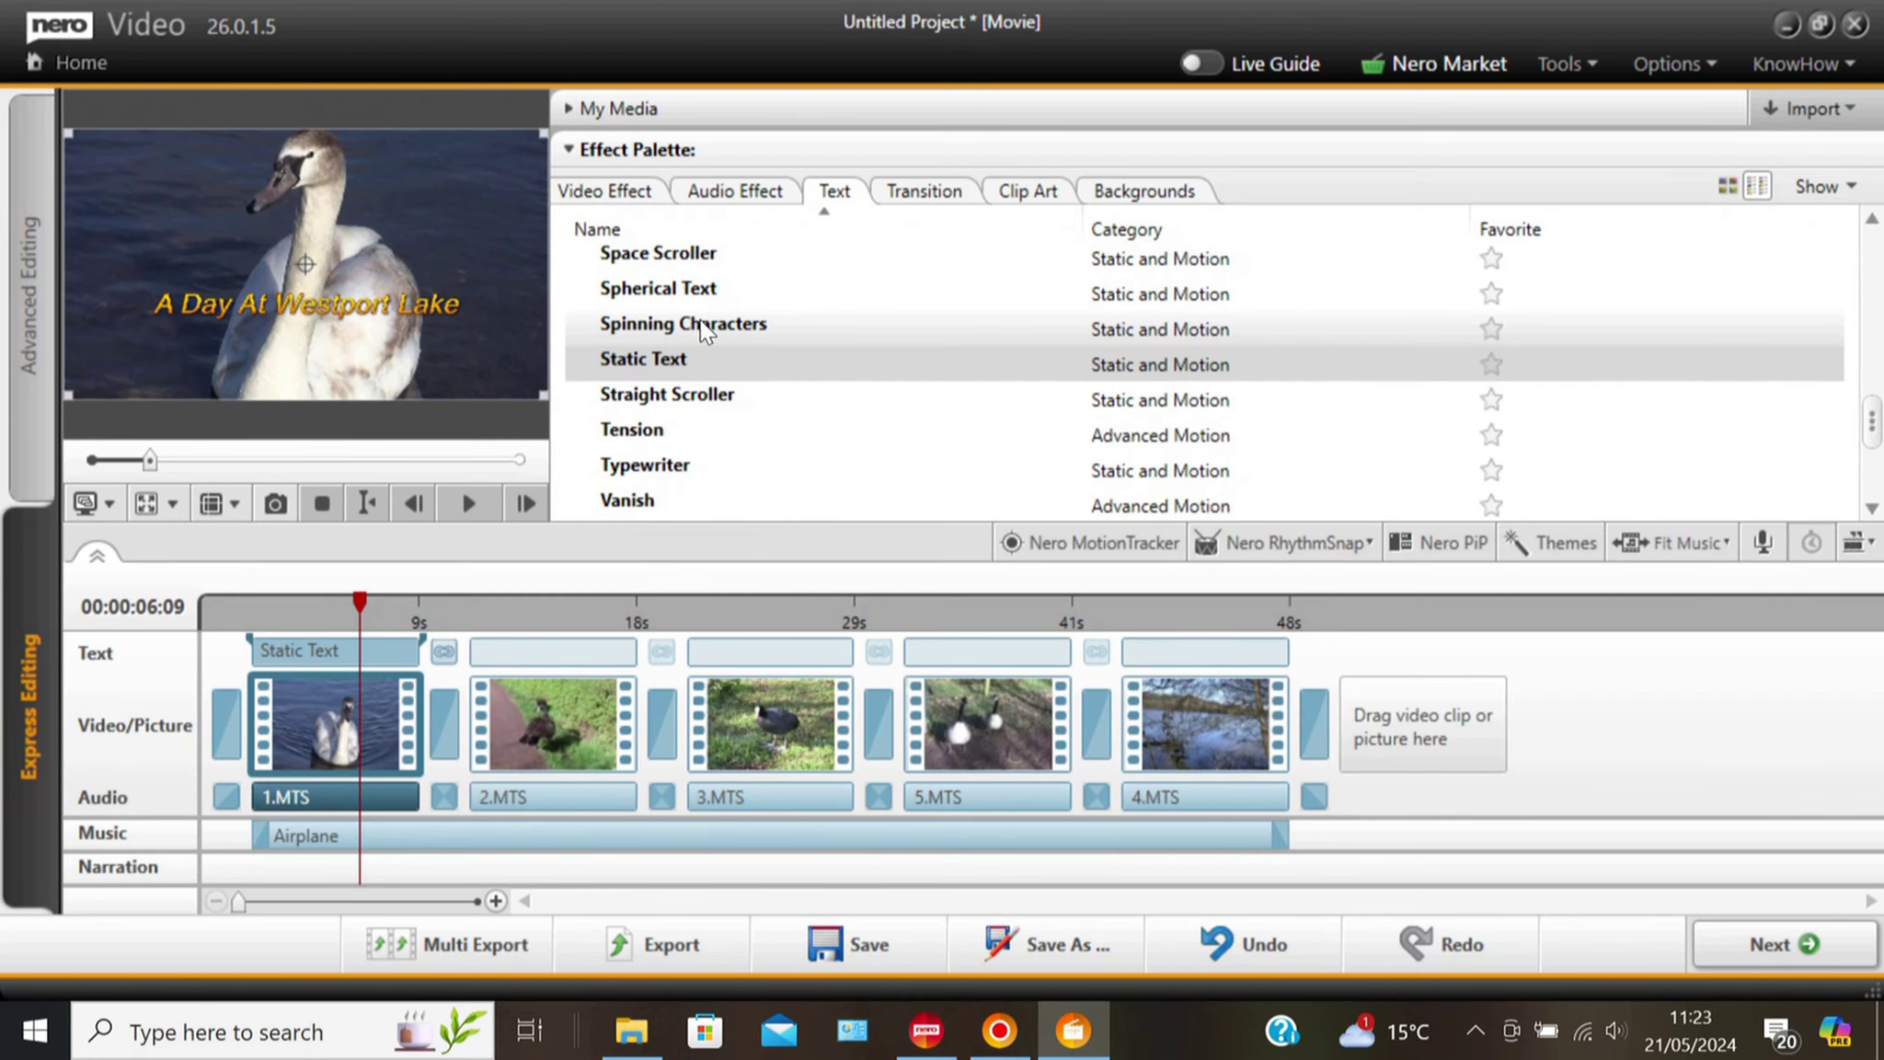
left_click(249, 633)
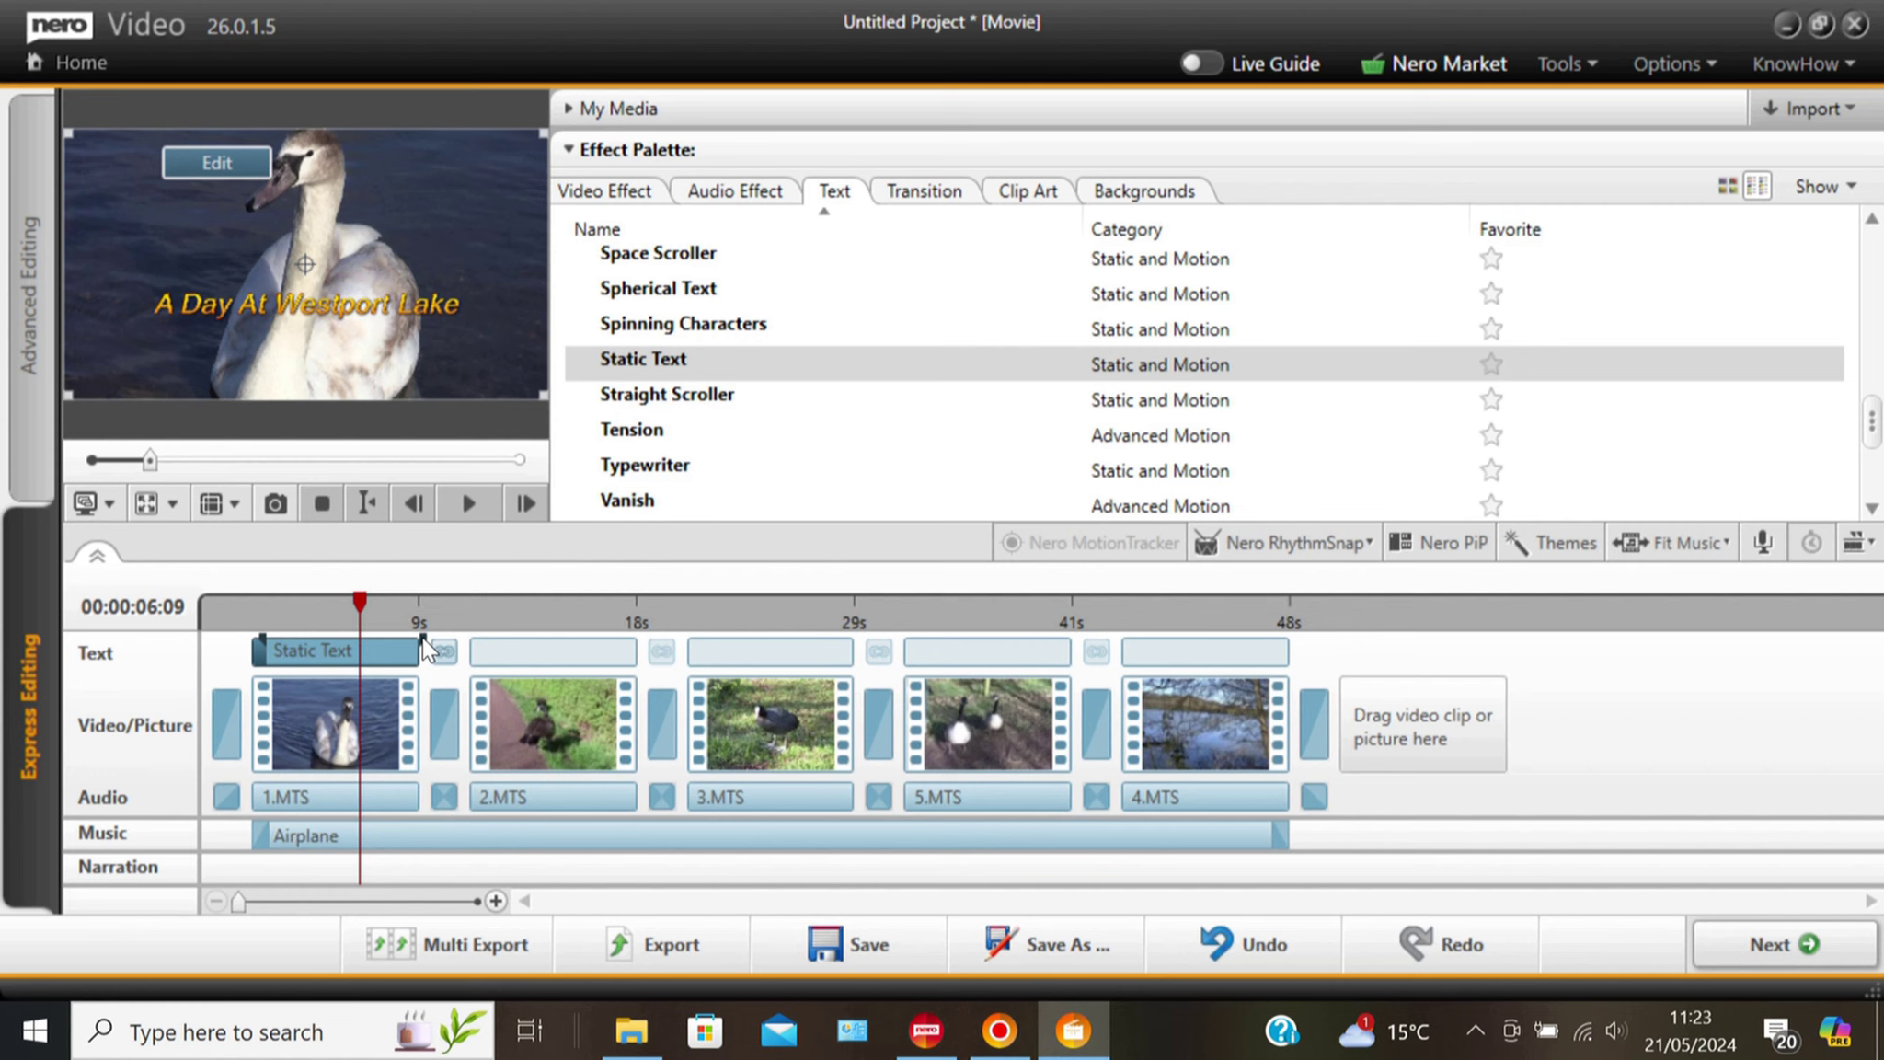
left_click_drag(423, 644, 189, 594)
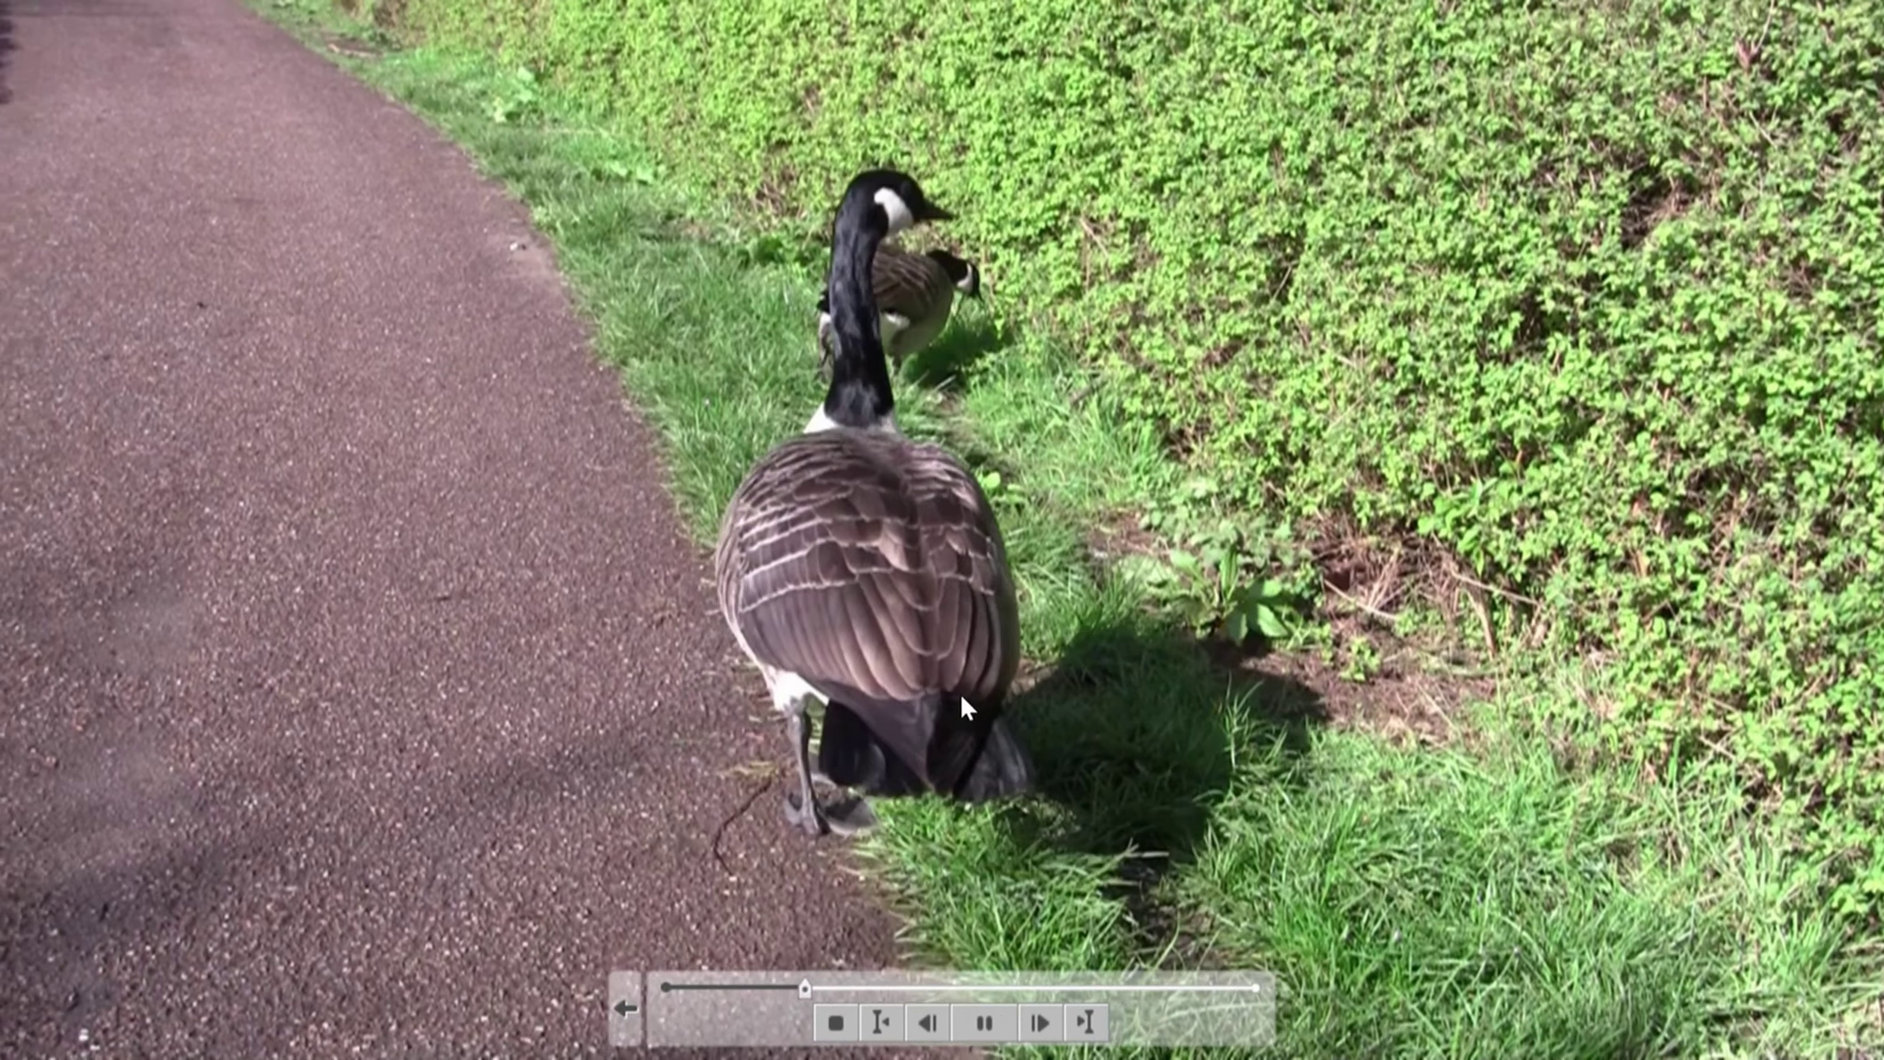
Stop the full-screen preview and bring up the project's Save As dialog.
key("Escape")
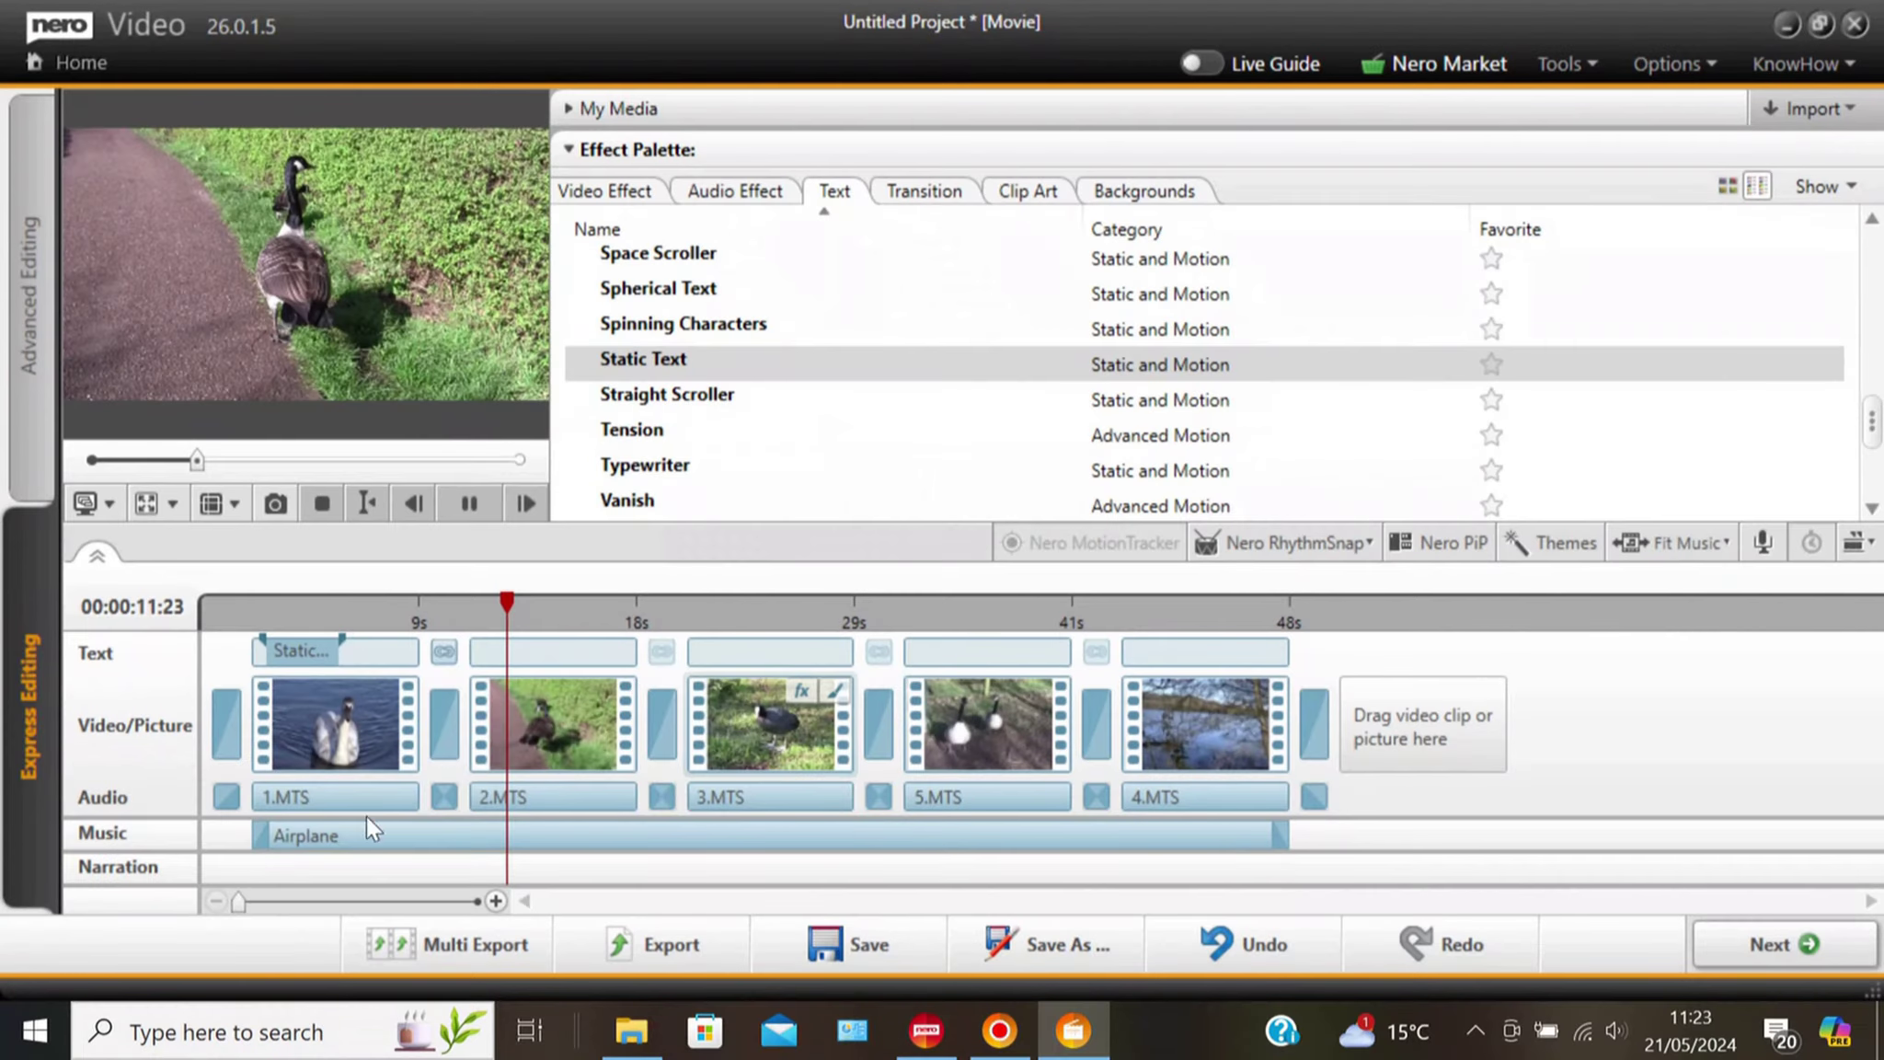
left_click(467, 504)
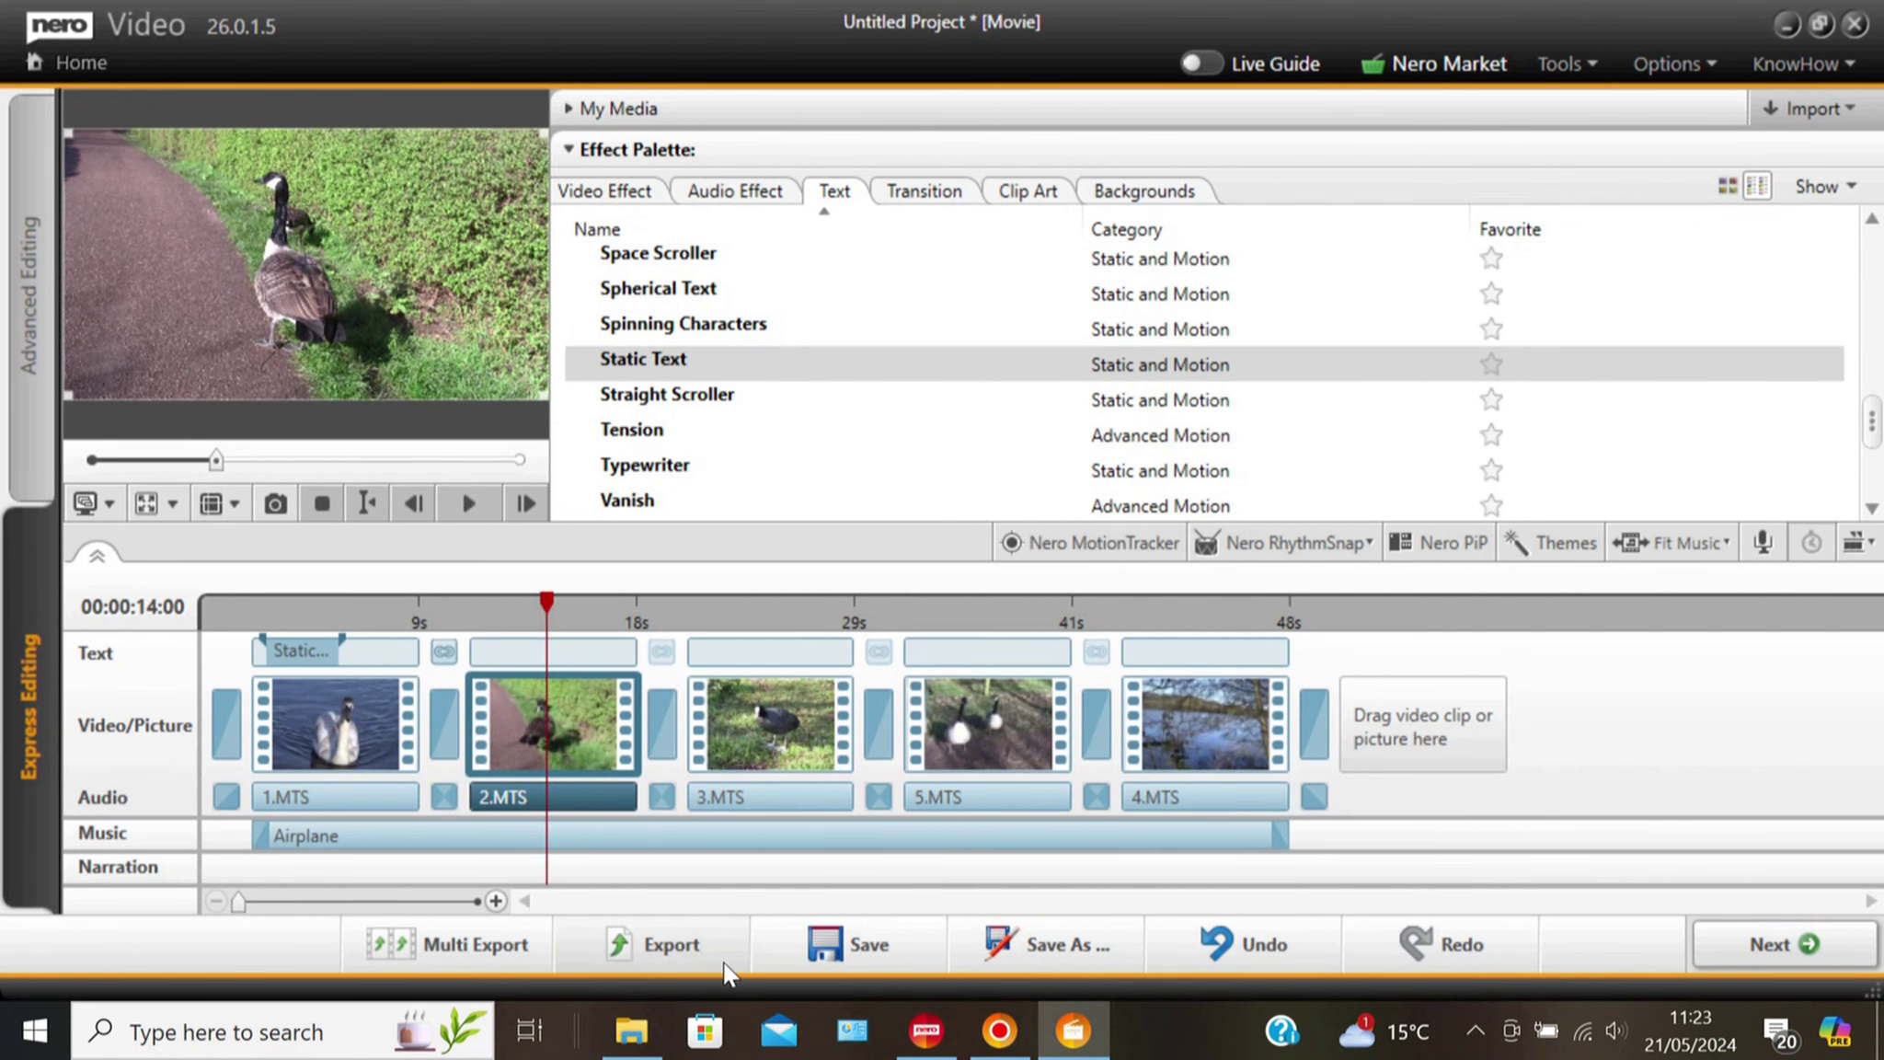
left_click(825, 944)
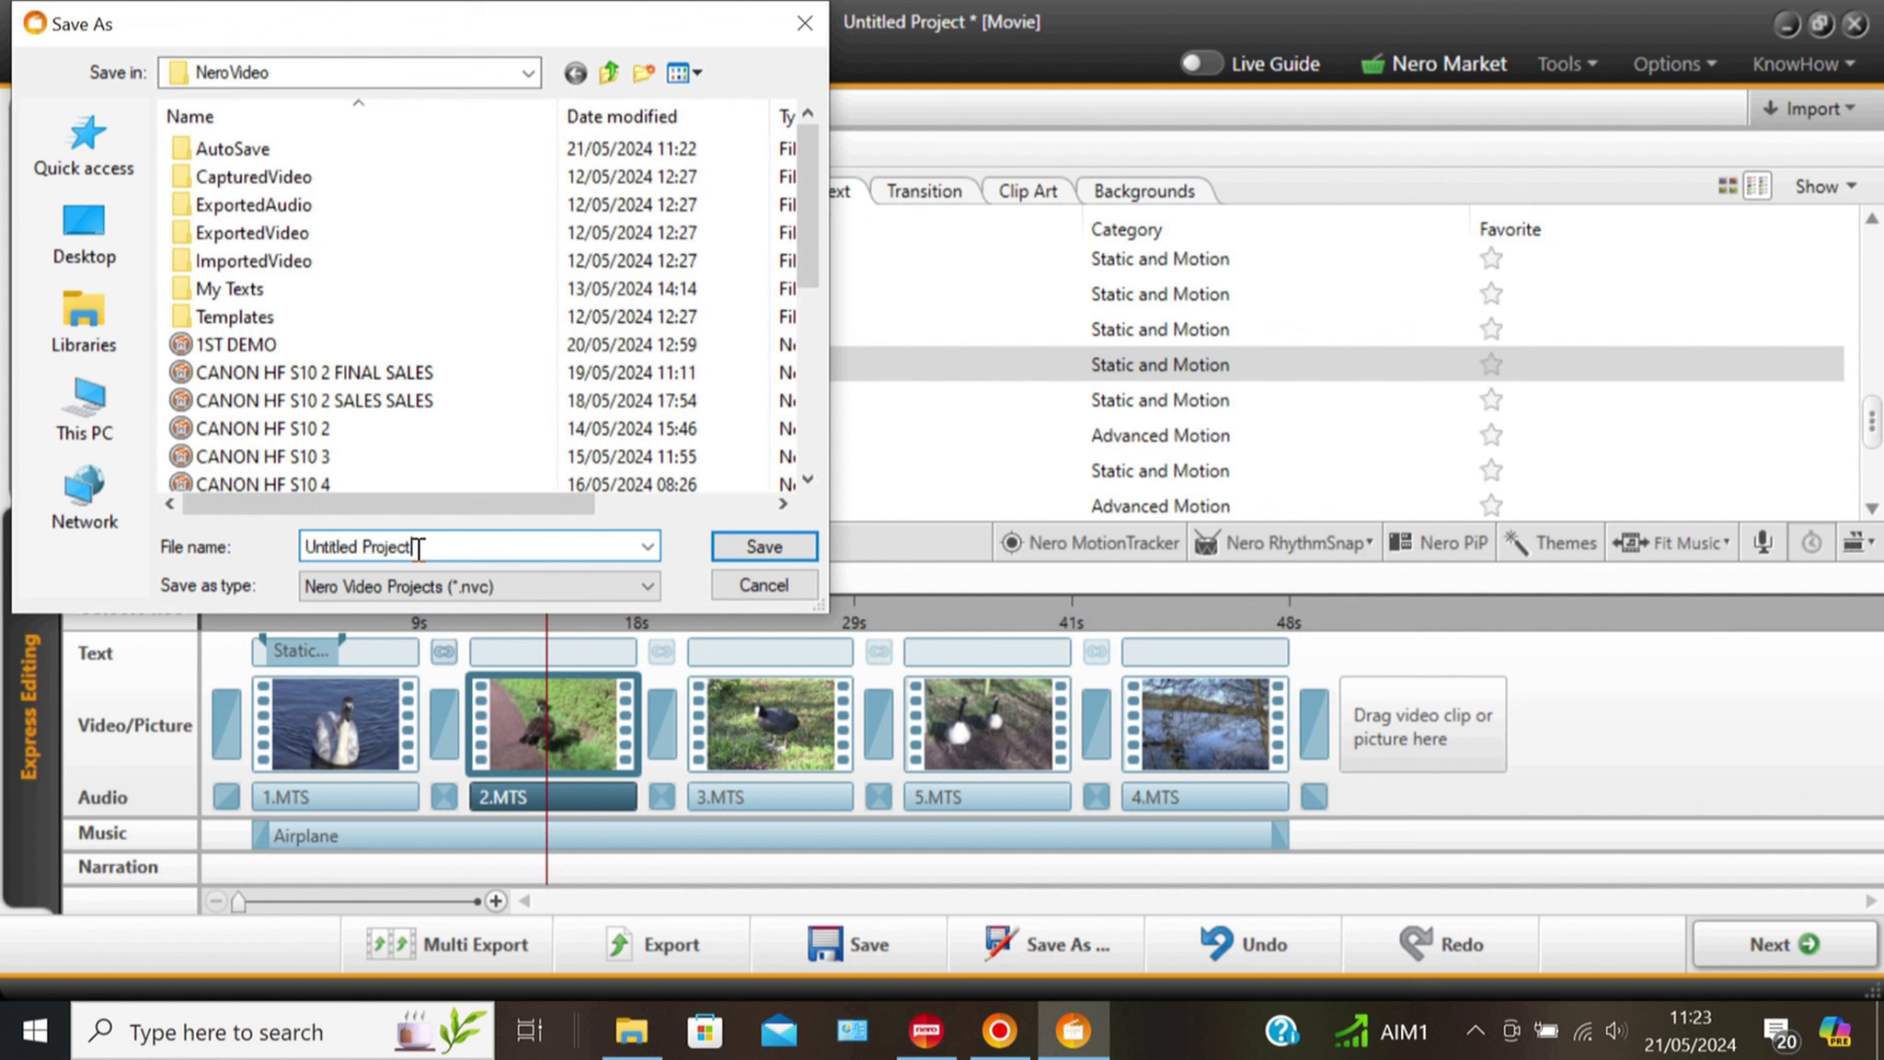
Save the project as 'A Day At Westport Lake.nvc'.
type("A Day At Westport Lake")
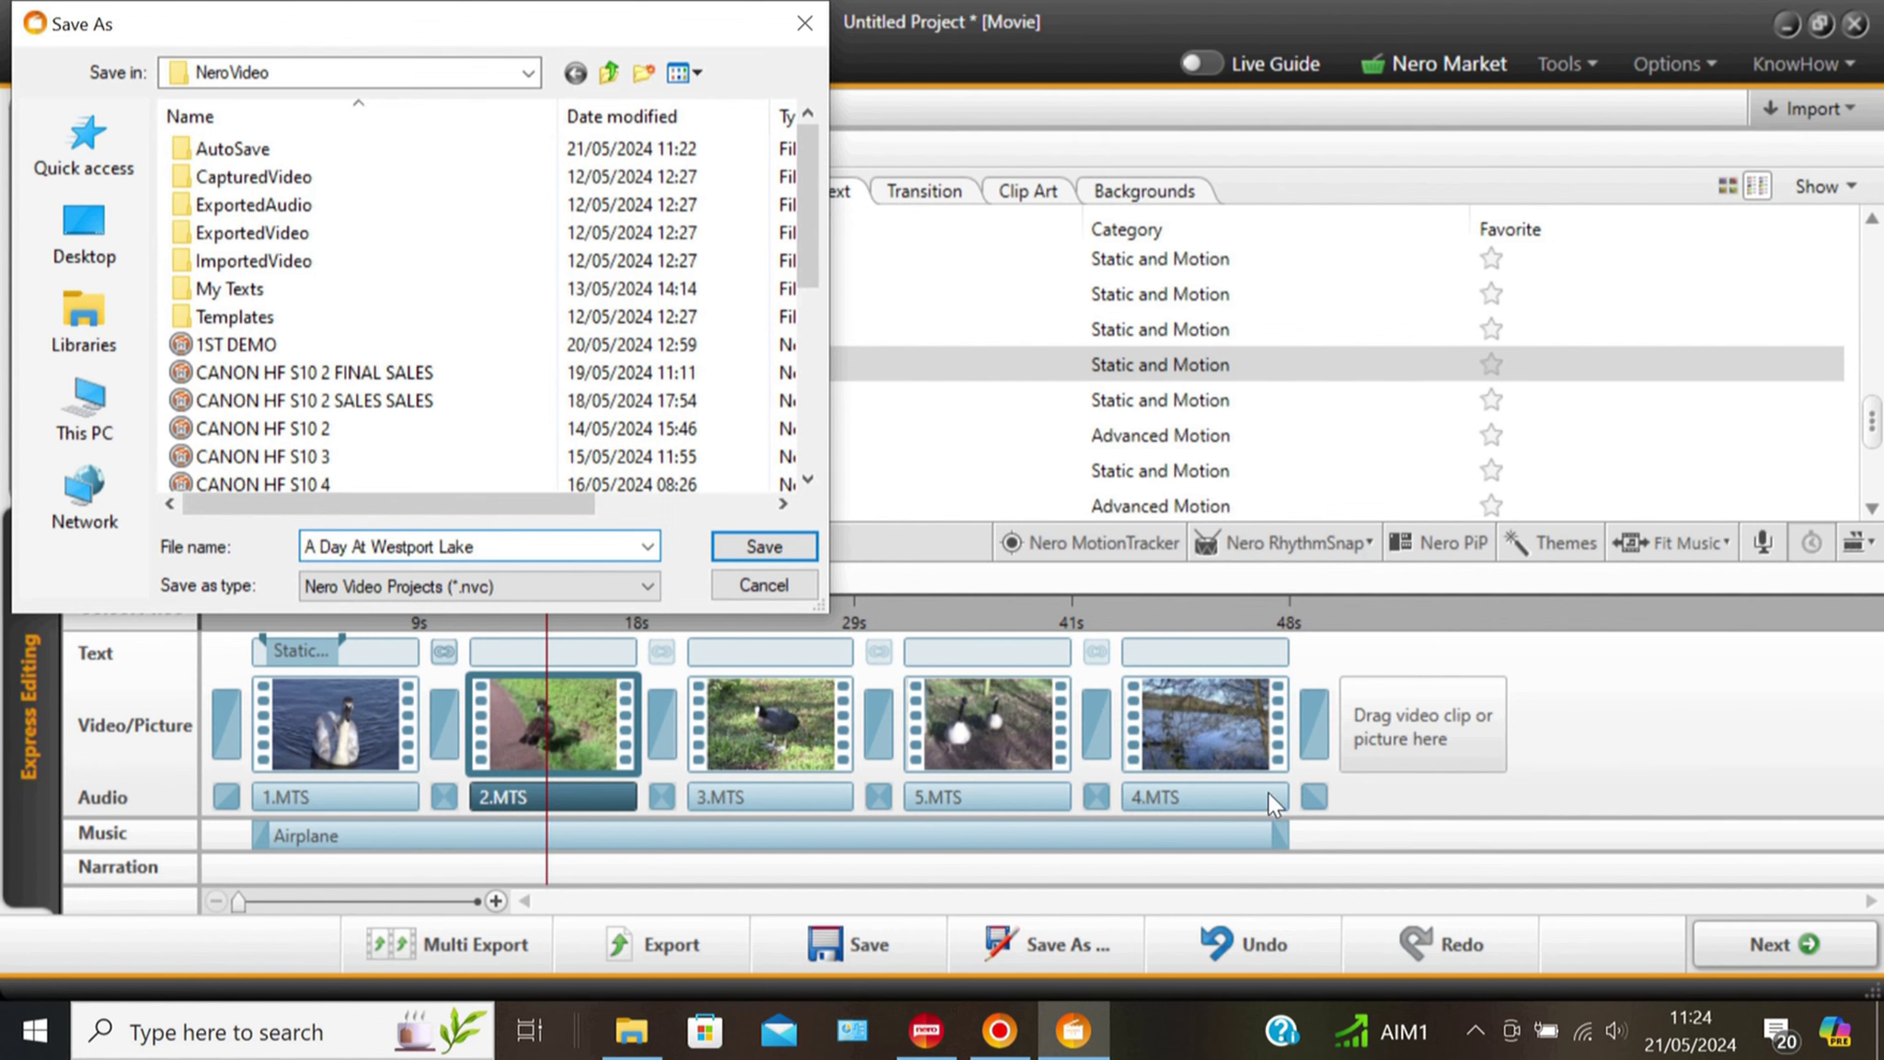
left_click(763, 549)
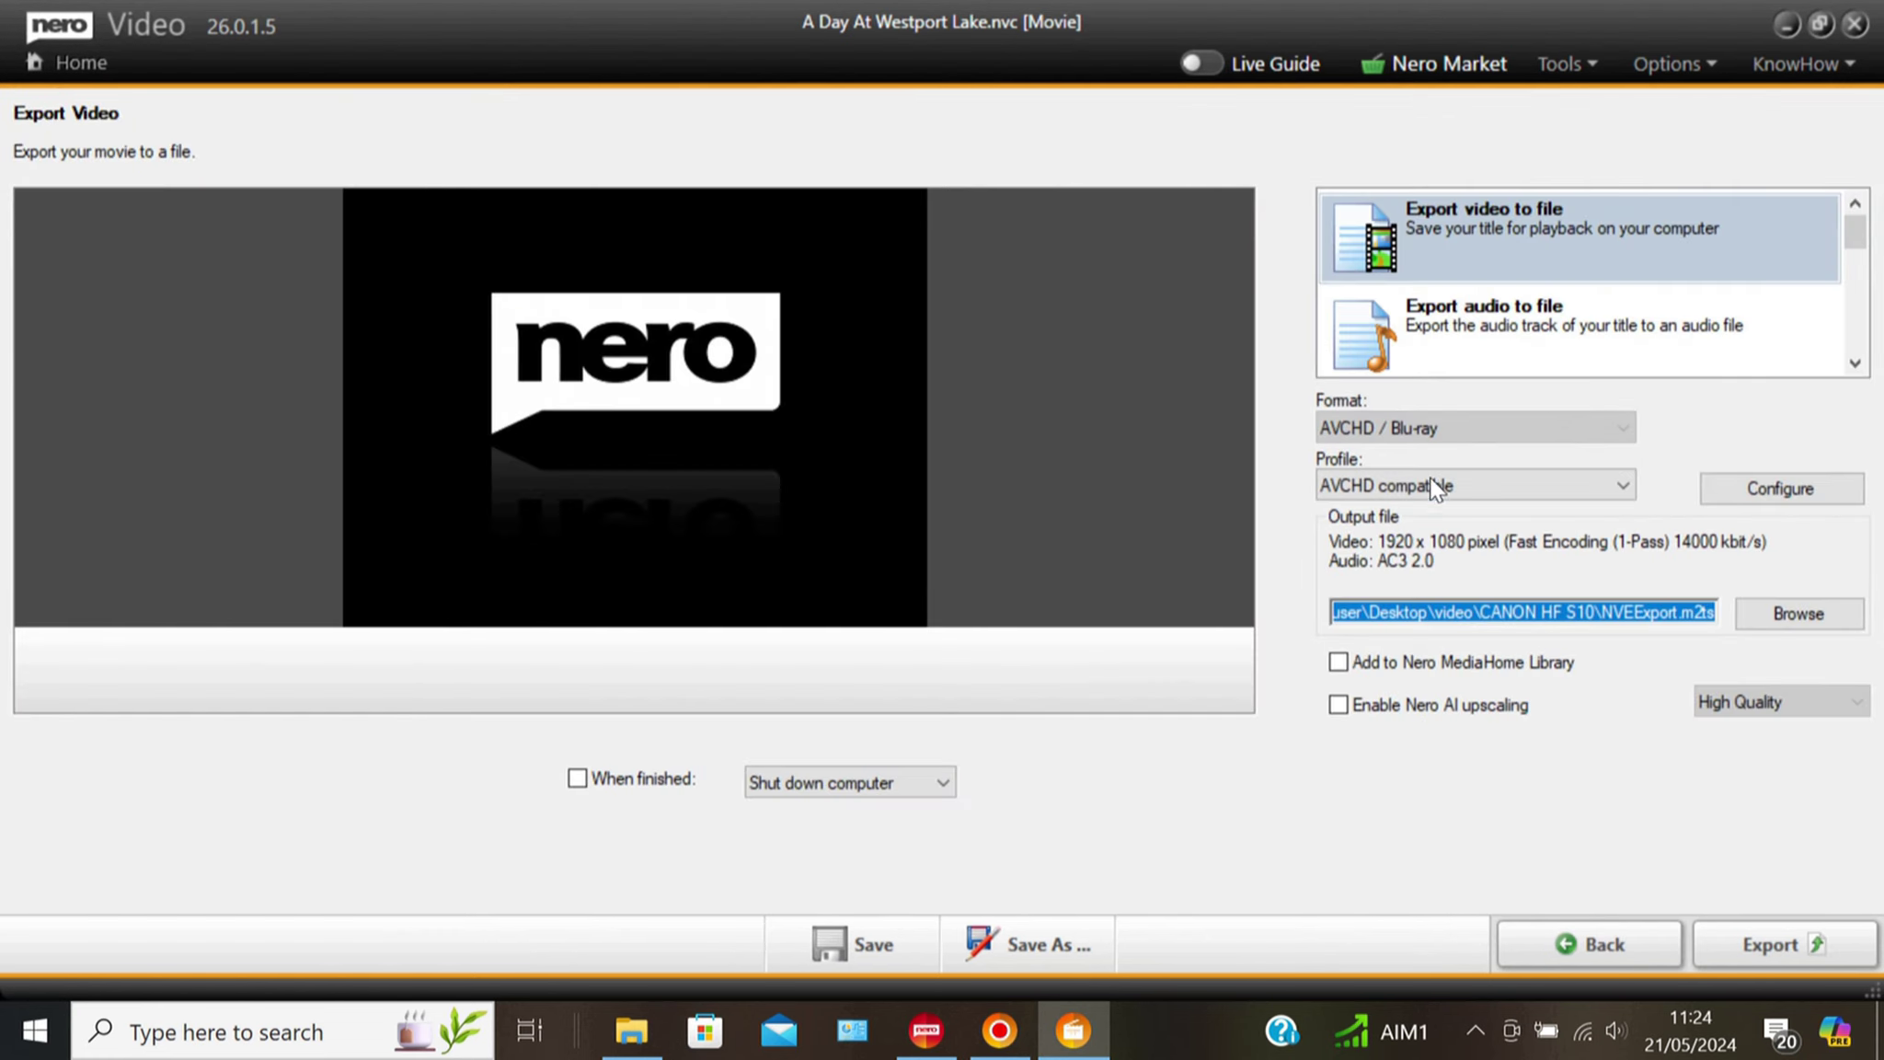
Choose AVC Ultra HD (4K), raise bit rate to 51000 kbit/s and select High Quality (2-Pass) encoding.
left_click(1619, 426)
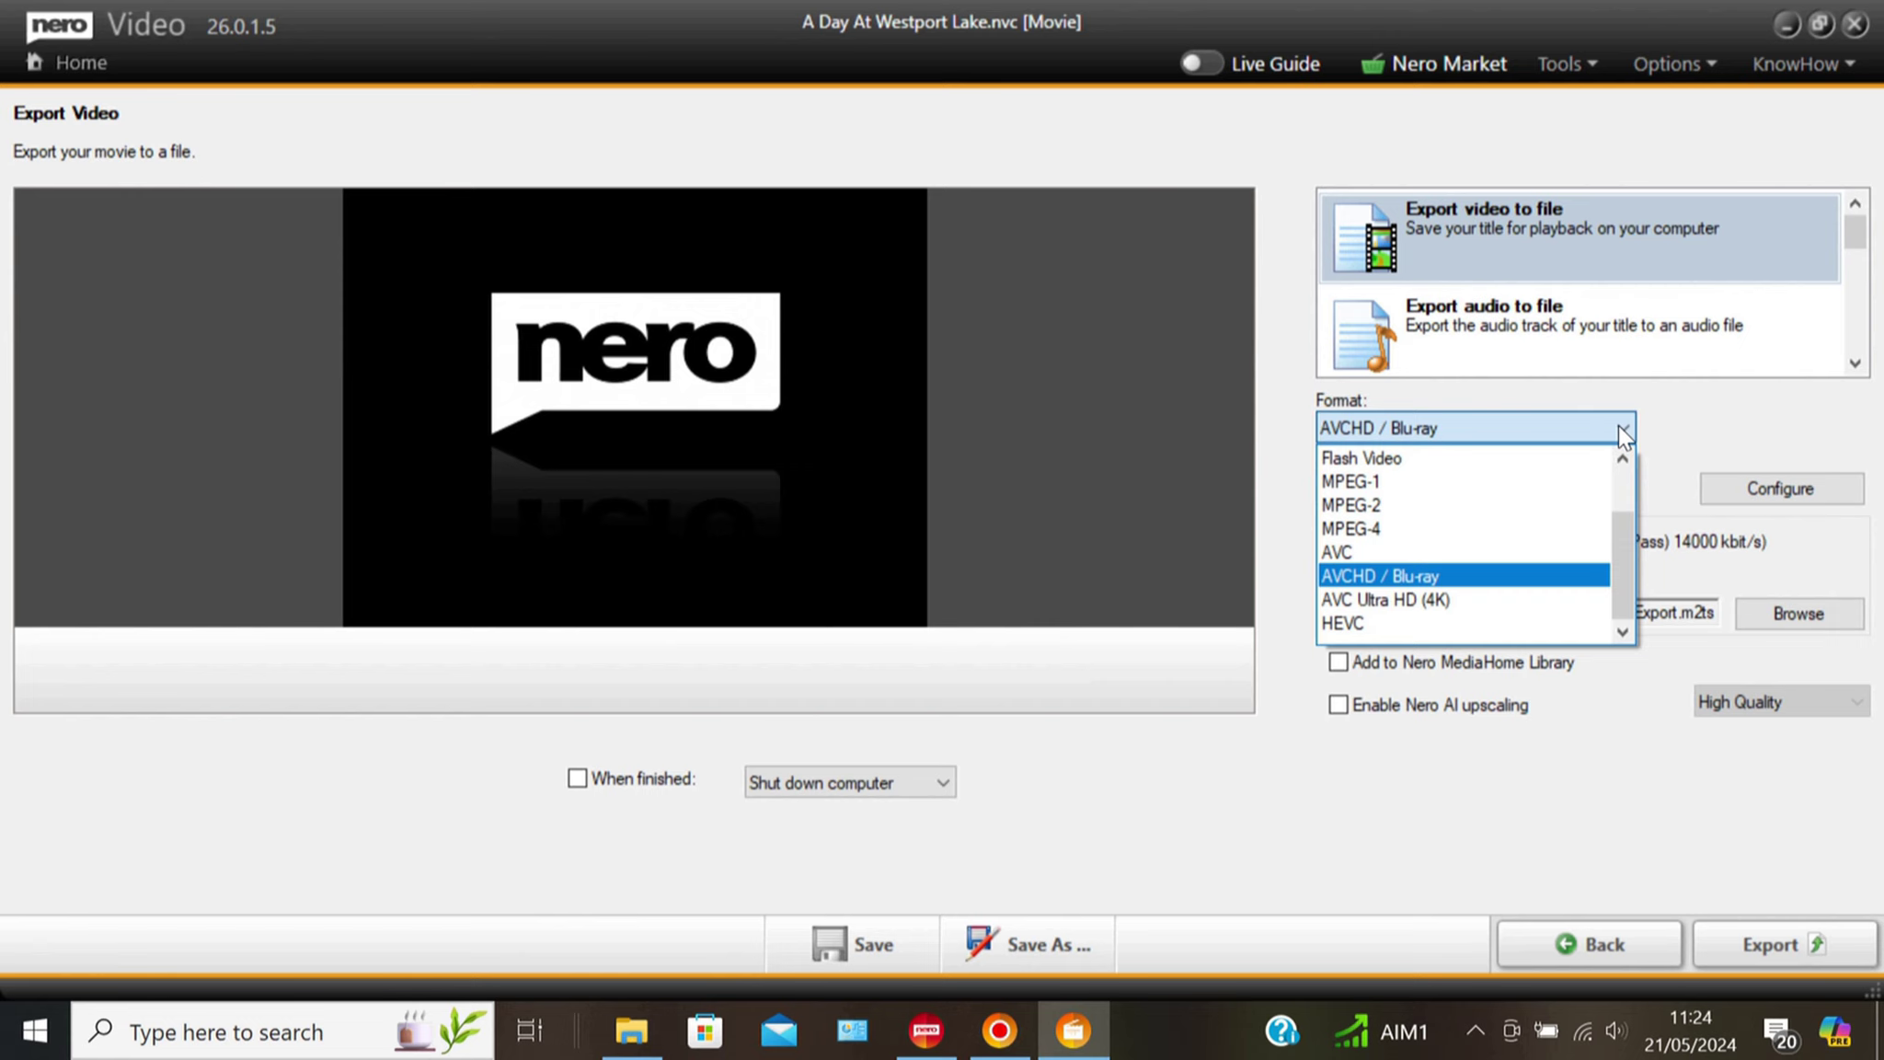
left_click(1469, 600)
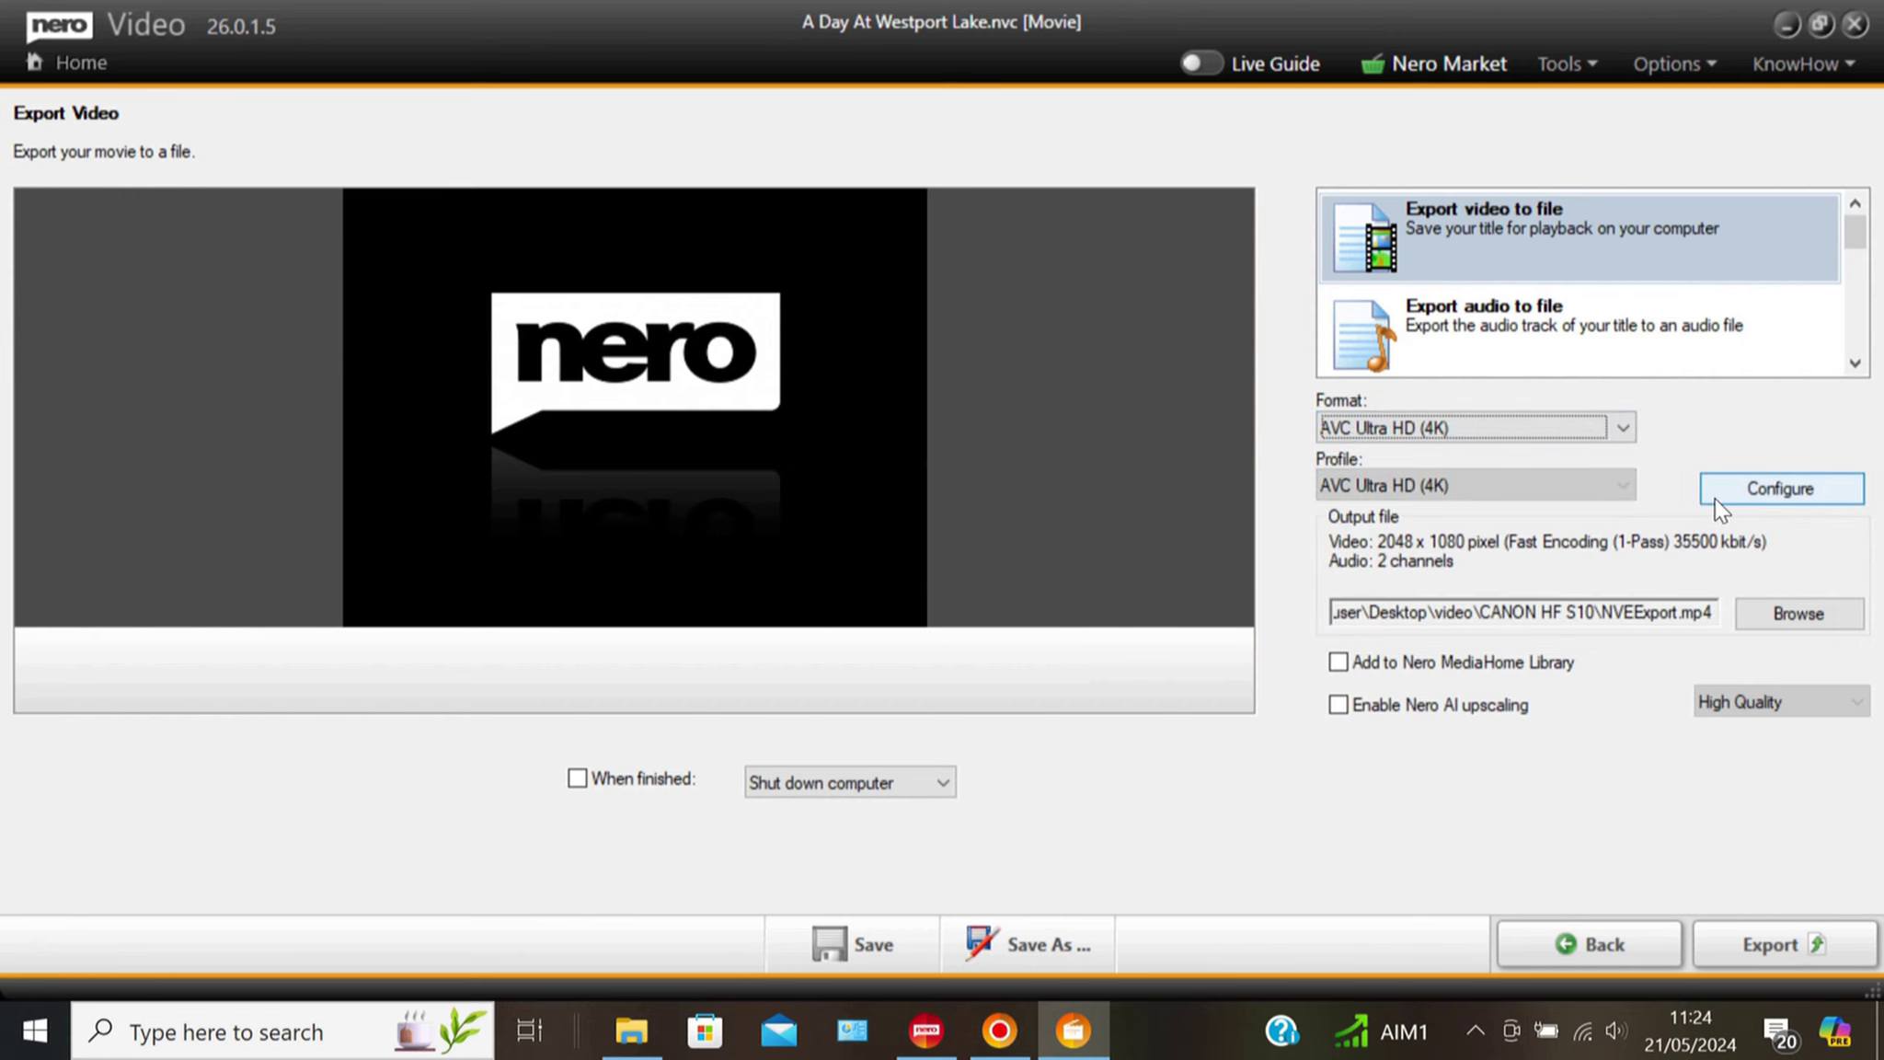
left_click(1750, 494)
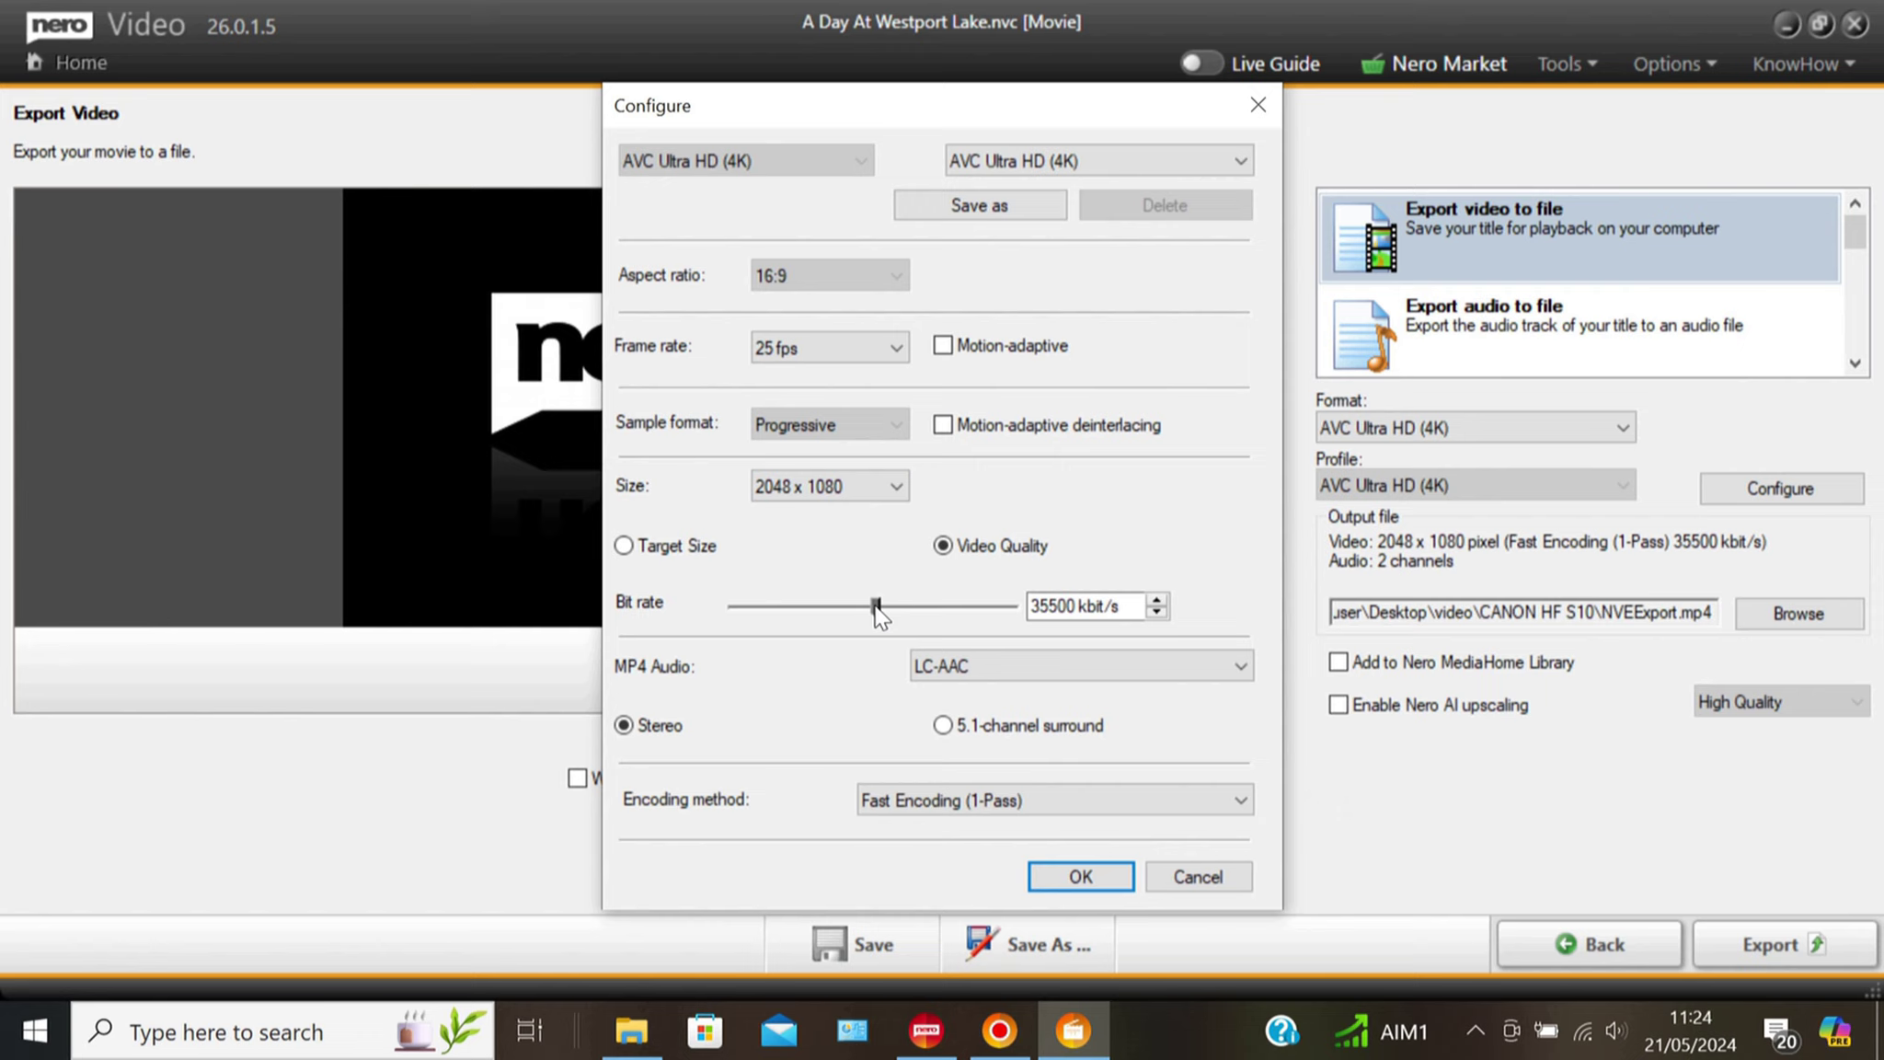
left_click_drag(893, 611, 1028, 611)
left_click(1117, 799)
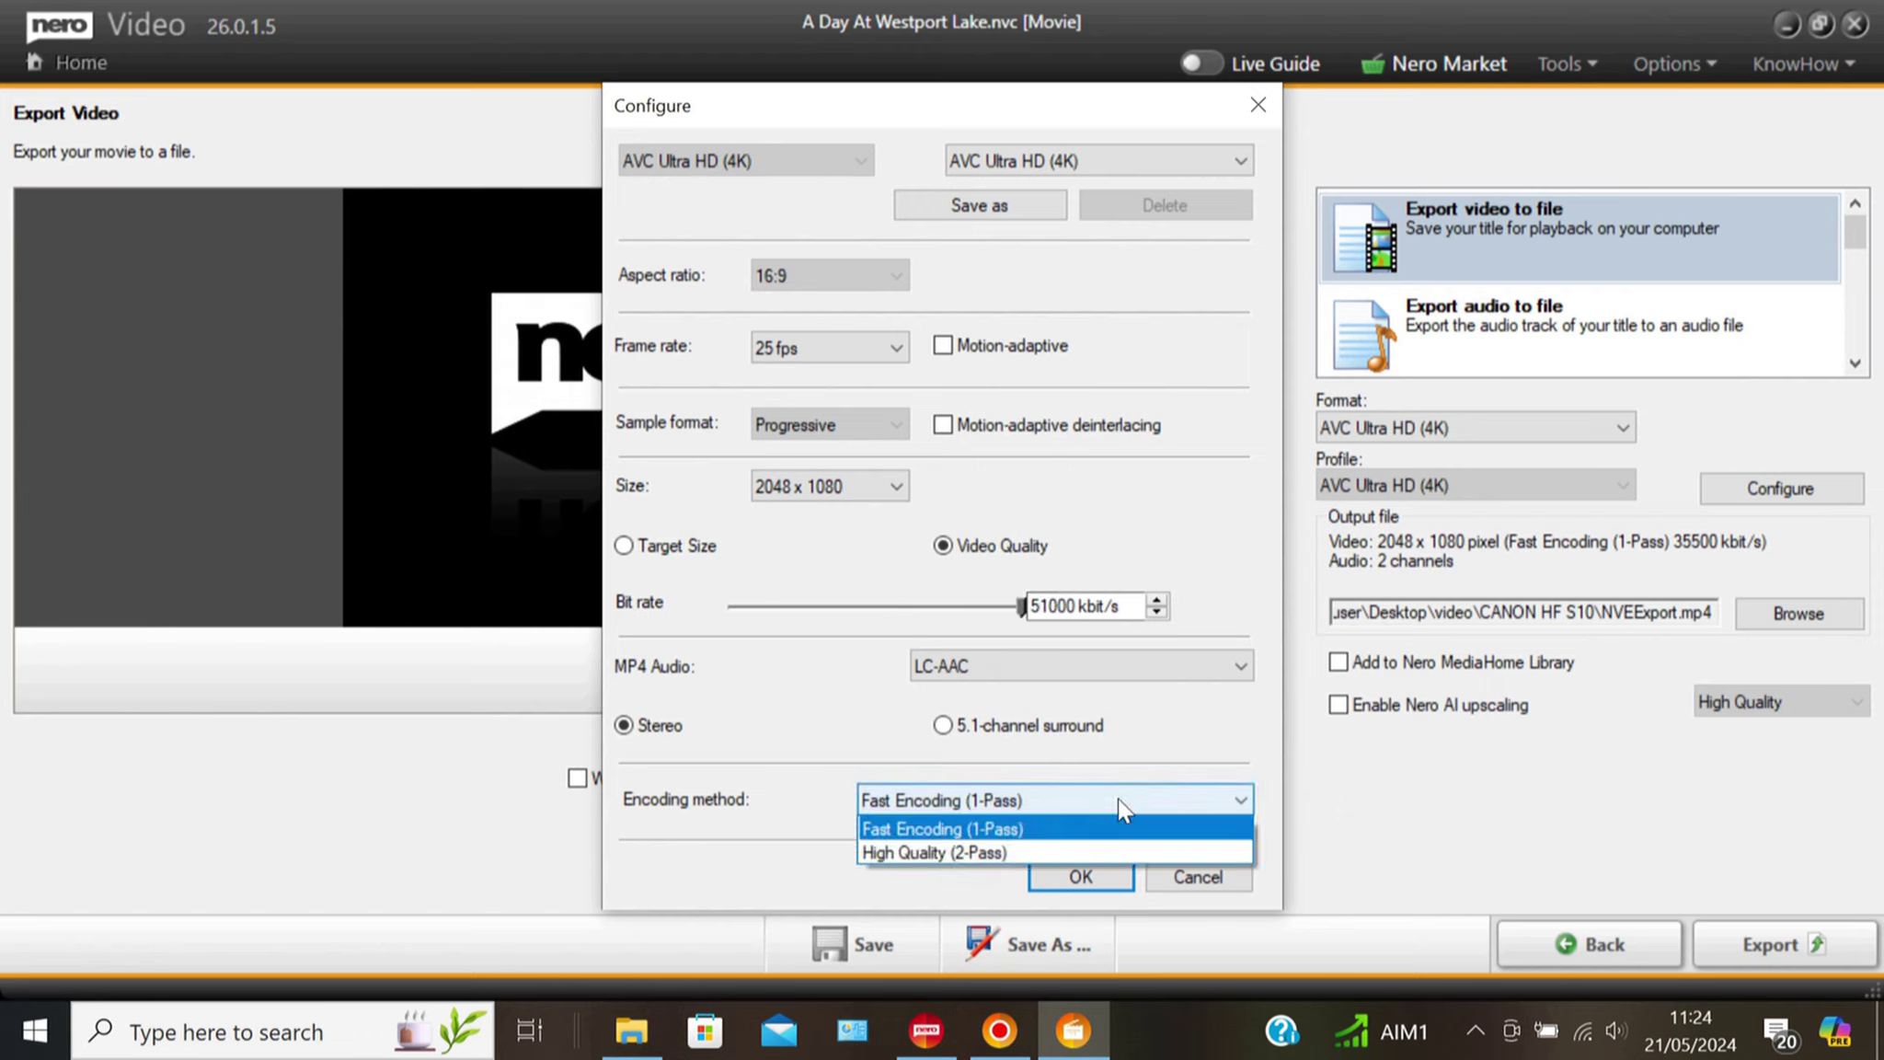
left_click(1093, 850)
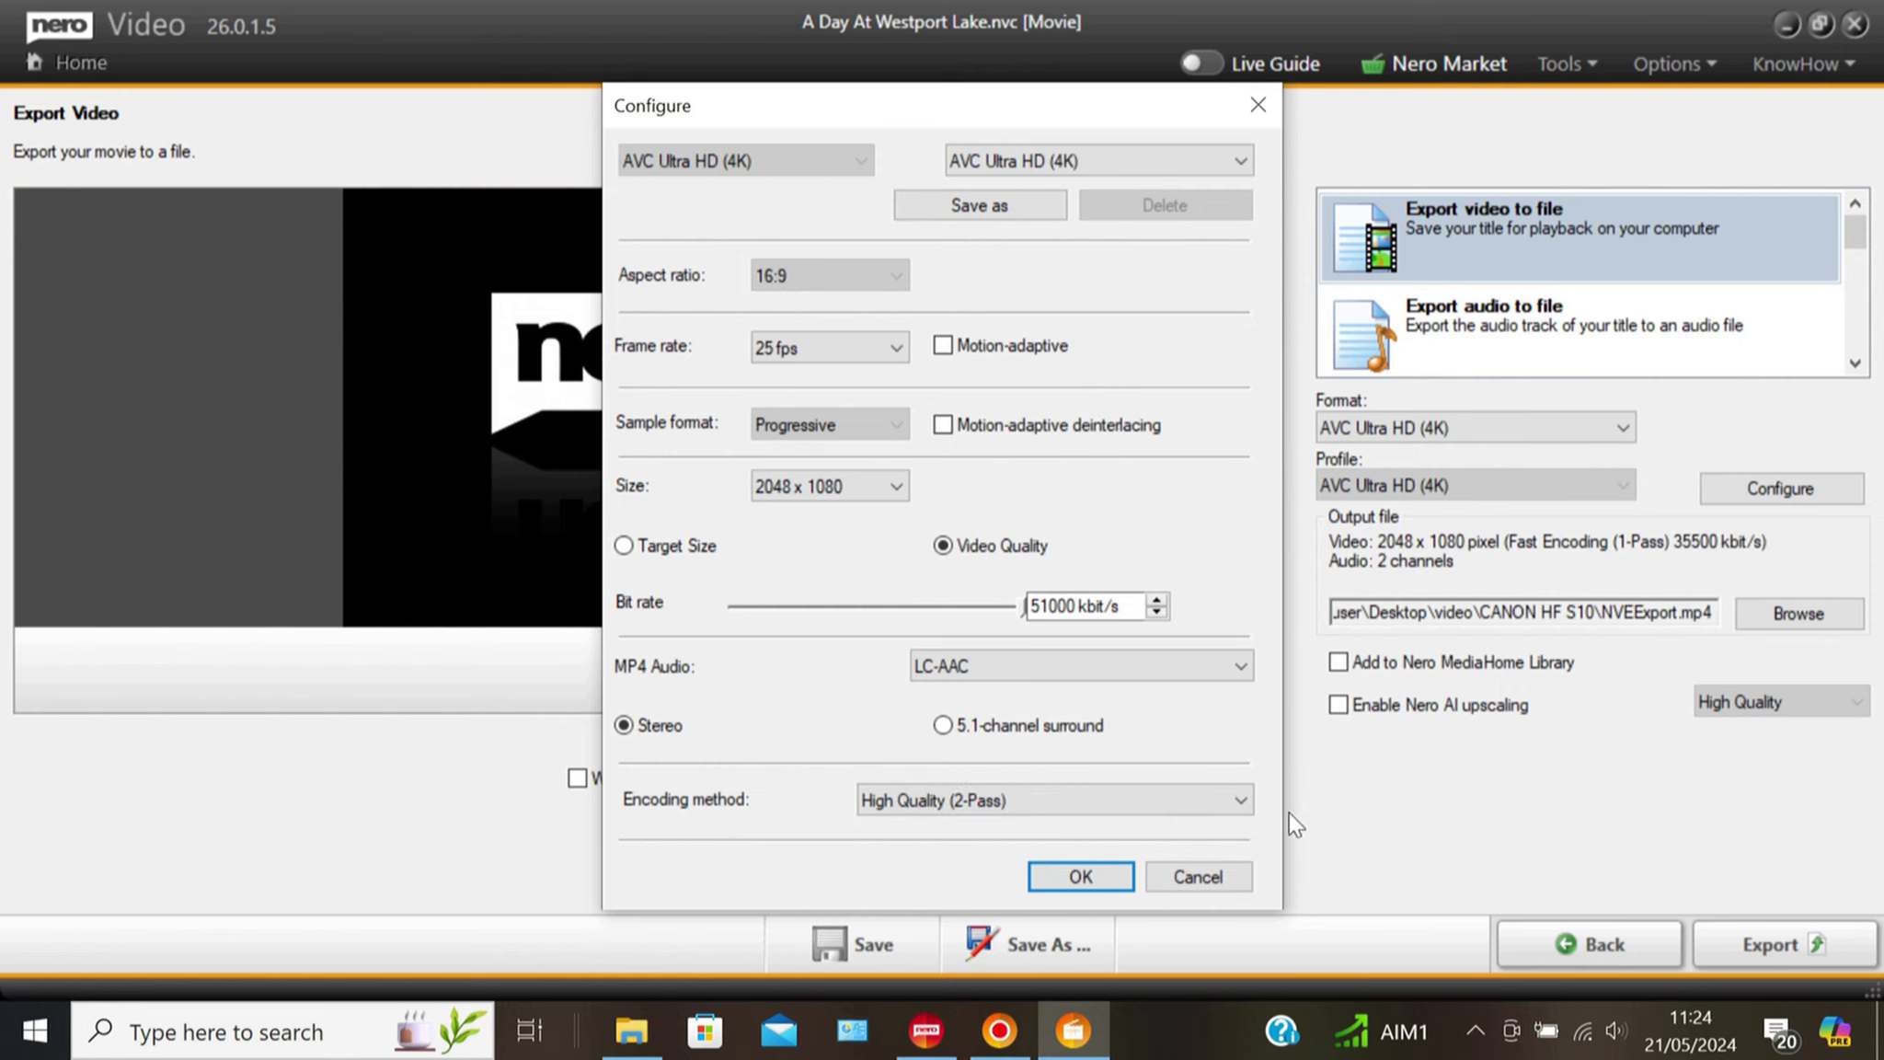
left_click(1097, 881)
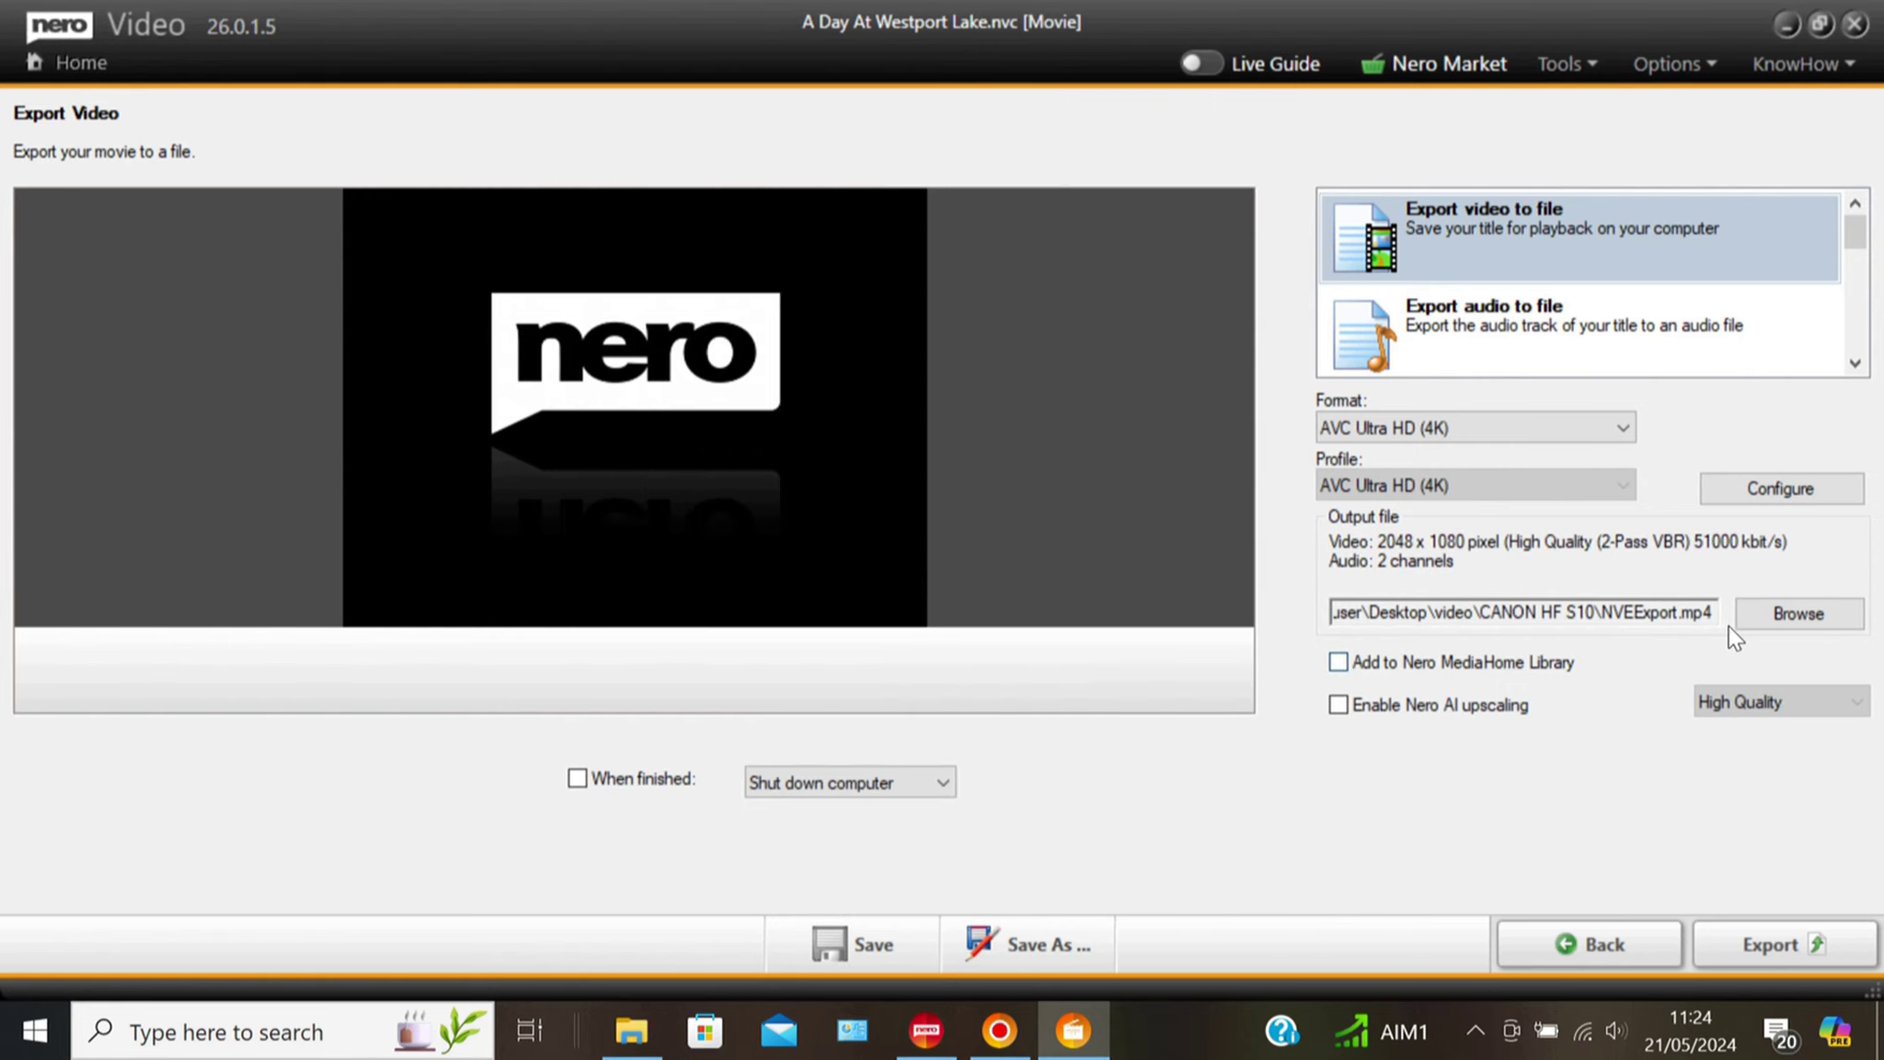
left_click(1765, 605)
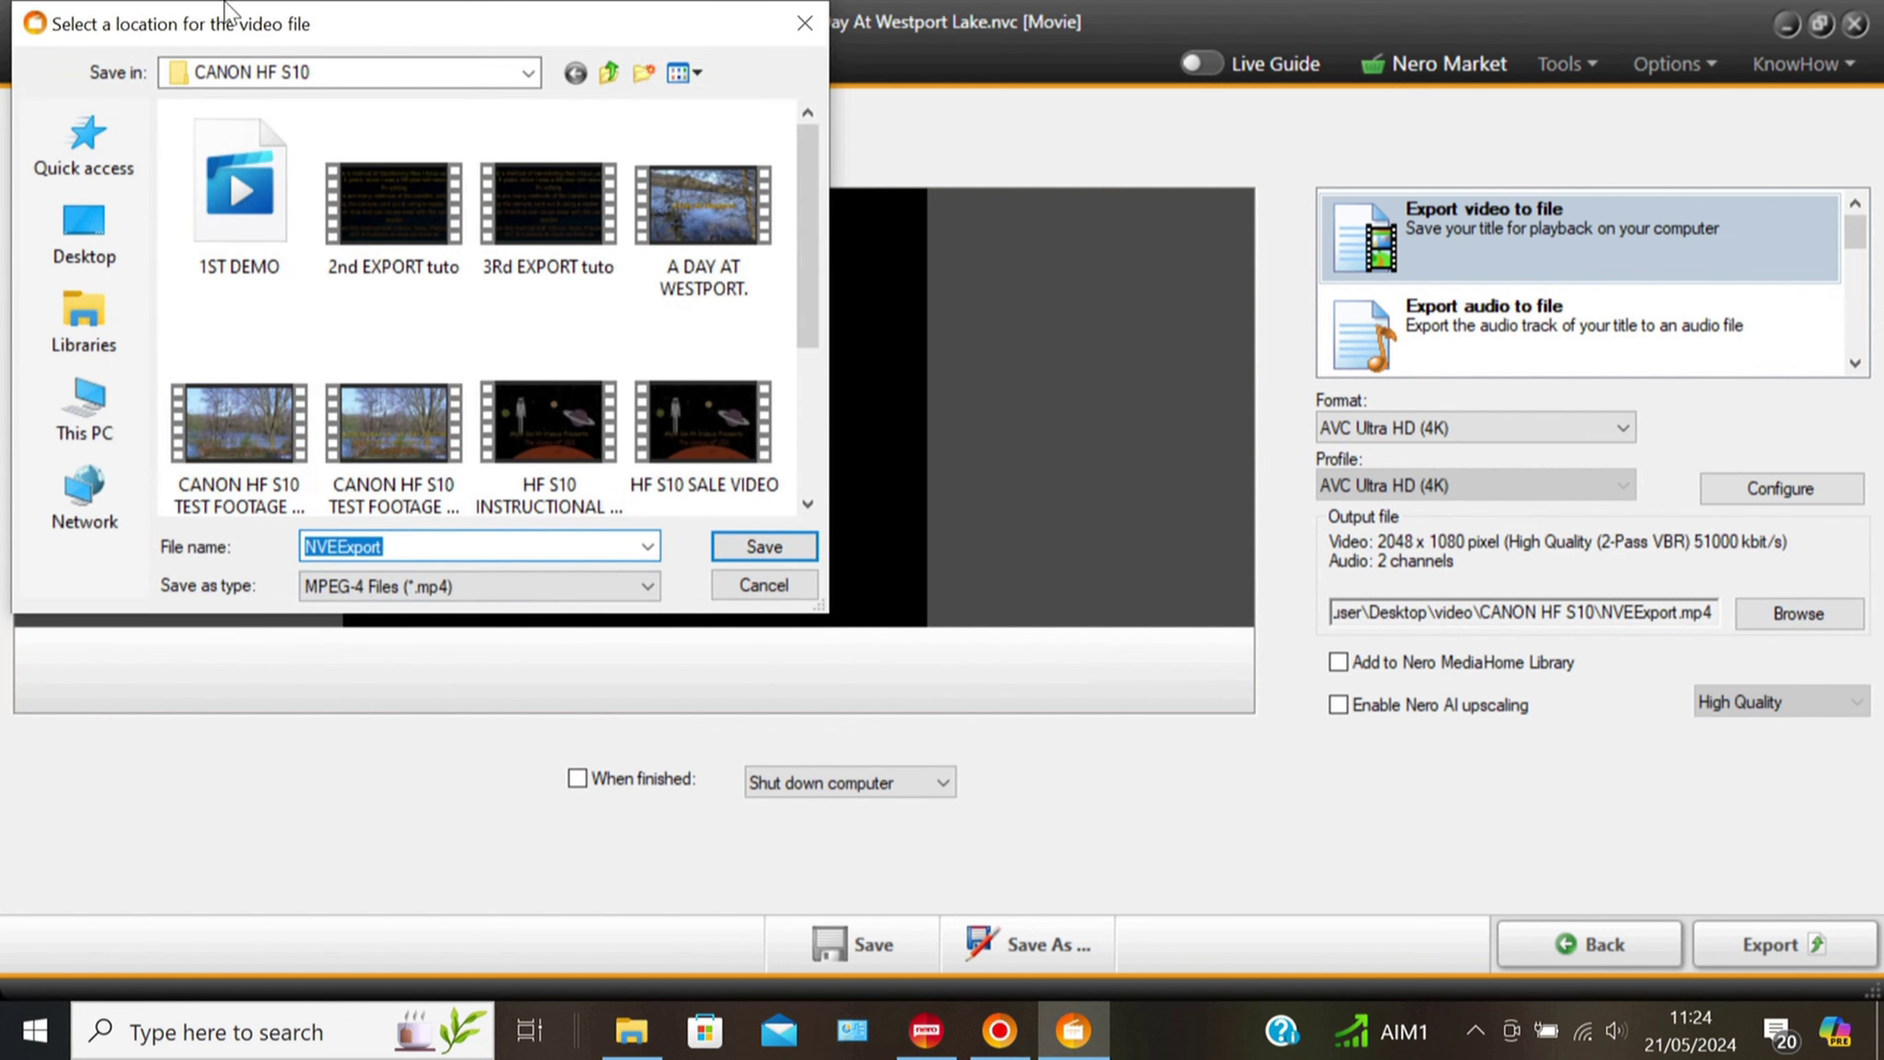
Name the output file westport.mp4 in the CANON HF S10 folder and export the movie.
left_click_drag(385, 549, 287, 547)
type("west")
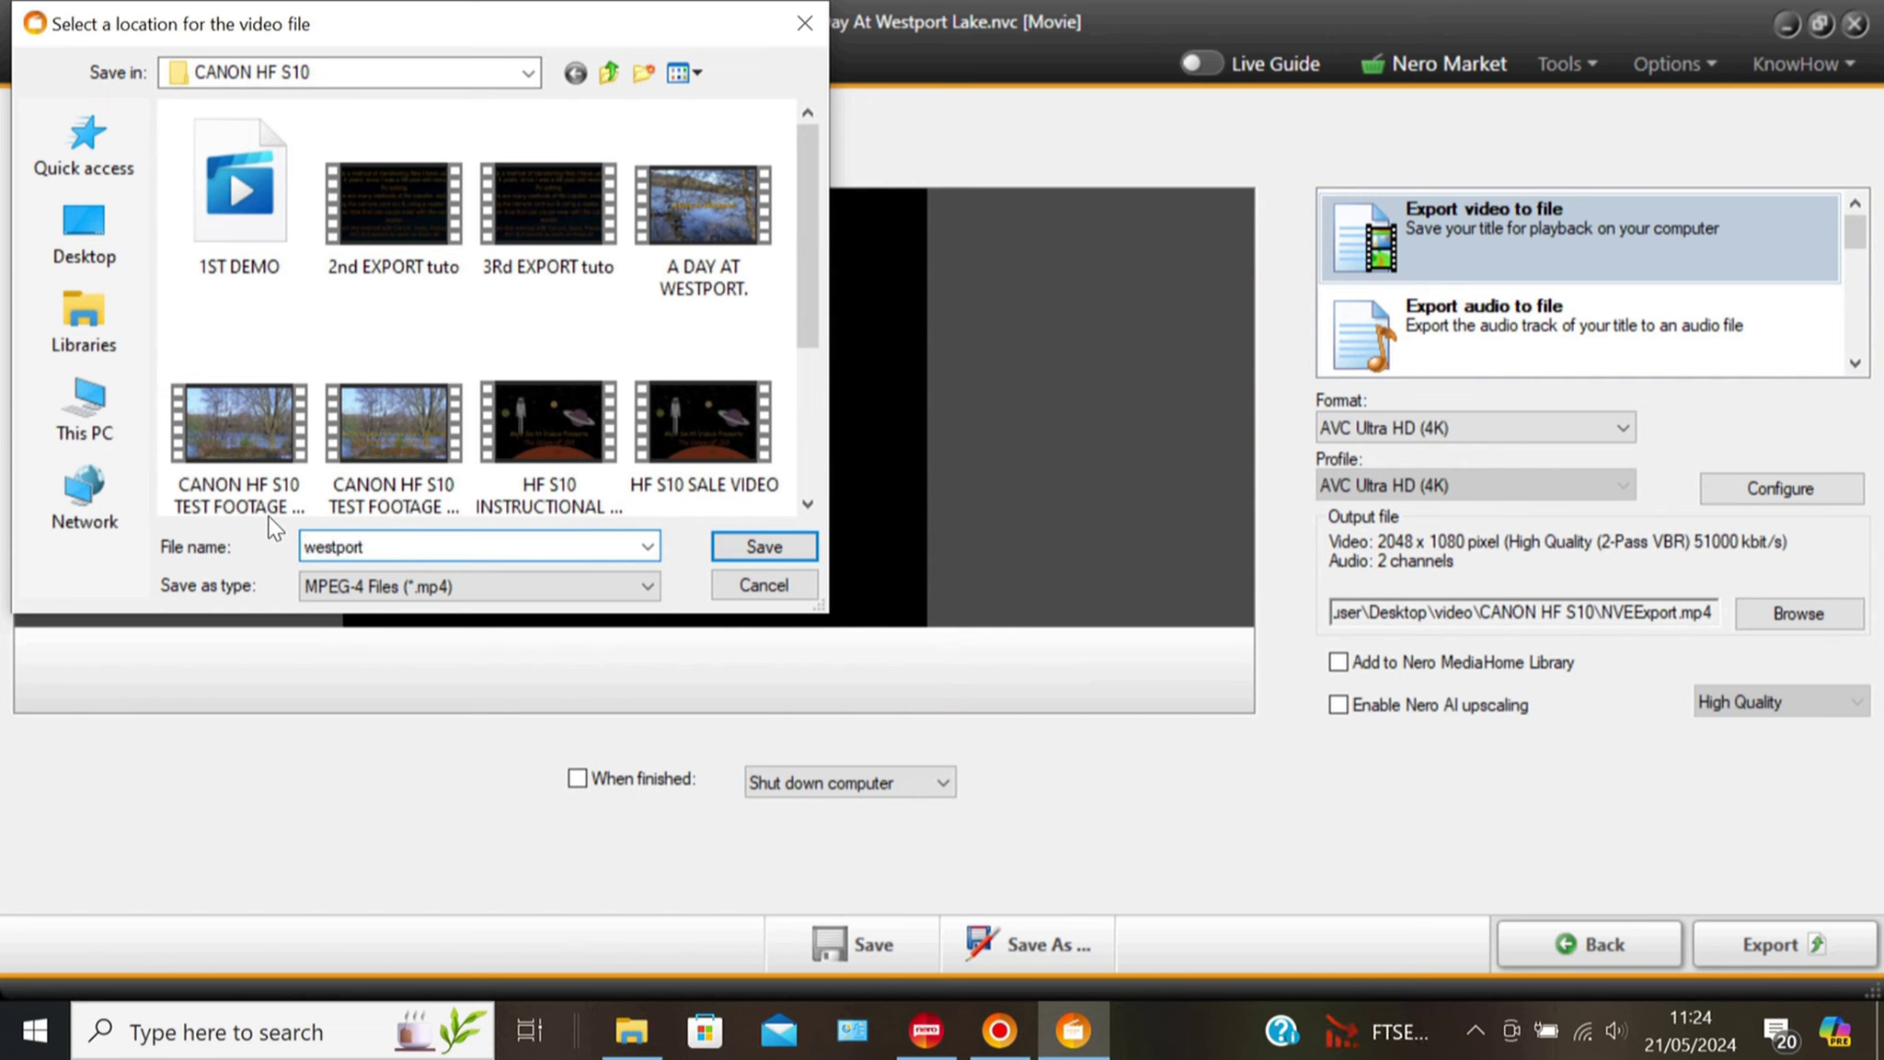
left_click(768, 544)
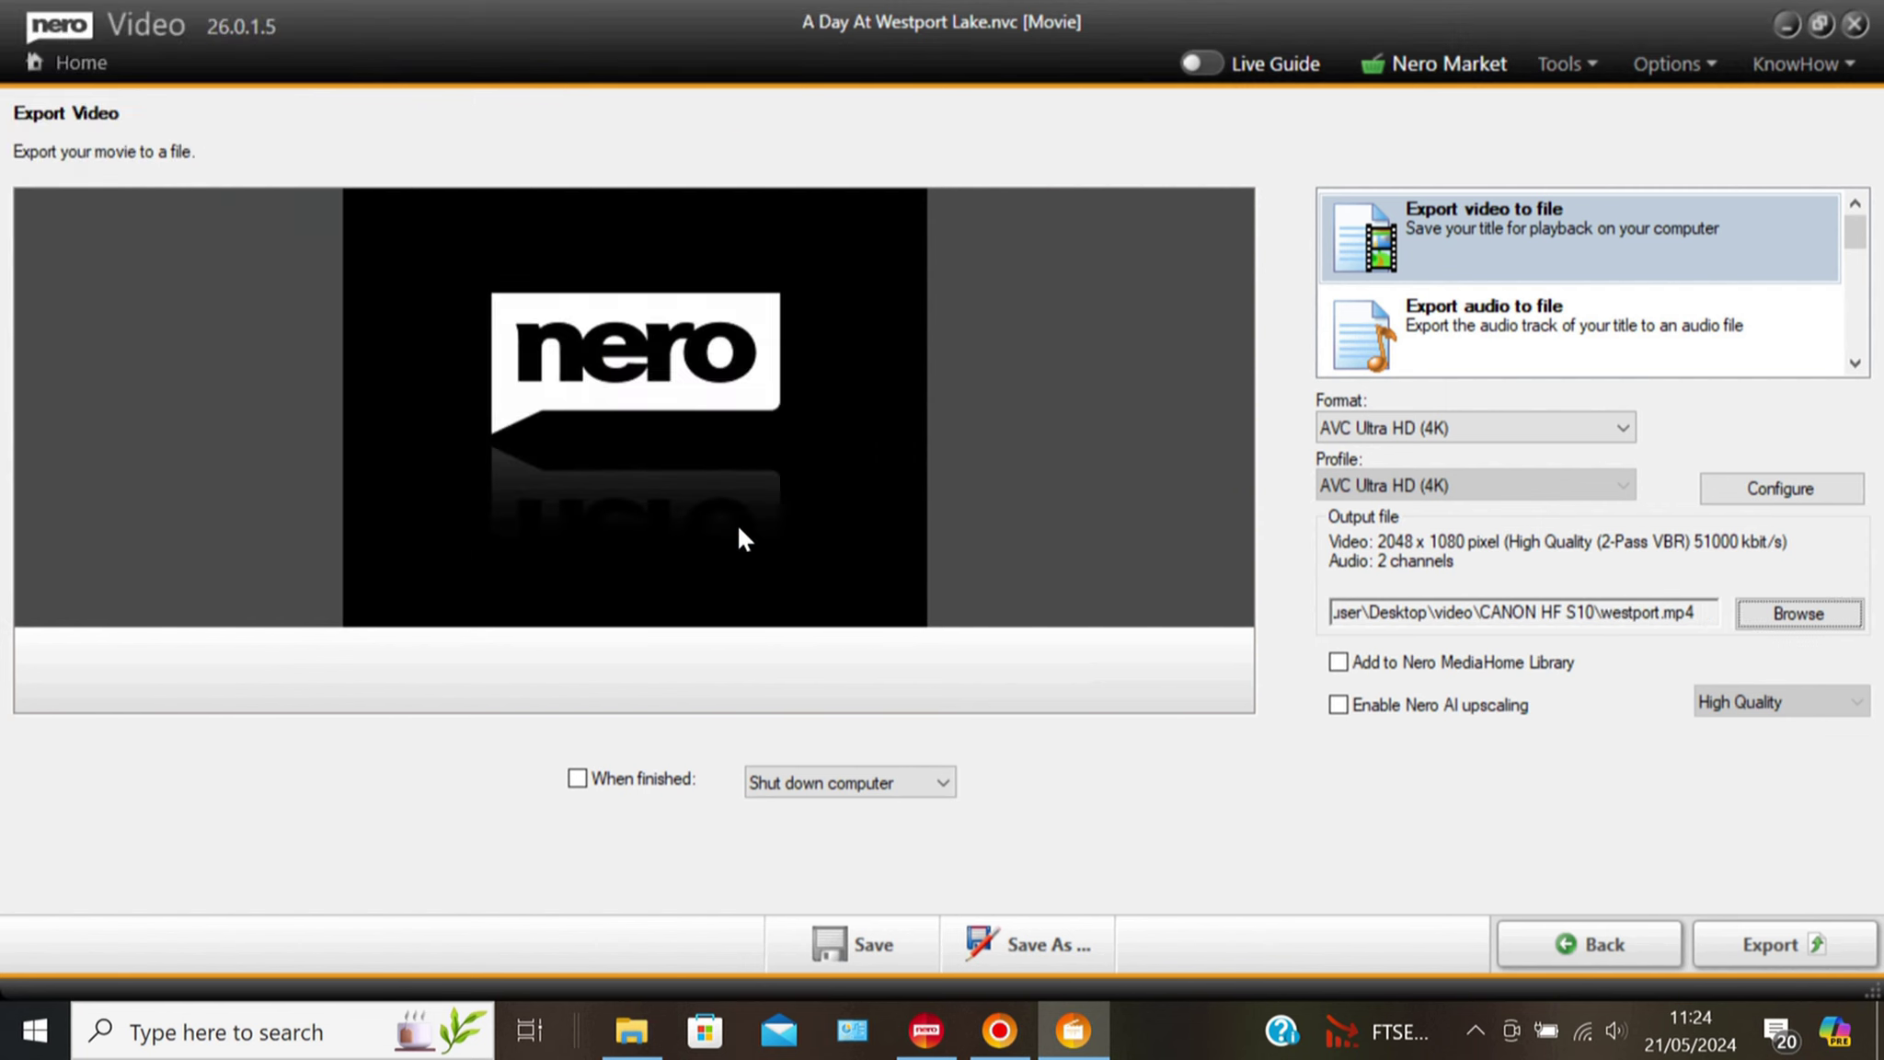
left_click(1753, 940)
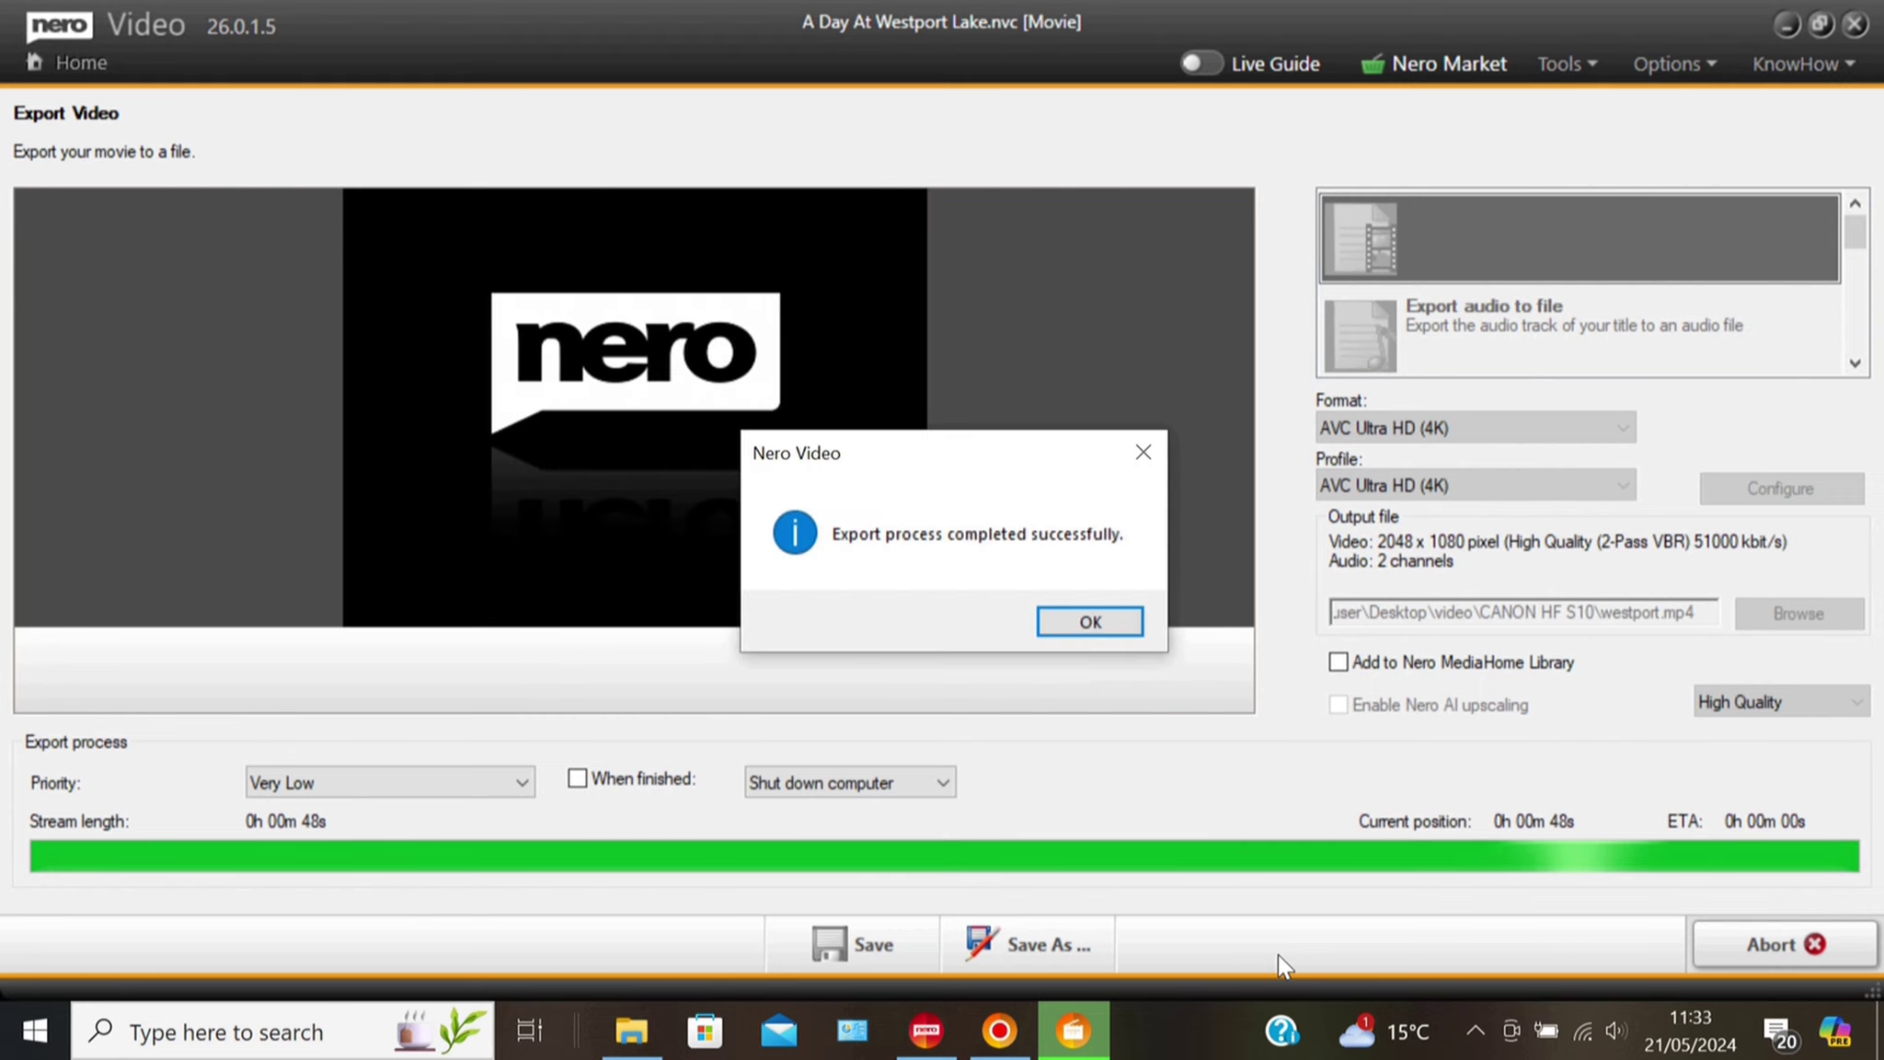
Confirm the 'Export process completed successfully' message once westport.mp4 finishes exporting.
left_click(1089, 621)
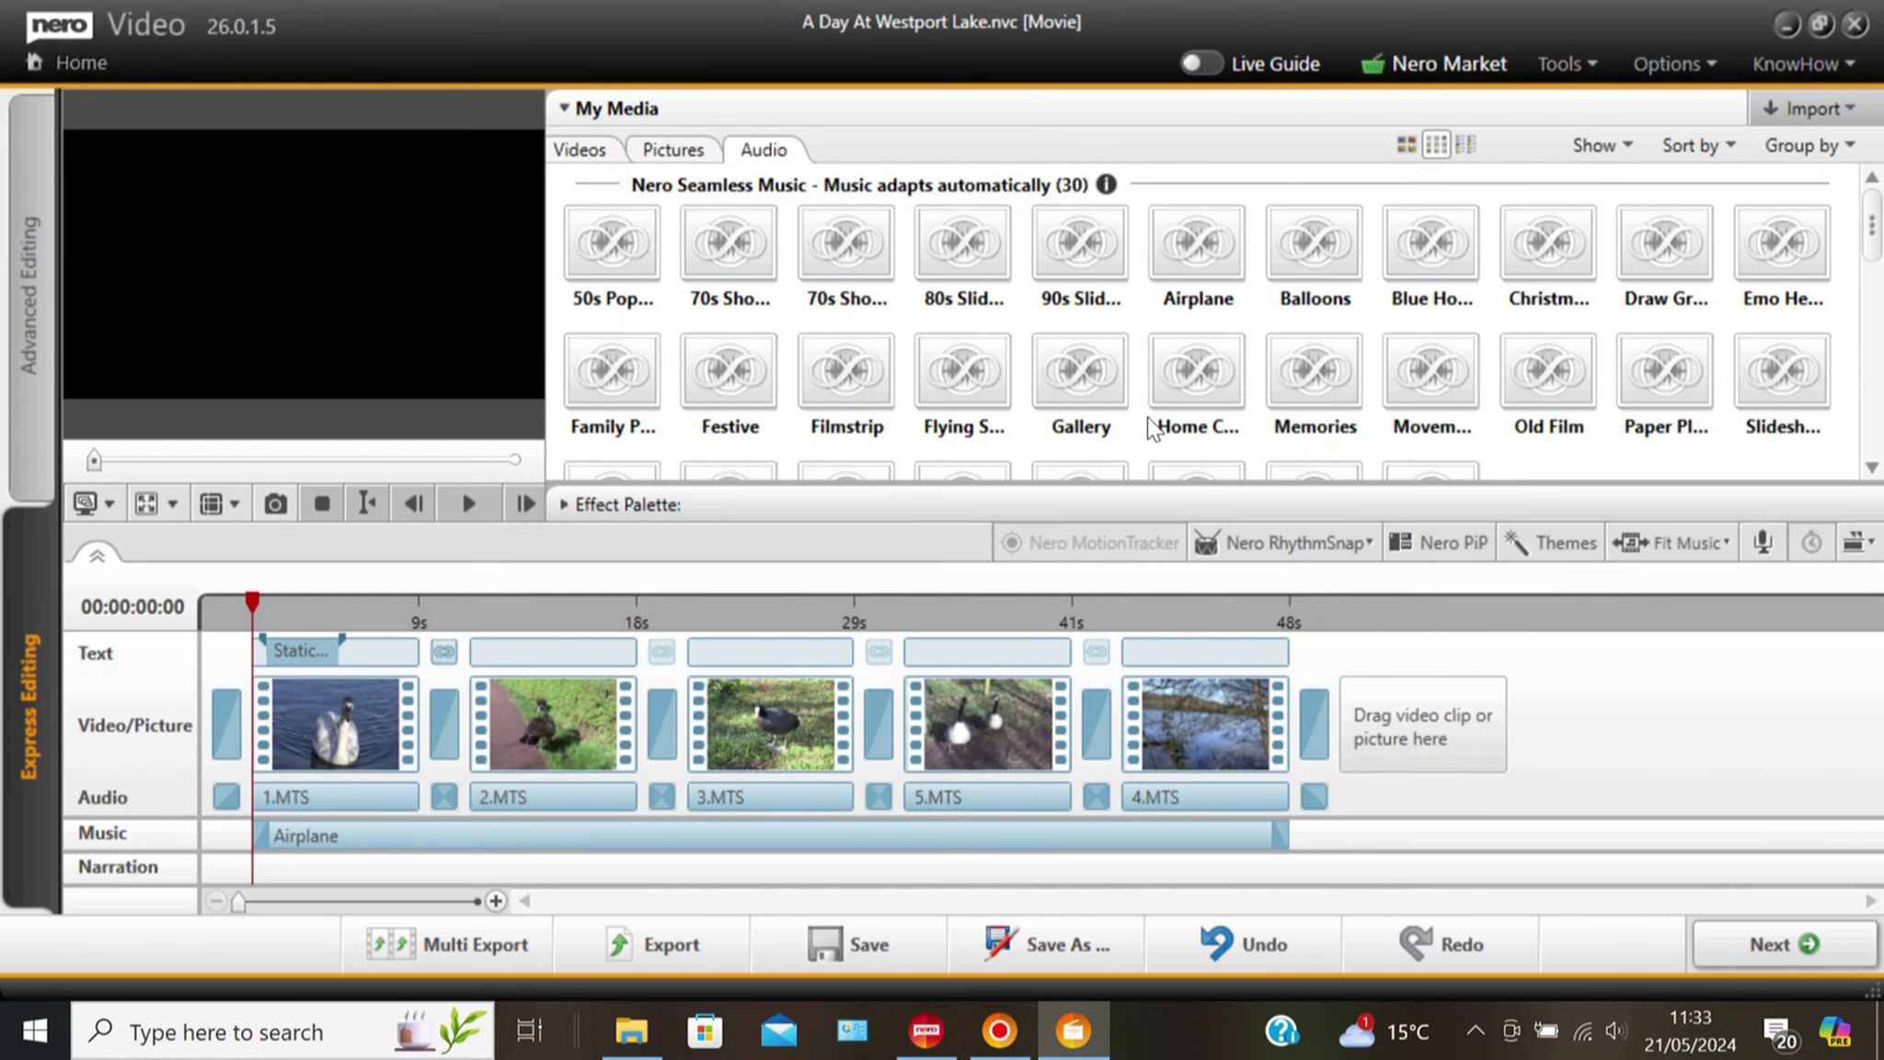
Enlarge the video preview area and shuttle through the footage back to the swans.
left_click_drag(1038, 26, 1207, 828)
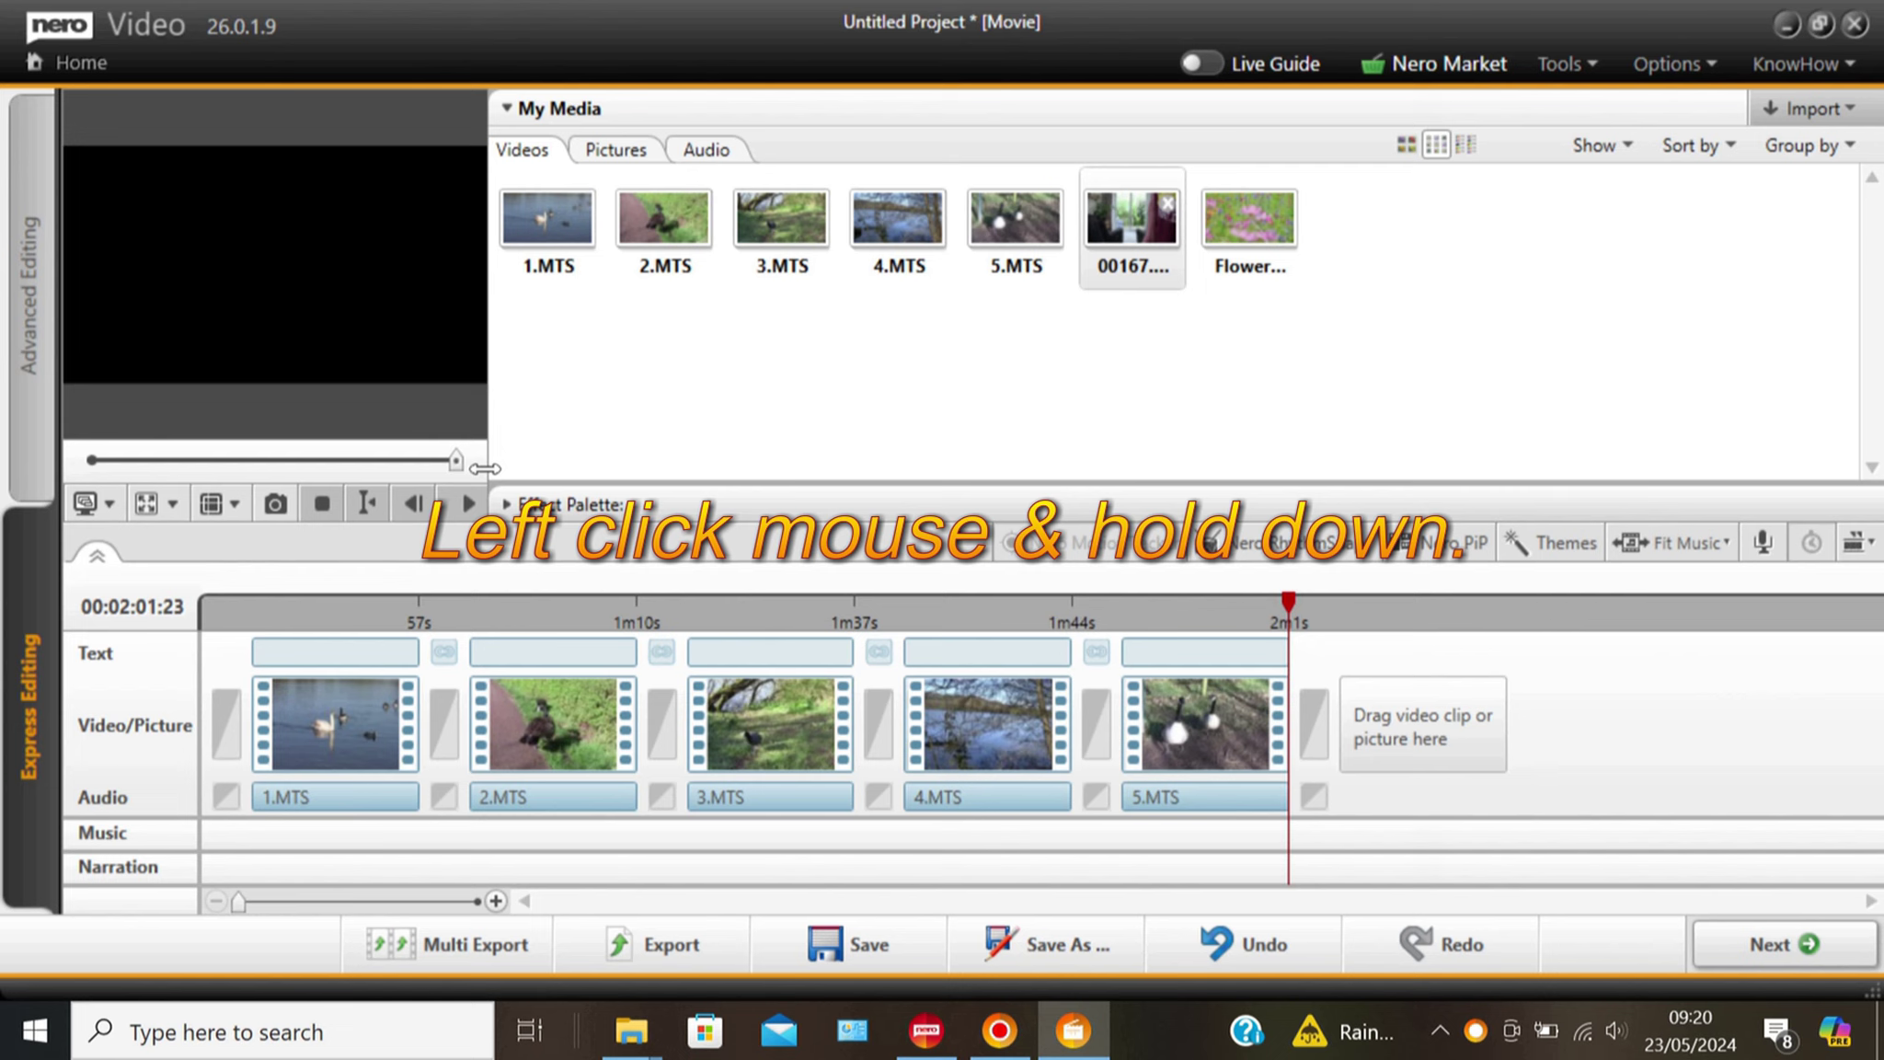
left_click_drag(485, 468, 782, 490)
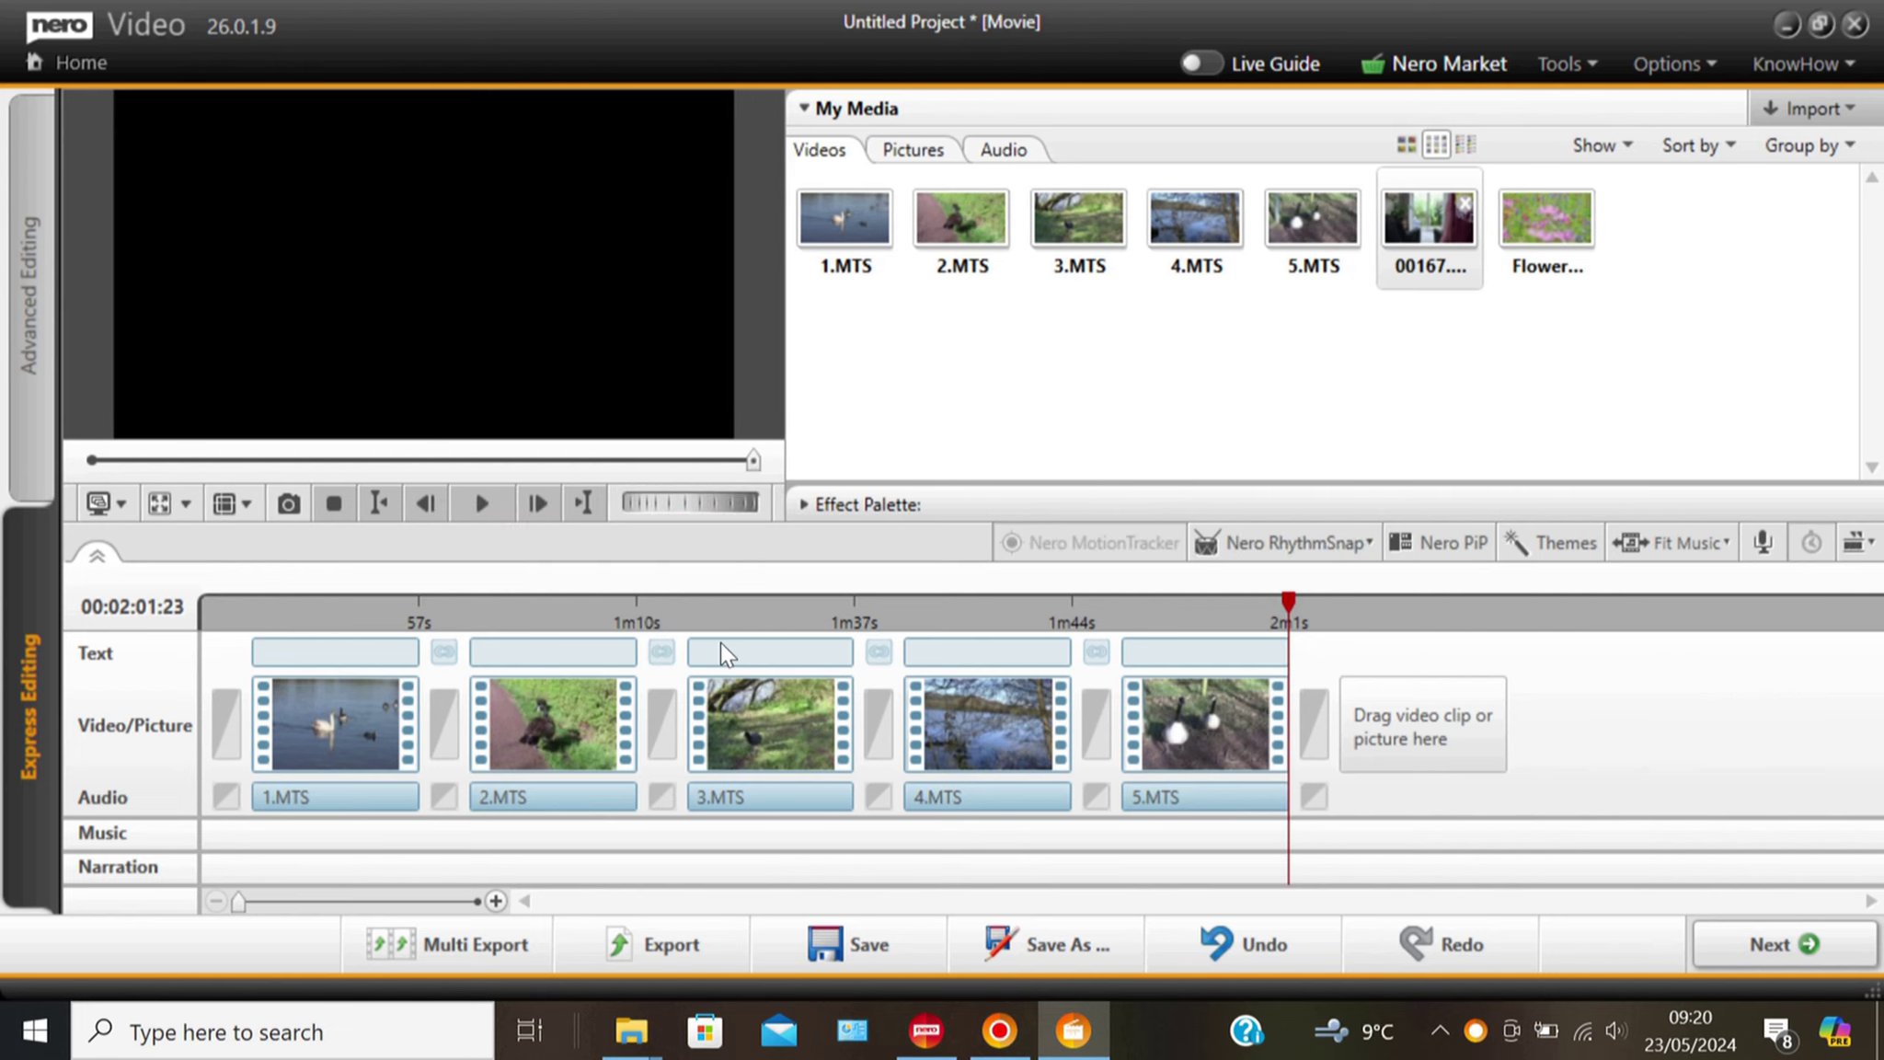
left_click(528, 736)
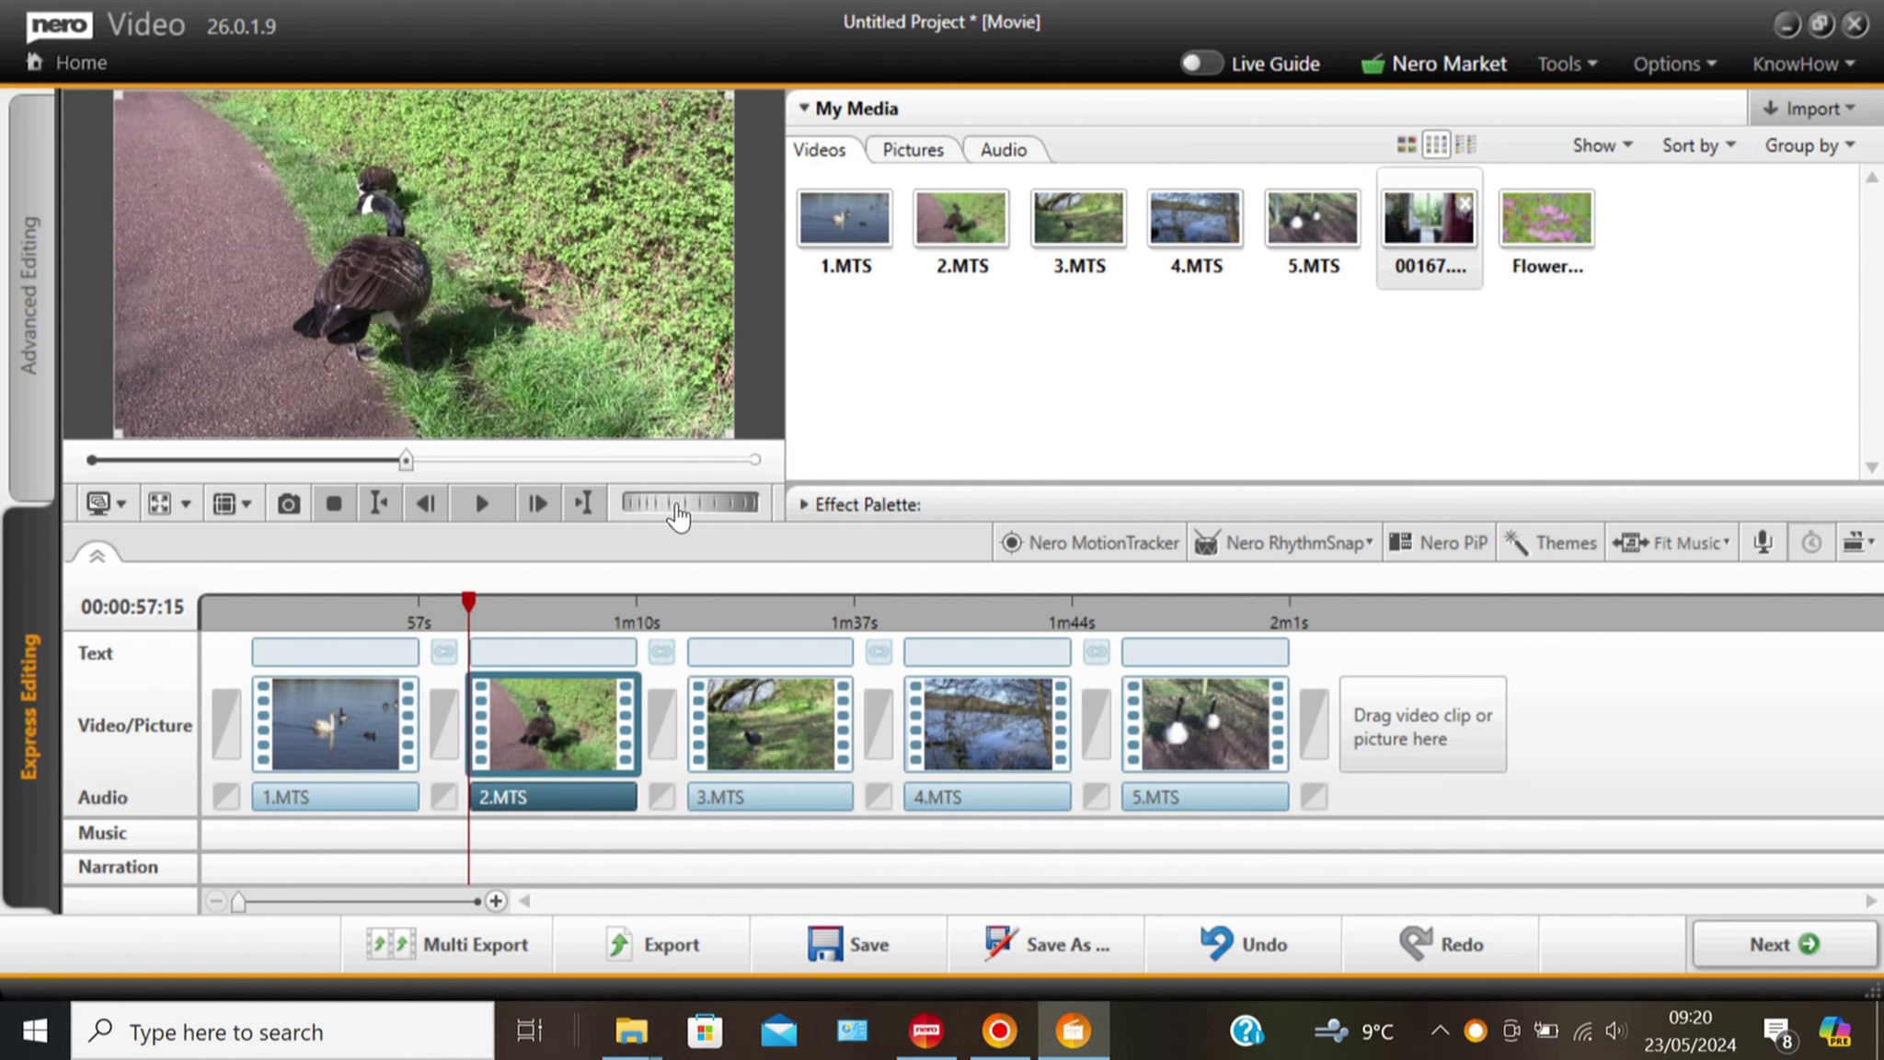
mouse_move(678, 515)
left_mouse_down()
mouse_move(634, 517)
mouse_move(708, 506)
left_mouse_up()
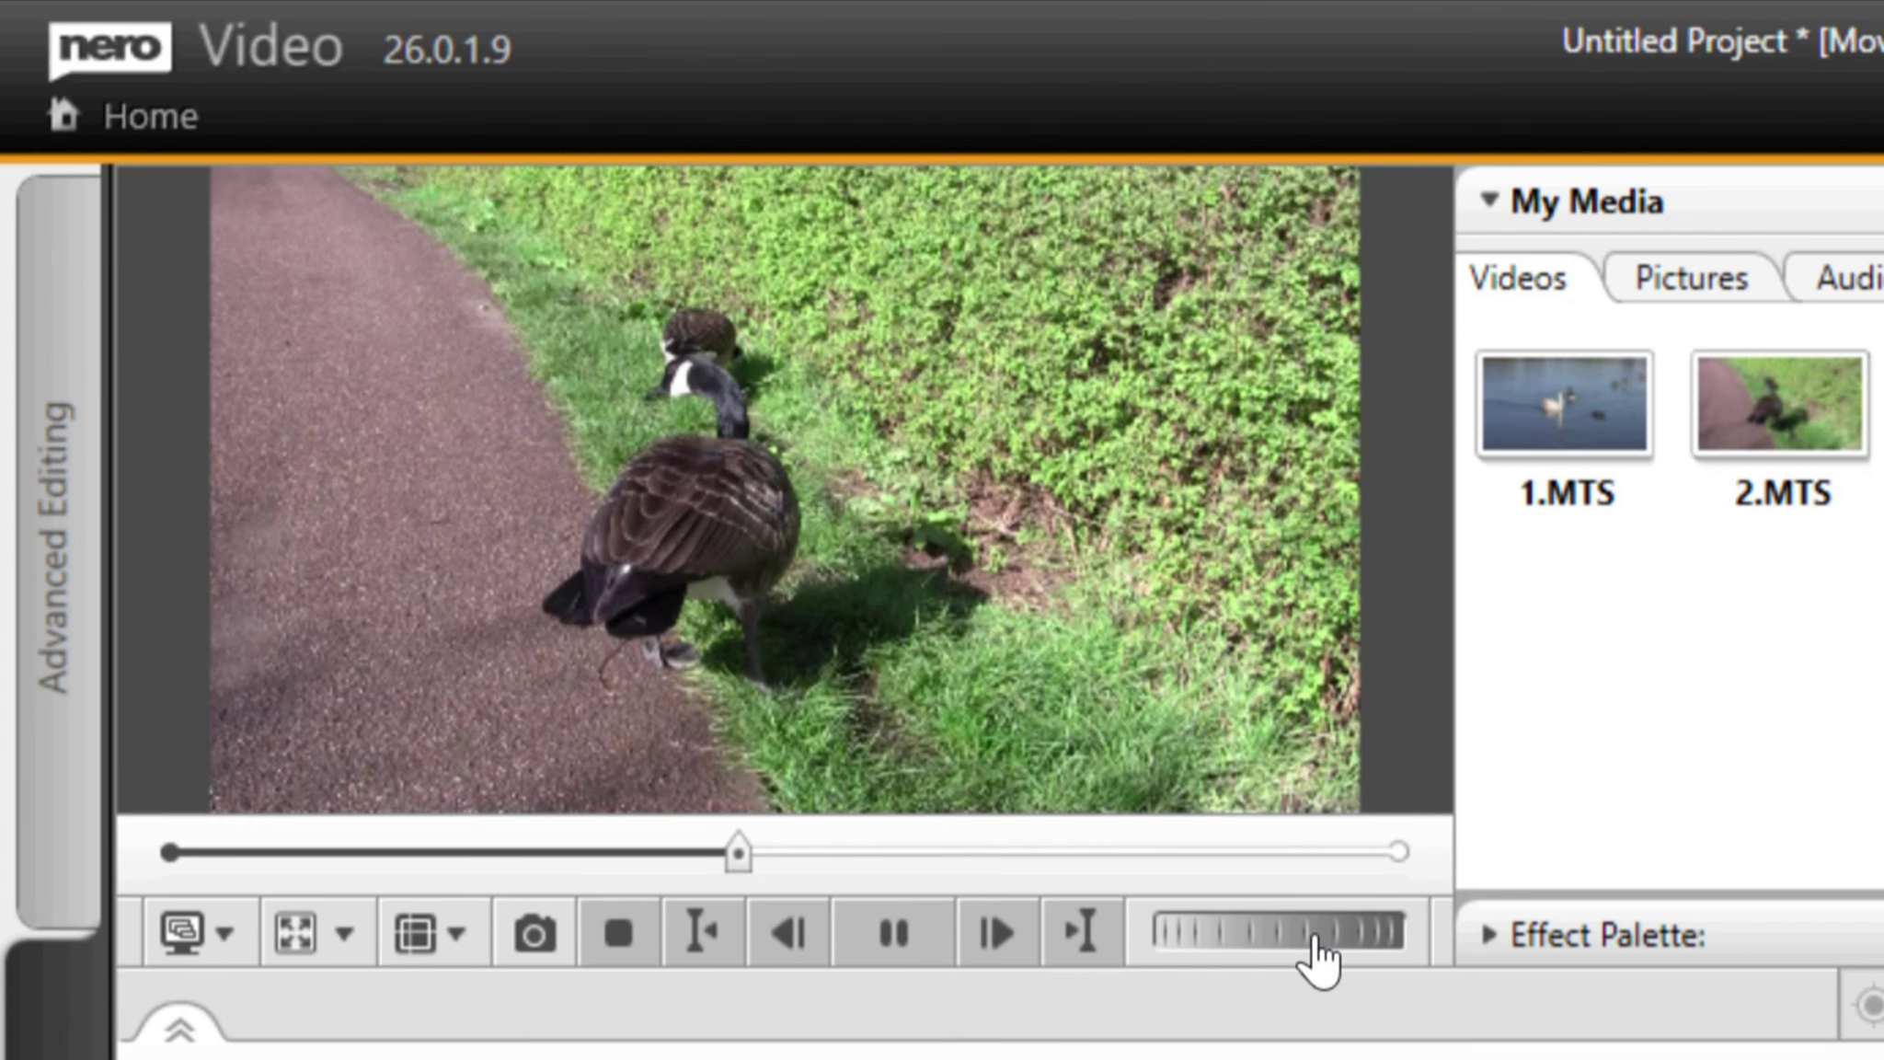
left_click_drag(1316, 940, 1191, 1058)
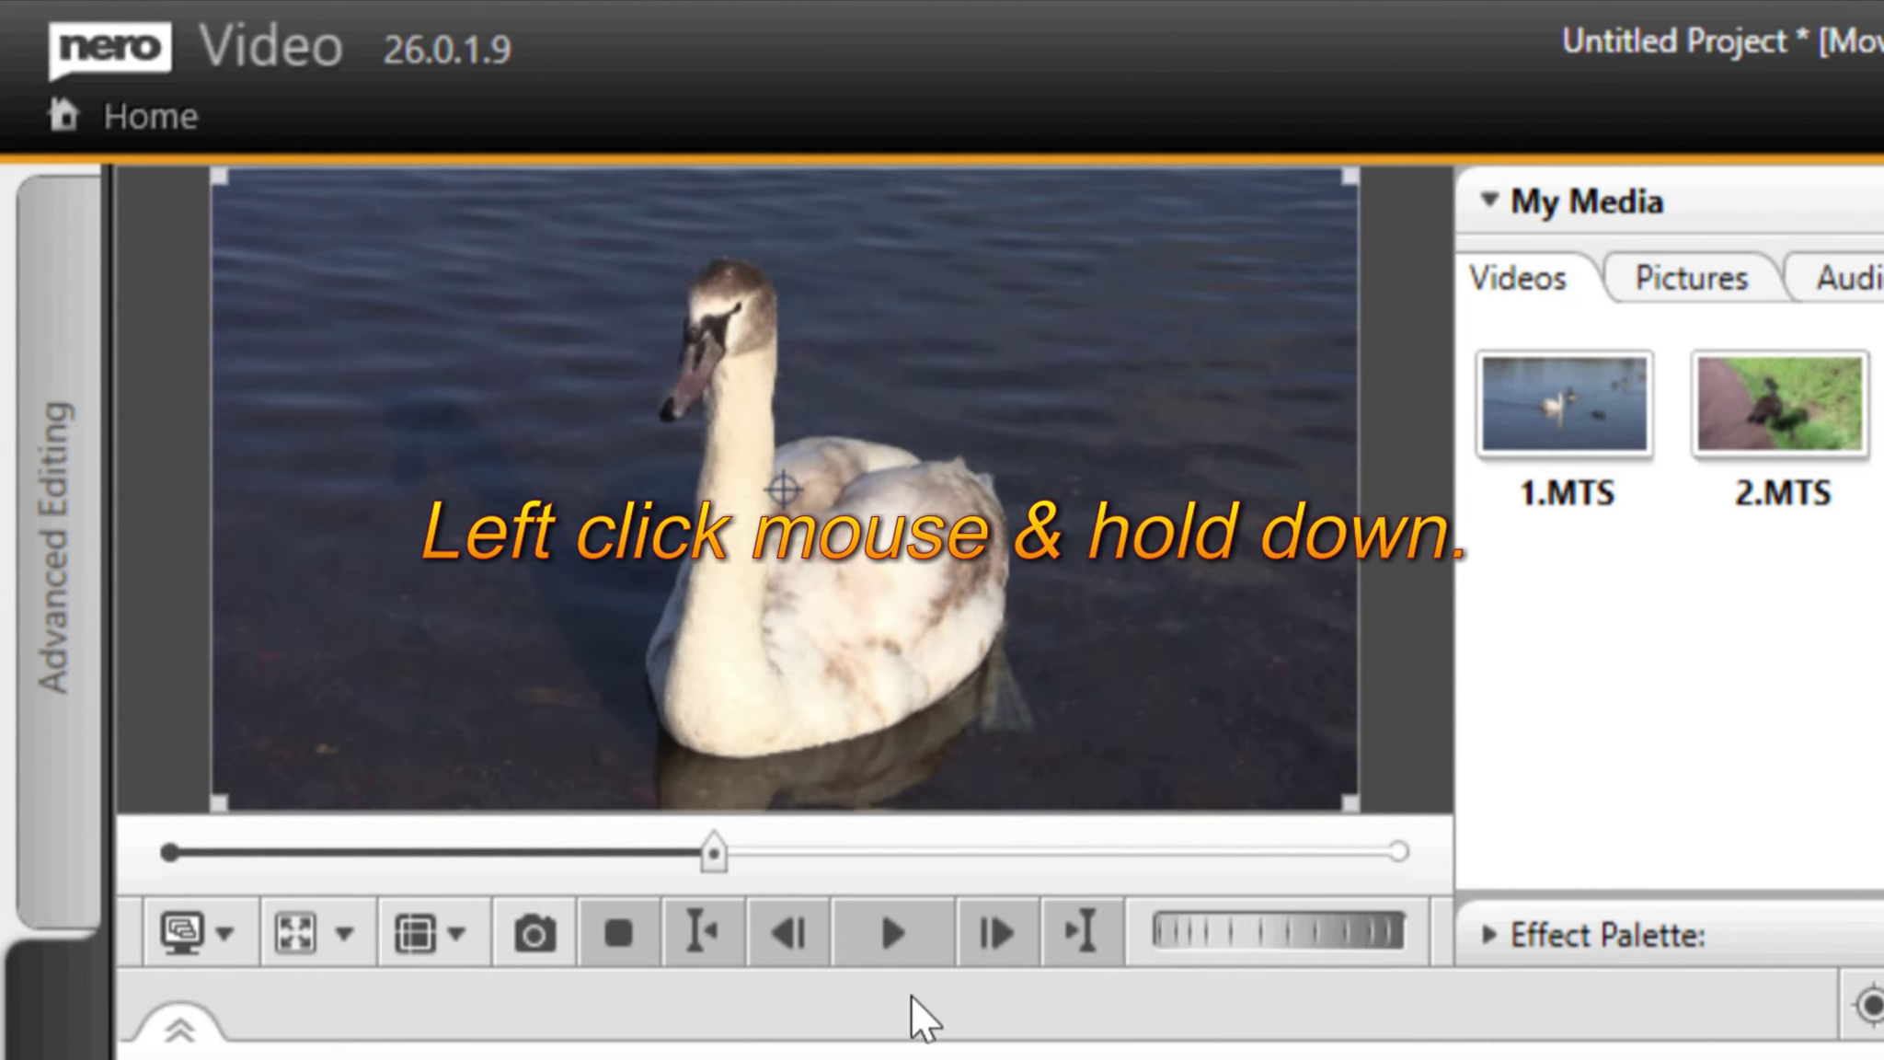
Step the swan footage back three frames and forward five, then select clip 2.MTS.
left_click(792, 934)
left_click(793, 933)
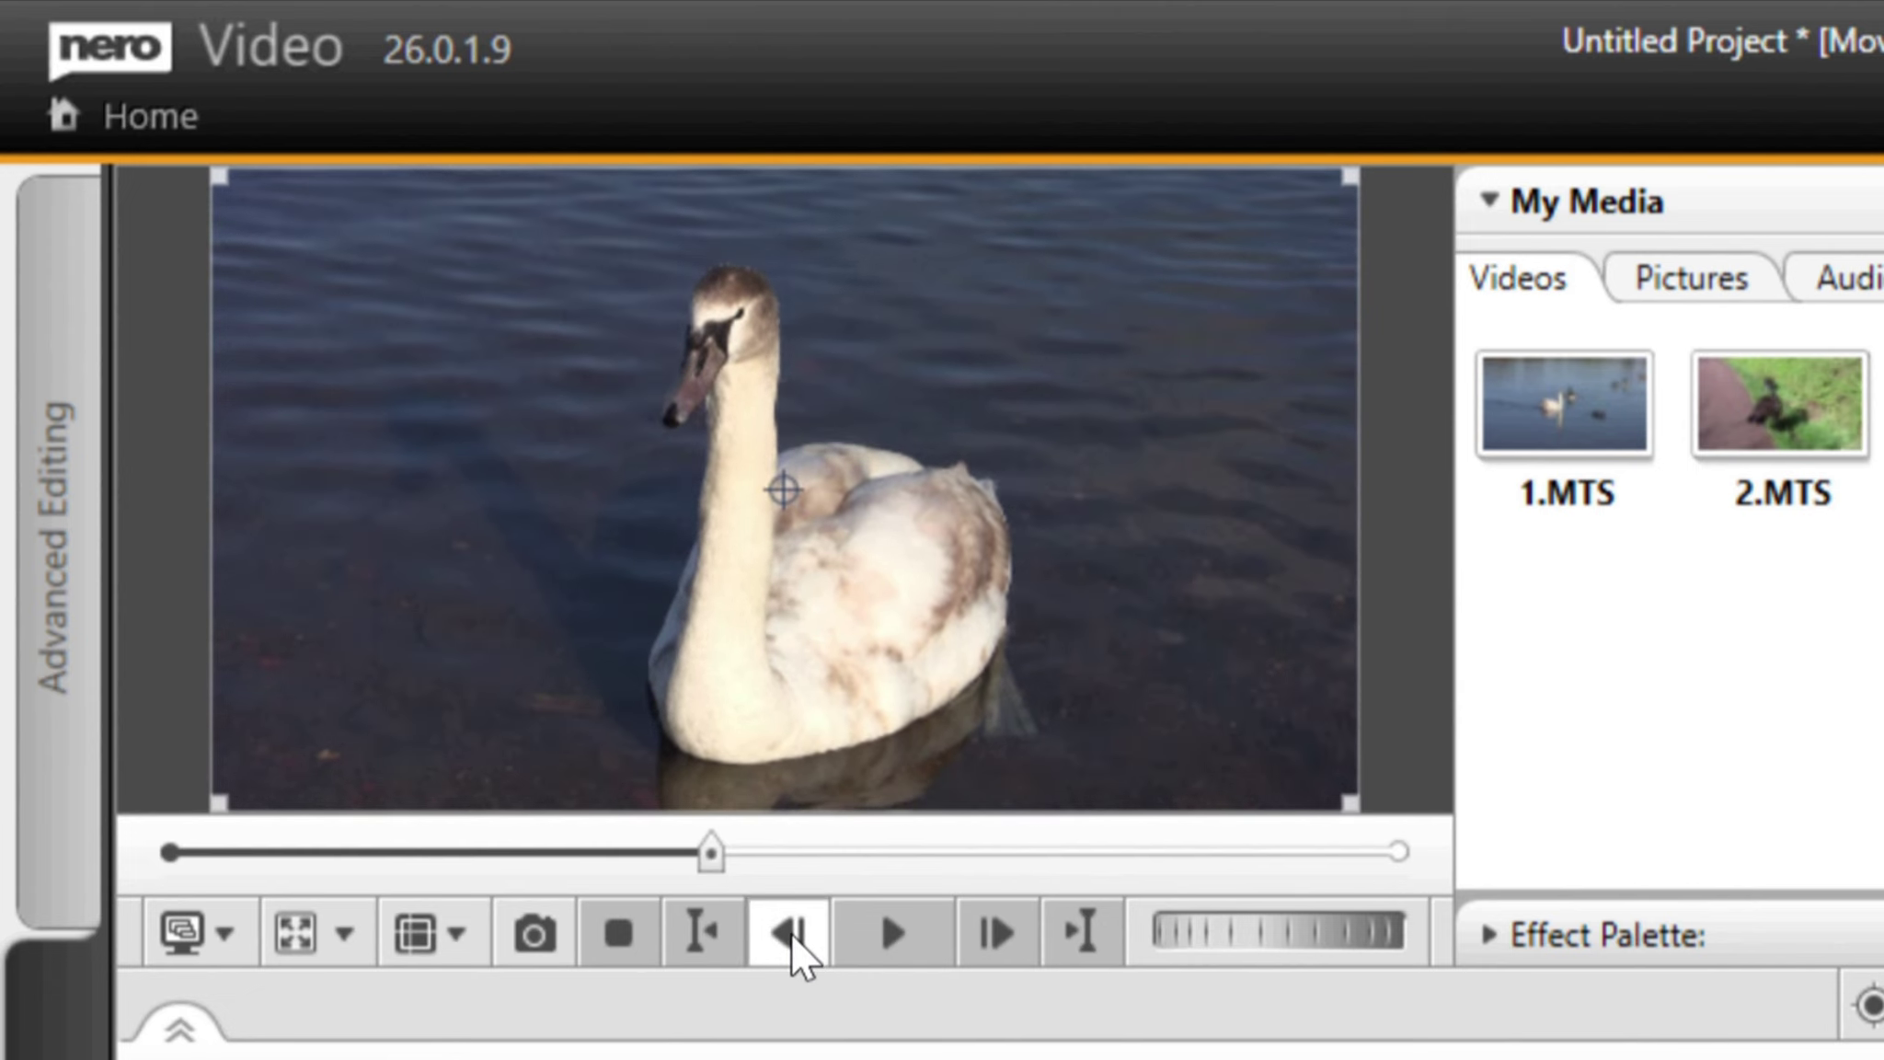
left_click(792, 933)
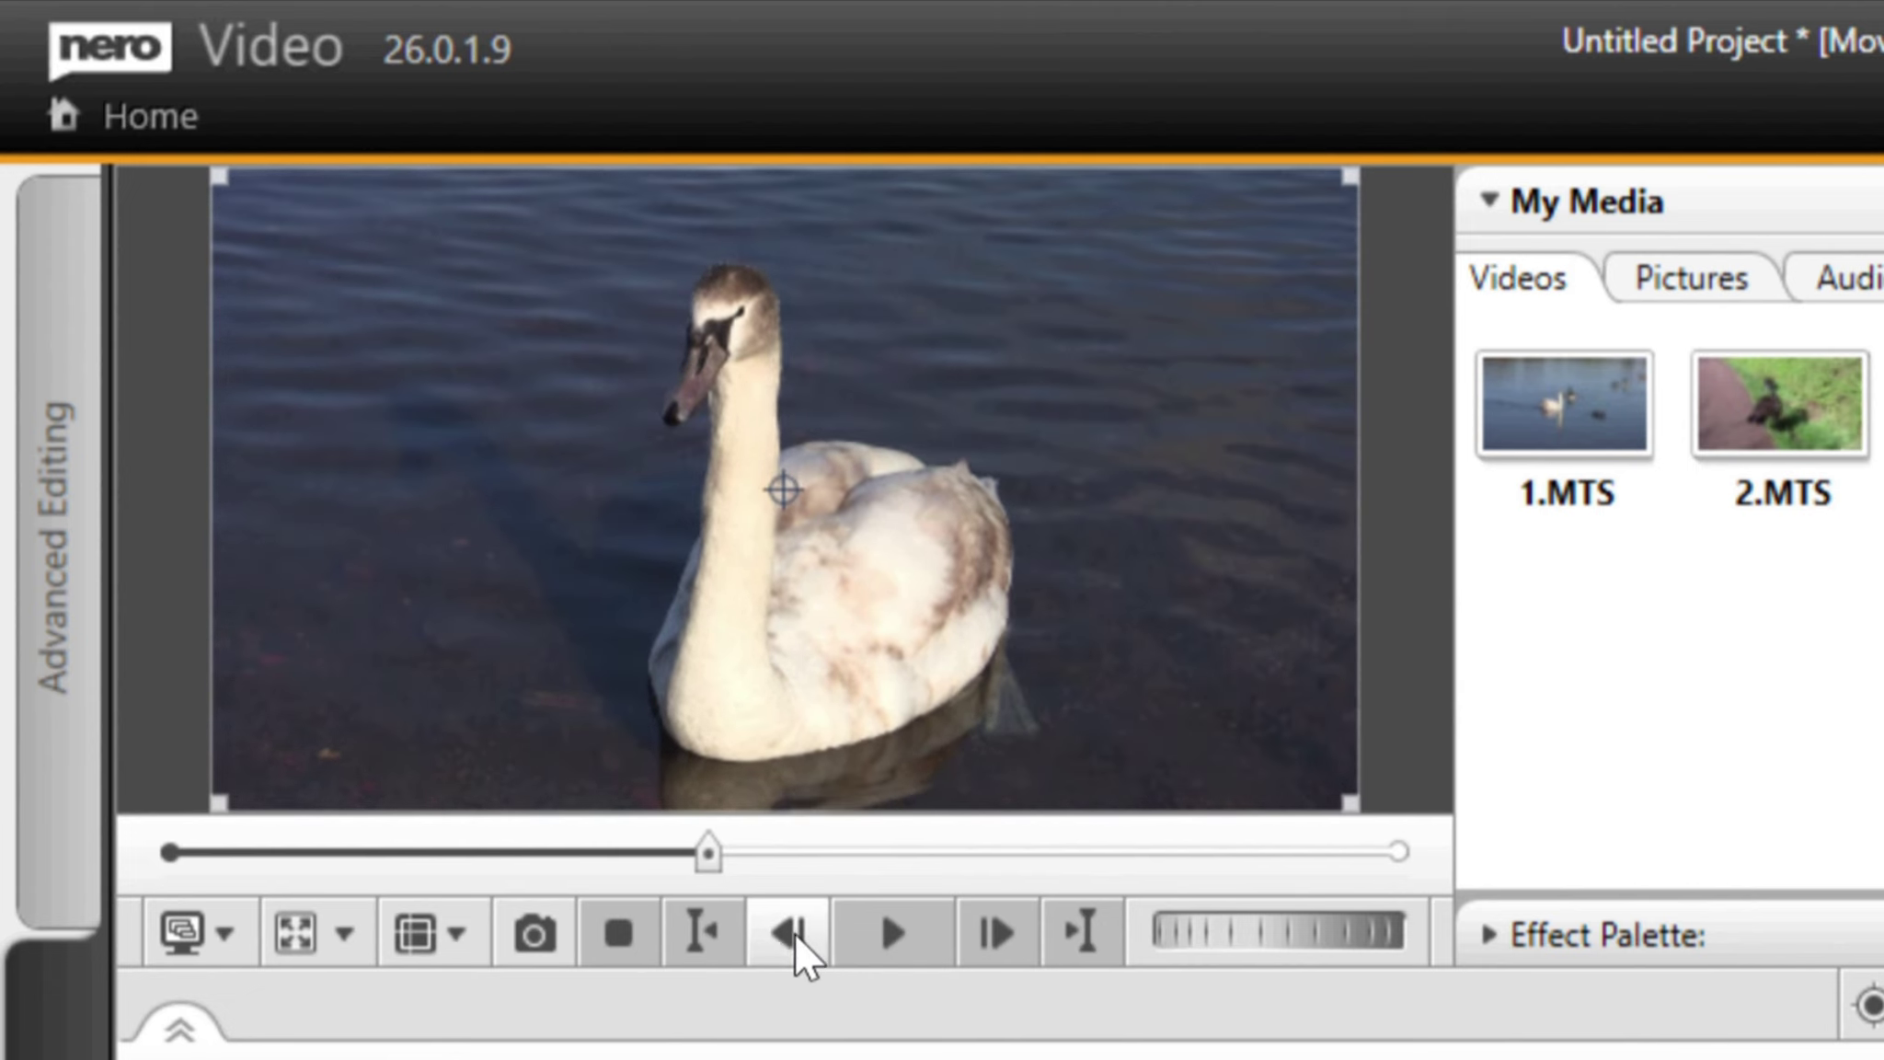
left_click(996, 932)
left_click(996, 932)
left_click(997, 932)
left_click(996, 932)
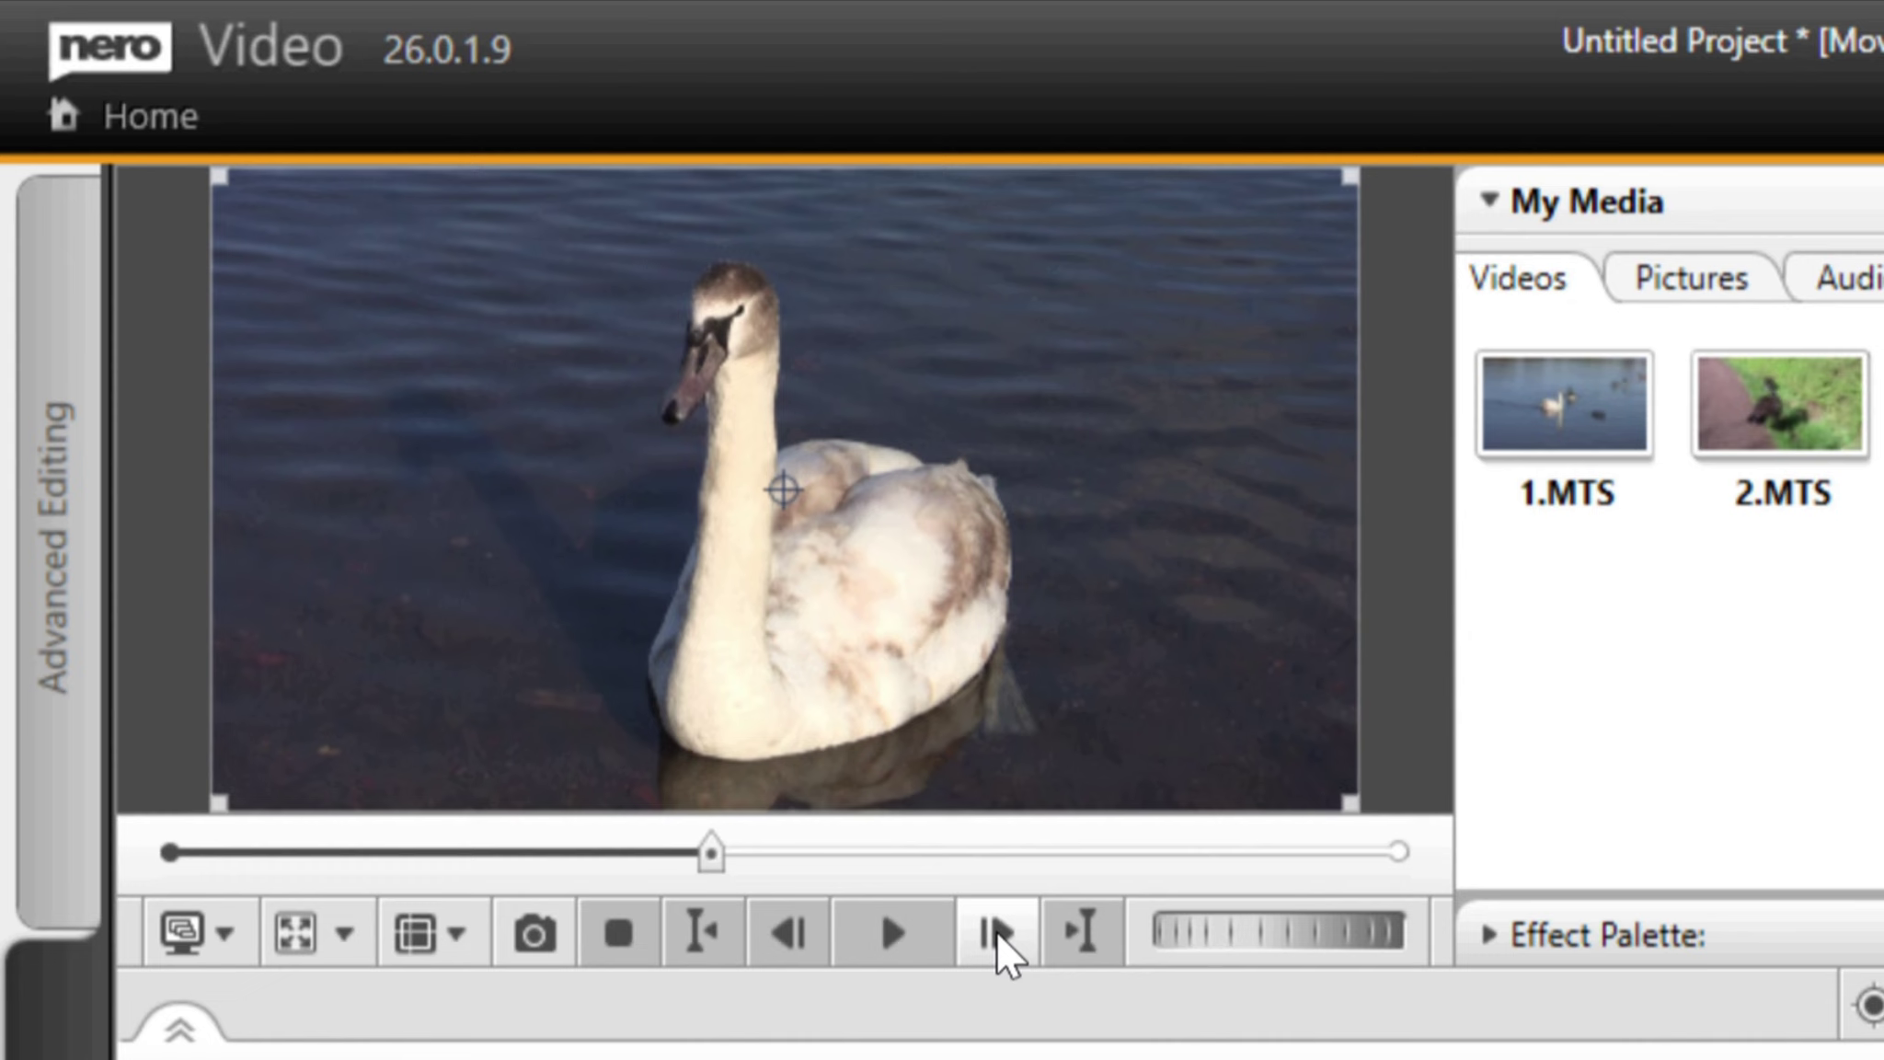
left_click(997, 931)
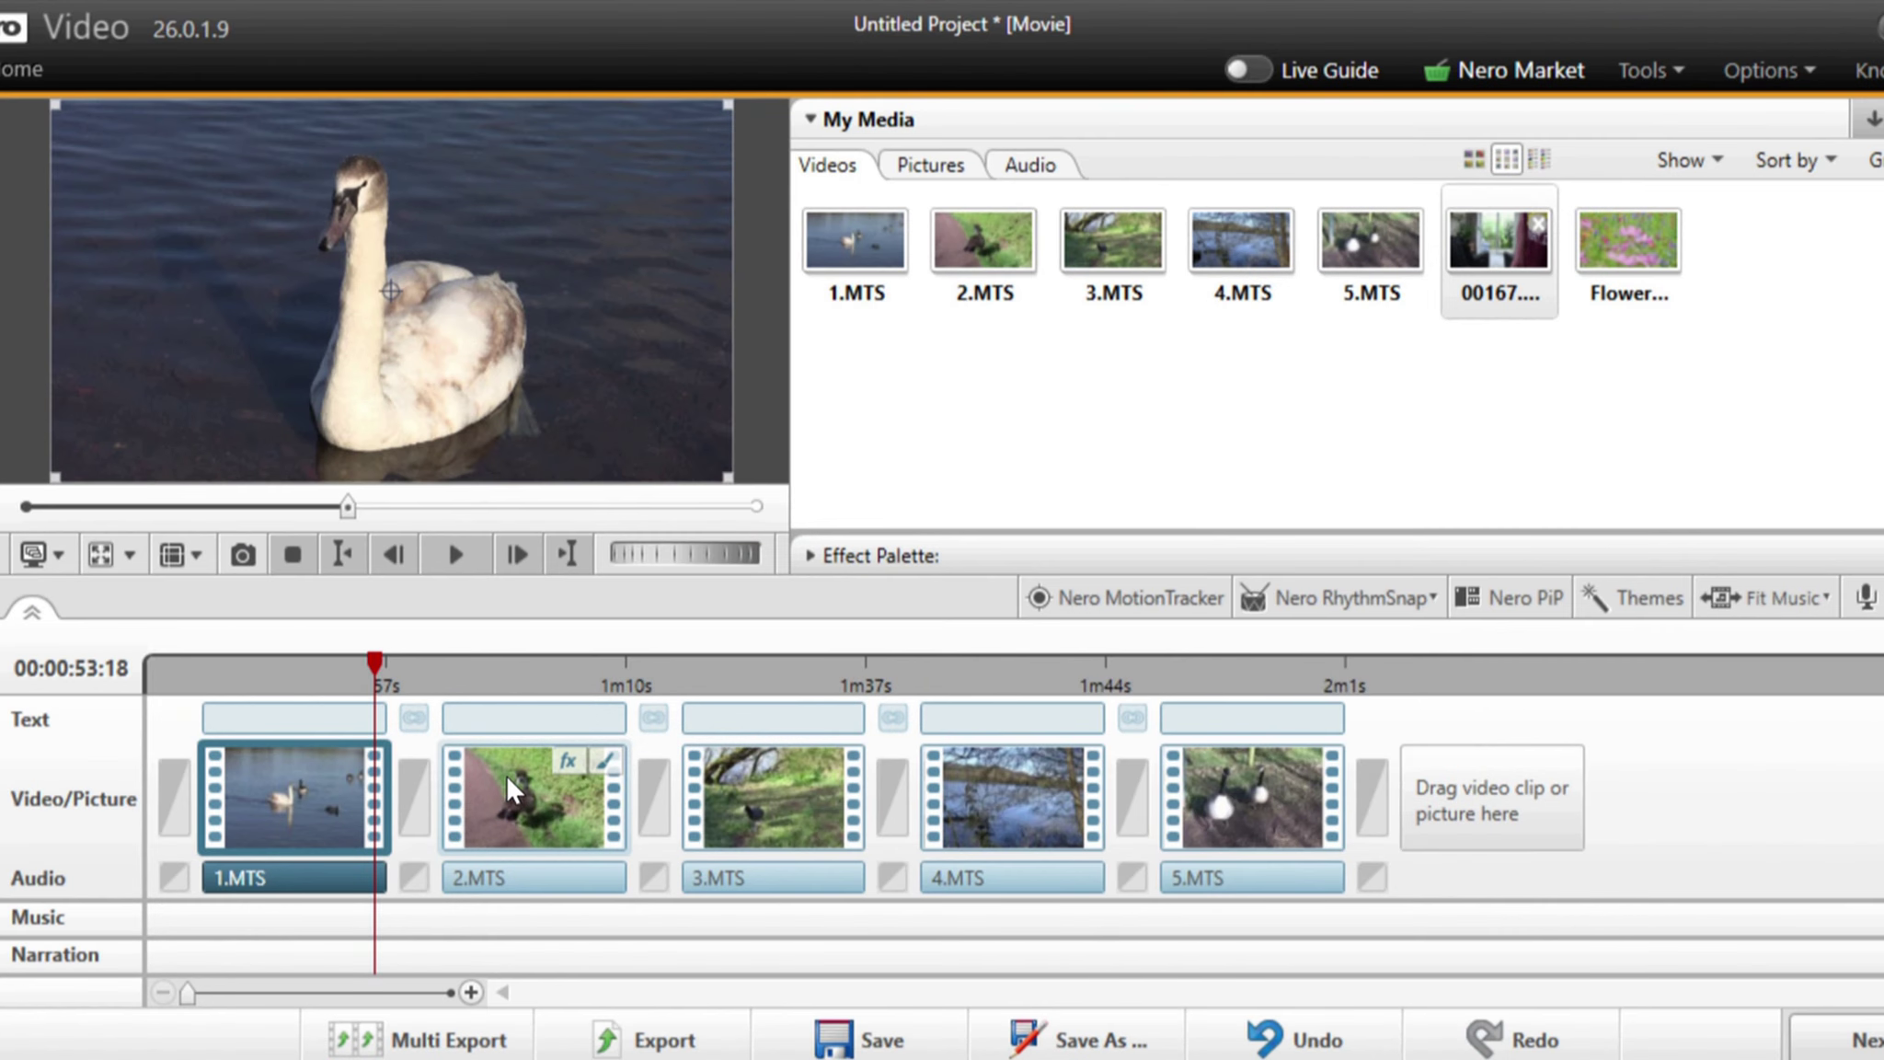
left_click(511, 775)
double_click(516, 775)
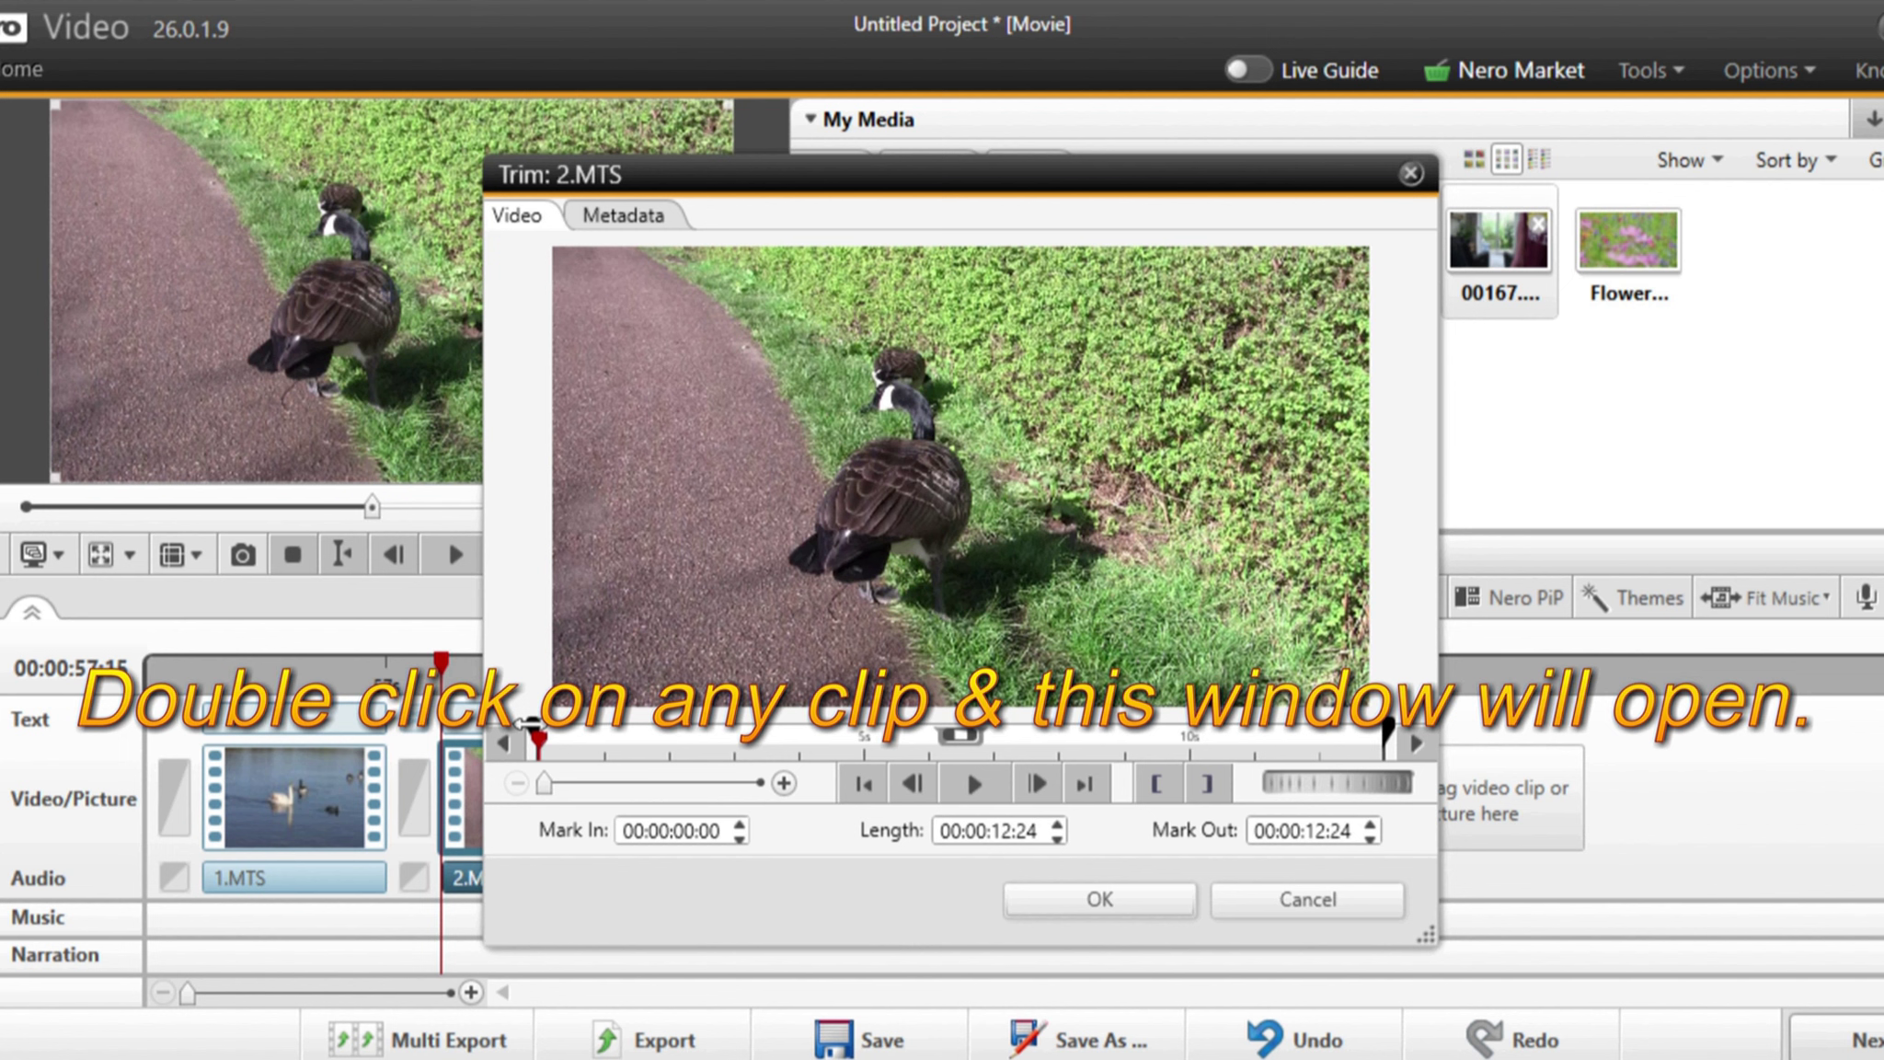
left_click_drag(530, 726, 594, 731)
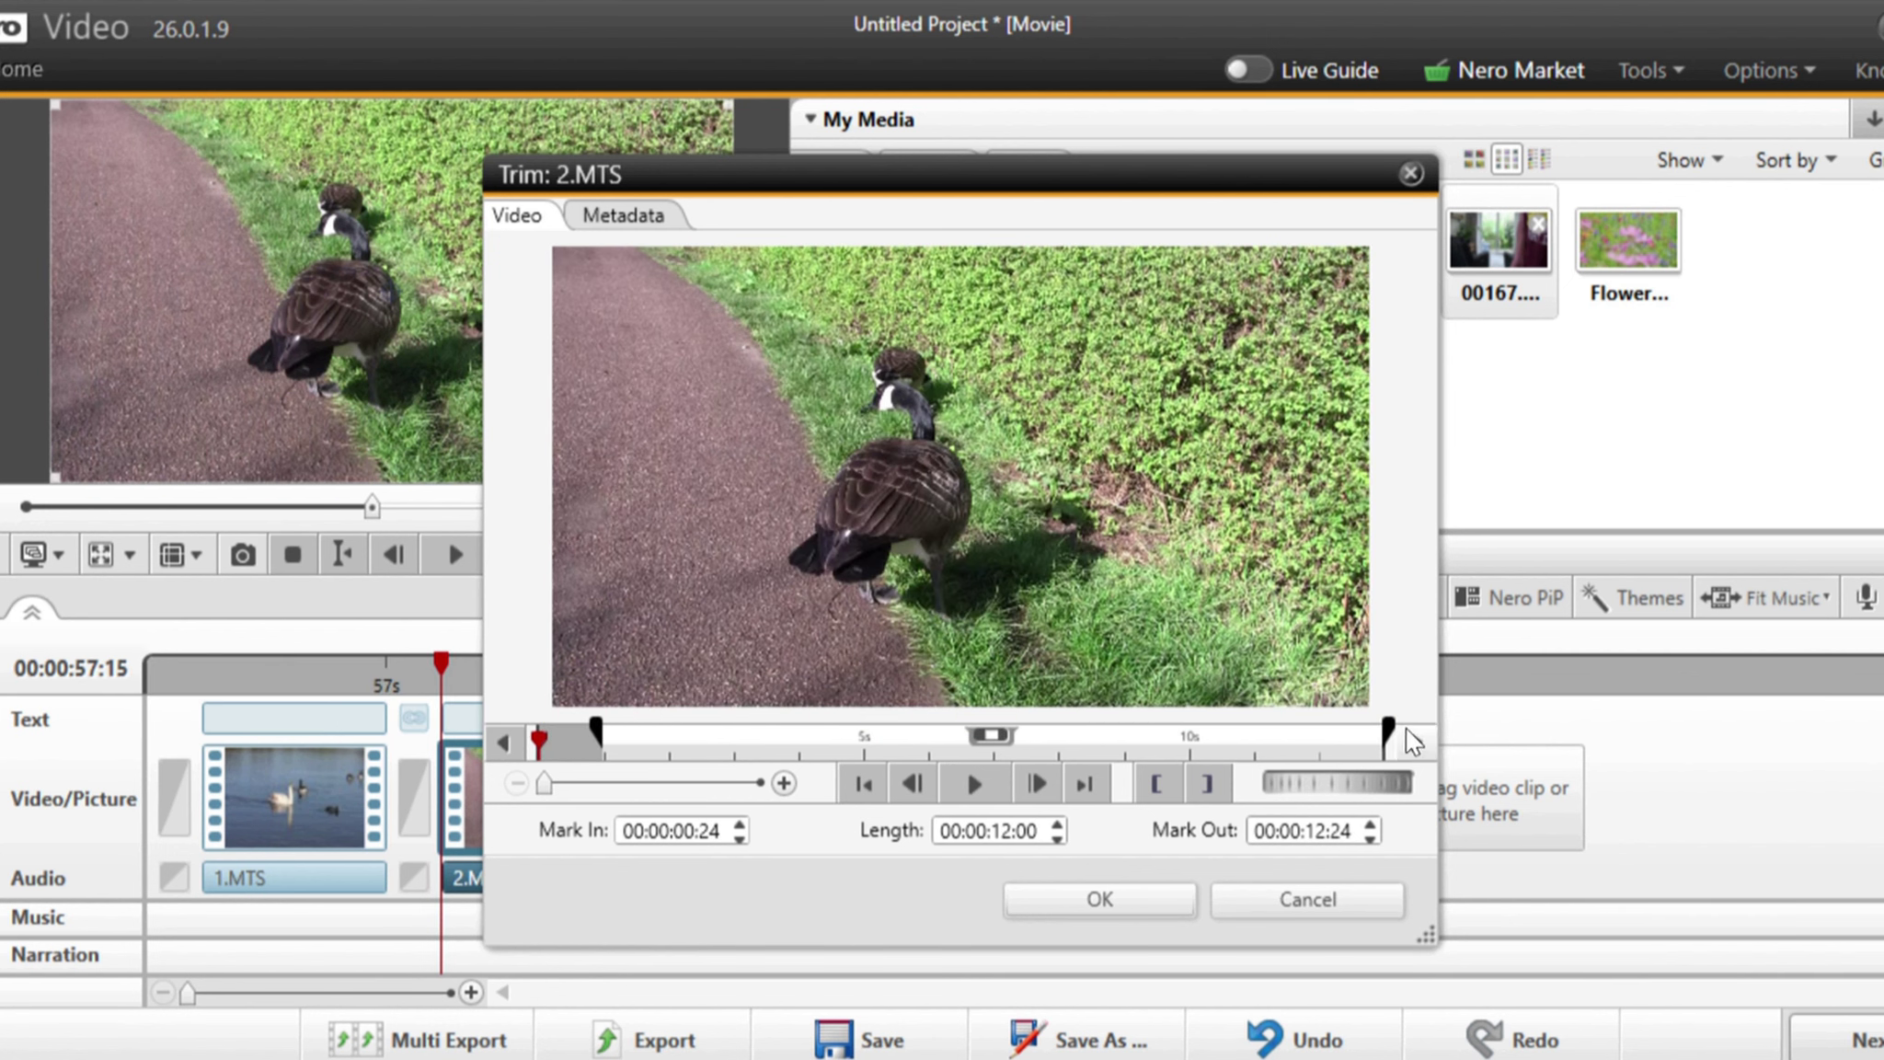
left_click_drag(1383, 727, 1261, 731)
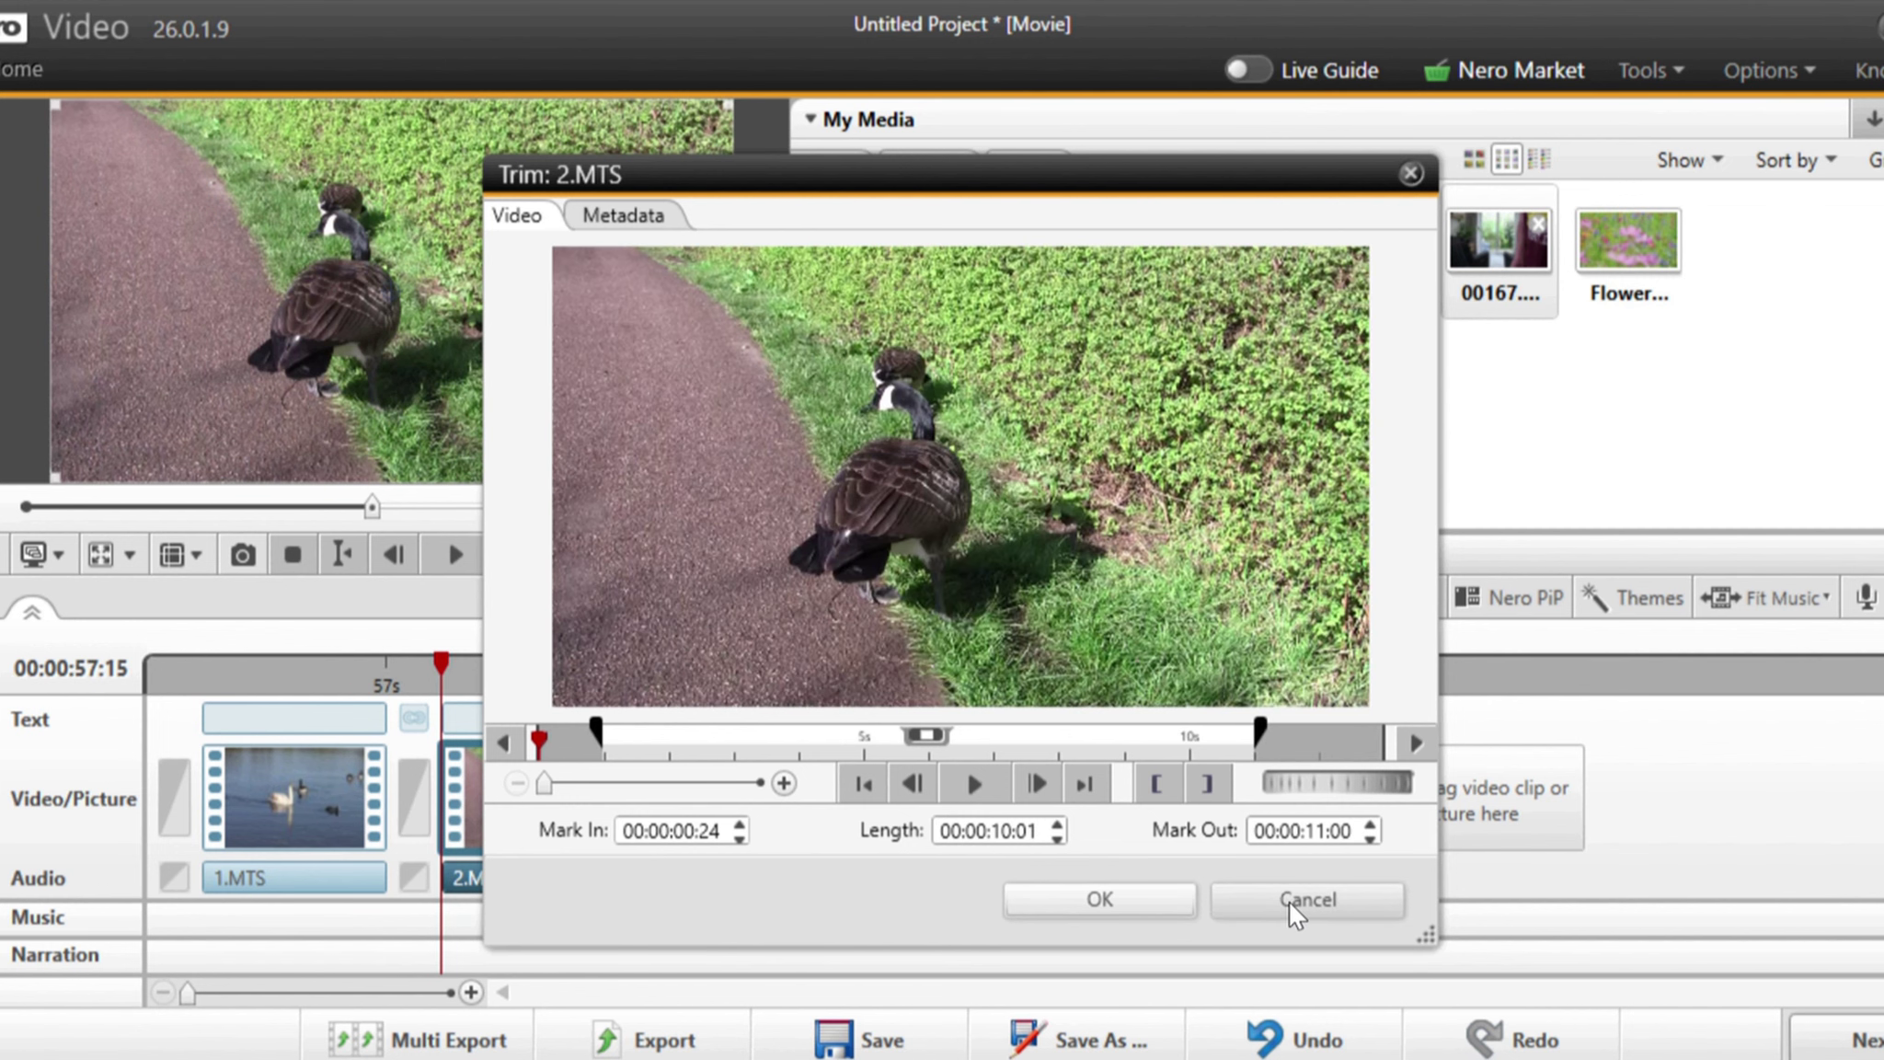
left_click(1286, 900)
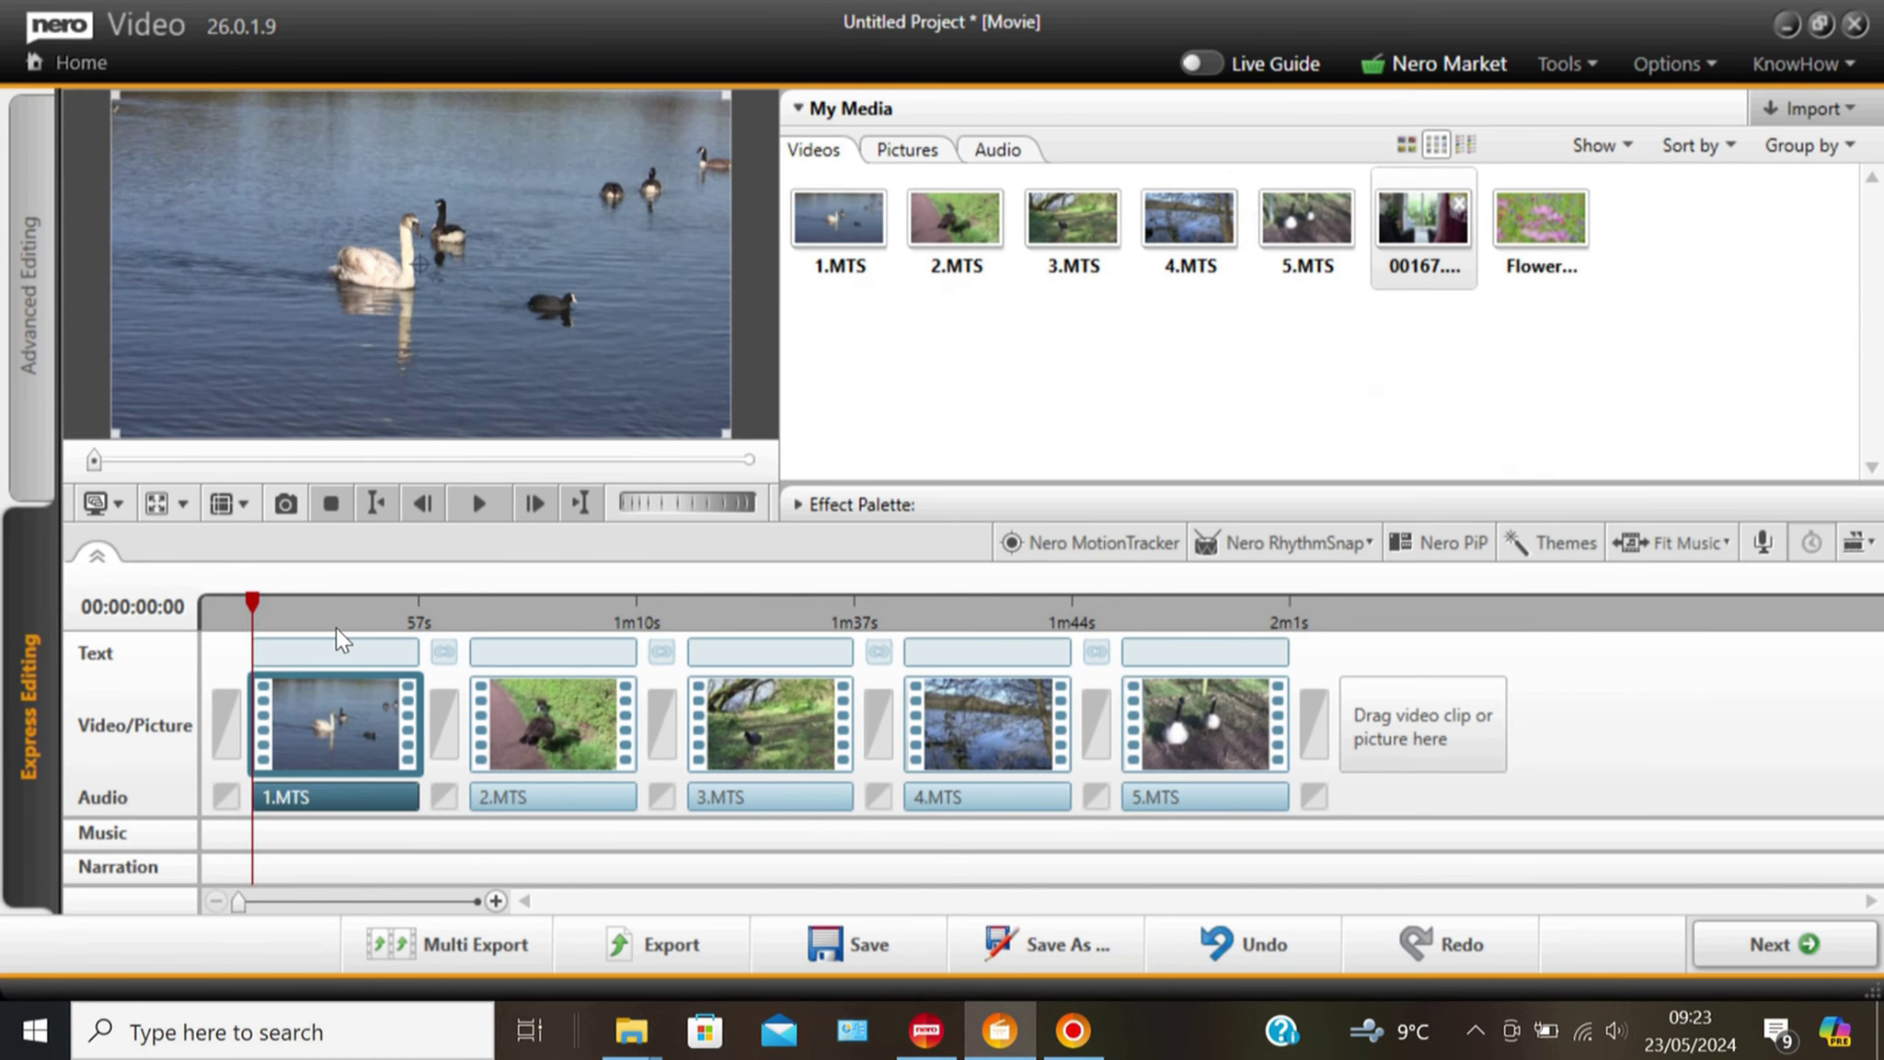
Snapshot the frame about 30 seconds into 1.MTS and add it to the timeline end.
left_click_drag(251, 598, 335, 624)
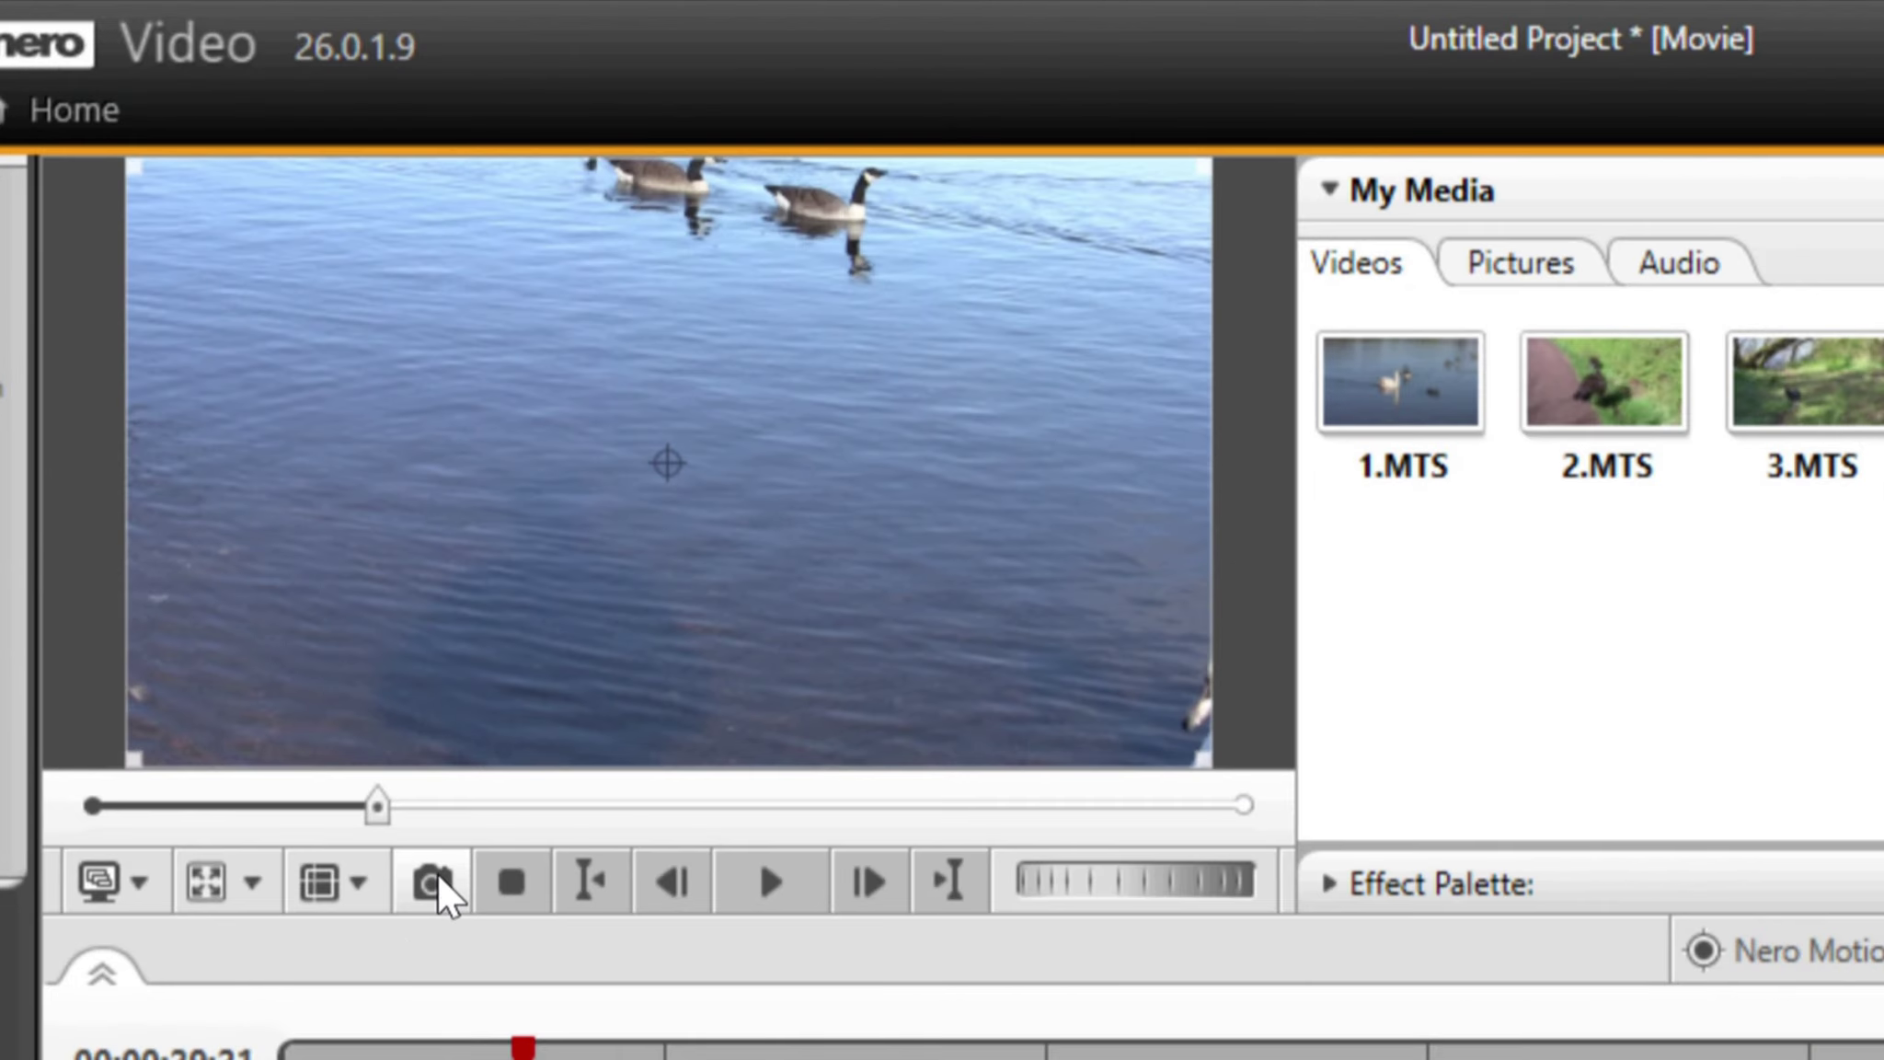
left_click(436, 879)
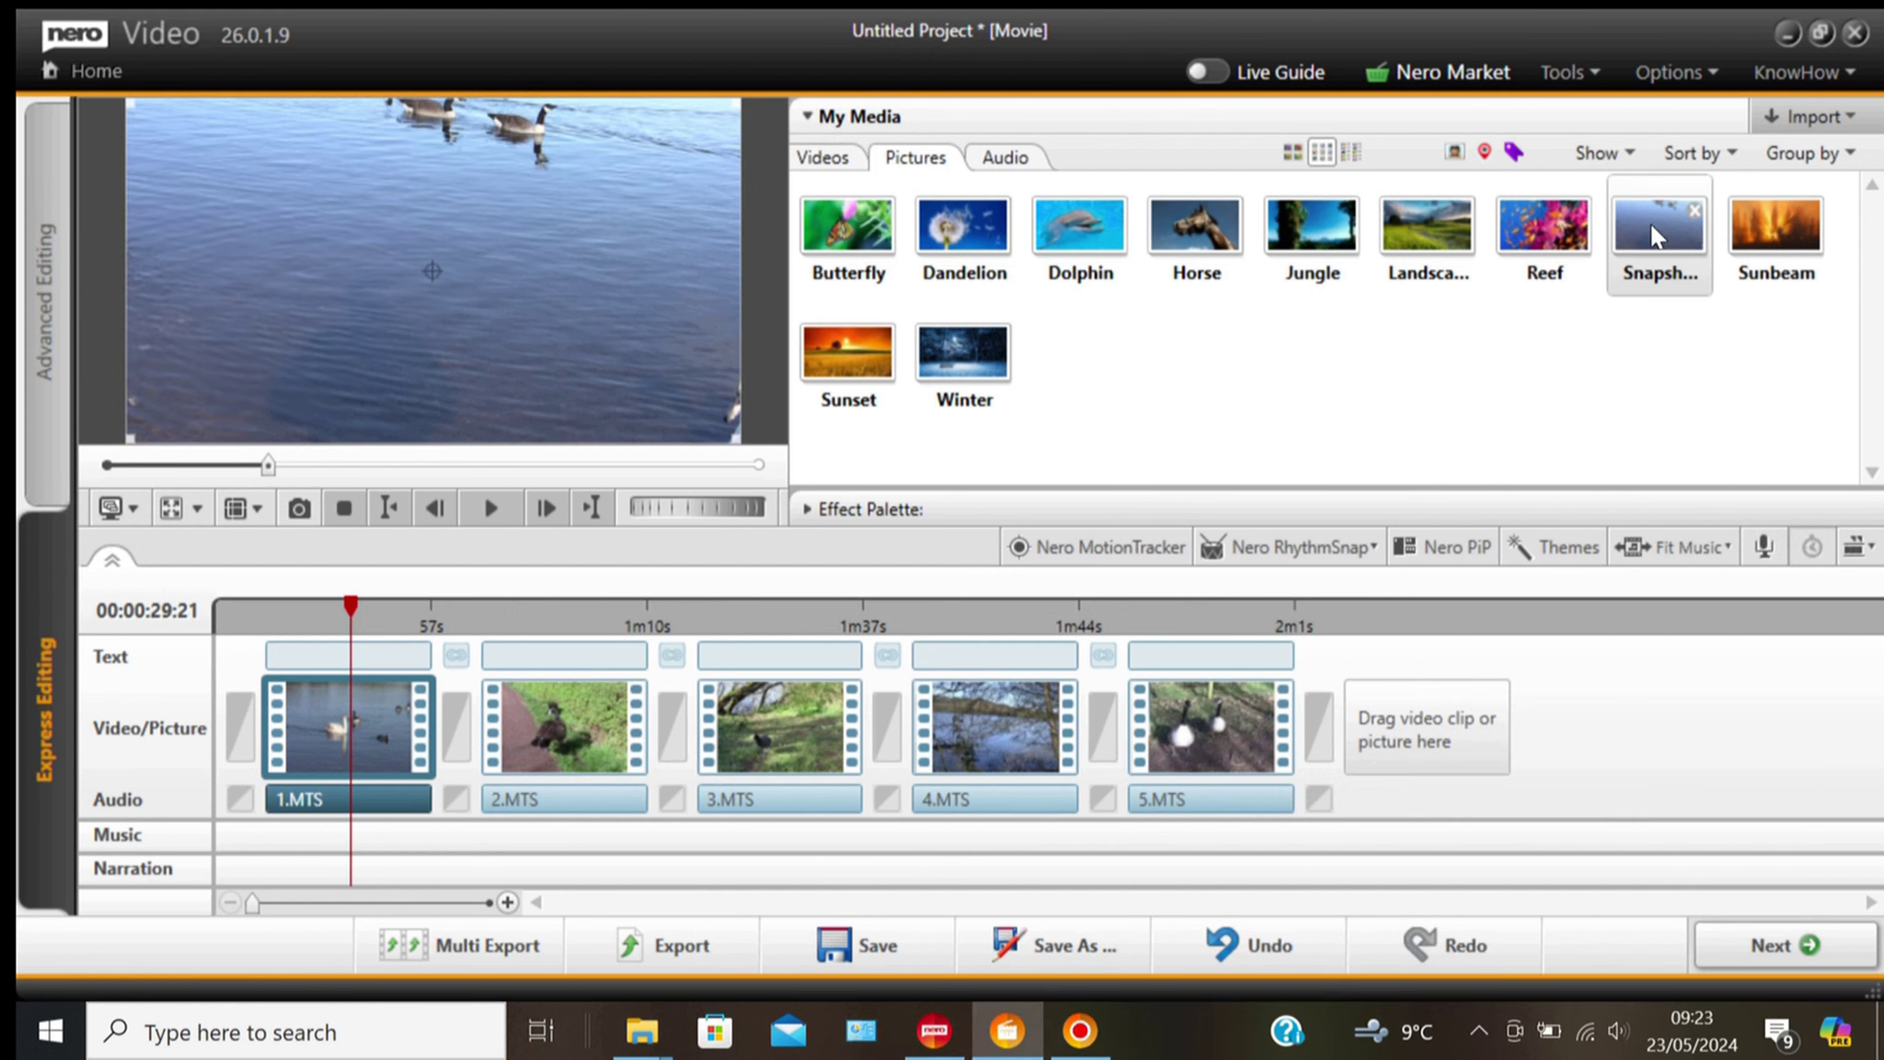
left_click_drag(1673, 241, 1411, 746)
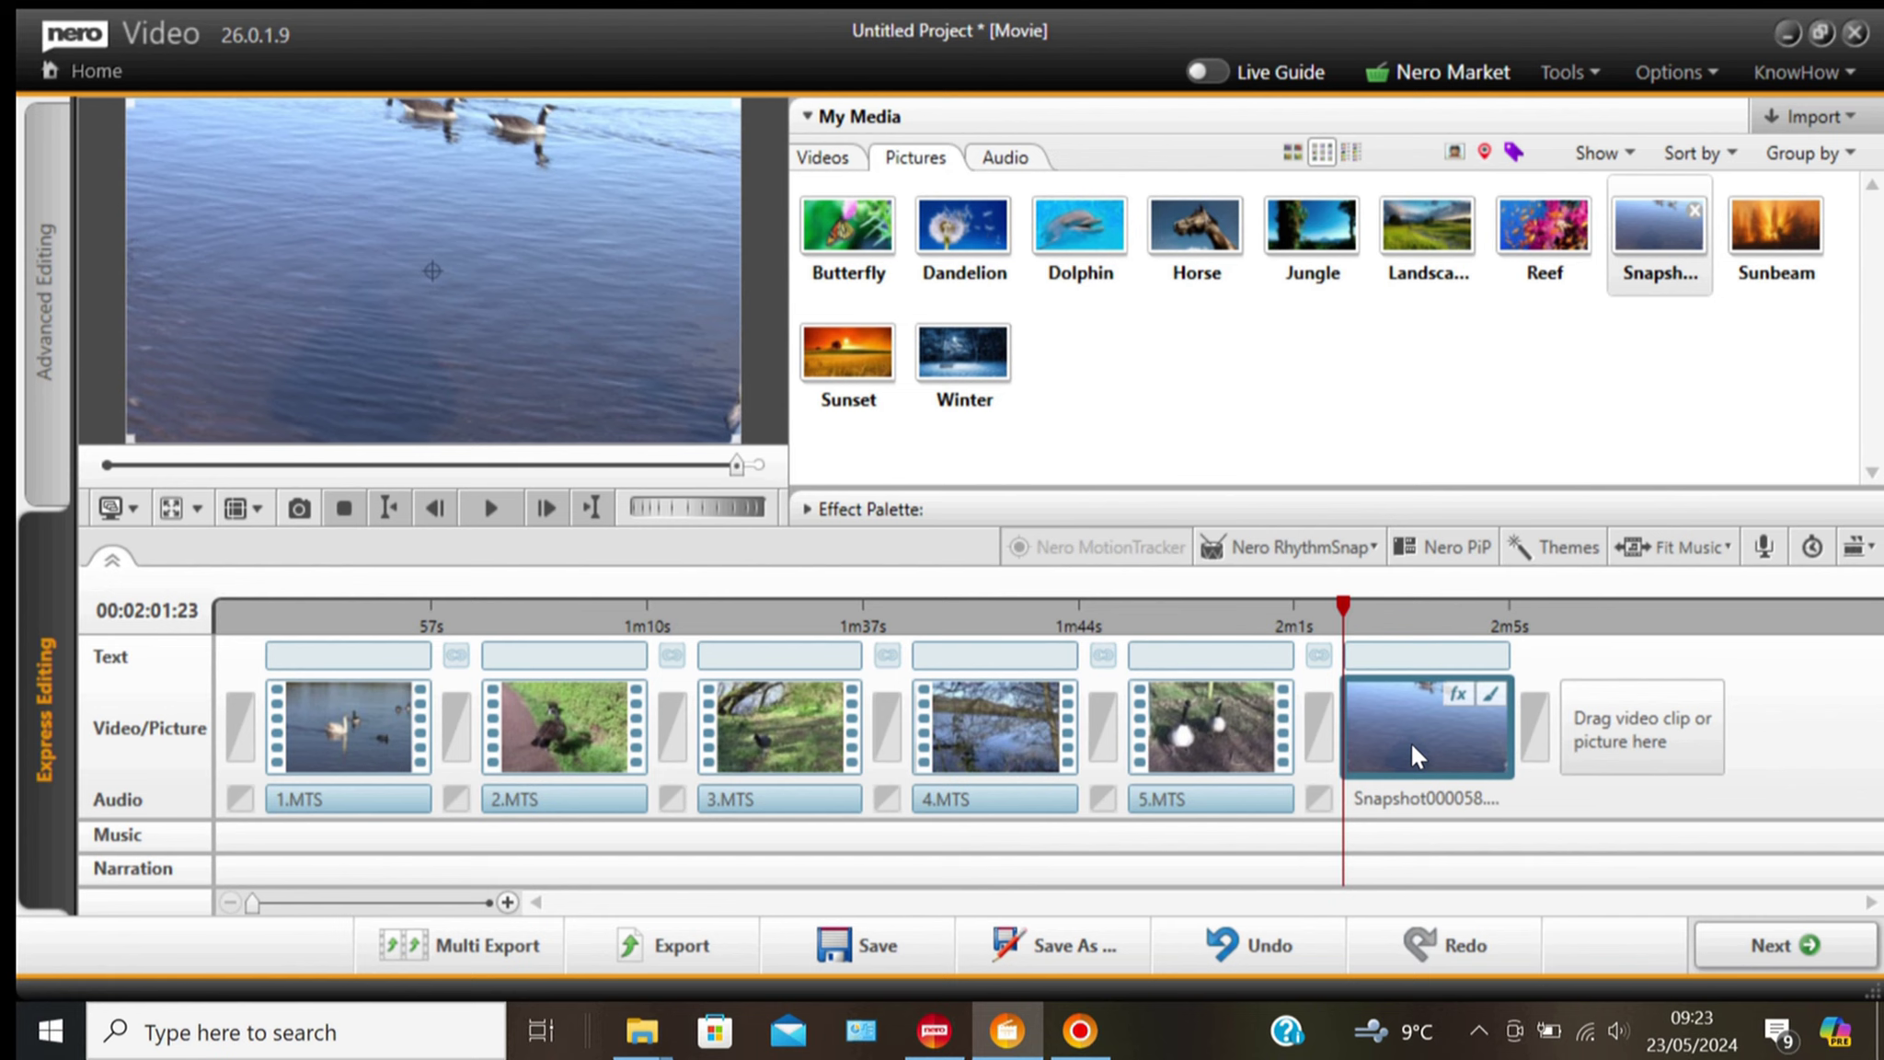
Set the snapshot clip's duration to 9 seconds, then remove it from the track.
right_click(1412, 747)
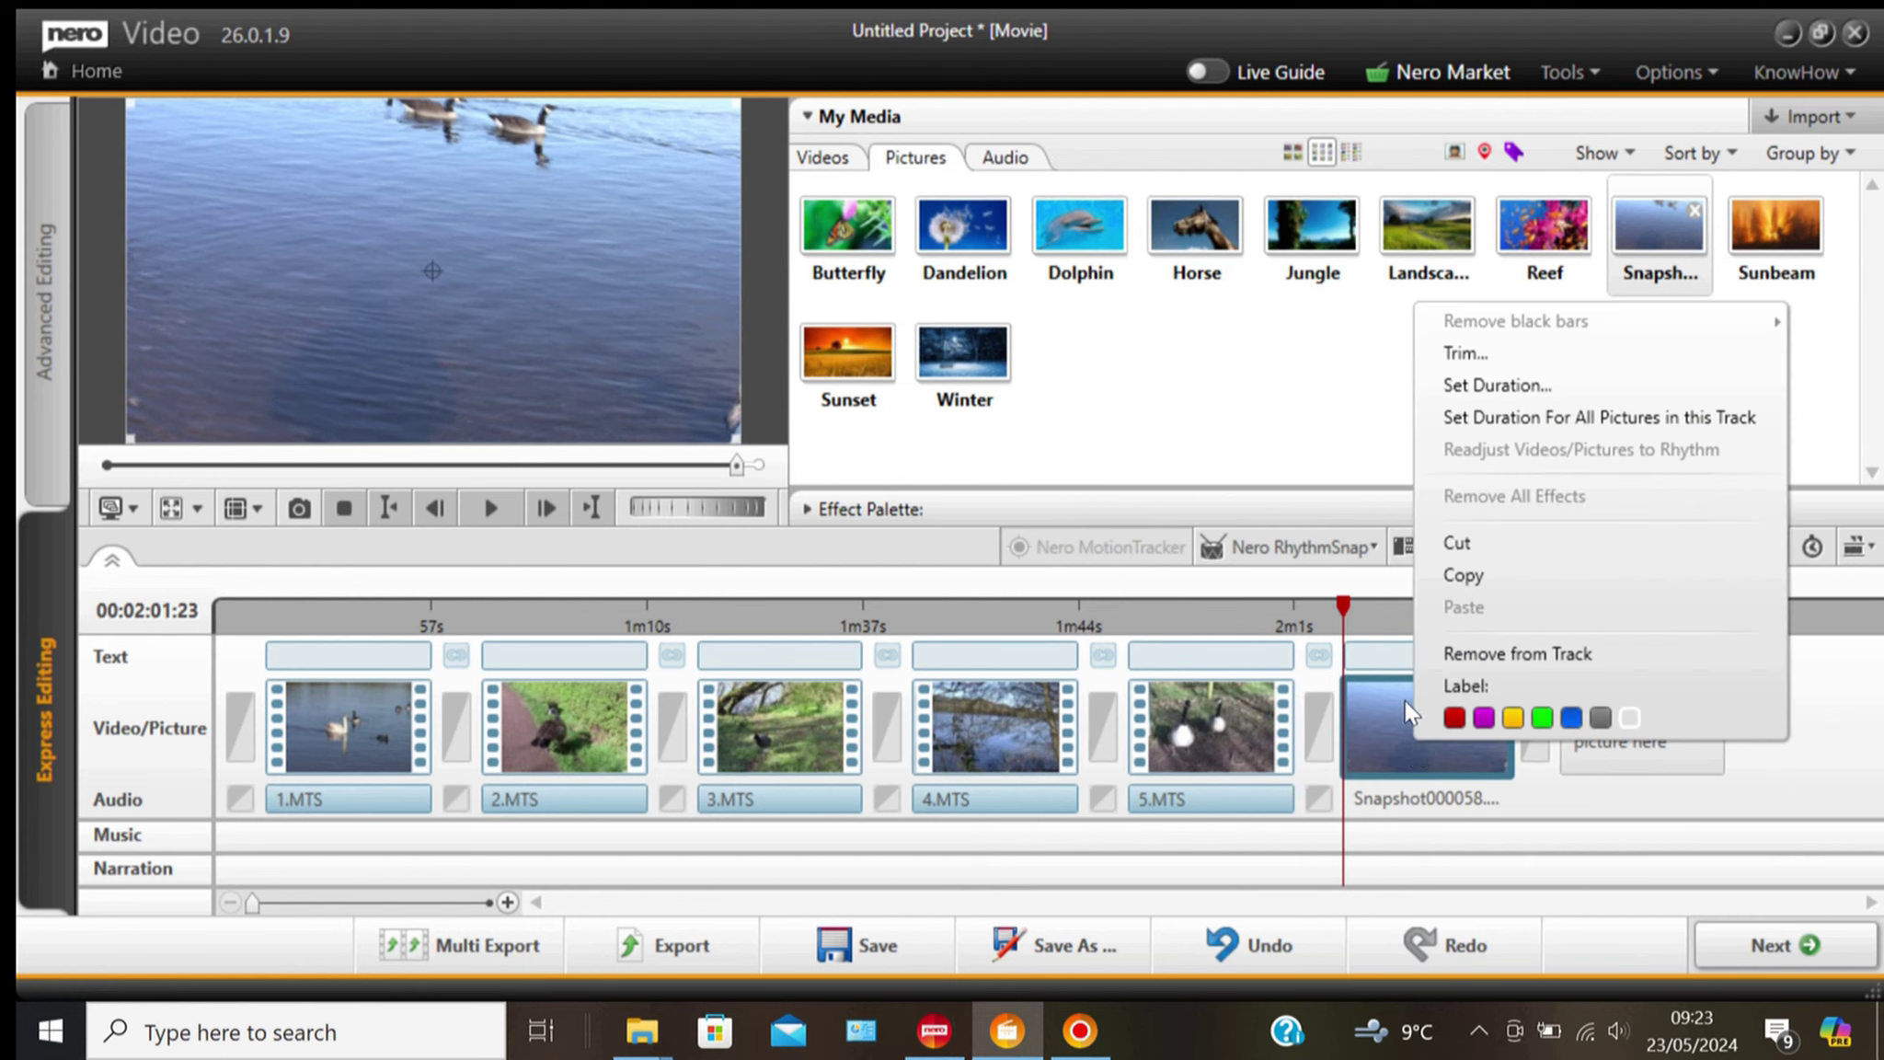
left_click(1467, 384)
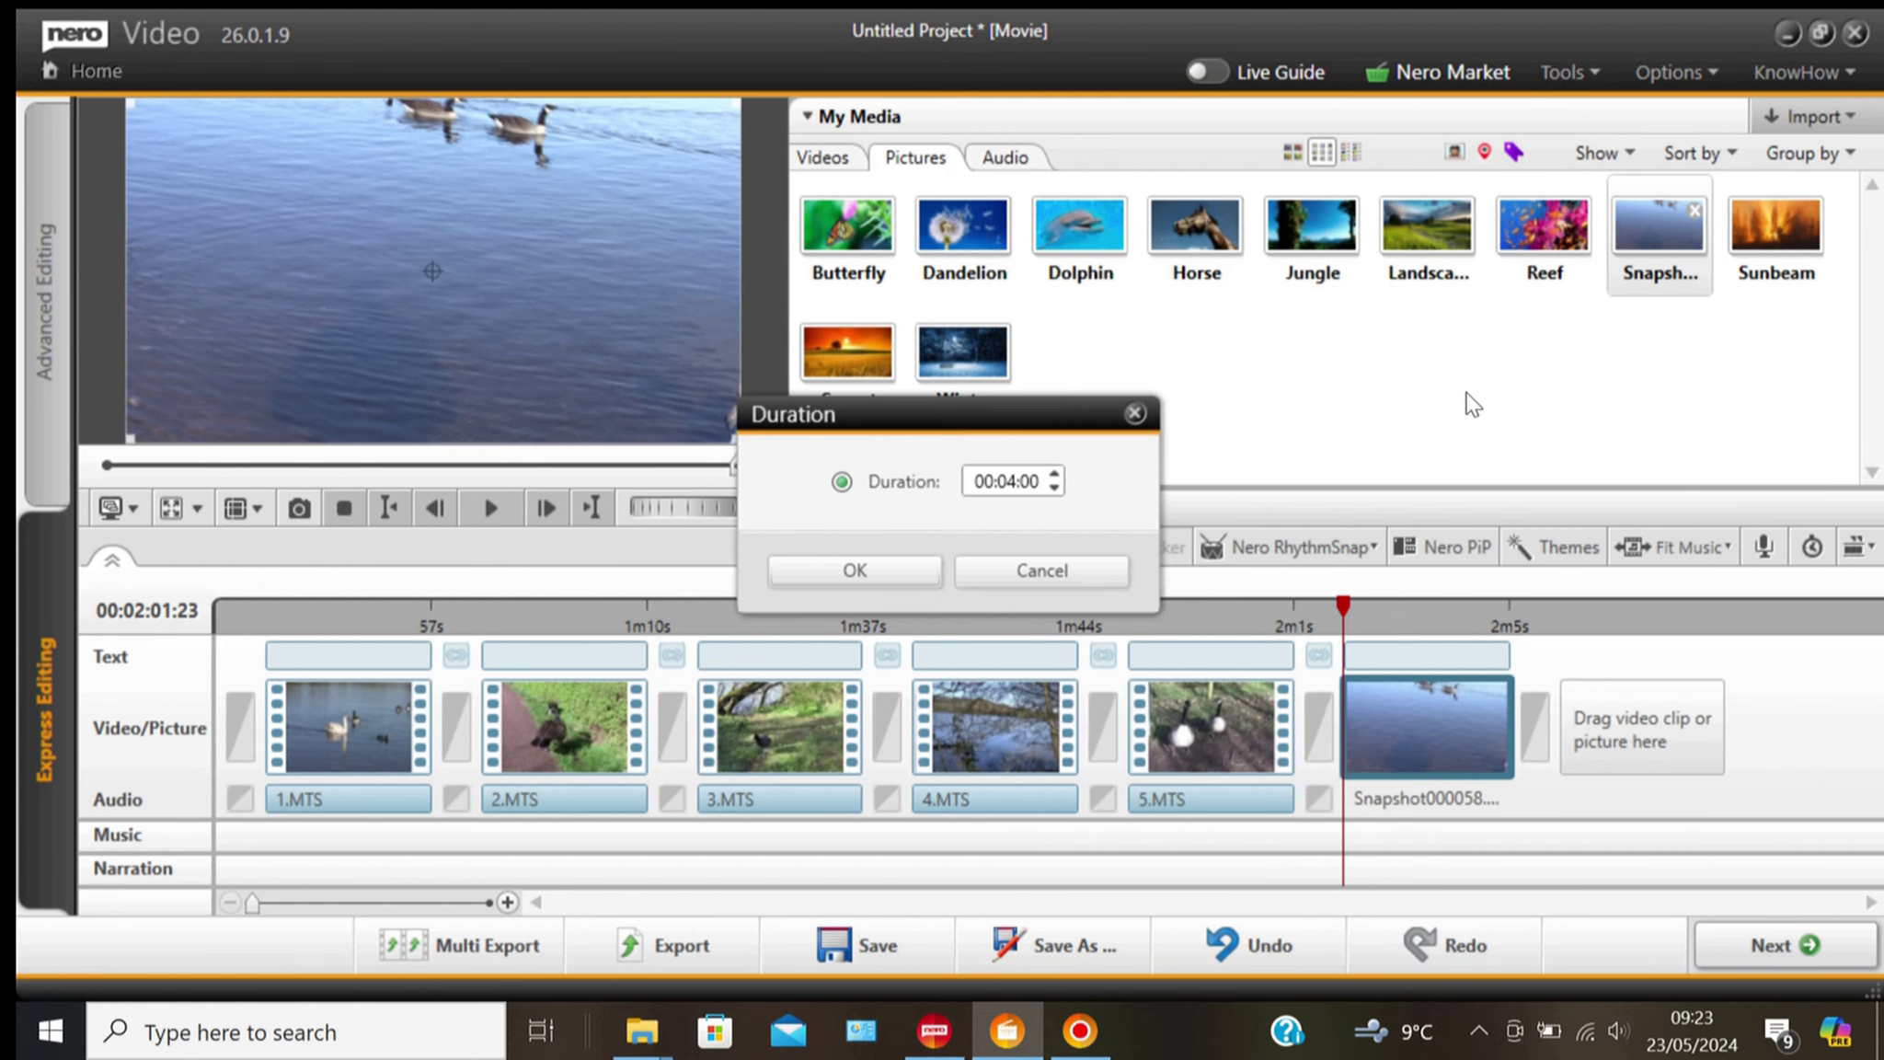
left_click(1015, 482)
key("BackSpace")
type("9")
left_click(909, 563)
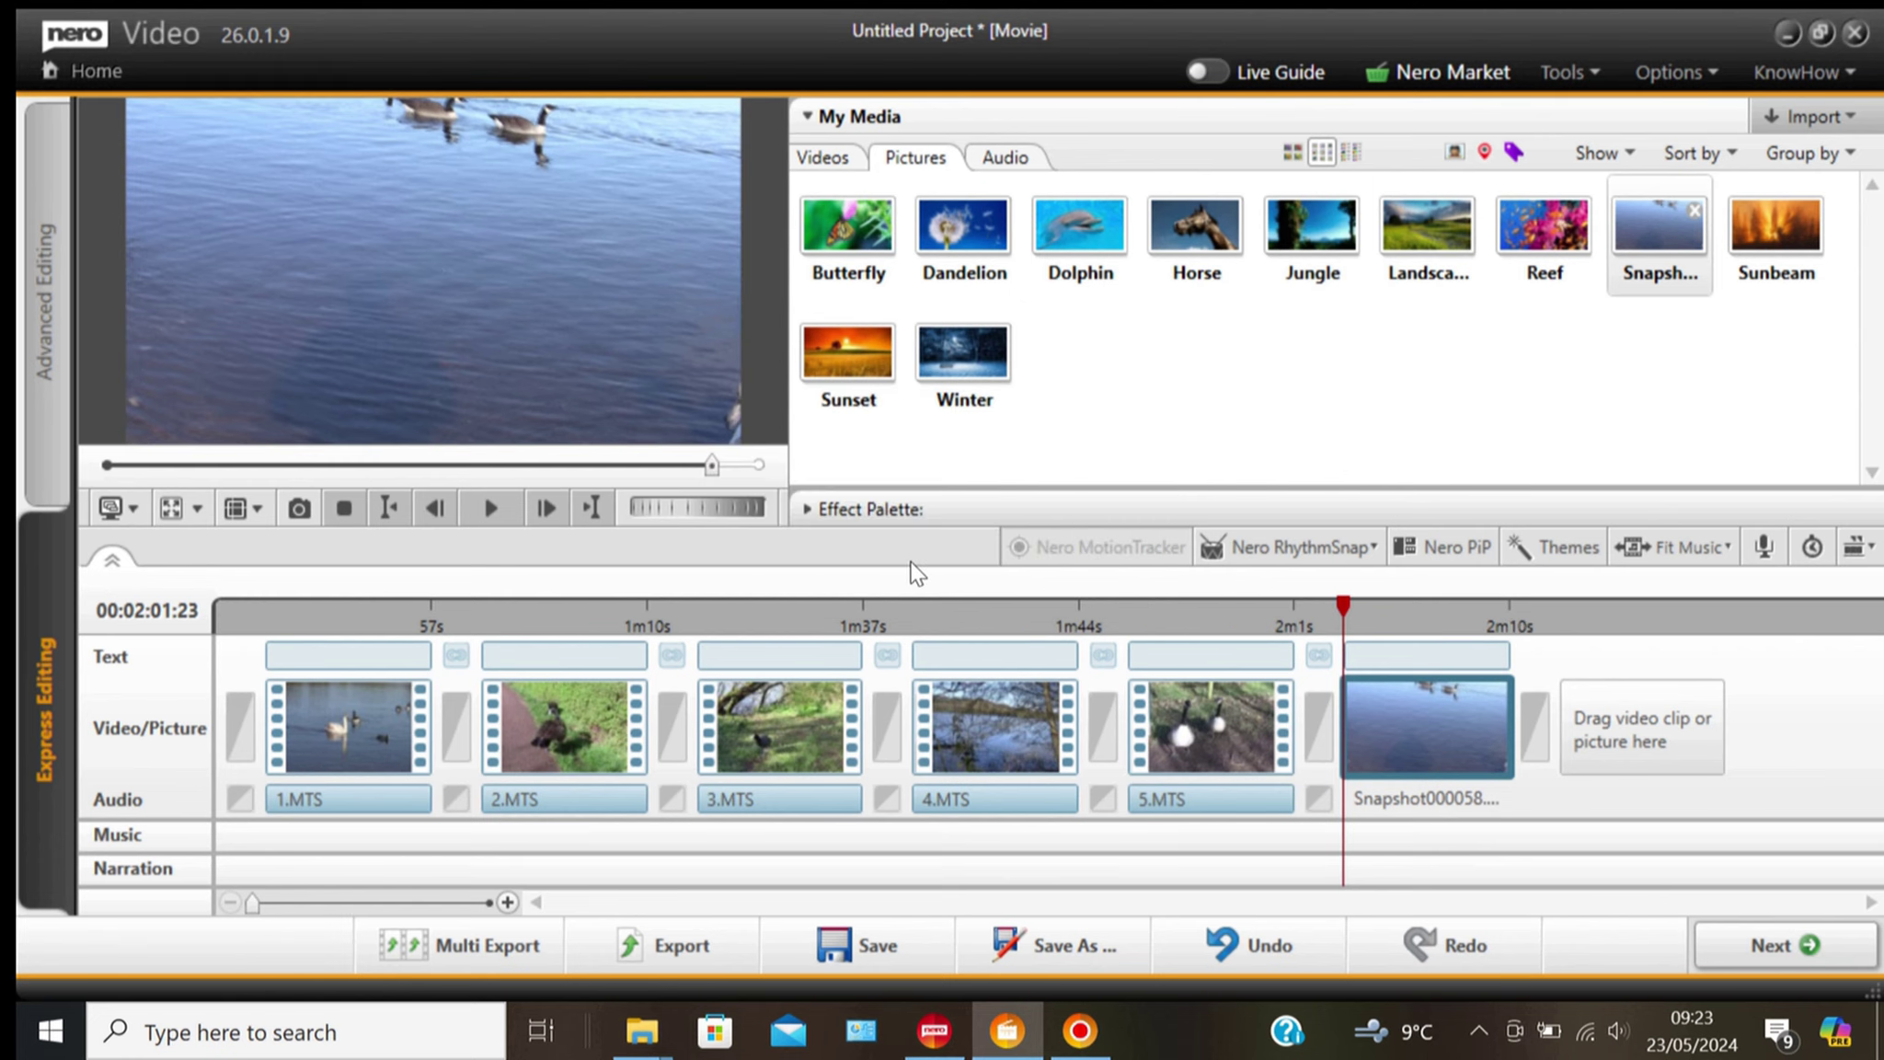
right_click(1425, 738)
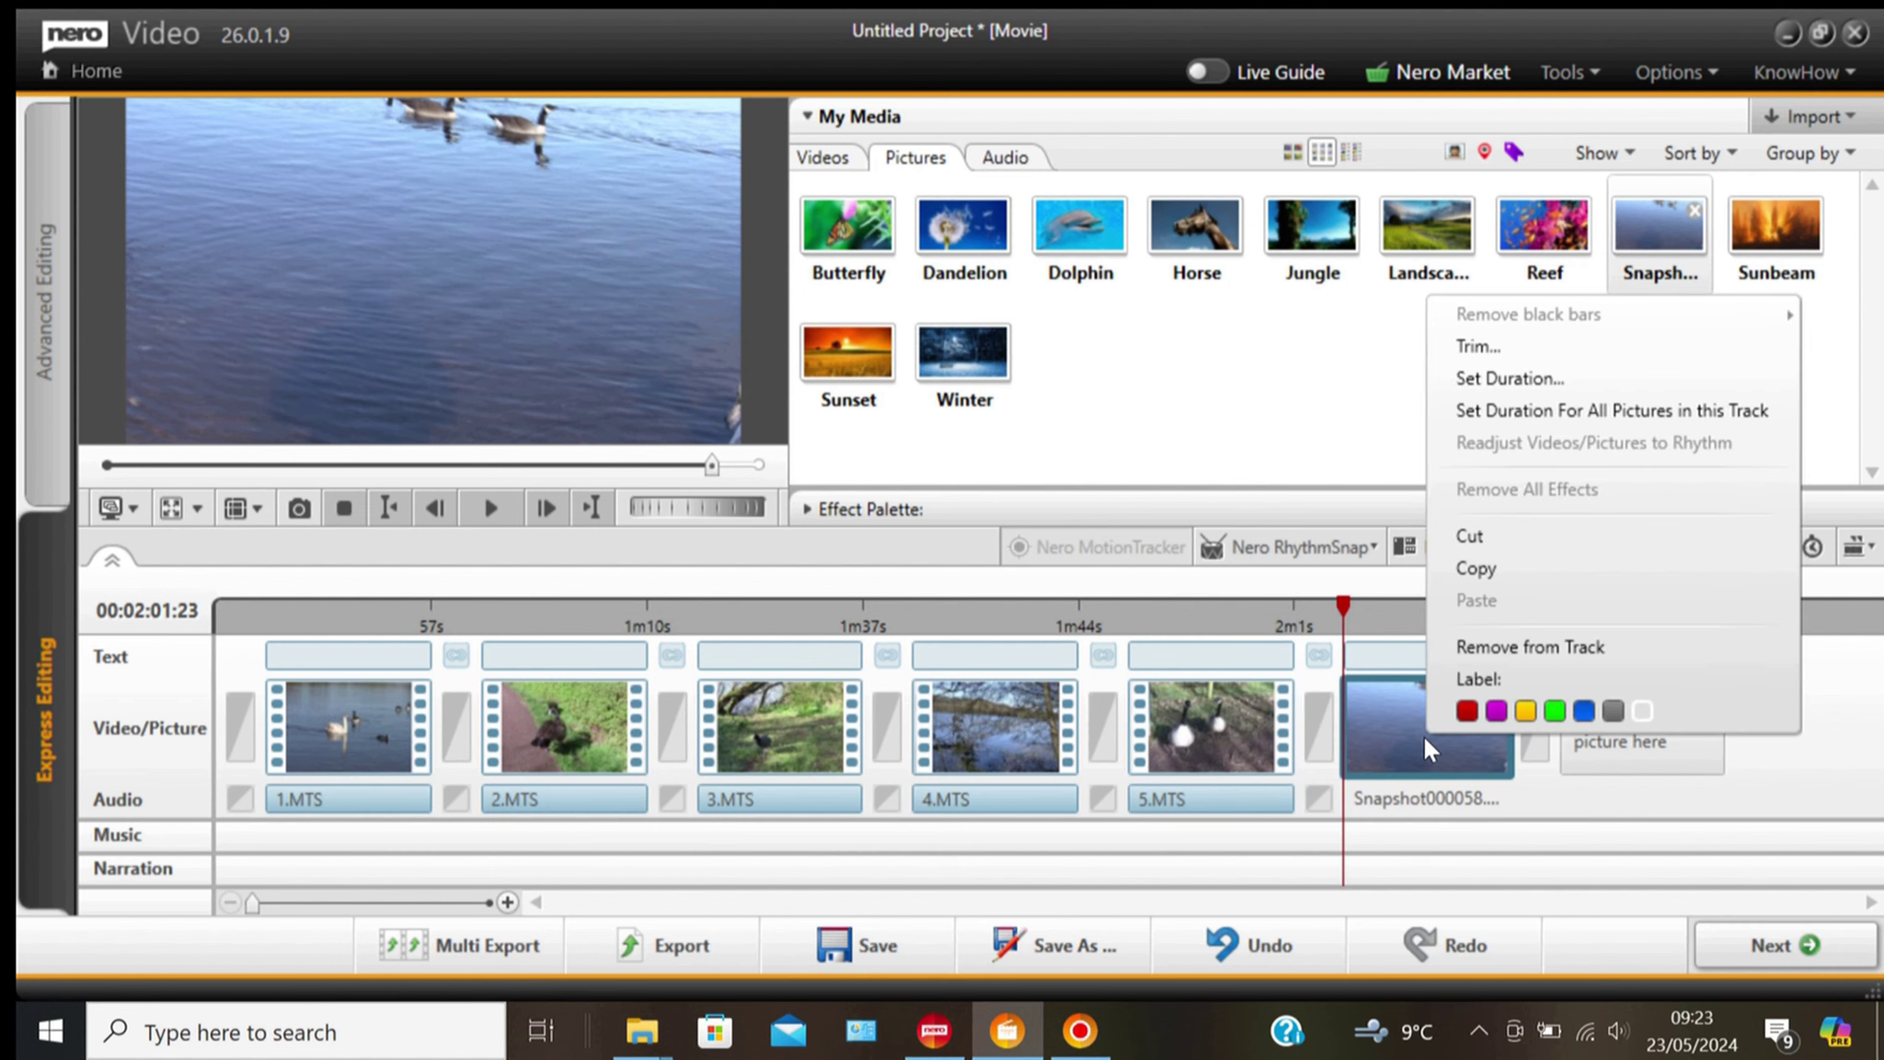
left_click(1480, 646)
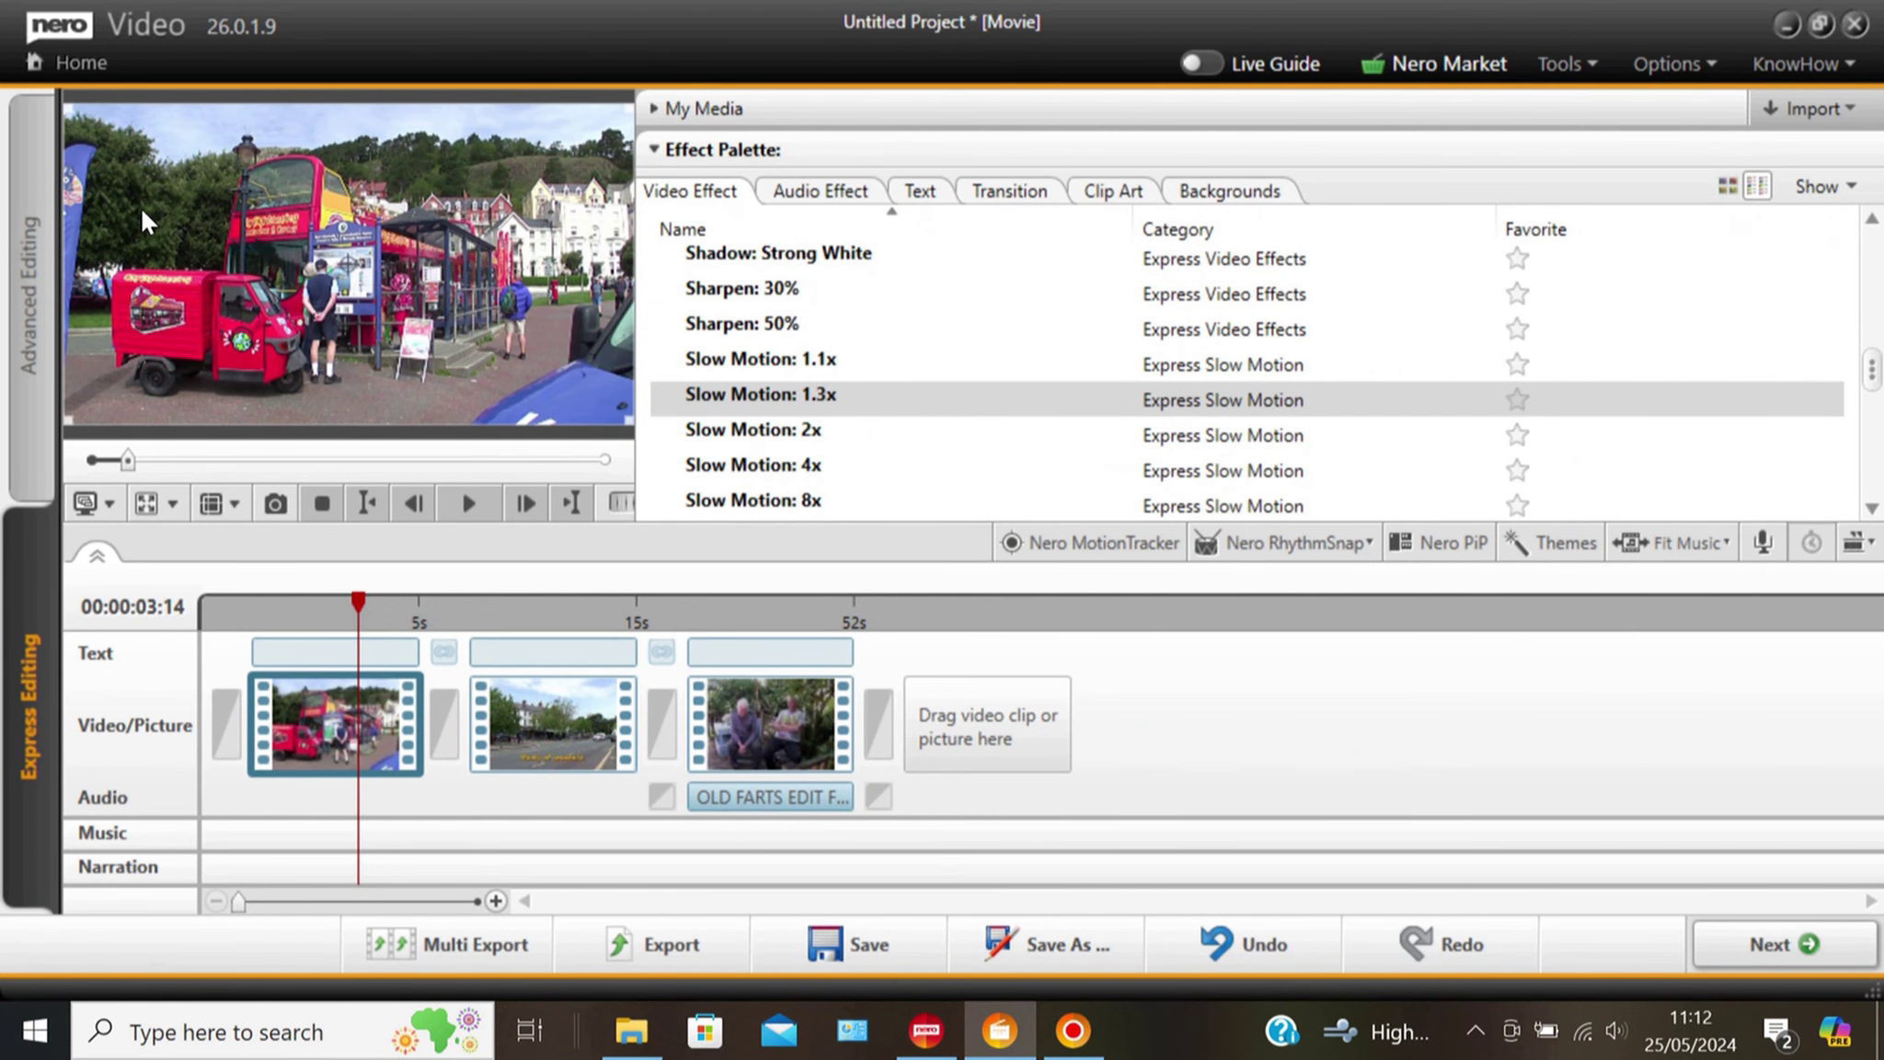
mouse_move(171, 226)
left_mouse_down()
mouse_move(300, 328)
mouse_move(195, 212)
left_mouse_up()
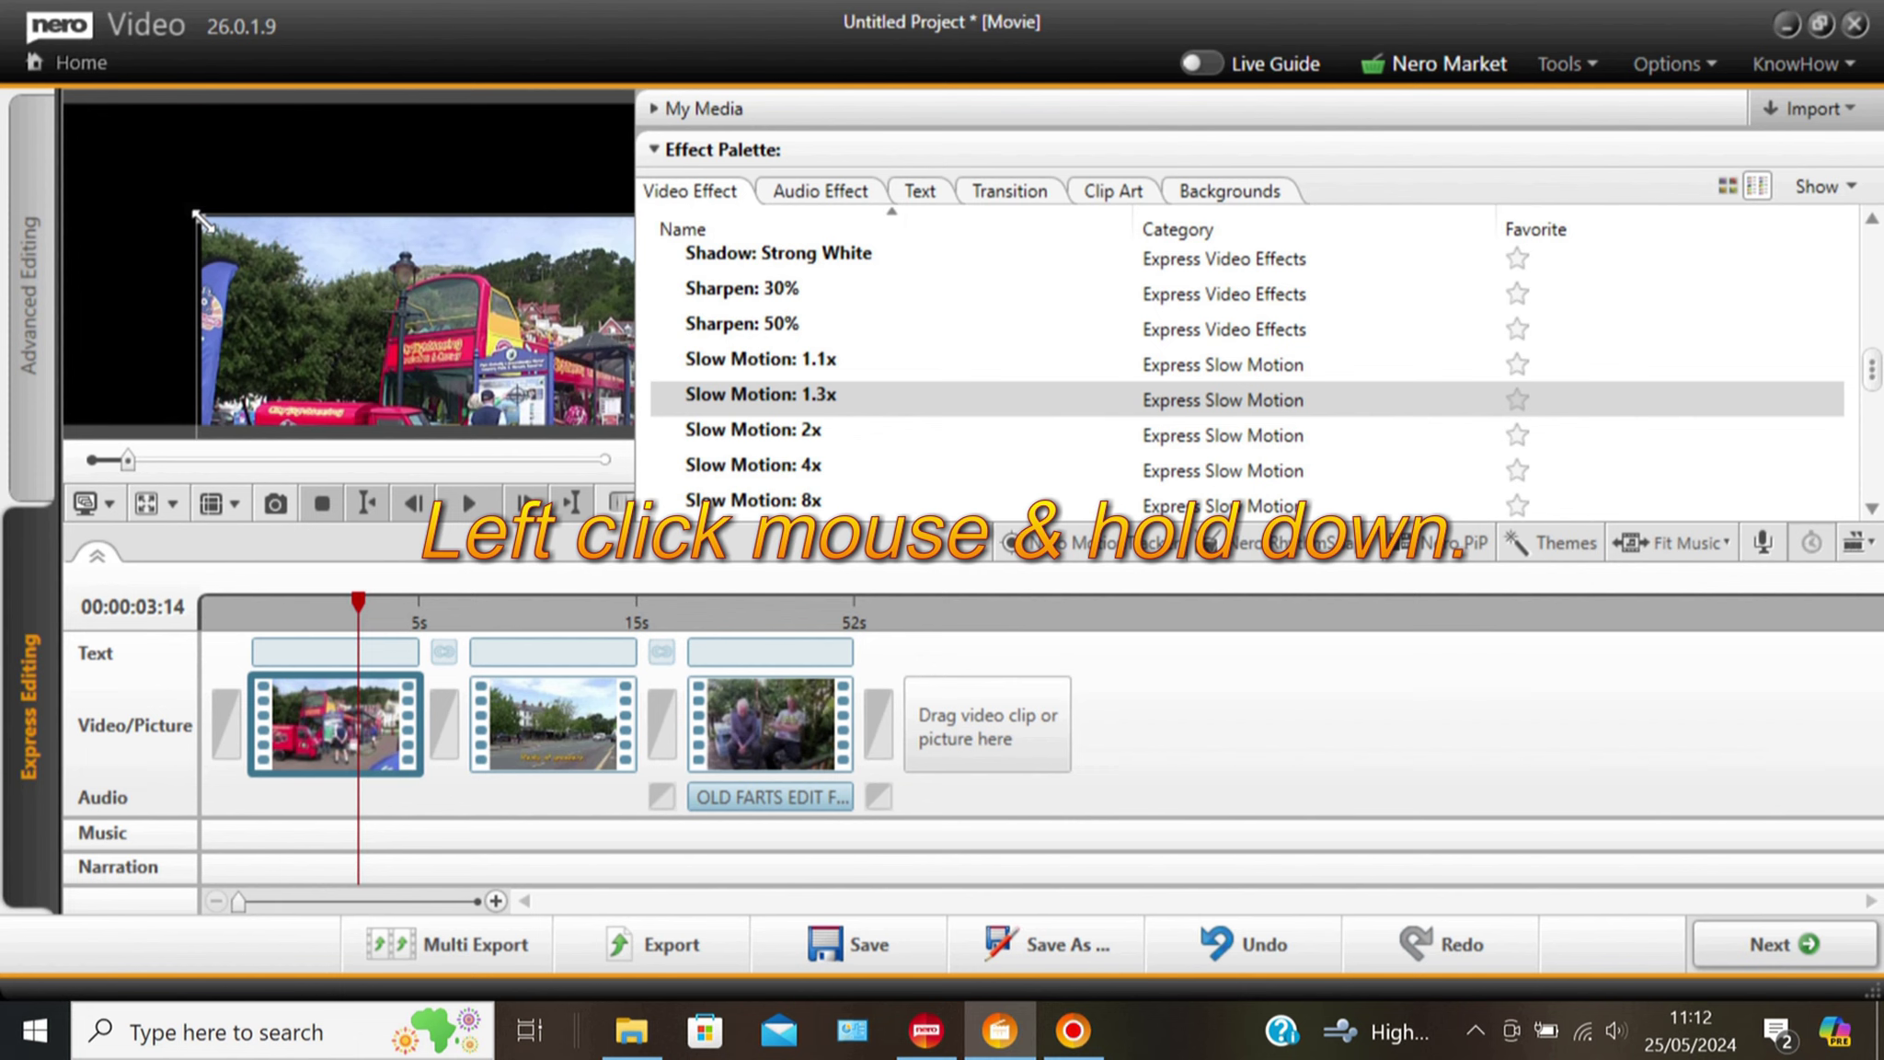
left_click_drag(350, 368, 183, 270)
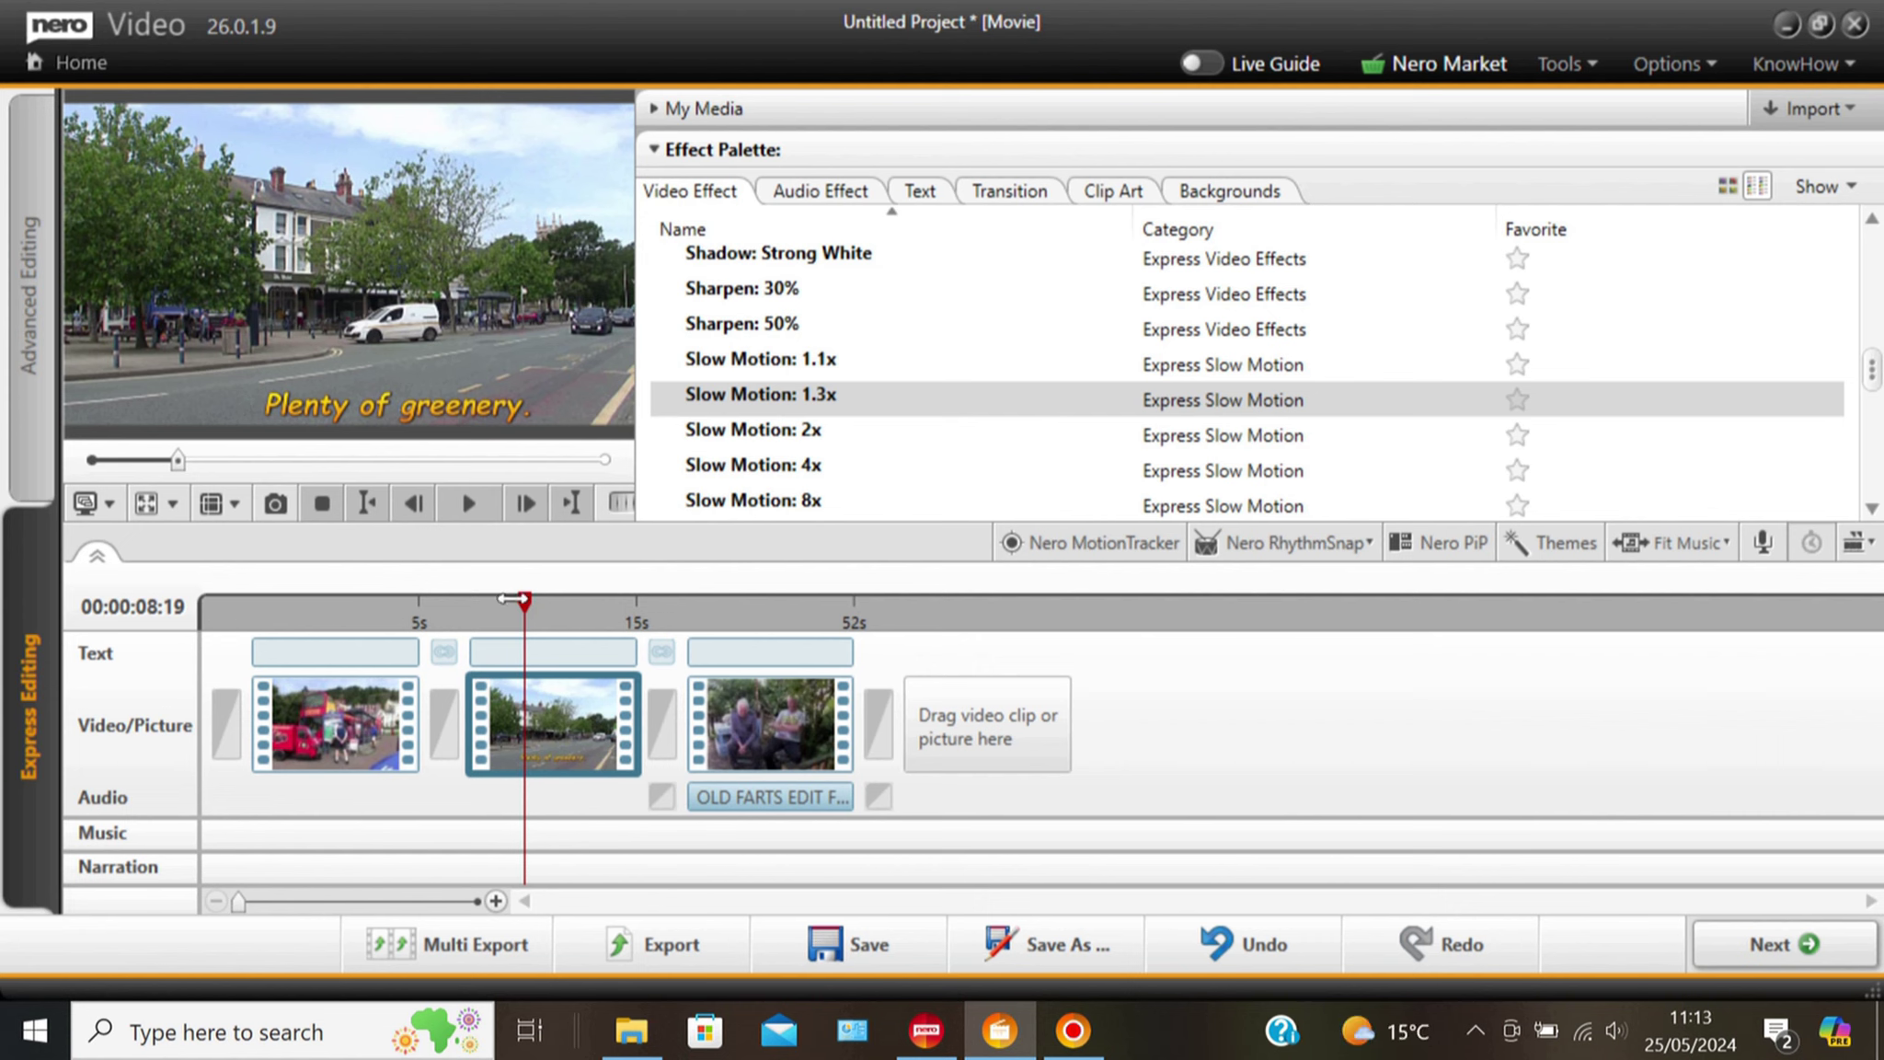
left_click_drag(504, 598, 451, 599)
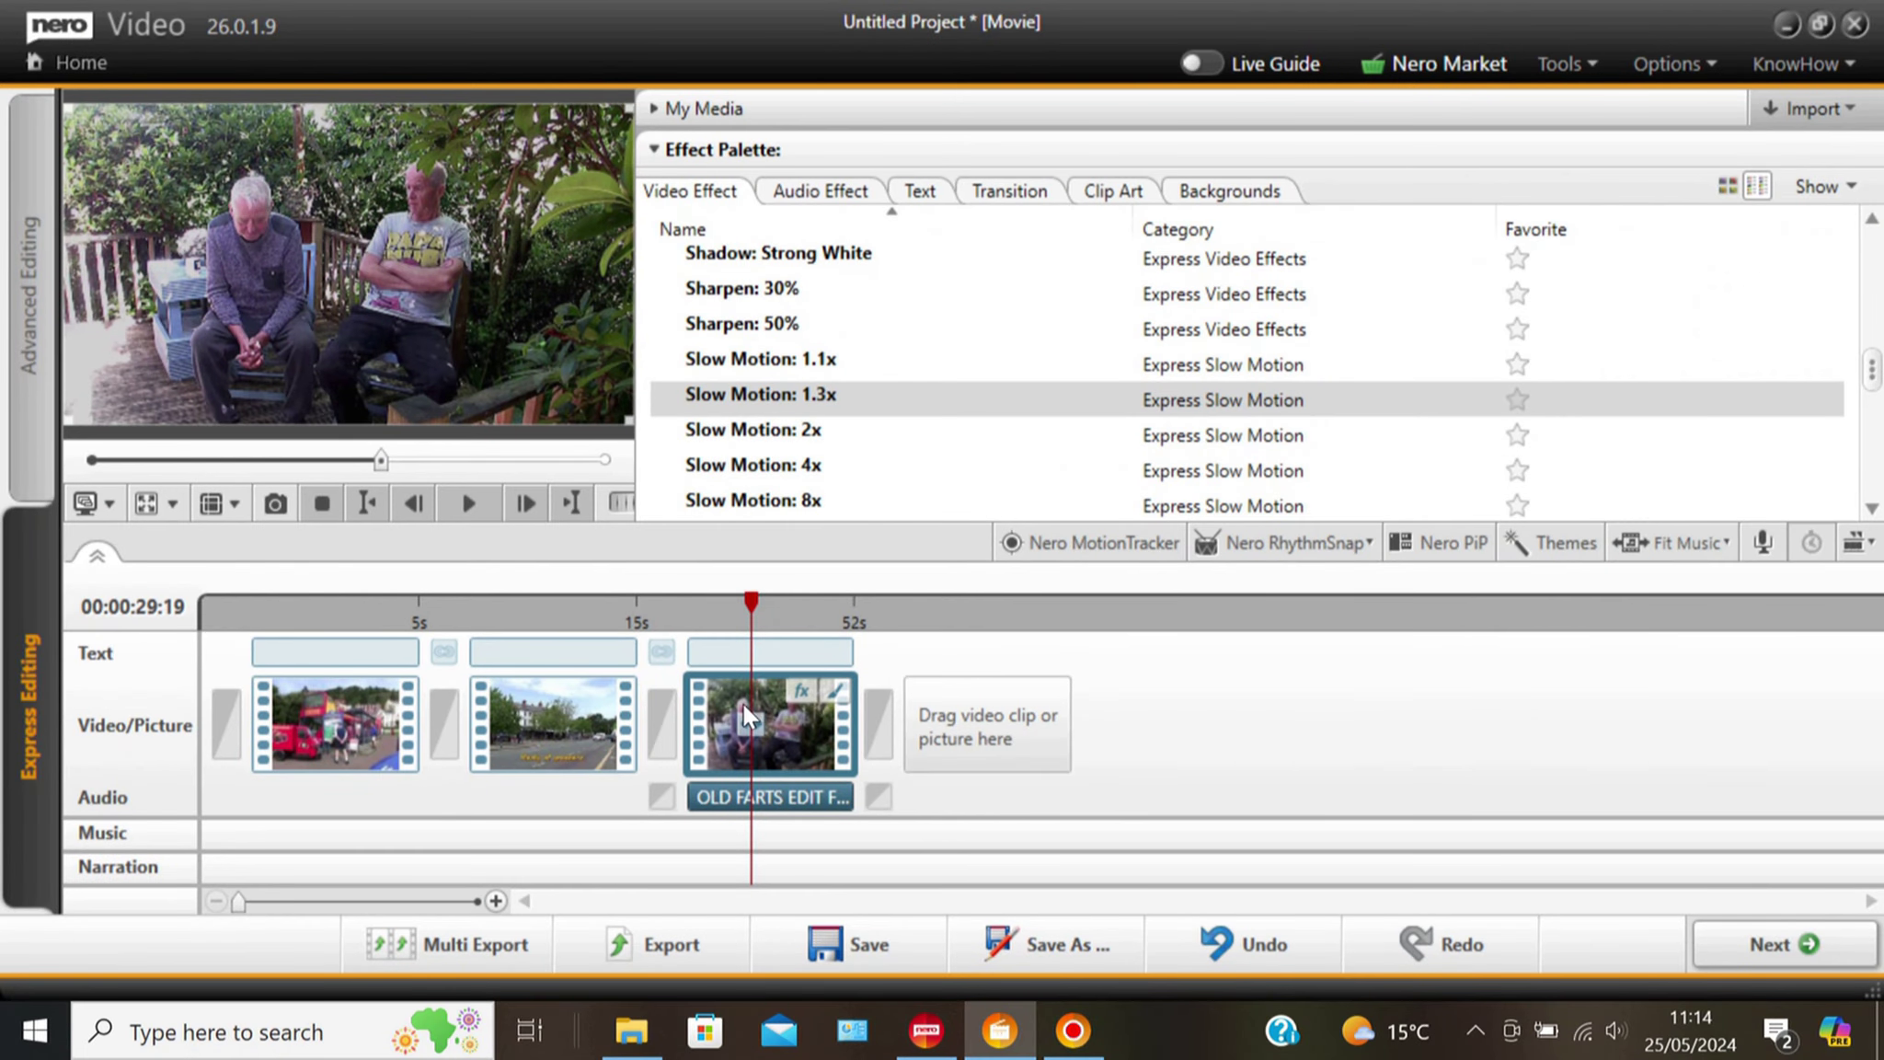
Paste a copy of clip 3, split it at 37 s, and zoom onto the man in grey.
key("ctrl+v")
left_click(687, 600)
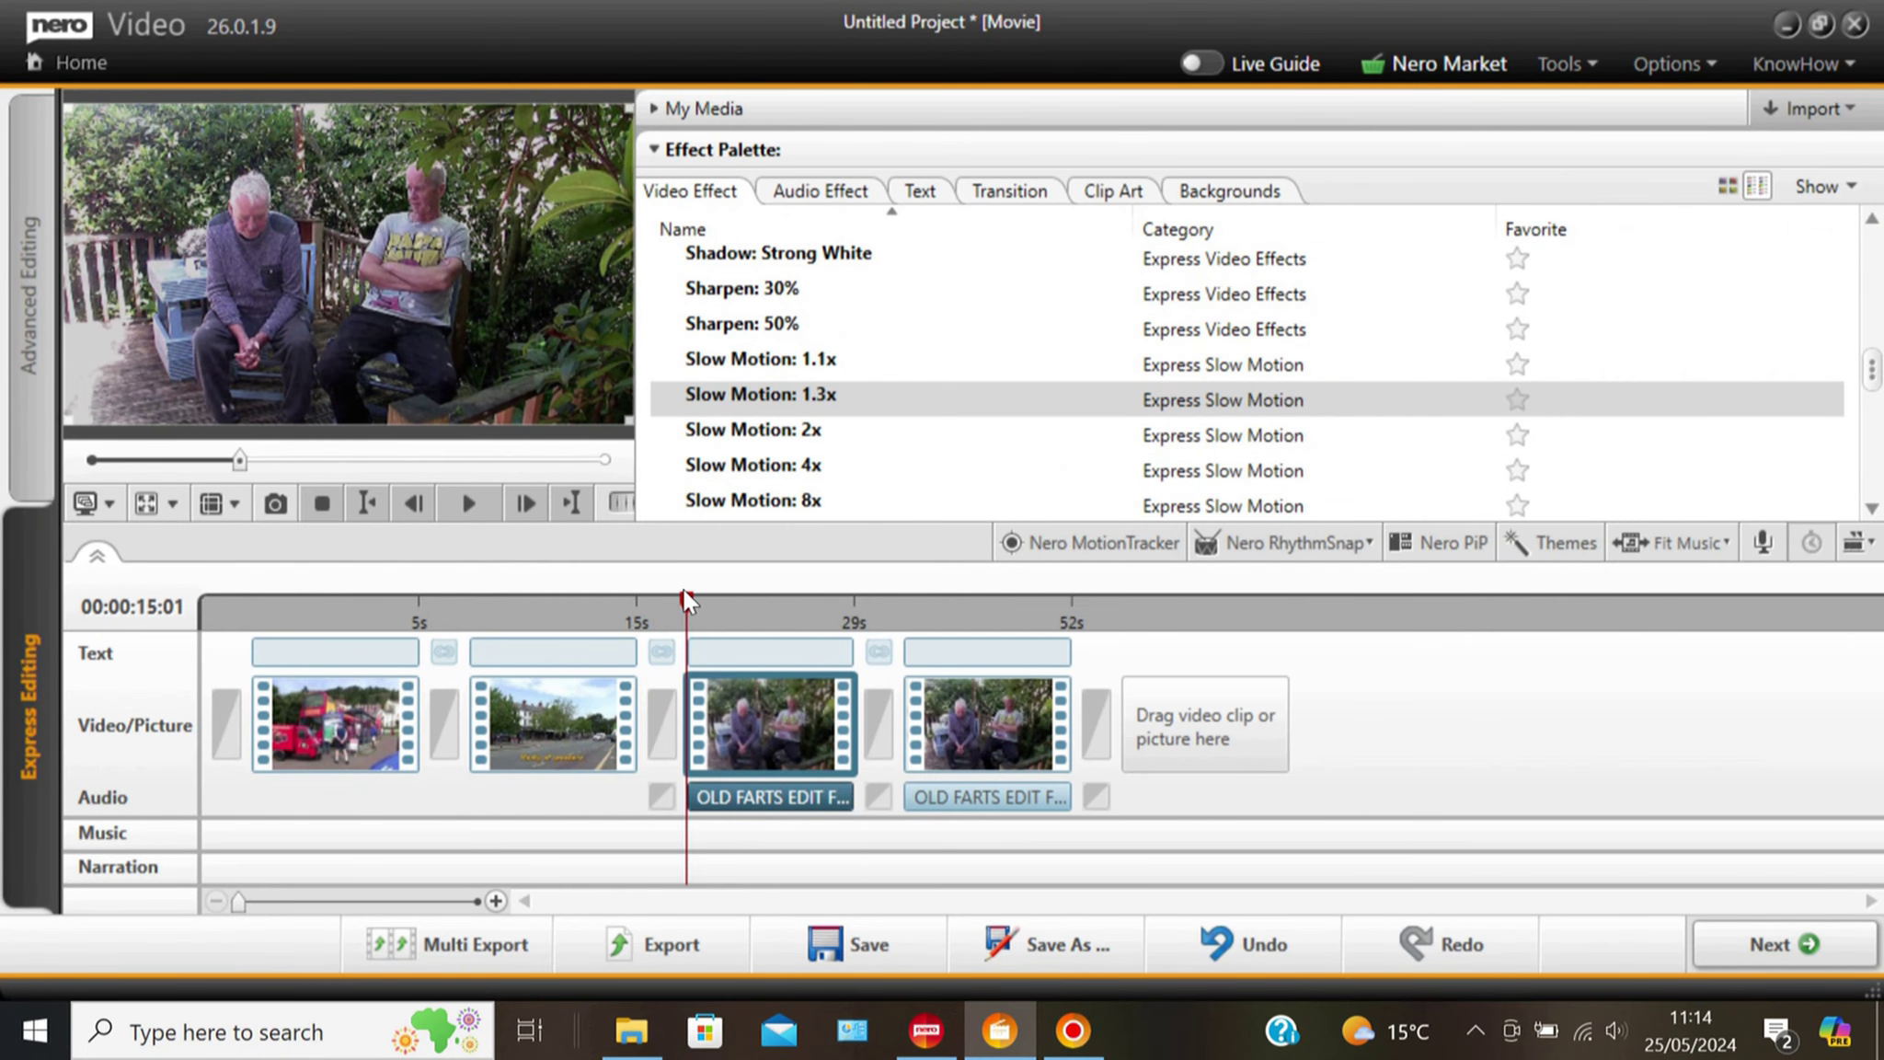
left_click_drag(687, 600, 958, 647)
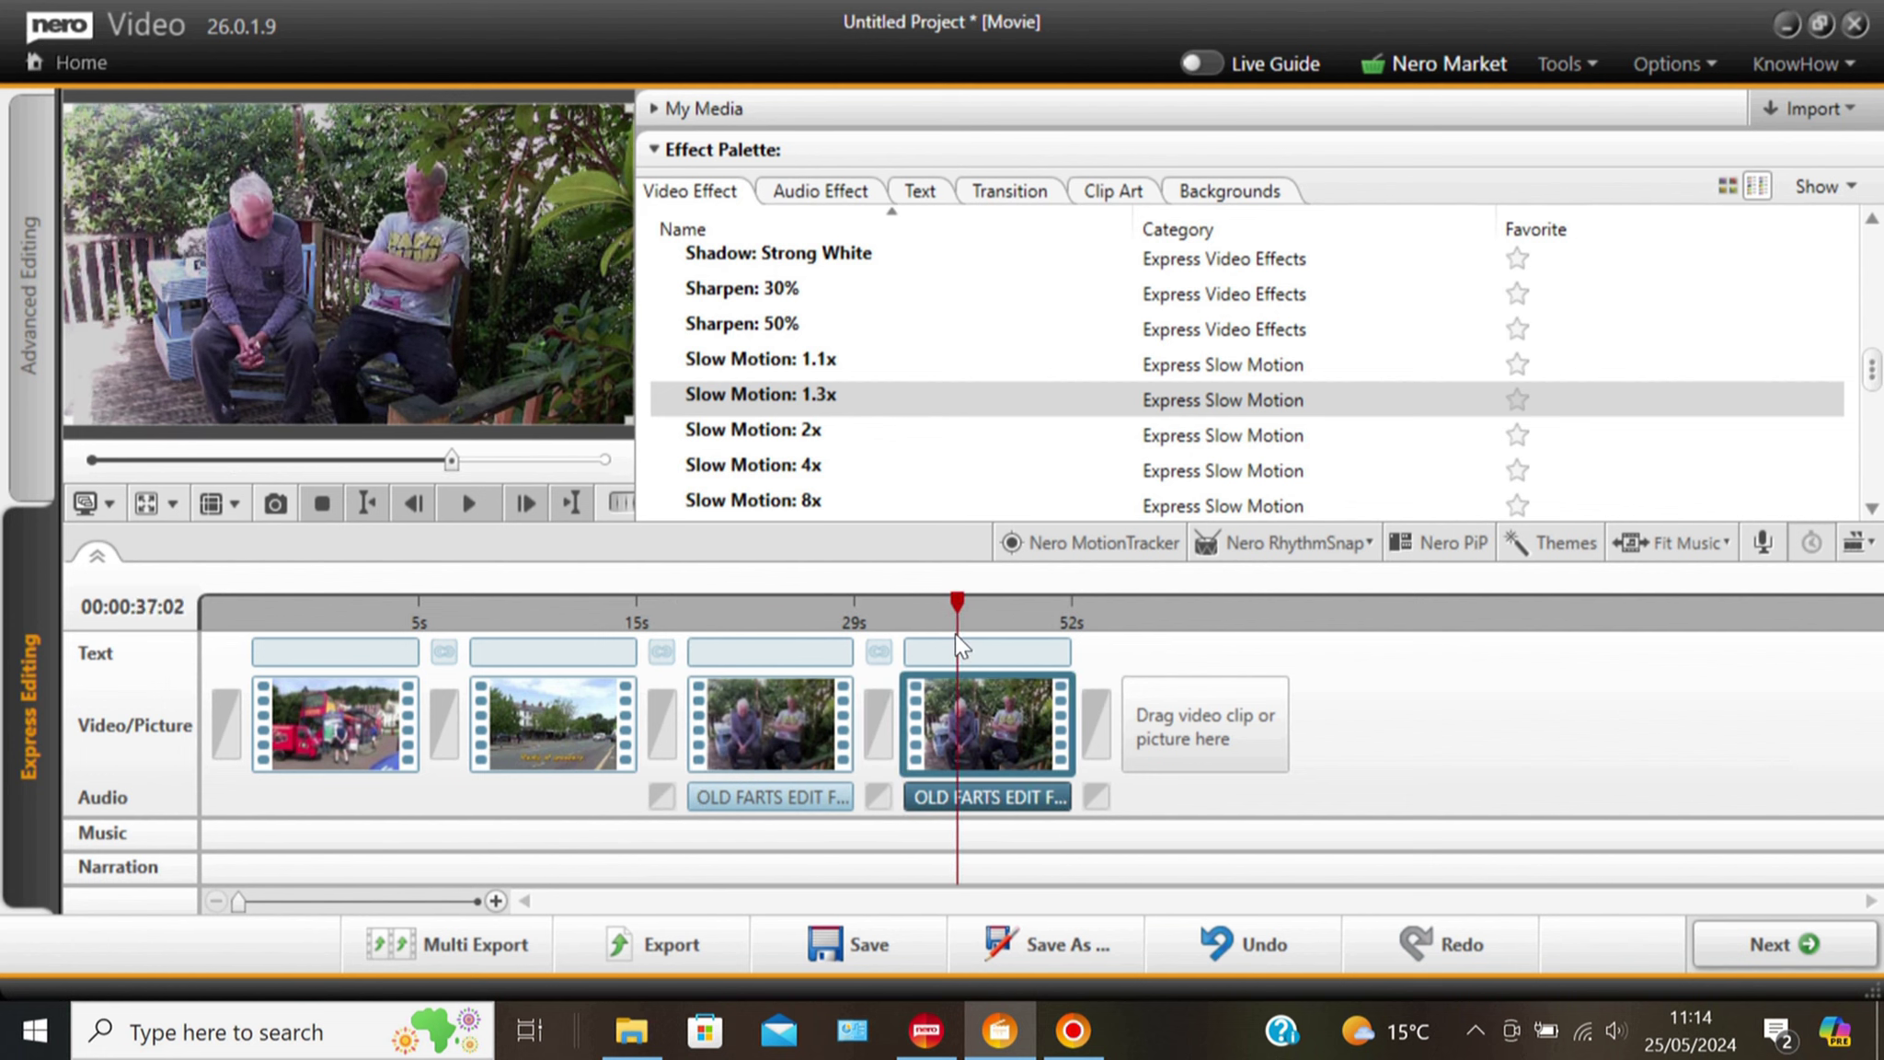
mouse_move(972, 733)
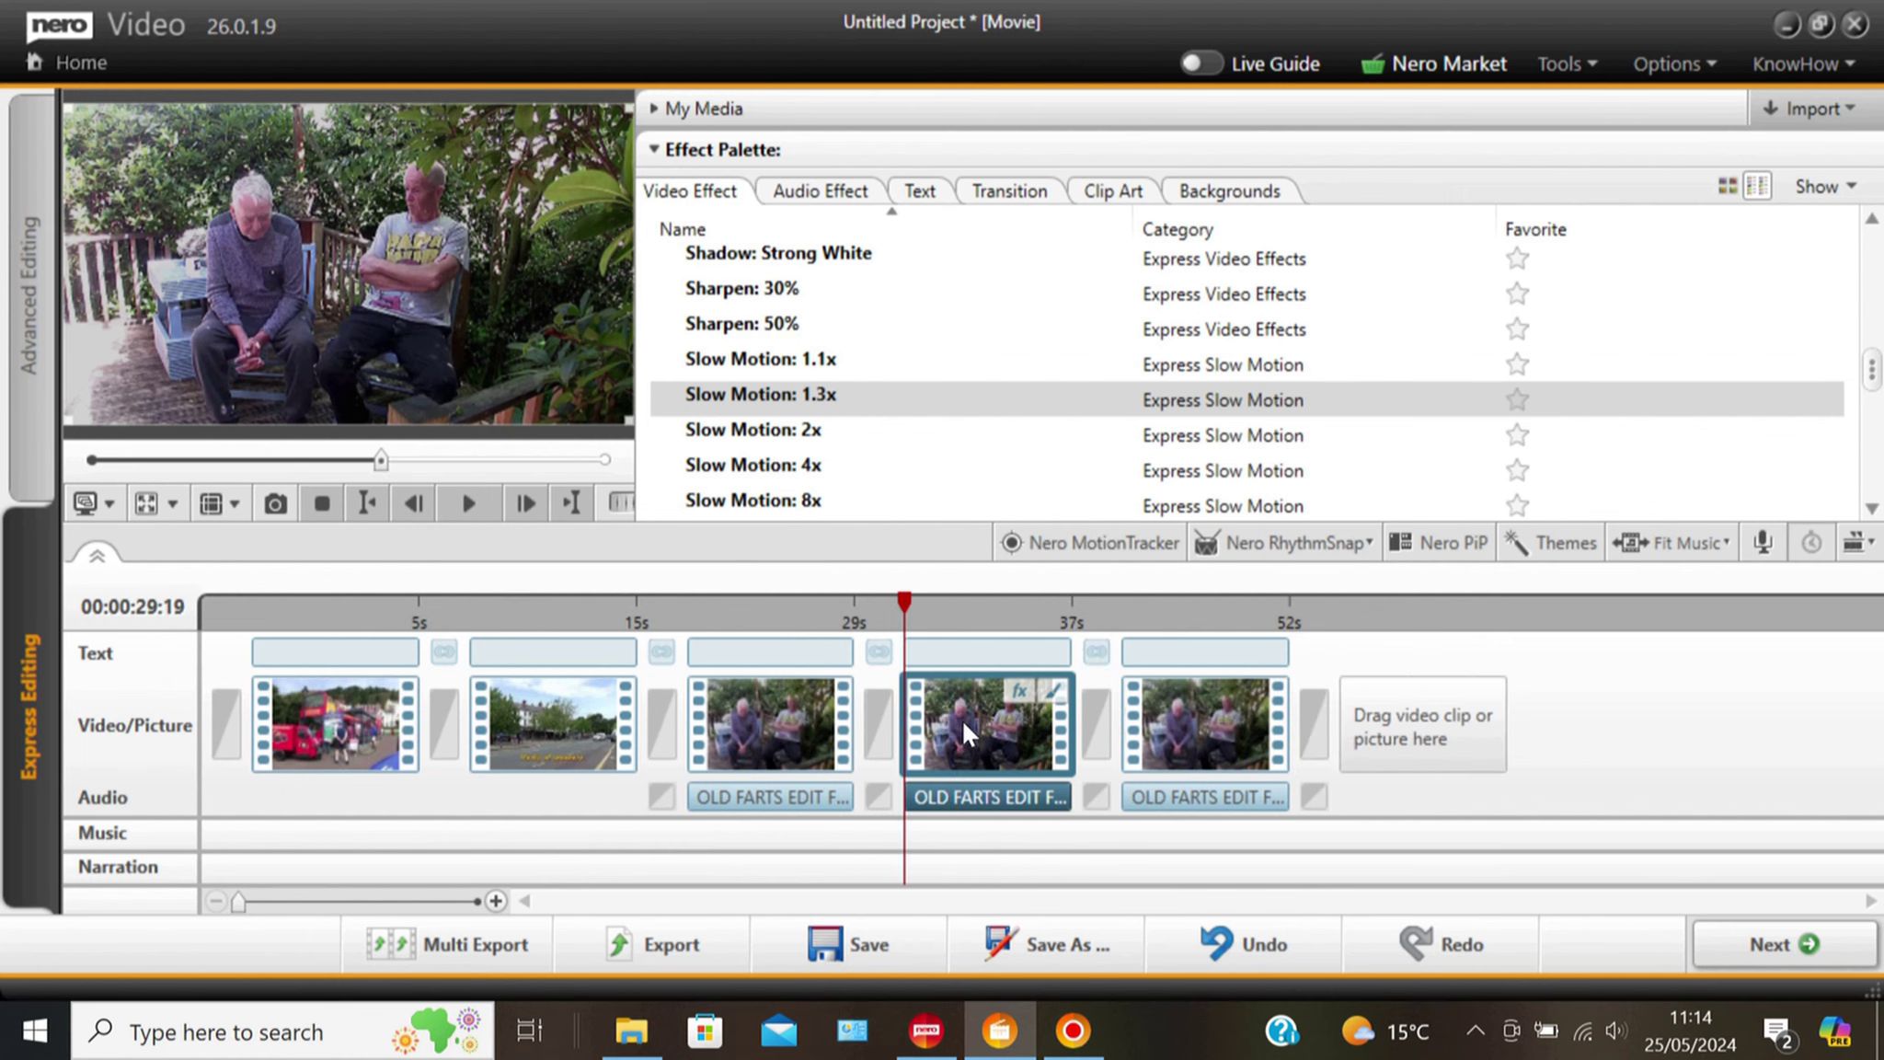
key("ctrl+t")
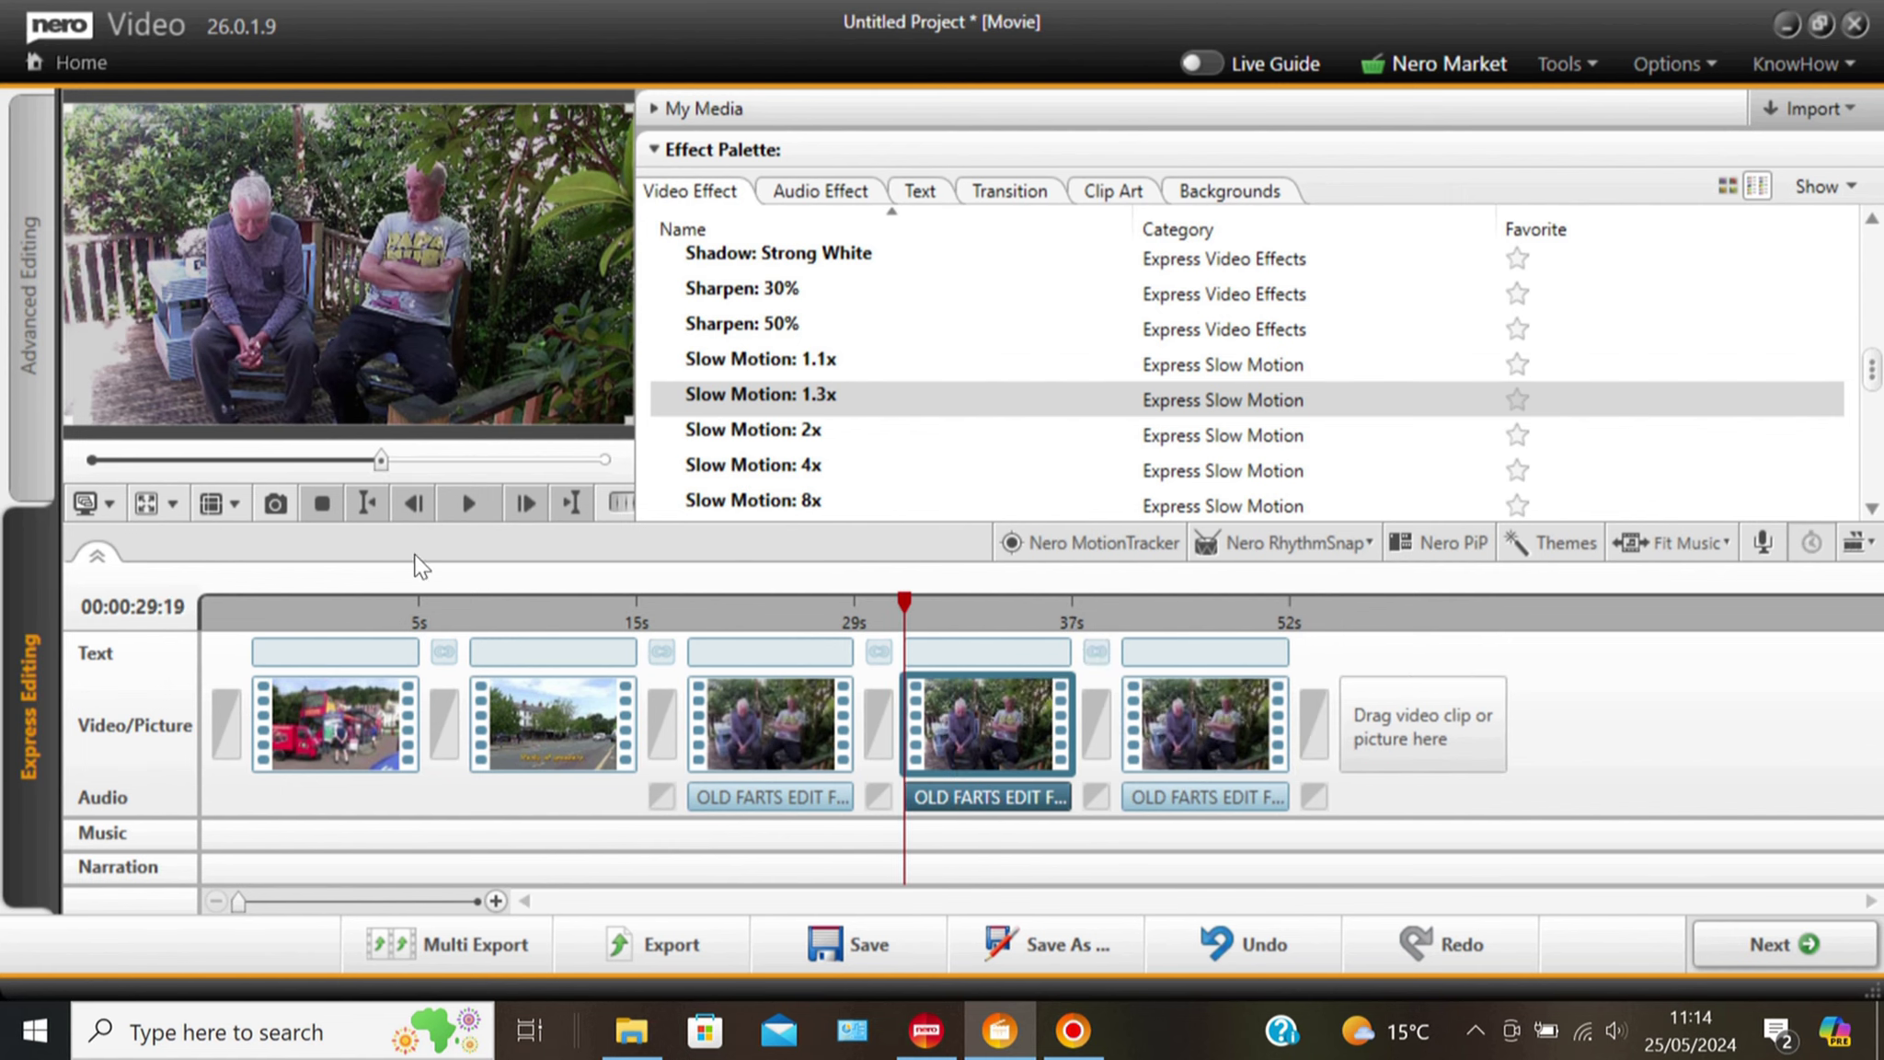
left_click_drag(81, 126, 104, 177)
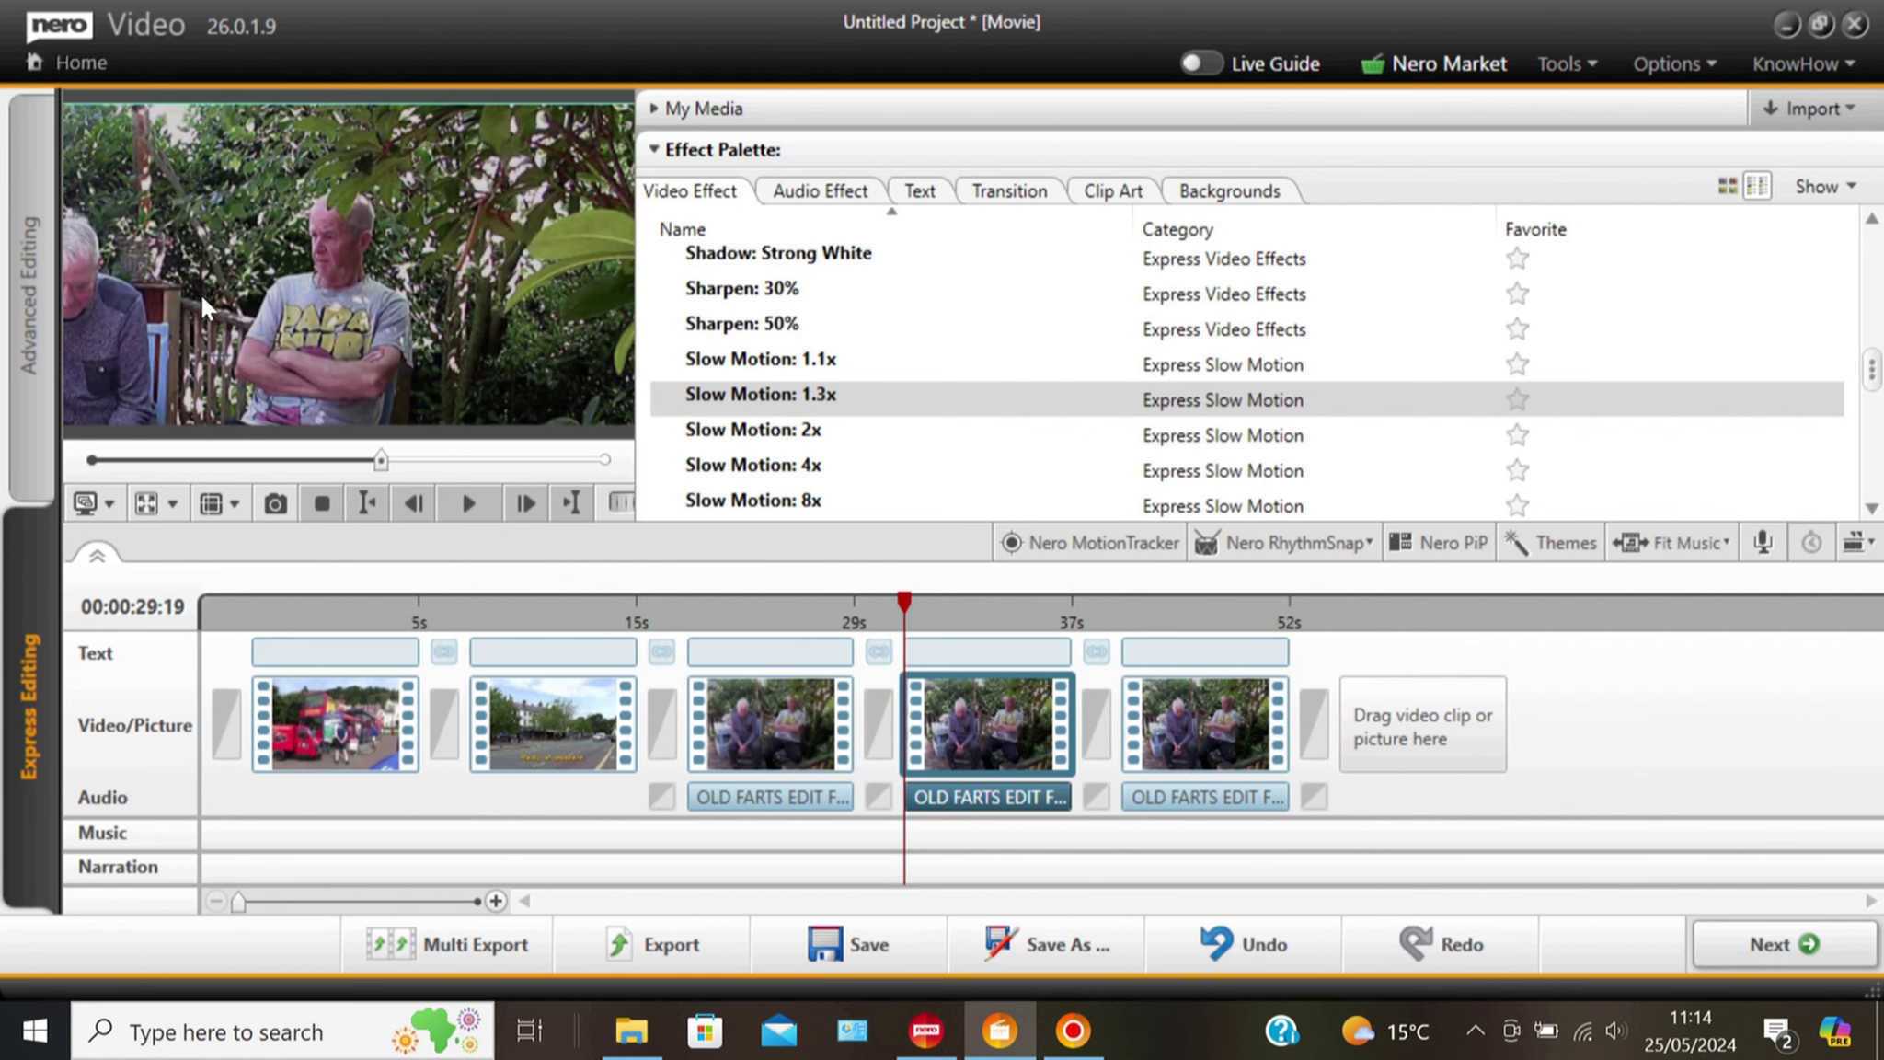
left_click_drag(265, 329, 210, 338)
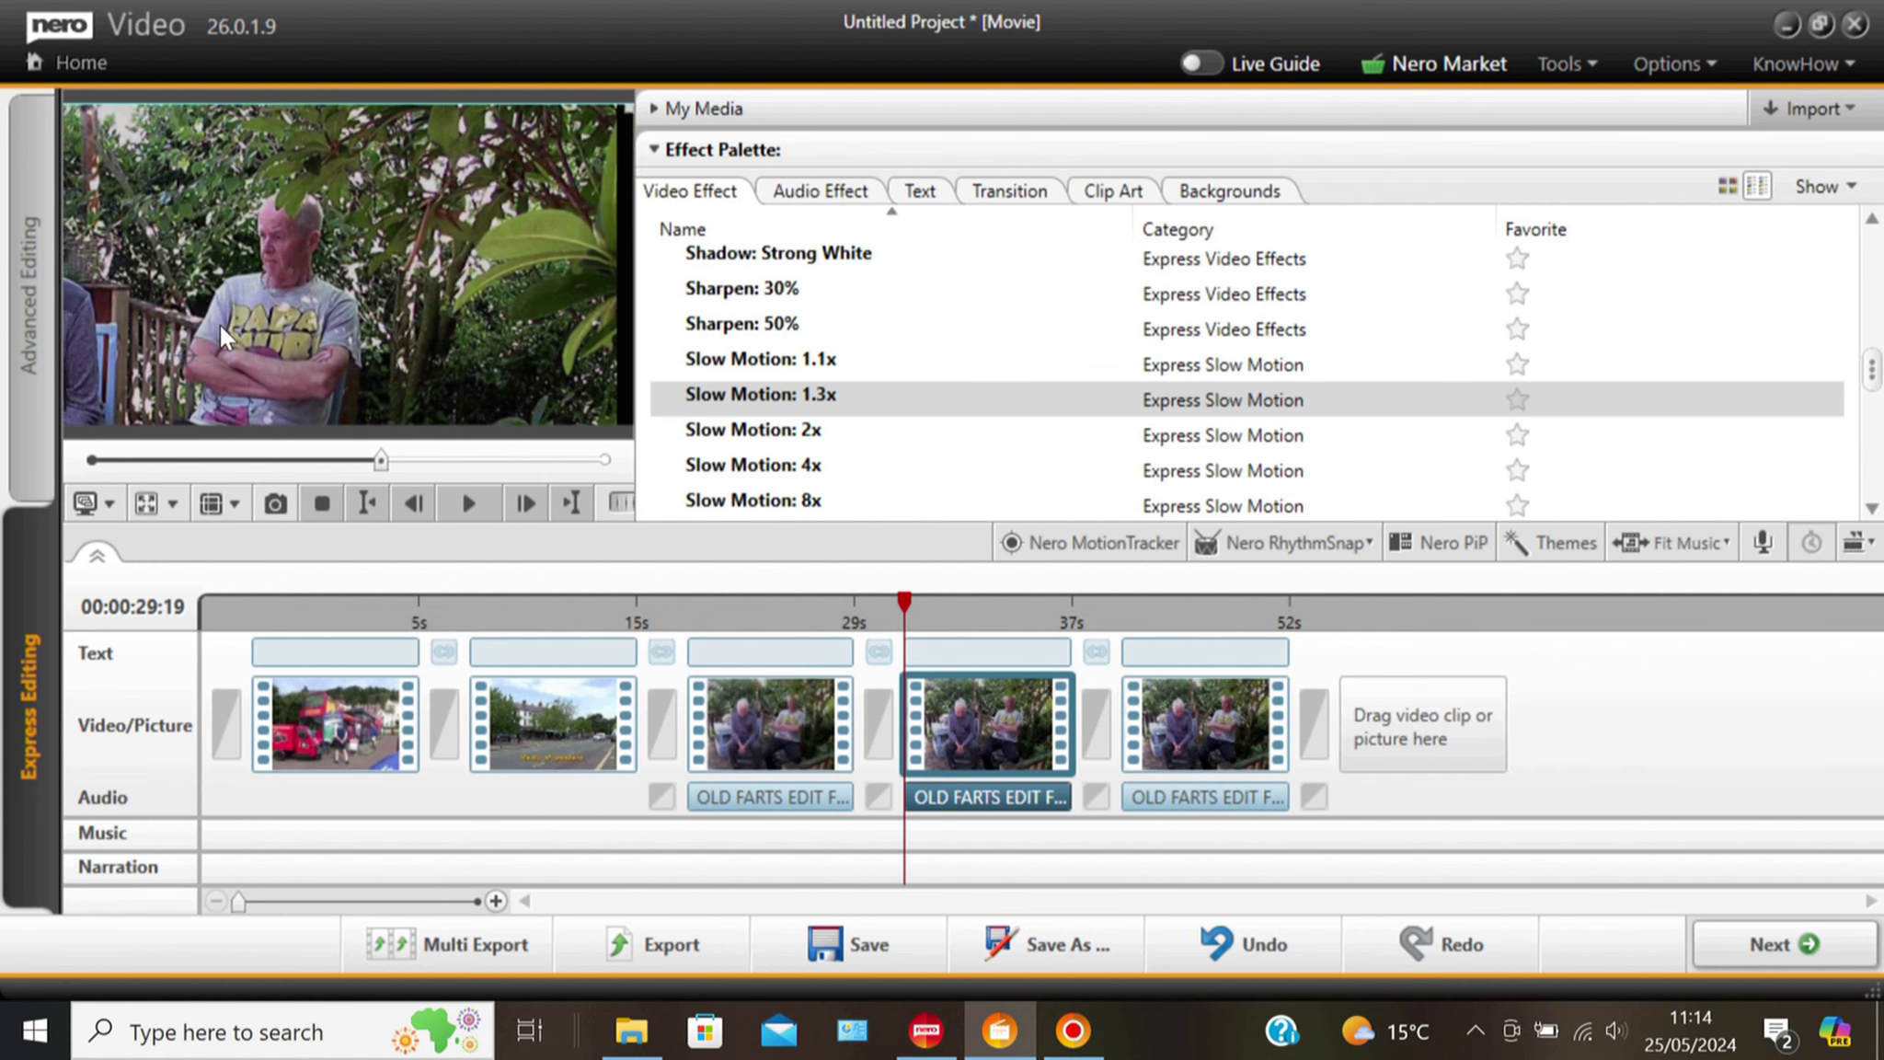